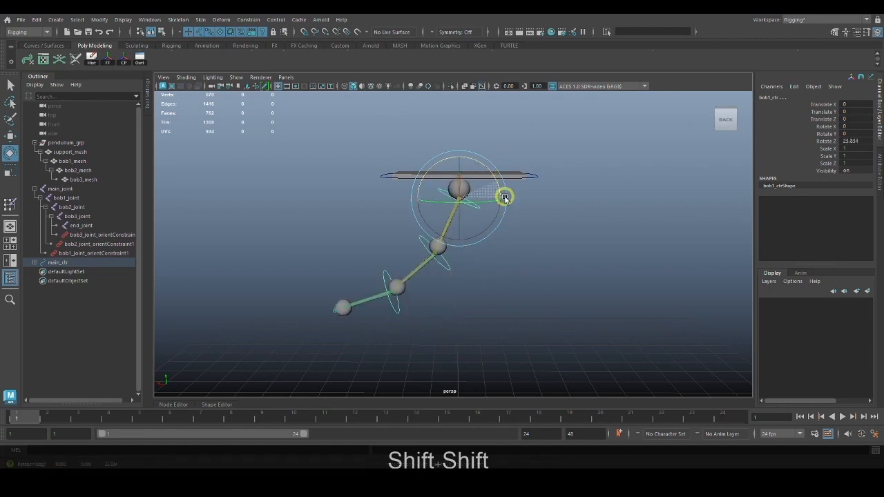
# Undo the last rotation of the pendulum's top bob control
pyautogui.hotkey('ctrl', 'z')
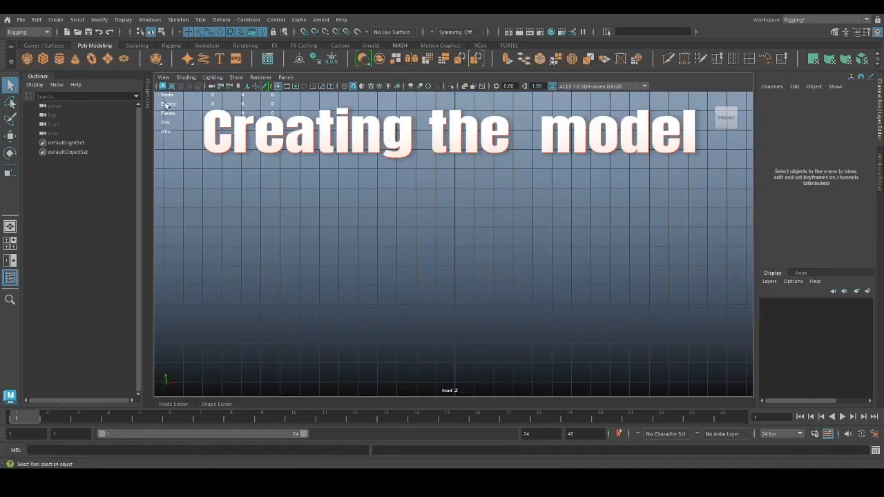
# Create a polygon cube and raise it along Y to 8 units
pyautogui.click(40, 61)
pyautogui.press('w')
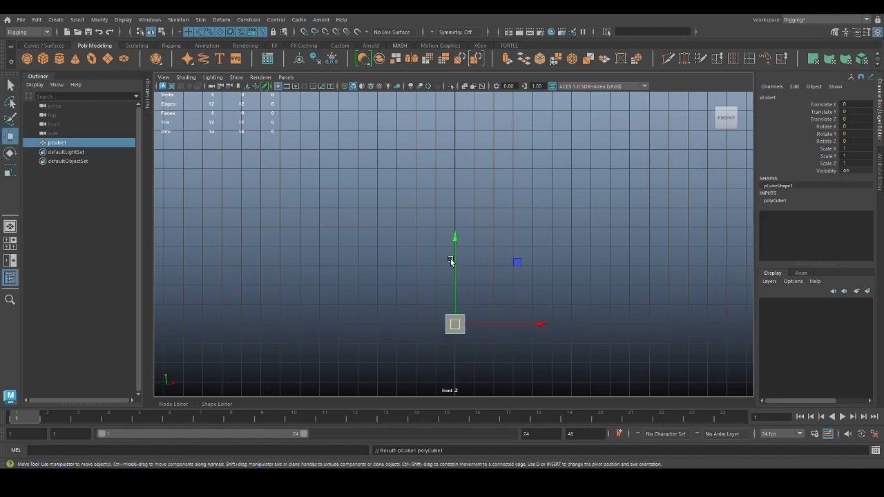
pyautogui.moveTo(454, 243); pyautogui.dragTo(453, 86)
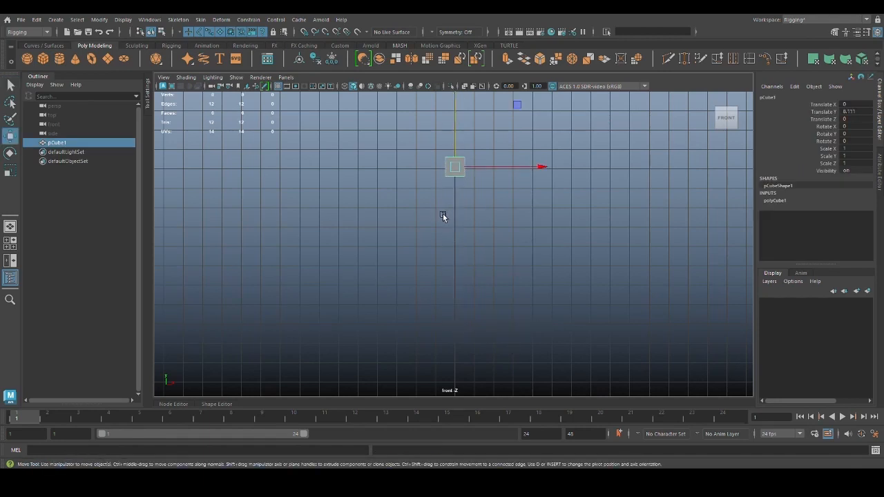
pyautogui.moveTo(454, 125); pyautogui.dragTo(453, 165)
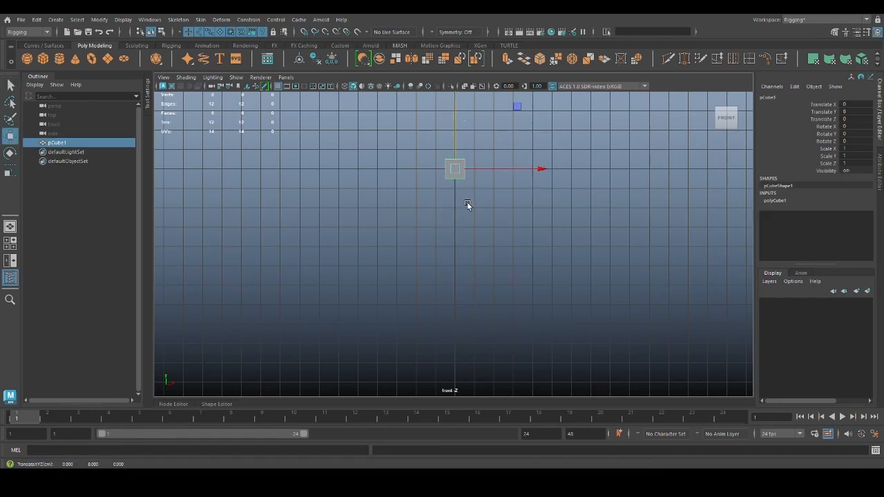
# Scale the cube into a thin horizontal bar about 3.7 units wide and 0.16 units high
pyautogui.press('r')
pyautogui.moveTo(539, 168); pyautogui.dragTo(759, 194)
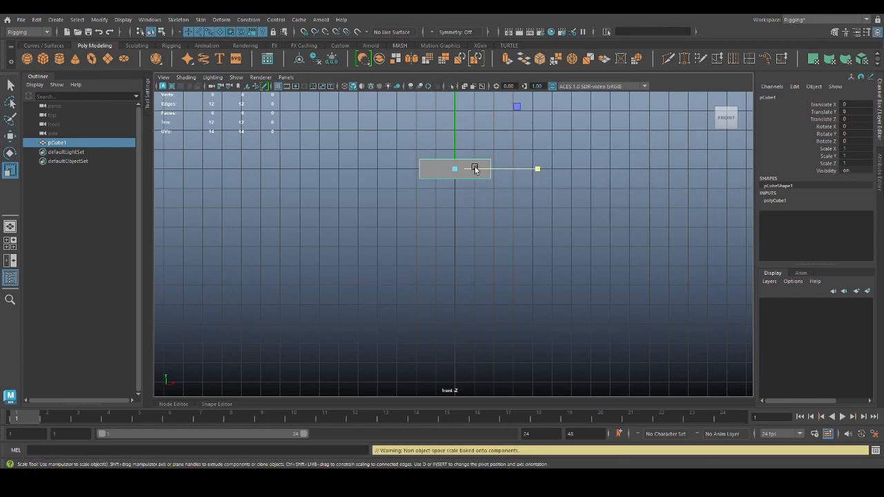
pyautogui.keyDown('alt'); pyautogui.moveTo(509, 226); pyautogui.dragTo(506, 292, button='middle'); pyautogui.keyUp('alt')
pyautogui.moveTo(453, 153); pyautogui.dragTo(461, 196)
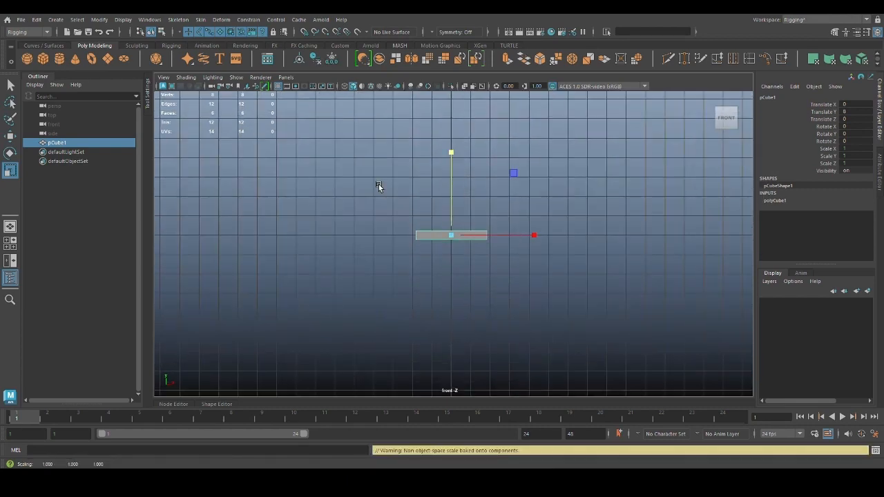
pyautogui.keyDown('alt'); pyautogui.moveTo(379, 184); pyautogui.dragTo(452, 208, button='right'); pyautogui.keyUp('alt')
pyautogui.keyDown('alt'); pyautogui.moveTo(460, 214); pyautogui.dragTo(474, 177, button='middle'); pyautogui.keyUp('alt')
pyautogui.moveTo(461, 108); pyautogui.dragTo(466, 163)
pyautogui.click(500, 182)
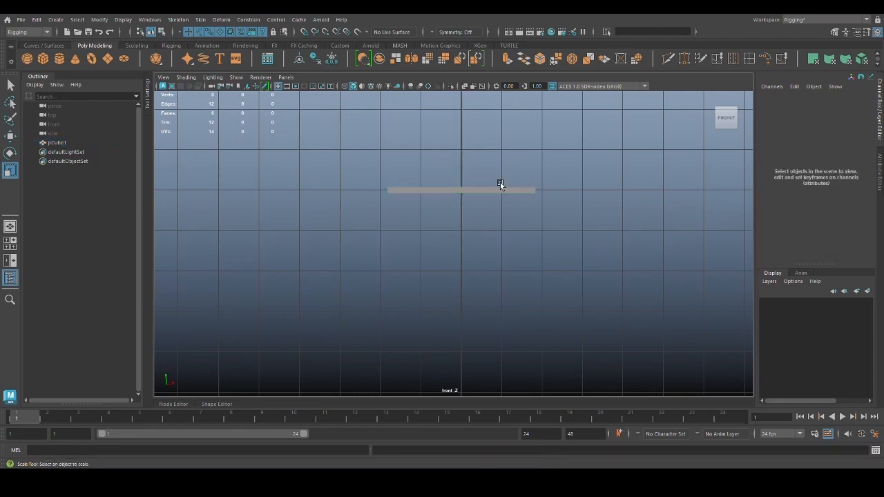
# Widen the bar along Z in the perspective view and return to the front view
pyautogui.press('space')
pyautogui.click(502, 226)
pyautogui.click(458, 192)
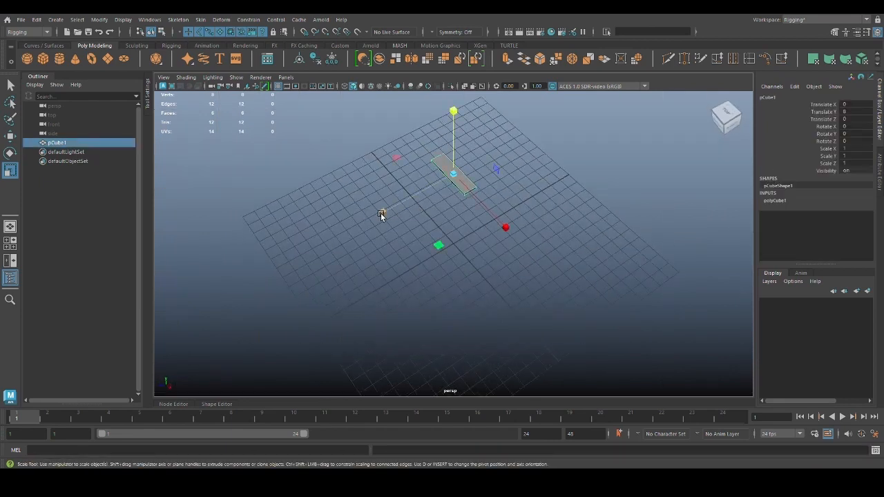
pyautogui.moveTo(382, 215); pyautogui.dragTo(333, 227)
pyautogui.click(508, 220)
pyautogui.press('space')
pyautogui.click(495, 219)
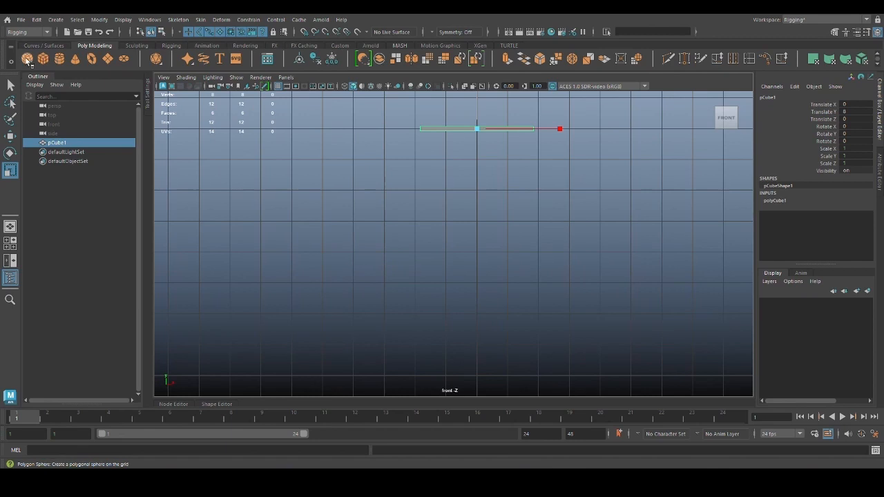
# Create a polygon sphere at the origin and lower its axis and height subdivisions
pyautogui.click(28, 59)
pyautogui.keyDown('alt'); pyautogui.moveTo(491, 216); pyautogui.dragTo(497, 219, button='middle'); pyautogui.keyUp('alt')
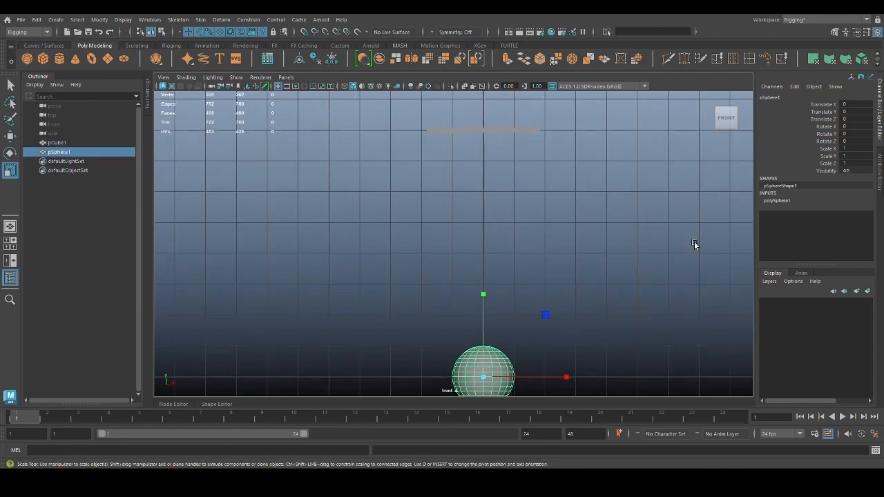
pyautogui.click(776, 201)
pyautogui.keyDown('alt'); pyautogui.moveTo(591, 298); pyautogui.dragTo(589, 259, button='middle'); pyautogui.keyUp('alt')
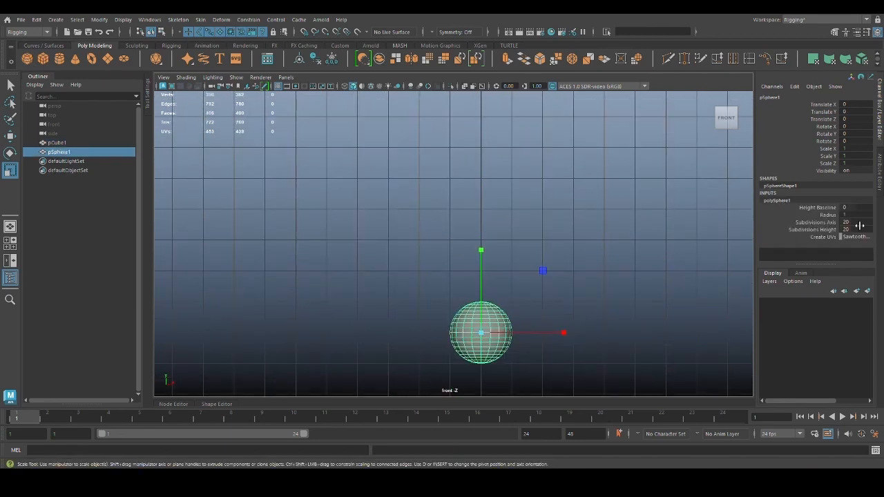
pyautogui.click(855, 223)
pyautogui.press('Return')
pyautogui.click(539, 299)
# Soften all edges of the sphere and return to object selection
pyautogui.click(494, 333)
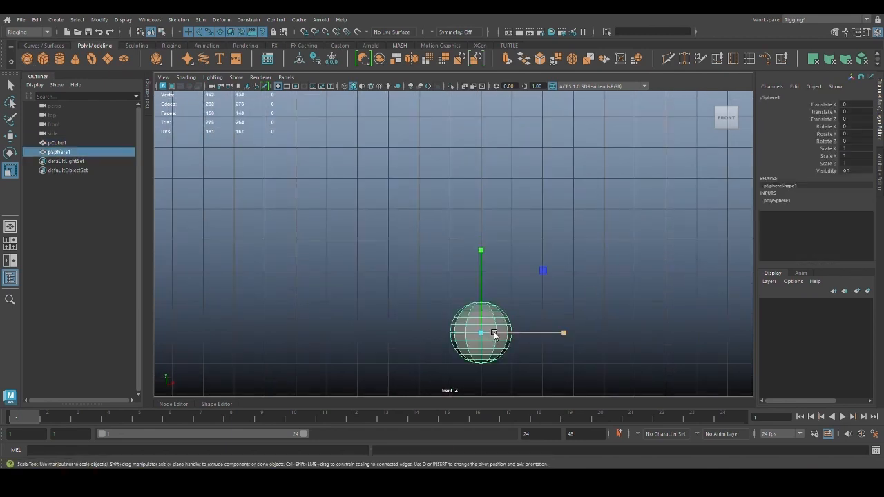
pyautogui.moveTo(491, 331); pyautogui.dragTo(486, 306, button='right')
pyautogui.moveTo(412, 281); pyautogui.dragTo(594, 396)
pyautogui.keyDown('shift'); pyautogui.moveTo(495, 290); pyautogui.dragTo(598, 312, button='right'); pyautogui.keyUp('shift')
pyautogui.press('q')
pyautogui.press('F8')
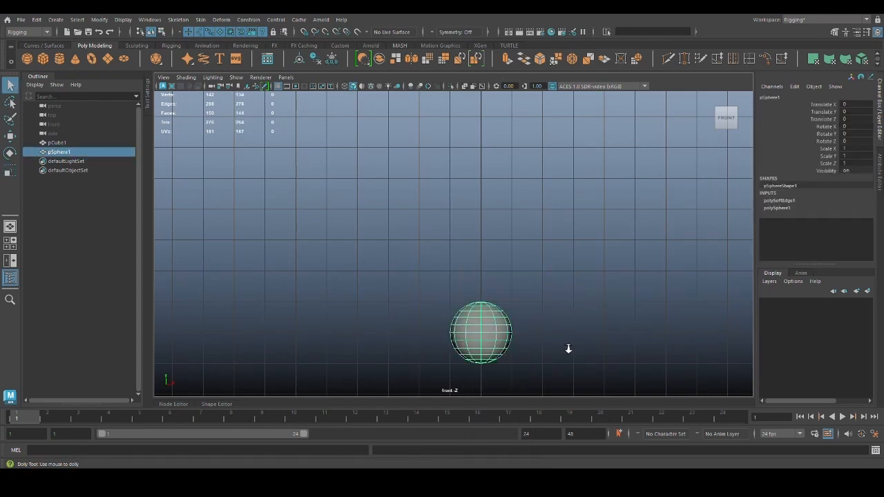
# Scale the sphere uniformly down to about 0.413
pyautogui.keyDown('alt'); pyautogui.moveTo(569, 348); pyautogui.dragTo(587, 390, button='middle'); pyautogui.keyUp('alt')
pyautogui.keyDown('alt'); pyautogui.moveTo(587, 390); pyautogui.dragTo(533, 348, button='right'); pyautogui.keyUp('alt')
pyautogui.press('r')
pyautogui.moveTo(486, 355); pyautogui.dragTo(467, 357)
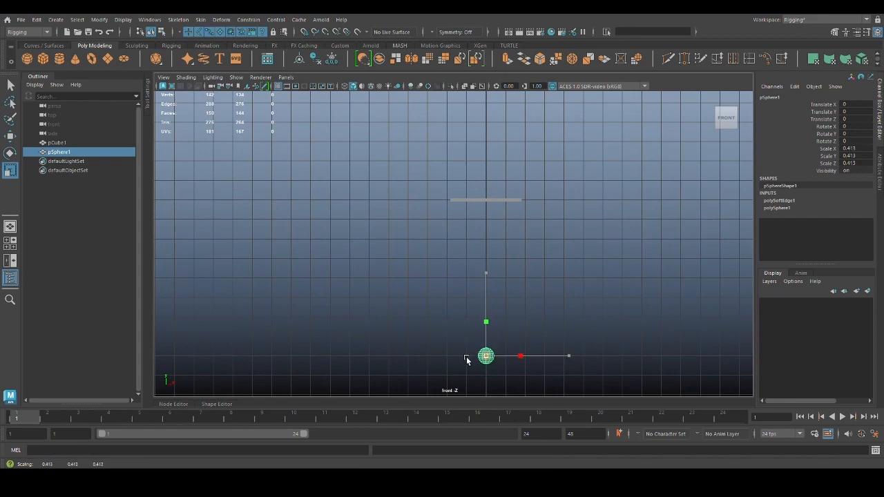
# Raise the sphere to about Y 7.516 under the bar and scale it uniformly to about 0.321
pyautogui.press('w')
pyautogui.press('-')
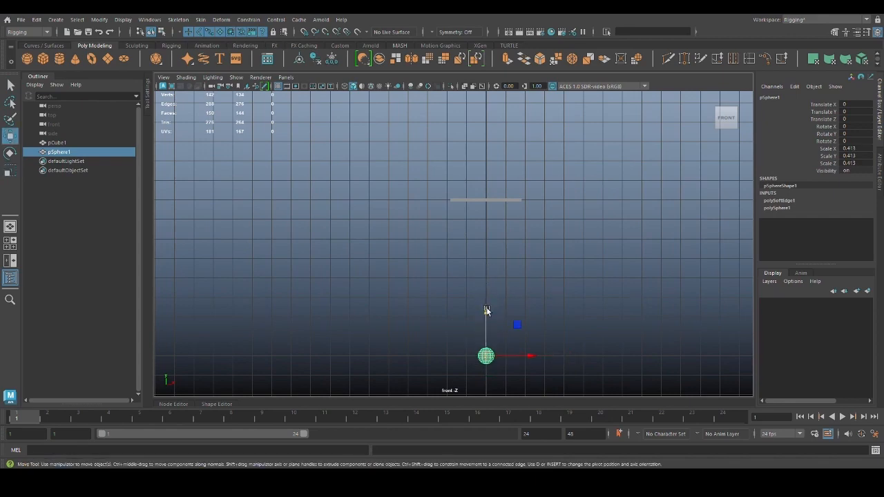
pyautogui.moveTo(487, 310); pyautogui.dragTo(499, 168)
pyautogui.keyDown('alt'); pyautogui.moveTo(484, 207); pyautogui.dragTo(499, 234, button='right'); pyautogui.keyUp('alt')
pyautogui.keyDown('alt'); pyautogui.moveTo(499, 234); pyautogui.dragTo(474, 236, button='middle'); pyautogui.keyUp('alt')
pyautogui.press('r')
pyautogui.moveTo(468, 205); pyautogui.dragTo(462, 205)
# Nudge the sphere up to about Y 7.618 so it touches the bar's underside
pyautogui.keyDown('alt'); pyautogui.moveTo(489, 231); pyautogui.dragTo(503, 237, button='right'); pyautogui.keyUp('alt')
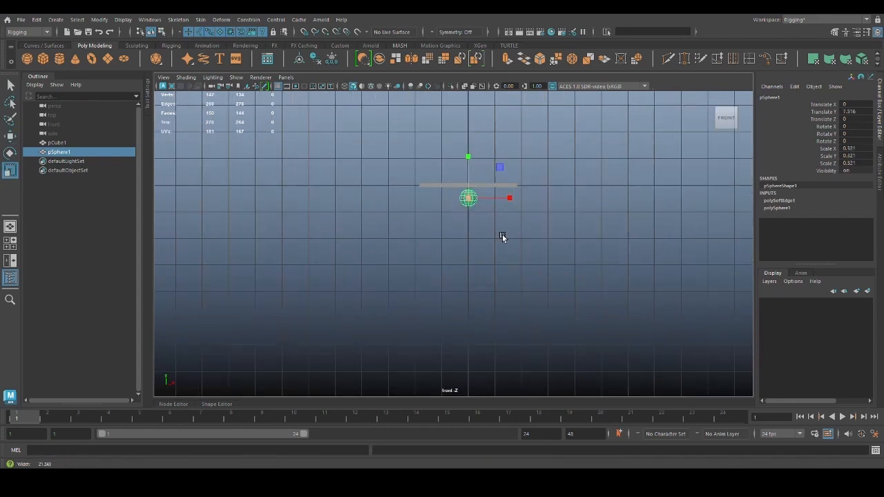
pyautogui.keyDown('alt'); pyautogui.moveTo(503, 237); pyautogui.dragTo(493, 291, button='middle'); pyautogui.keyUp('alt')
pyautogui.keyDown('alt'); pyautogui.moveTo(493, 292); pyautogui.dragTo(535, 311, button='right'); pyautogui.keyUp('alt')
pyautogui.press('w')
pyautogui.moveTo(470, 250); pyautogui.dragTo(471, 241)
# Deselect the sphere and create a polygon cylinder at the origin
pyautogui.keyDown('alt'); pyautogui.moveTo(512, 289); pyautogui.dragTo(474, 296, button='right'); pyautogui.keyUp('alt')
pyautogui.keyDown('alt'); pyautogui.moveTo(473, 295); pyautogui.dragTo(484, 194, button='middle'); pyautogui.keyUp('alt')
pyautogui.keyDown('alt'); pyautogui.moveTo(483, 193); pyautogui.dragTo(487, 206, button='right'); pyautogui.keyUp('alt')
pyautogui.keyDown('alt'); pyautogui.moveTo(487, 207); pyautogui.dragTo(484, 224, button='middle'); pyautogui.keyUp('alt')
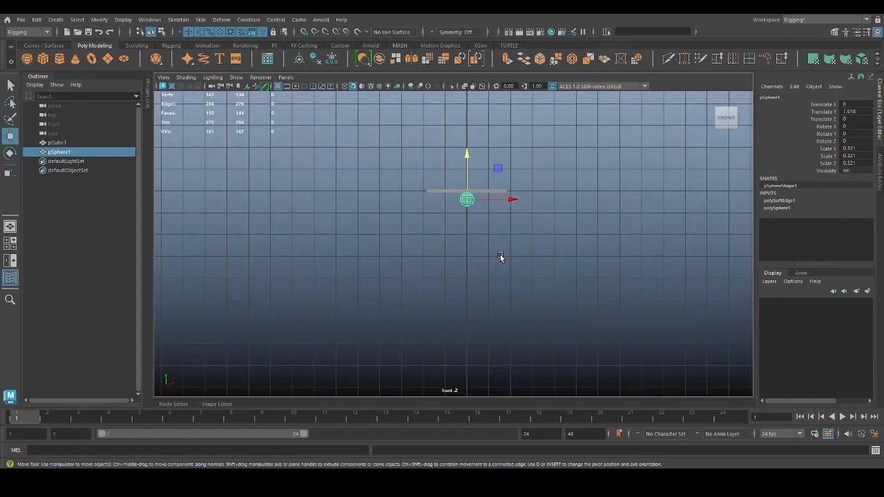
pyautogui.click(243, 204)
pyautogui.click(60, 59)
pyautogui.keyDown('alt'); pyautogui.moveTo(484, 312); pyautogui.dragTo(487, 274, button='middle'); pyautogui.keyUp('alt')
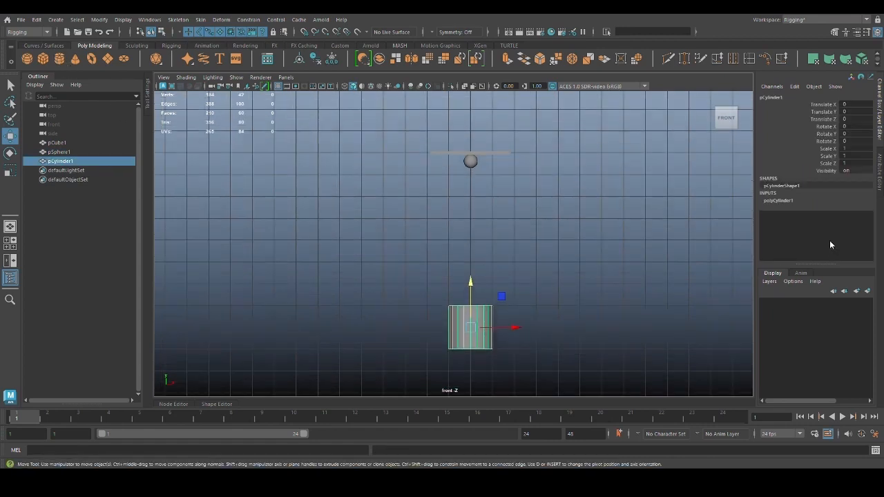
# Shape the cylinder into a thin vertical rod about 2 units long, with its uniform scale at about 0.074
pyautogui.press('r')
pyautogui.moveTo(469, 328); pyautogui.dragTo(440, 331)
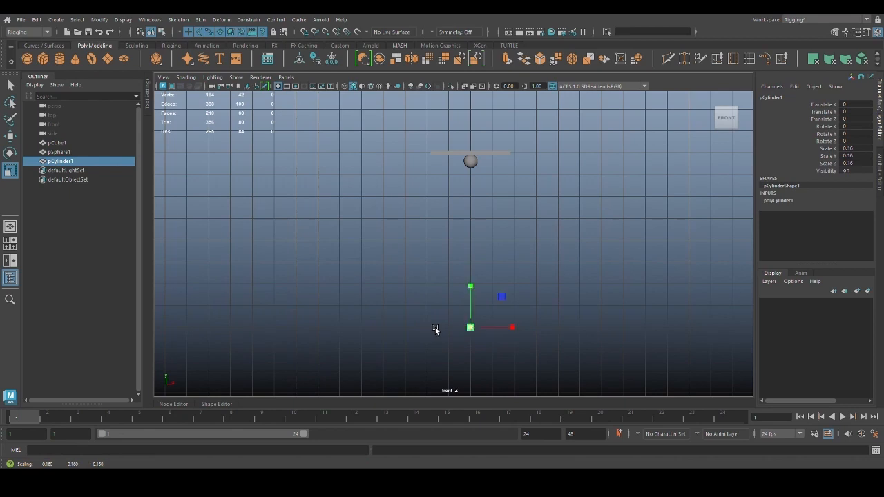
pyautogui.moveTo(473, 225); pyautogui.dragTo(466, 257)
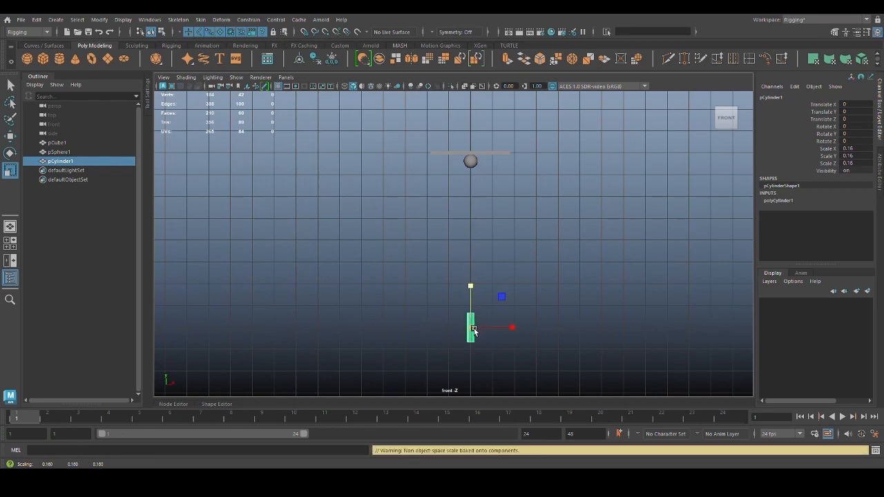
pyautogui.moveTo(473, 331); pyautogui.dragTo(461, 331)
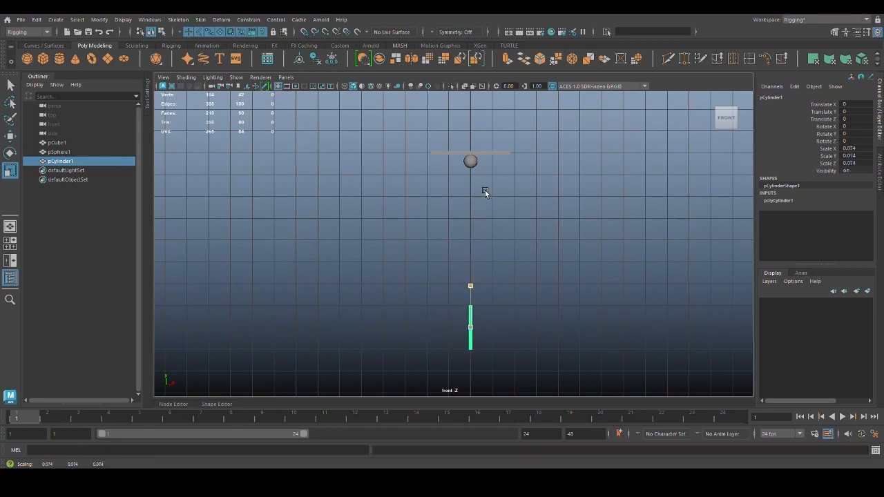
# Raise the rod to about Y 6.205 so it hangs directly beneath the sphere
pyautogui.press('w')
pyautogui.scroll(2, 487, 191)
pyautogui.keyDown('alt'); pyautogui.moveTo(495, 189); pyautogui.dragTo(518, 251, button='middle'); pyautogui.keyUp('alt')
pyautogui.moveTo(493, 297); pyautogui.dragTo(501, 152)
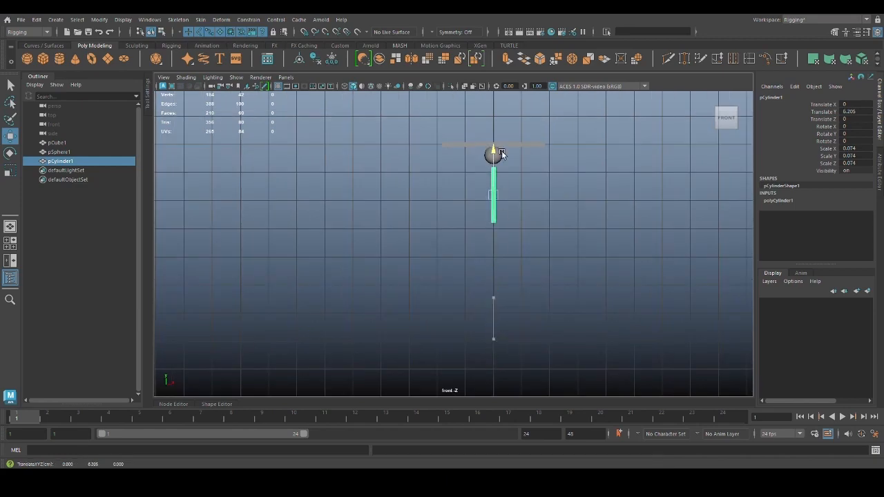
# Duplicate the sphere and lower the copy to about Y 5.463 at the rod's lower end
pyautogui.scroll(1, 502, 157)
pyautogui.keyDown('alt'); pyautogui.moveTo(502, 157); pyautogui.dragTo(489, 201, button='middle'); pyautogui.keyUp('alt')
pyautogui.click(486, 190)
pyautogui.hotkey('ctrl', 'd')
pyautogui.moveTo(491, 141); pyautogui.dragTo(491, 209)
pyautogui.keyDown('alt'); pyautogui.moveTo(516, 227); pyautogui.dragTo(615, 319, button='right'); pyautogui.keyUp('alt')
pyautogui.keyDown('alt'); pyautogui.moveTo(615, 319); pyautogui.dragTo(583, 362, button='middle'); pyautogui.keyUp('alt')
pyautogui.keyDown('alt'); pyautogui.moveTo(582, 362); pyautogui.dragTo(598, 355, button='right'); pyautogui.keyUp('alt')
pyautogui.keyDown('alt'); pyautogui.moveTo(582, 301); pyautogui.dragTo(582, 268, button='middle'); pyautogui.keyUp('alt')
pyautogui.keyDown('alt'); pyautogui.moveTo(583, 268); pyautogui.dragTo(605, 339, button='right'); pyautogui.keyUp('alt')
pyautogui.keyDown('alt'); pyautogui.moveTo(605, 339); pyautogui.dragTo(585, 329, button='middle'); pyautogui.keyUp('alt')
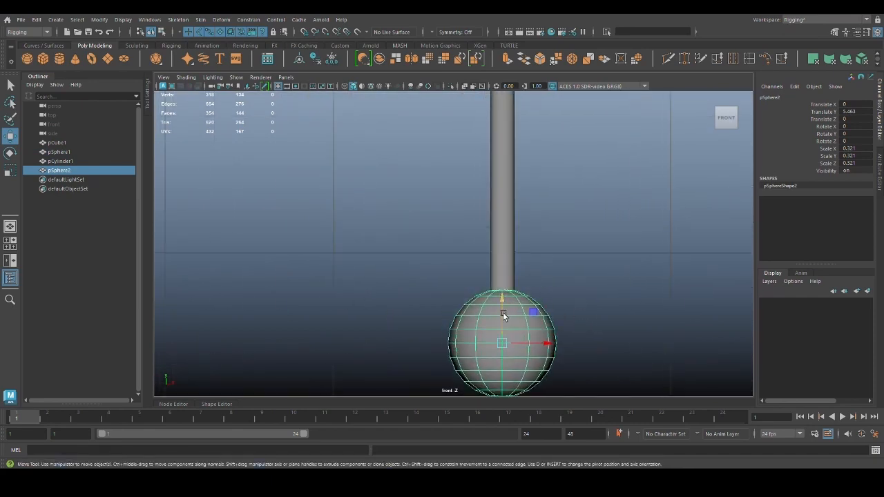
pyautogui.moveTo(498, 296); pyautogui.dragTo(499, 295)
# Display the model in X-ray mode to check how the lower sphere meets the rod
pyautogui.click(466, 86)
pyautogui.keyDown('alt'); pyautogui.moveTo(583, 302); pyautogui.dragTo(584, 239, button='middle'); pyautogui.keyUp('alt')
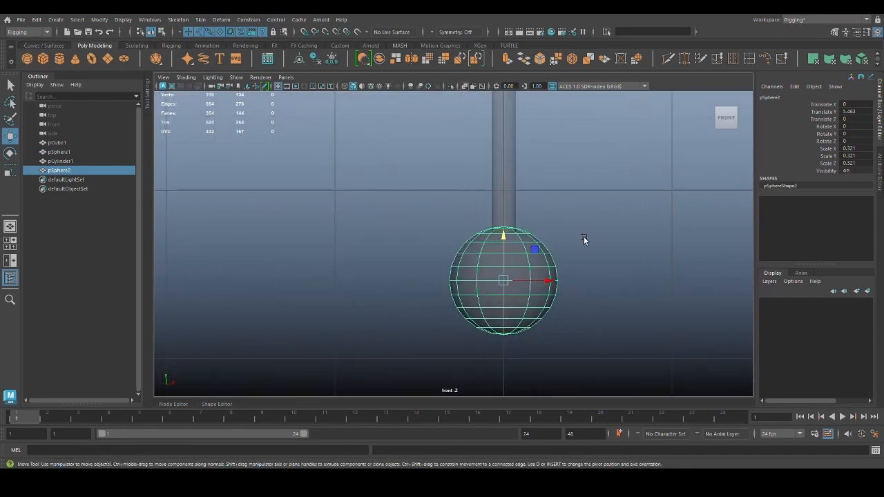
pyautogui.moveTo(600, 256)
pyautogui.keyDown('alt'); pyautogui.mouseDown(button='right')
pyautogui.moveTo(536, 289)
pyautogui.moveTo(539, 282)
pyautogui.mouseUp(button='right'); pyautogui.keyUp('alt')
pyautogui.click(514, 284)
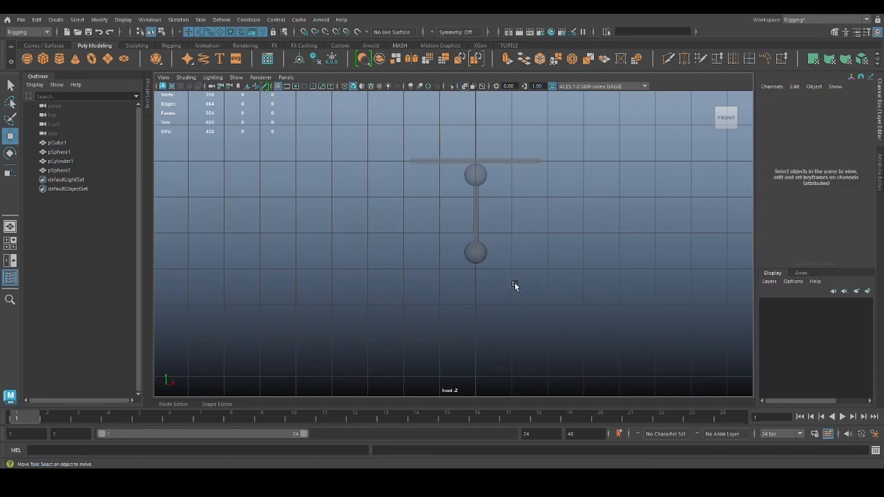
# Combine the lower sphere and the rod into one mesh and scale it uniformly to about 0.816
pyautogui.click(481, 249)
pyautogui.press('q')
pyautogui.keyDown('shift'); pyautogui.click(479, 221); pyautogui.keyUp('shift')
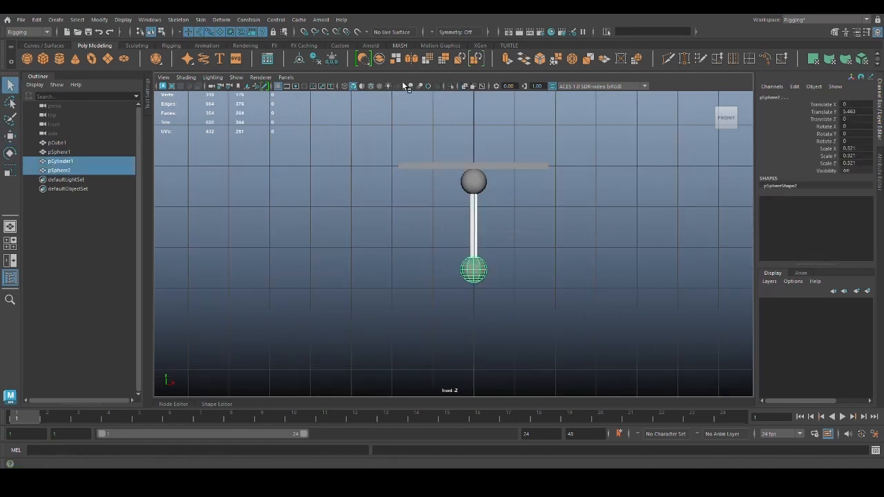
pyautogui.click(379, 60)
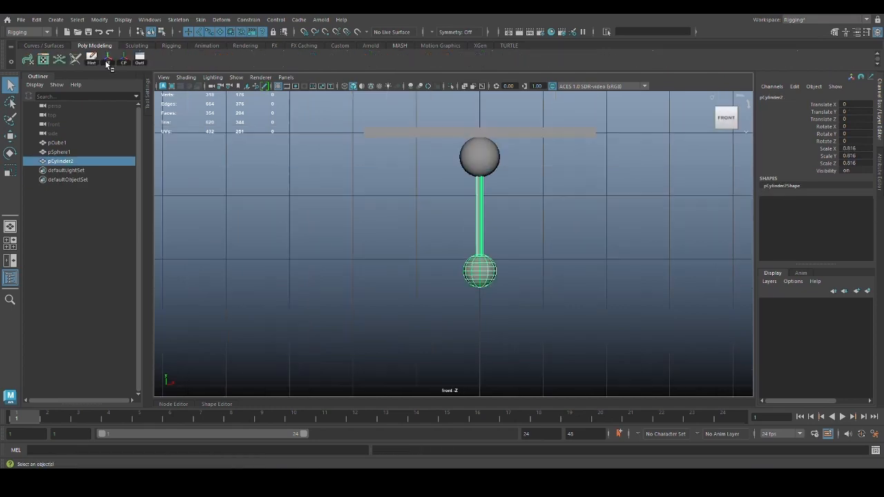
# Freeze the combined mesh's transformations and lower its pivot to the top of the rod, using wireframe display
pyautogui.press('w')
pyautogui.scroll(5, 442, 173)
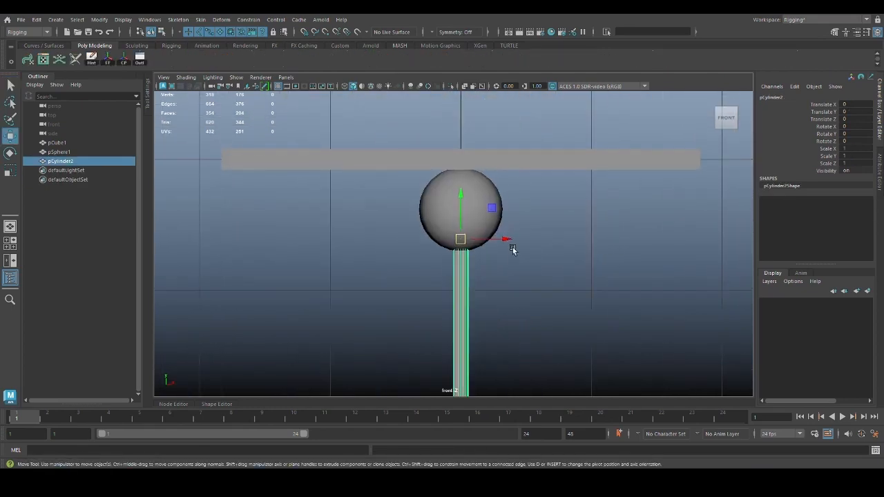
pyautogui.press('4')
pyautogui.scroll(4, 596, 332)
pyautogui.press('d')
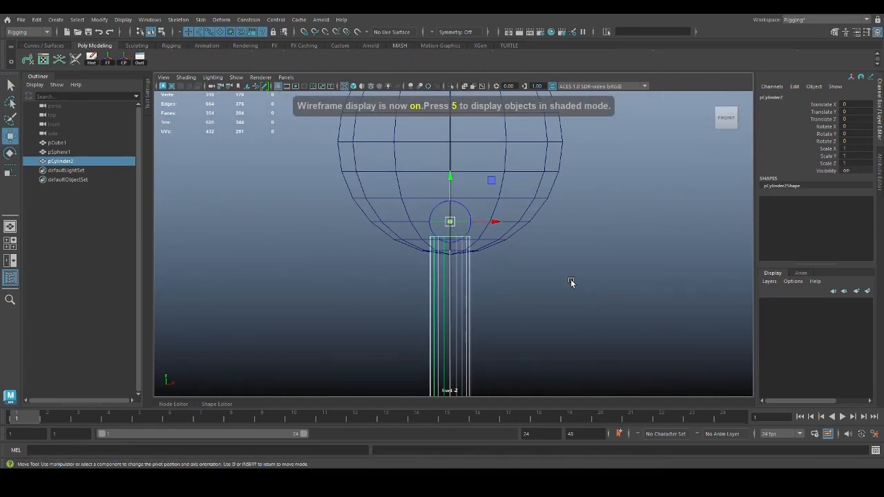
pyautogui.moveTo(459, 200); pyautogui.dragTo(459, 215)
pyautogui.press('d')
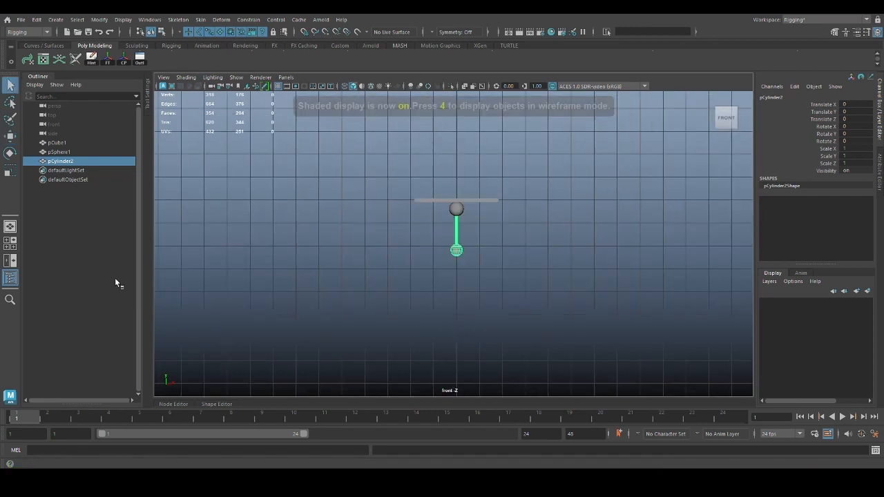
# Rename the combined rod-and-sphere mesh bob1_mesh and deselect it
pyautogui.doubleClick(67, 161)
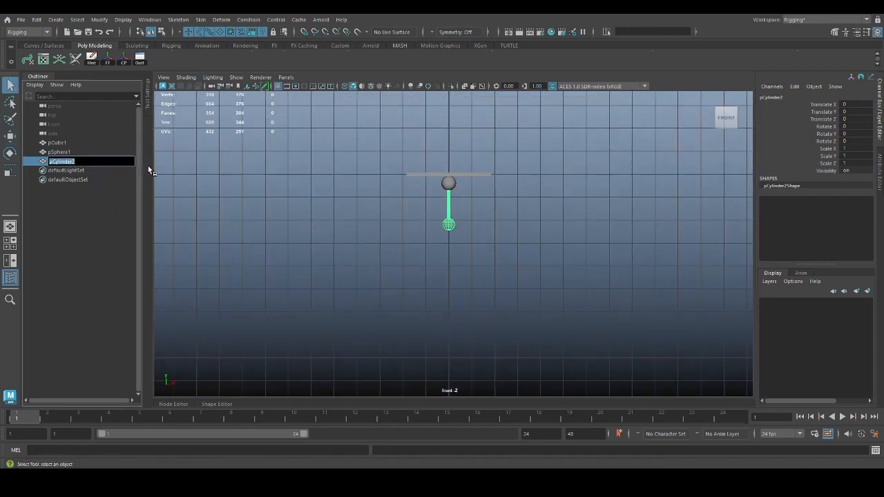
pyautogui.write('bob_mesh')
pyautogui.press('Return')
pyautogui.click(465, 222)
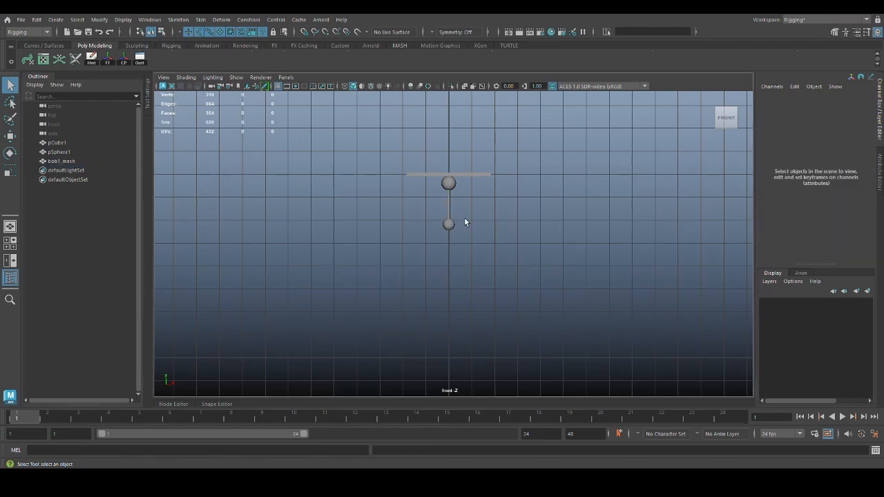
# Duplicate bob1_mesh and move the copy straight down to about -1.77 in Y, with its rod meeting the first bob's sphere
pyautogui.click(453, 223)
pyautogui.hotkey('ctrl', 'd')
pyautogui.press('w')
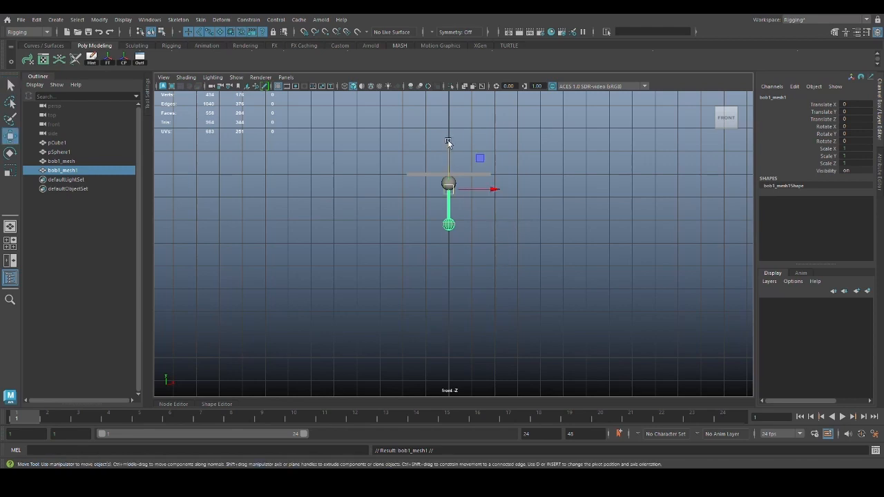
pyautogui.moveTo(447, 141); pyautogui.dragTo(451, 178)
pyautogui.press('f')
pyautogui.scroll(-3, 557, 279)
pyautogui.keyDown('alt'); pyautogui.moveTo(558, 279); pyautogui.dragTo(567, 435, button='middle'); pyautogui.keyUp('alt')
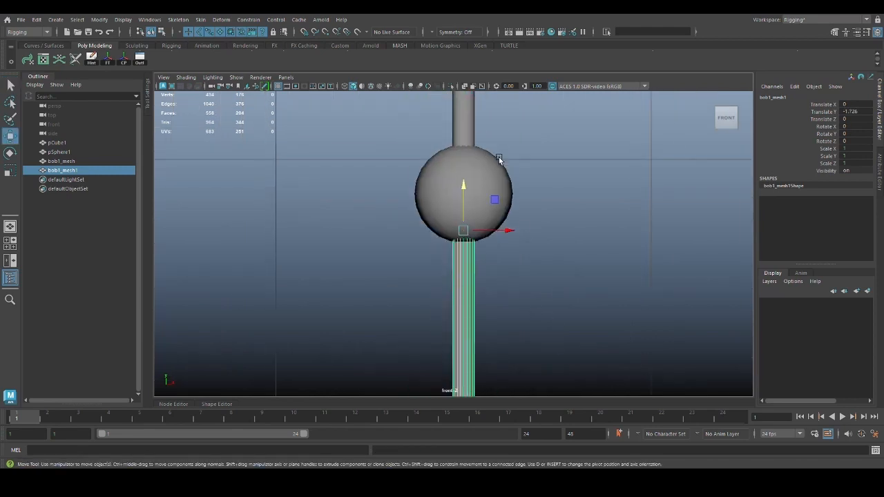
pyautogui.scroll(3, 467, 187)
pyautogui.press('4')
pyautogui.scroll(2, 473, 211)
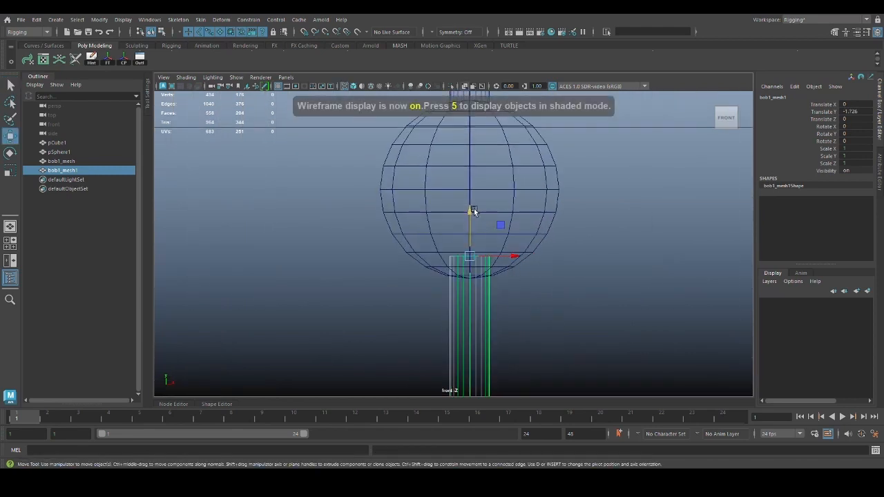
pyautogui.press('5')
# Duplicate the second bob and move the copy straight down to about -3.52 in Y, with its rod meeting the sphere above
pyautogui.scroll(-4, 521, 282)
pyautogui.hotkey('ctrl', 'd')
pyautogui.moveTo(456, 199)
pyautogui.mouseDown()
pyautogui.moveTo(457, 237)
pyautogui.moveTo(459, 202)
pyautogui.mouseUp()
pyautogui.scroll(8, 572, 235)
pyautogui.keyDown('alt'); pyautogui.moveTo(558, 270); pyautogui.dragTo(544, 297, button='middle'); pyautogui.keyUp('alt')
pyautogui.press('4')
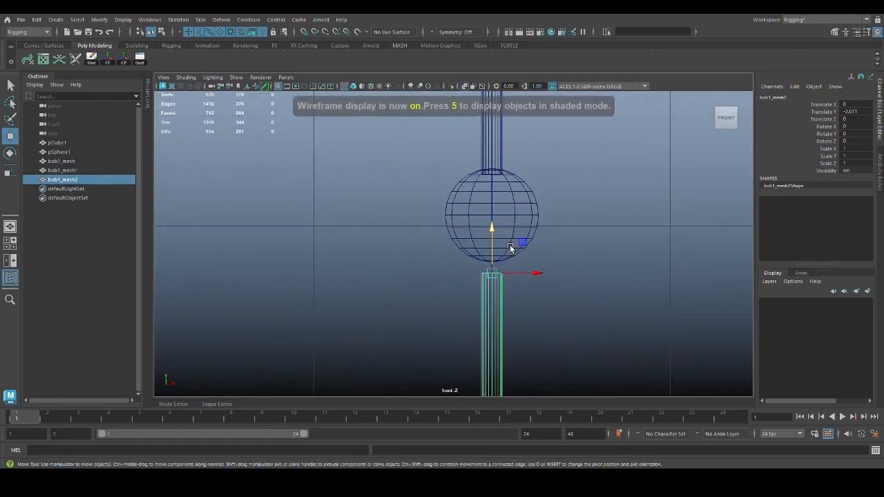
pyautogui.moveTo(510, 247); pyautogui.dragTo(498, 209)
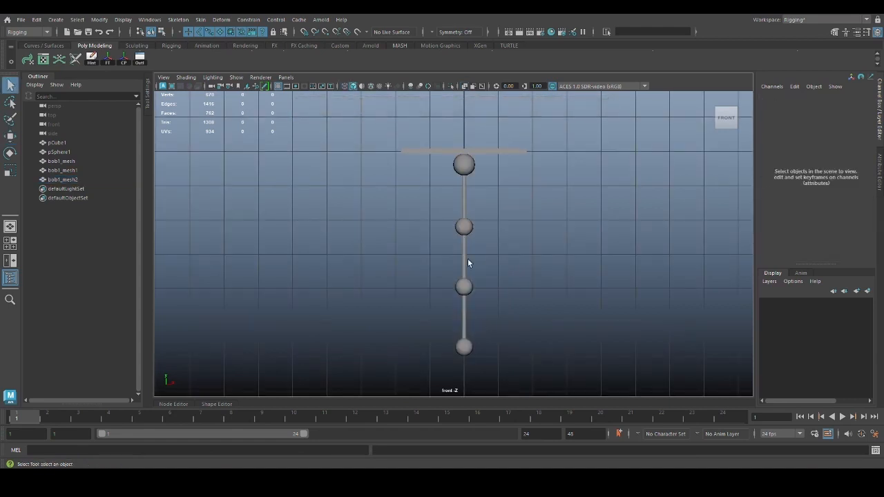
# Rename the second bob mesh bob2_mesh and the third one bob3_mesh
pyautogui.click(466, 261)
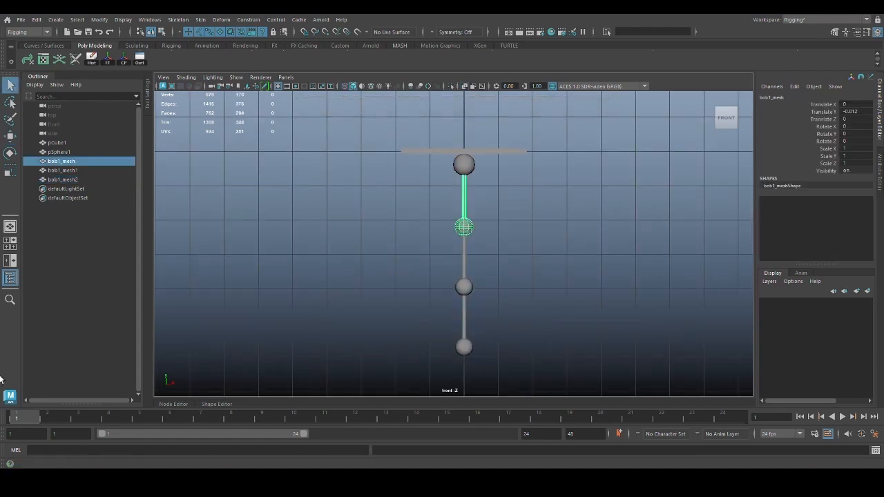
pyautogui.doubleClick(63, 170)
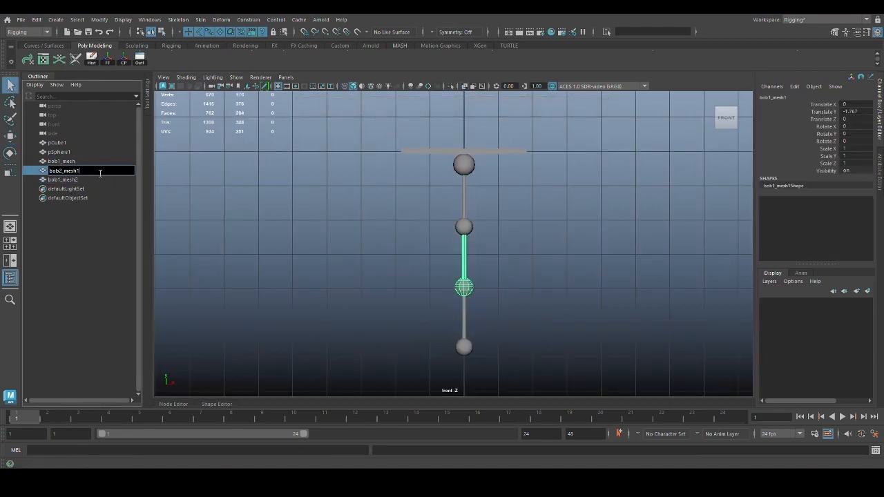
pyautogui.press('BackSpace')
pyautogui.press('Return')
pyautogui.doubleClick(63, 179)
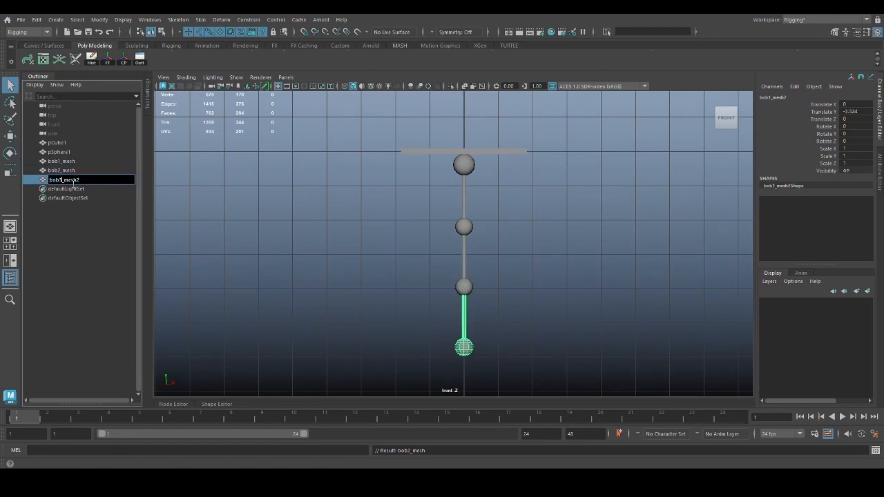
pyautogui.press('Return')
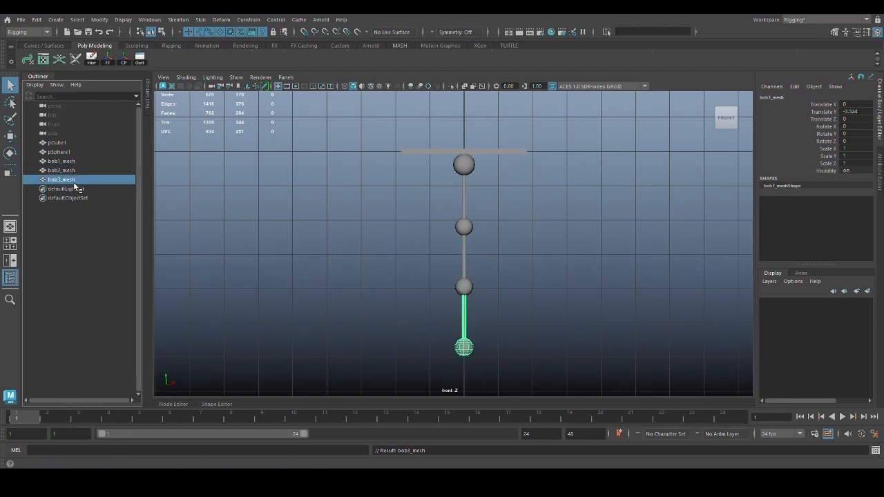
pyautogui.click(488, 244)
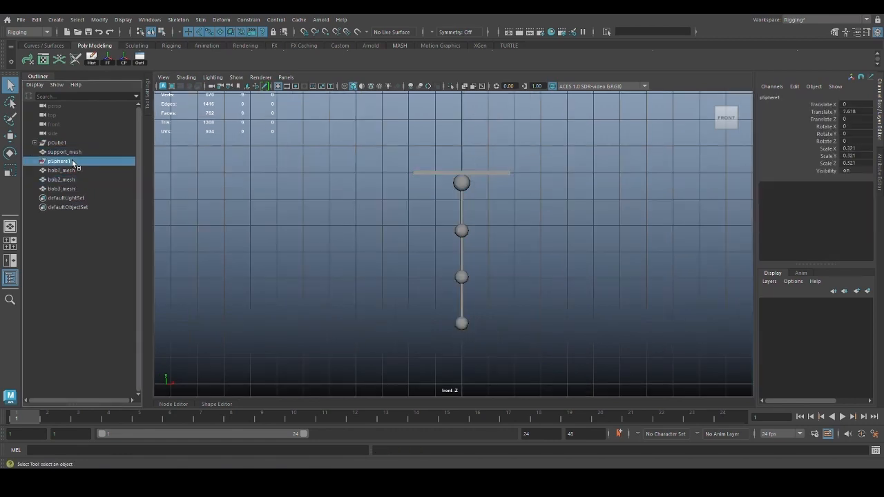
# Select the whole pendulum and delete the construction history of support_mesh and the three bob meshes
pyautogui.keyDown('shift'); pyautogui.click(85, 179); pyautogui.keyUp('shift')
pyautogui.moveTo(86, 174); pyautogui.dragTo(85, 187)
pyautogui.moveTo(359, 154); pyautogui.dragTo(530, 337)
pyautogui.click(388, 131)
pyautogui.moveTo(387, 130); pyautogui.dragTo(528, 339)
pyautogui.click(93, 63)
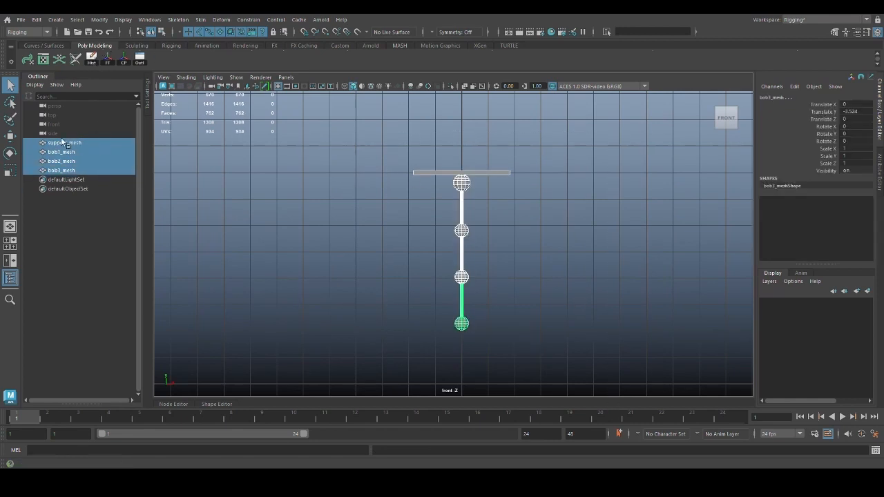
# Group support_mesh and the three bob meshes, name the group pendulum_grp and deselect it
pyautogui.hotkey('ctrl', 'g')
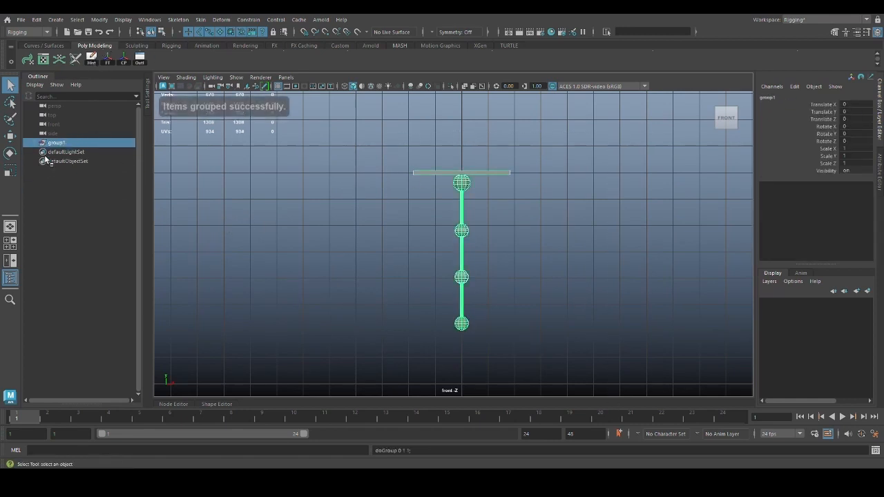
pyautogui.doubleClick(117, 143)
pyautogui.write('pendulum')
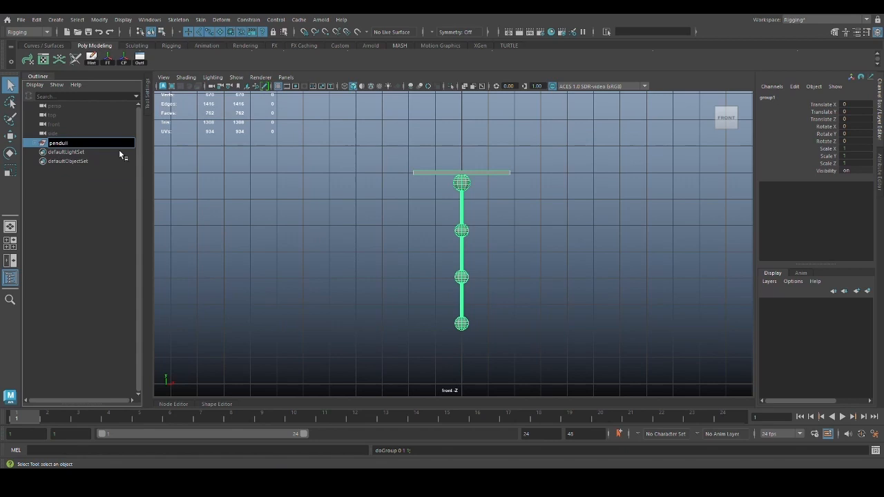
pyautogui.write('_grp')
pyautogui.press('Return')
pyautogui.click(272, 222)
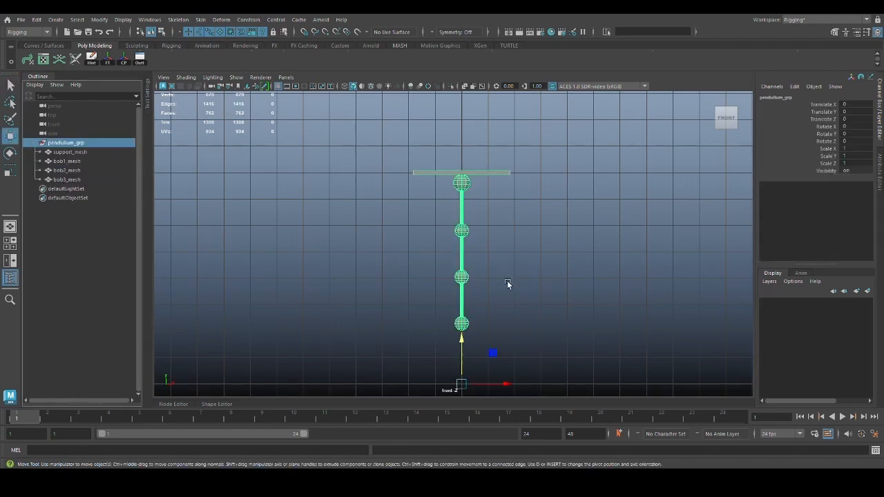
pyautogui.keyDown('alt'); pyautogui.moveTo(564, 365); pyautogui.dragTo(535, 349, button='middle'); pyautogui.keyUp('alt')
pyautogui.click(568, 345)
pyautogui.press('q')
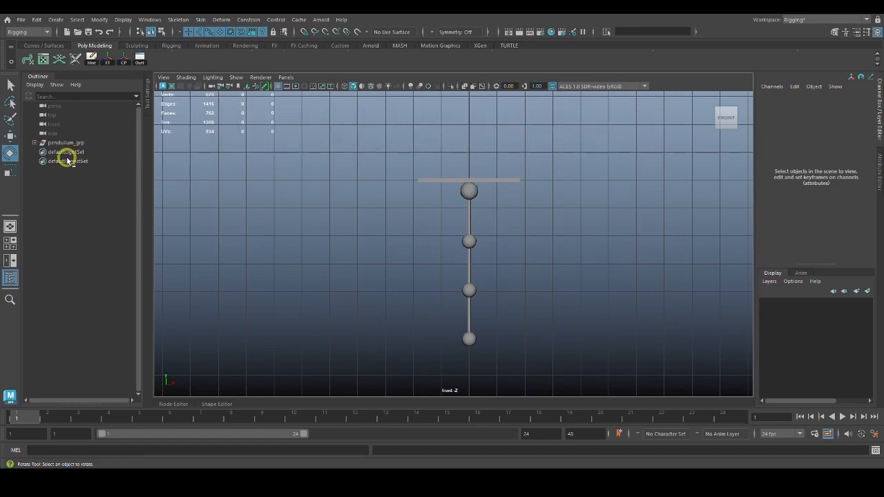
# Expand the pendulum group and inspect the rotation pivots of support_mesh, bob1_mesh, bob2_mesh and bob3_mesh one by one
pyautogui.click(34, 142)
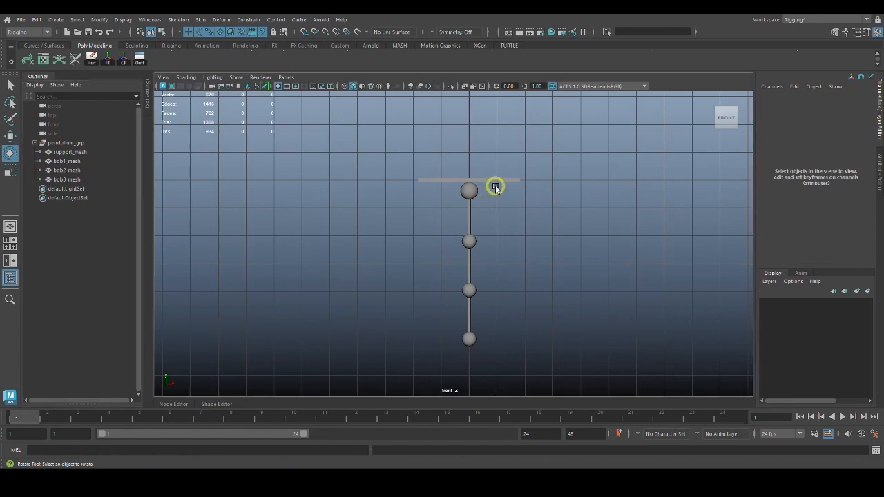
pyautogui.click(468, 189)
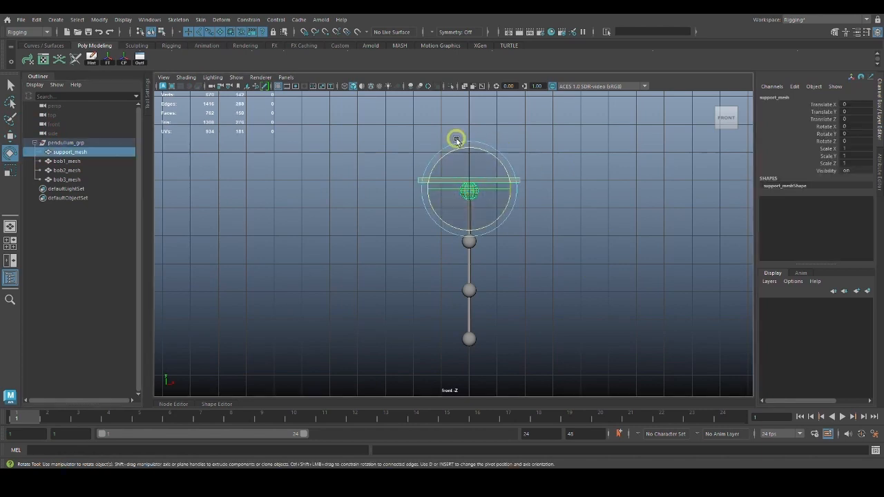
pyautogui.click(90, 163)
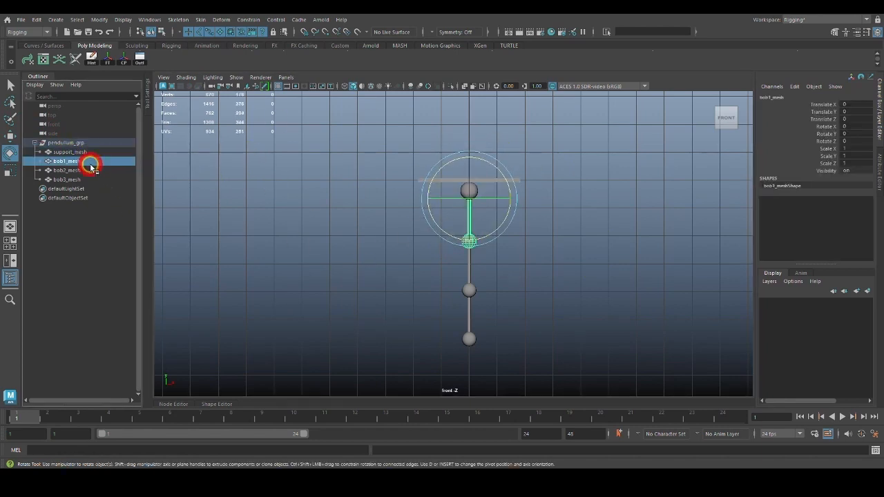
pyautogui.click(470, 290)
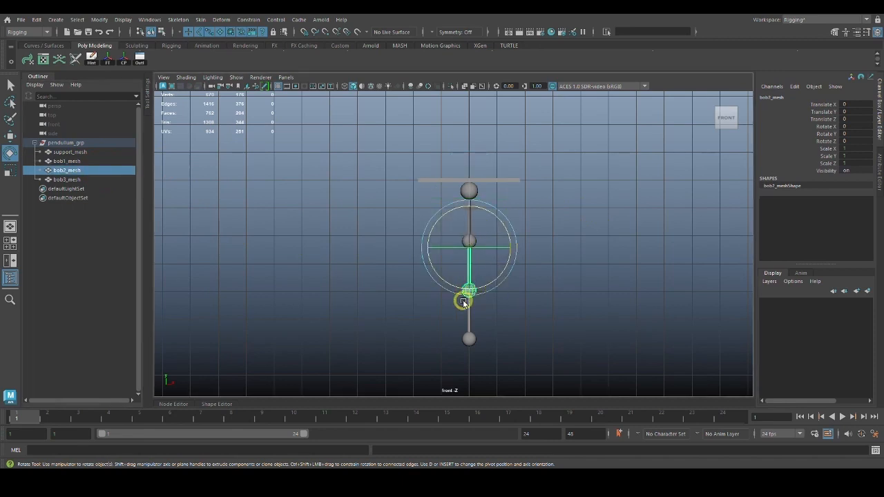
pyautogui.click(477, 343)
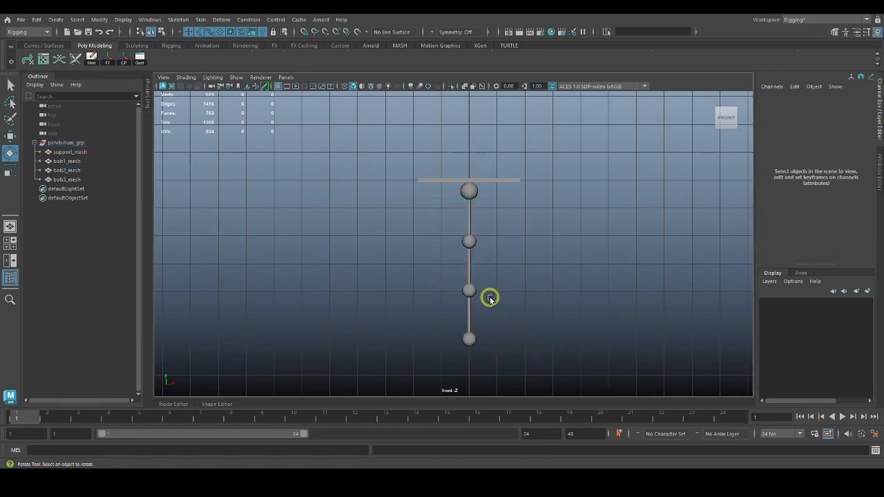
pyautogui.click(471, 334)
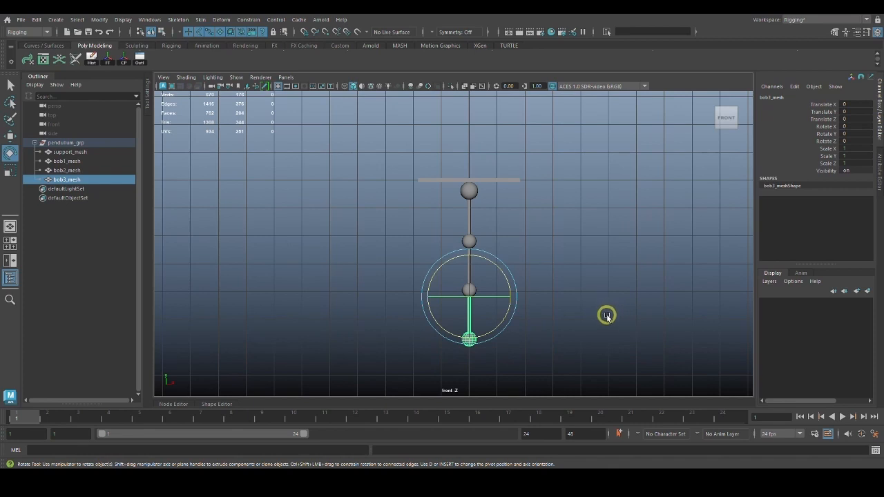
pyautogui.click(609, 314)
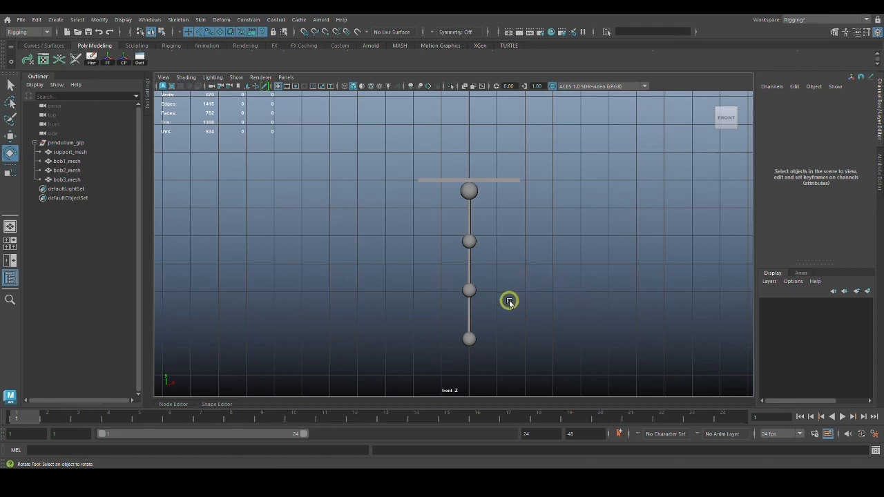
# Try rotating bob3_mesh about its pivot at the top of its rod and undo the rotation
pyautogui.click(471, 309)
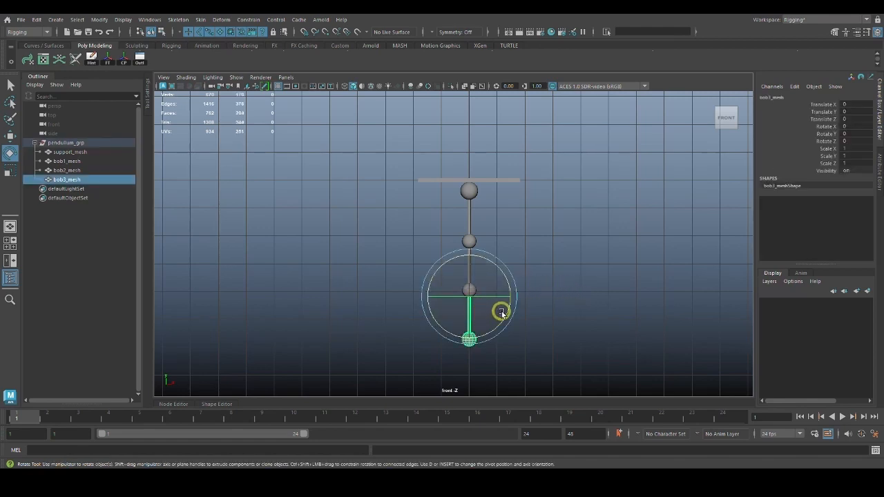
pyautogui.press('w')
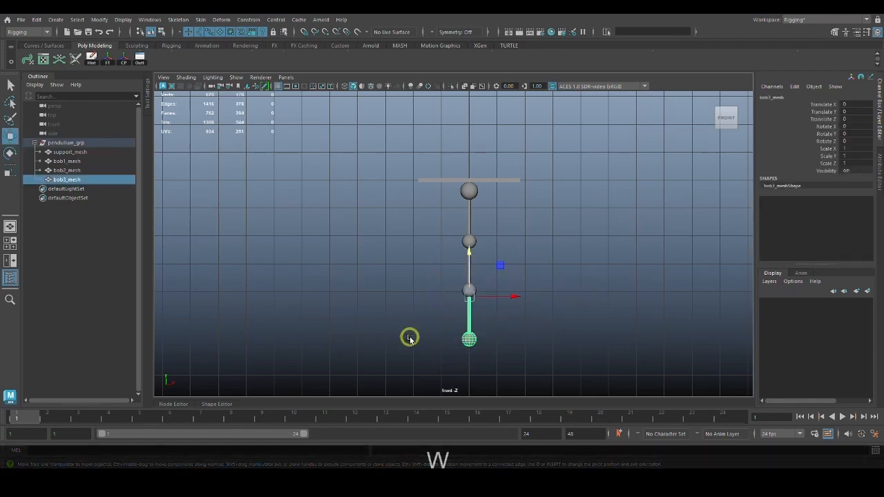
pyautogui.press('e')
pyautogui.moveTo(509, 276); pyautogui.dragTo(491, 251)
pyautogui.hotkey('ctrl', 'z')
pyautogui.hotkey('ctrl', 'z')
# Try rotating bob2_mesh about 37 degrees around Z, undo the rotation and deselect the mesh
pyautogui.click(474, 256)
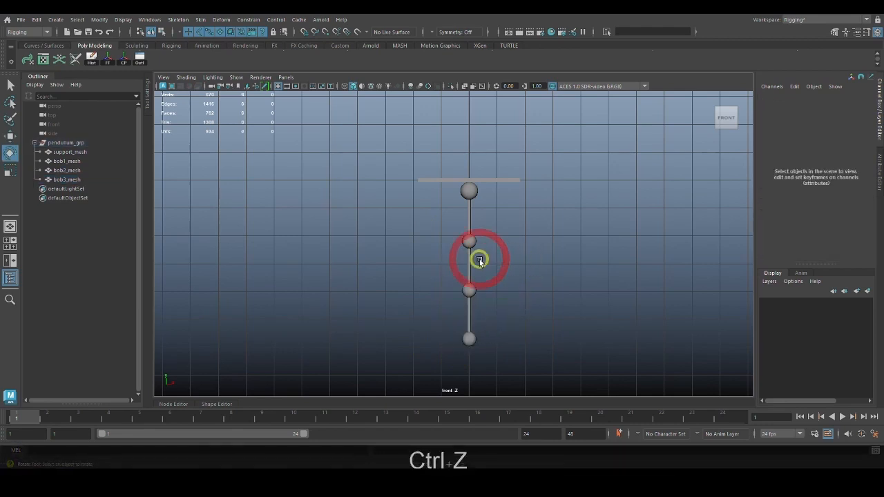
pyautogui.click(469, 274)
pyautogui.moveTo(499, 232); pyautogui.dragTo(482, 201)
pyautogui.hotkey('ctrl', 'z')
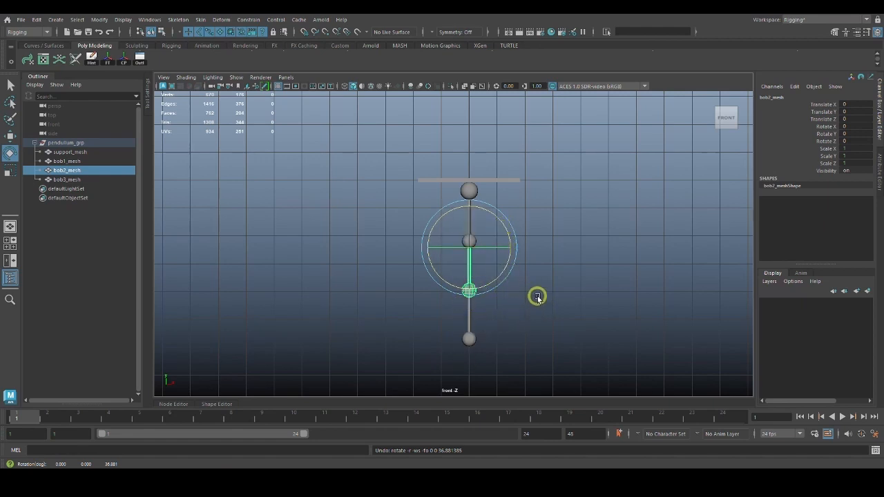
pyautogui.click(478, 209)
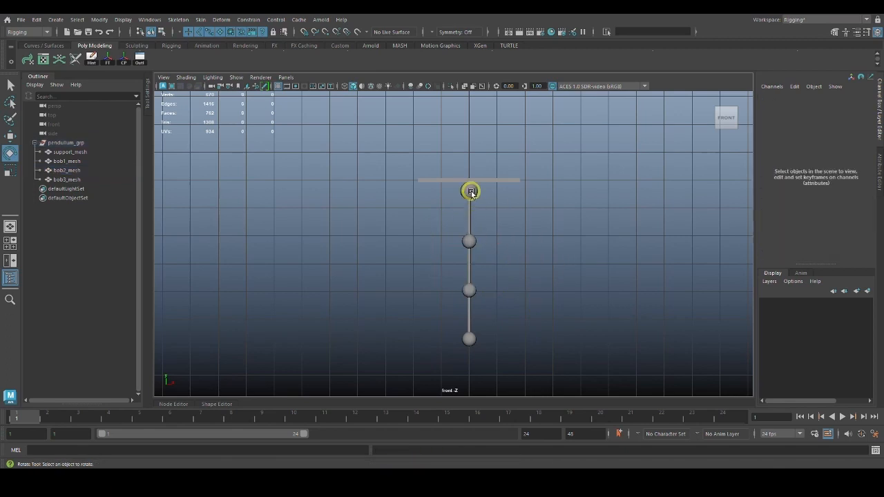
pyautogui.click(471, 192)
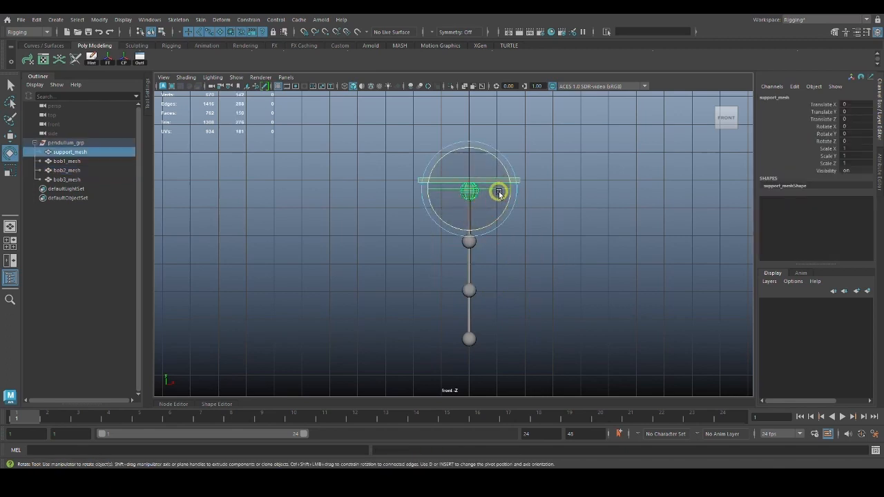
pyautogui.click(547, 307)
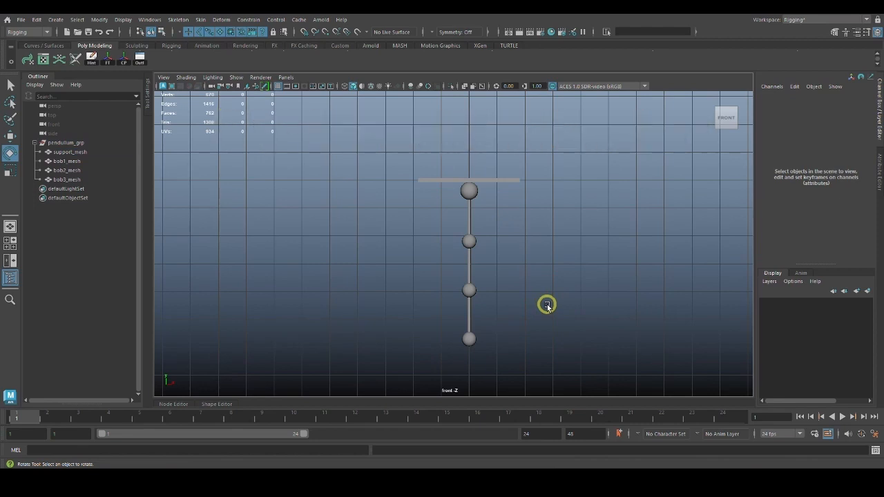
pyautogui.click(38, 20)
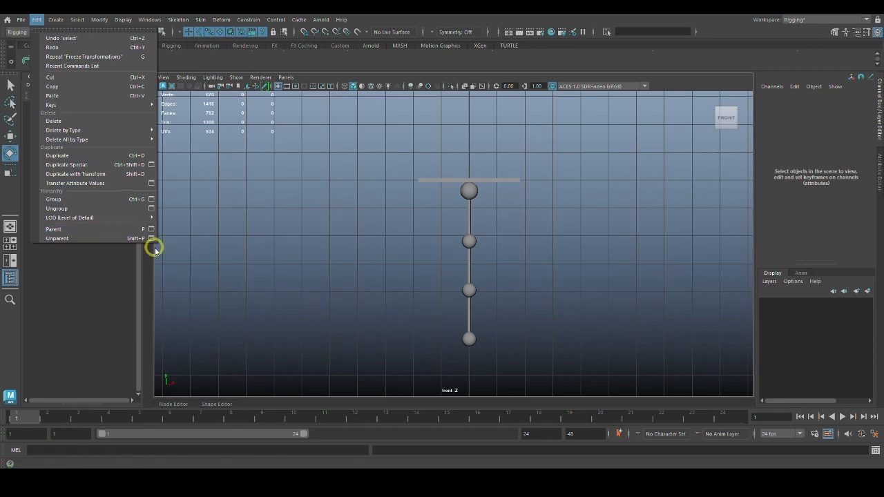
pyautogui.click(596, 331)
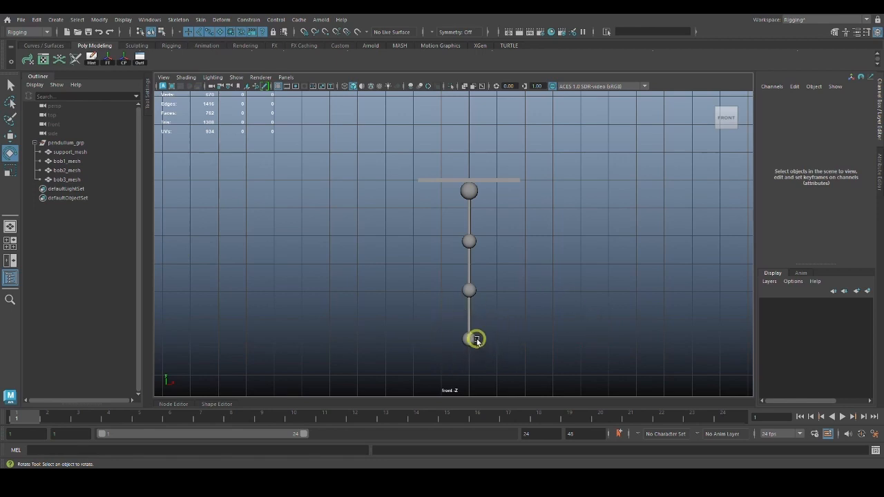
pyautogui.click(473, 340)
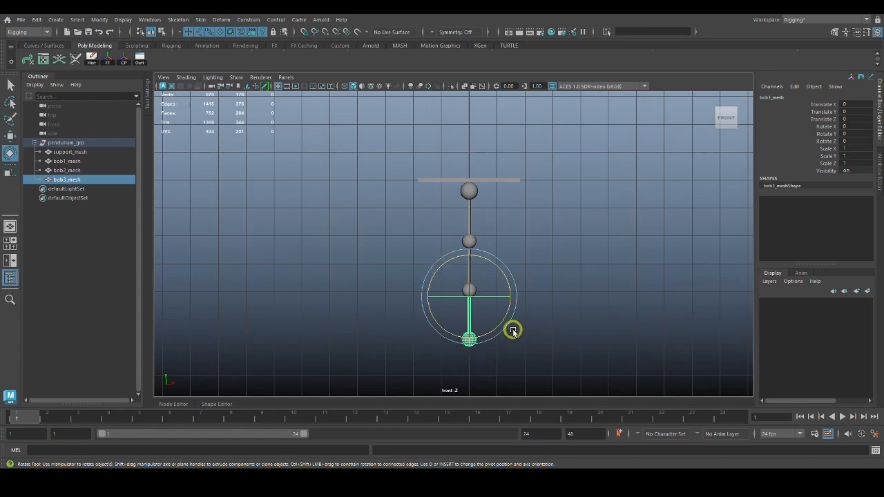
pyautogui.click(547, 347)
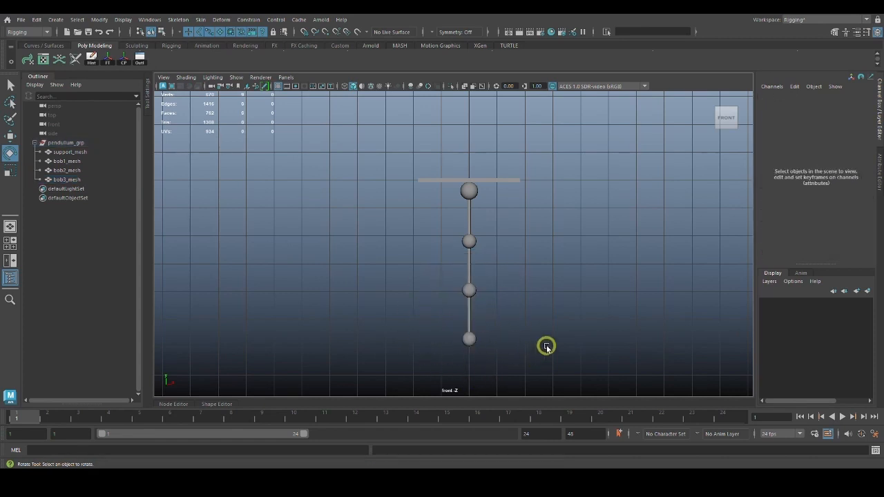
# Select bob2_mesh and bob3_mesh in turn and together to examine how the two neighbouring bobs should relate as parent and child
pyautogui.click(472, 285)
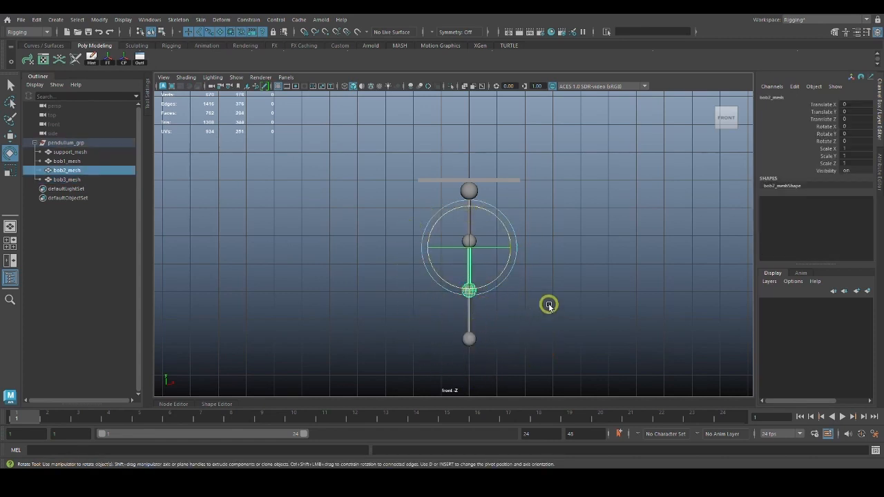
pyautogui.keyDown('shift'); pyautogui.click(476, 342); pyautogui.keyUp('shift')
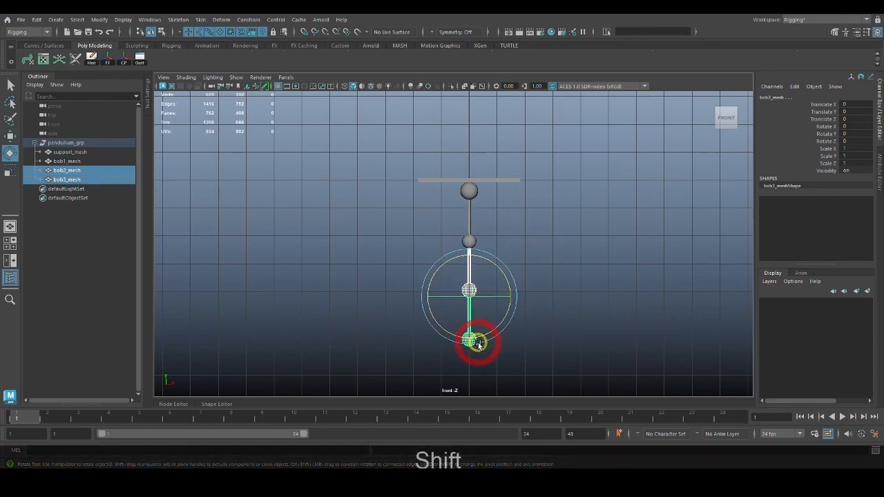
pyautogui.click(531, 312)
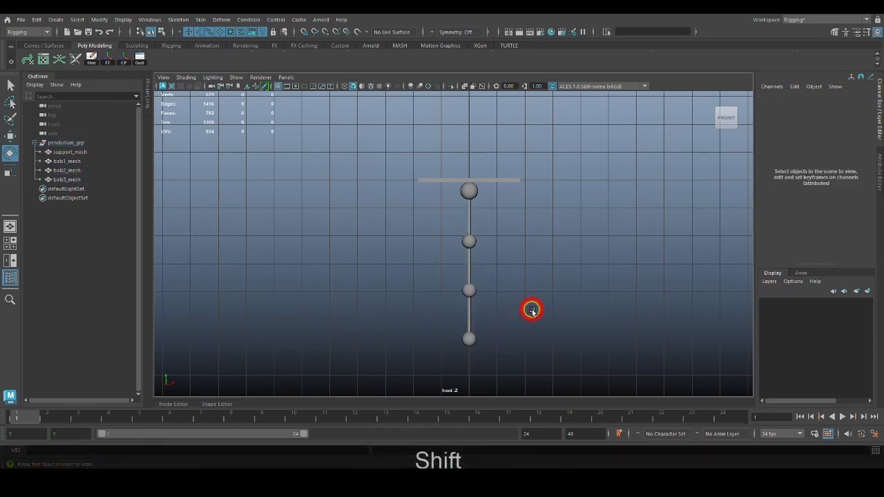
pyautogui.click(472, 292)
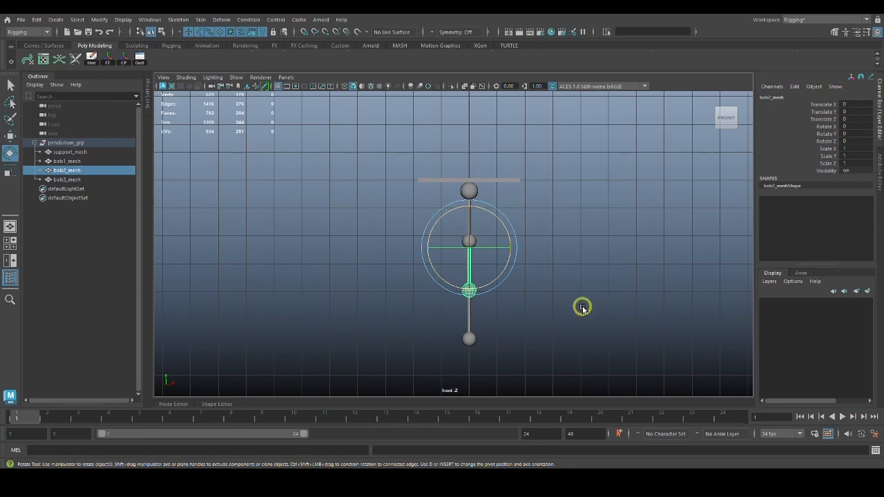
pyautogui.click(542, 311)
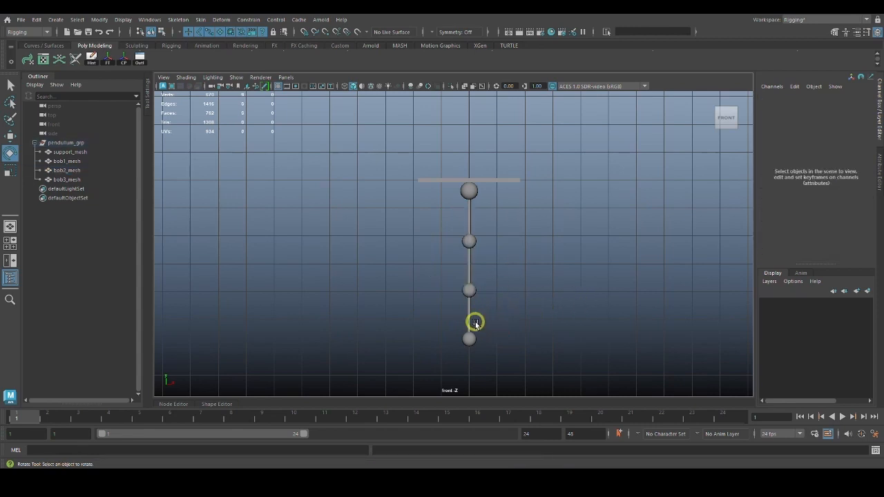
pyautogui.click(474, 293)
pyautogui.click(470, 336)
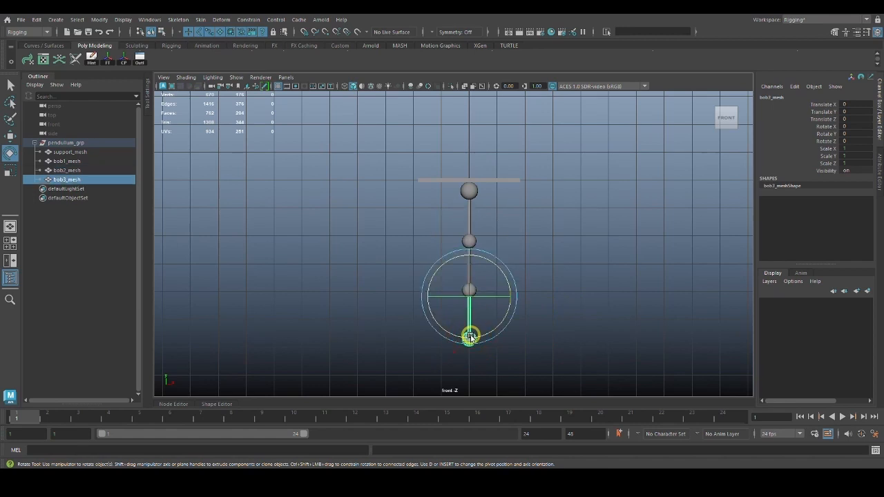
pyautogui.click(539, 274)
pyautogui.click(482, 294)
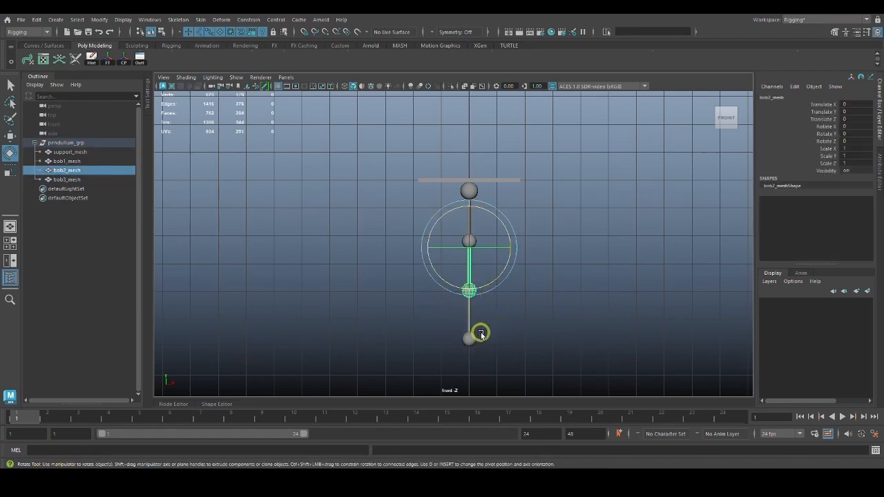
pyautogui.click(473, 335)
pyautogui.click(479, 286)
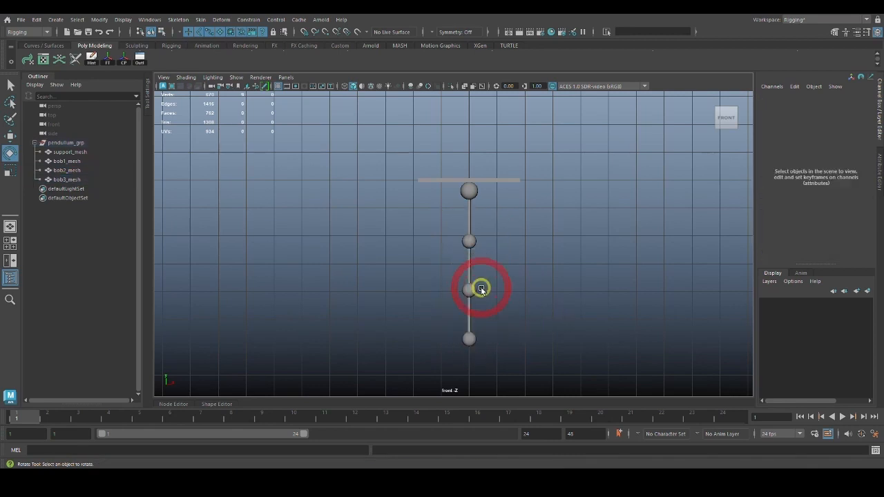
pyautogui.click(496, 309)
pyautogui.click(469, 288)
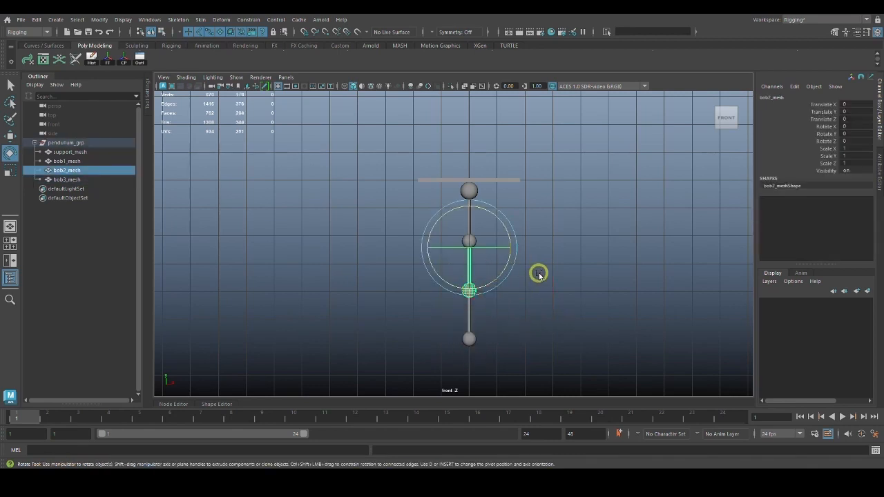
pyautogui.click(546, 275)
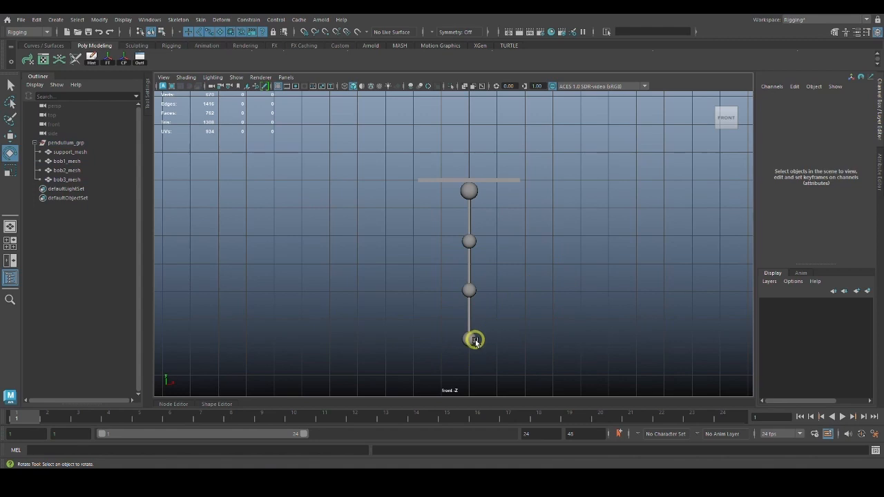
# Parent bob3_mesh under bob2_mesh and clear the selection
pyautogui.click(475, 341)
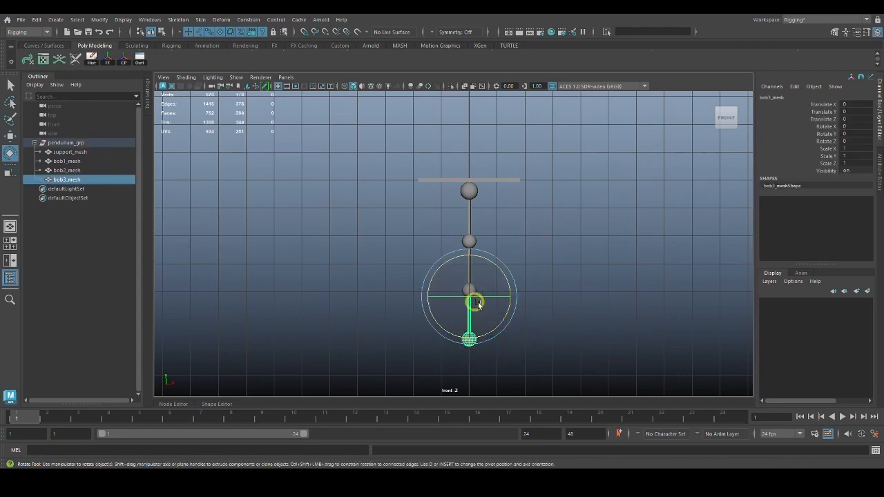
pyautogui.press('q')
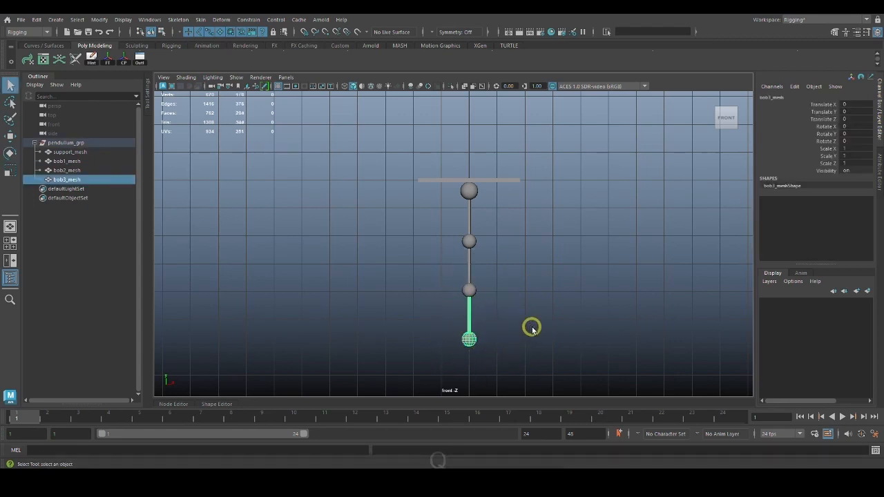
pyautogui.keyDown('shift'); pyautogui.click(475, 290); pyautogui.keyUp('shift')
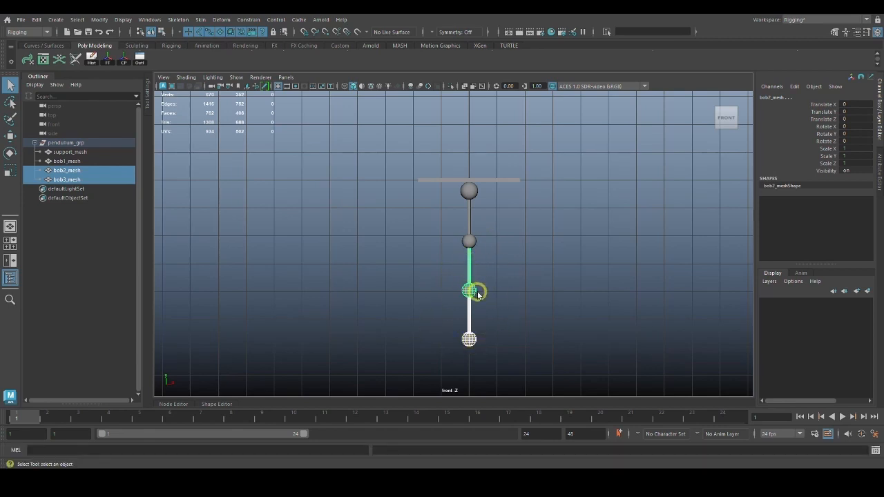
pyautogui.press('p')
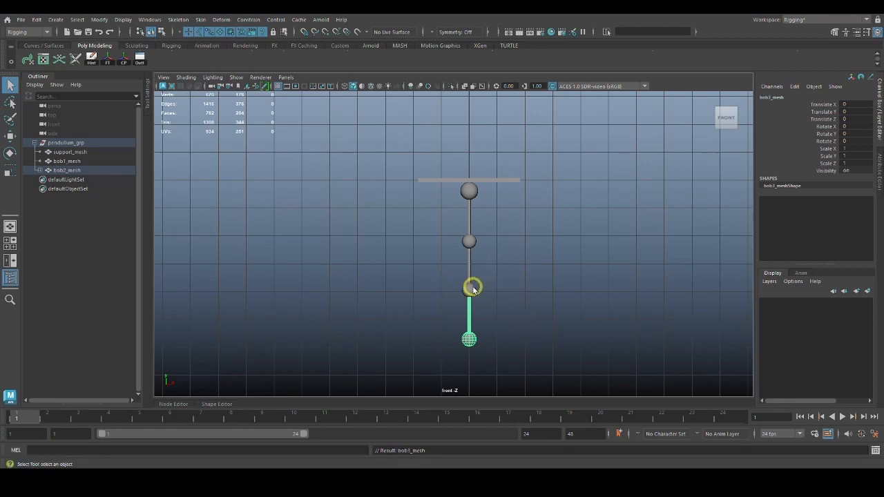
pyautogui.click(647, 279)
# Select bob2_mesh, expand its hierarchy to examine the child bob3_mesh, collapse it and deselect everything
pyautogui.click(474, 290)
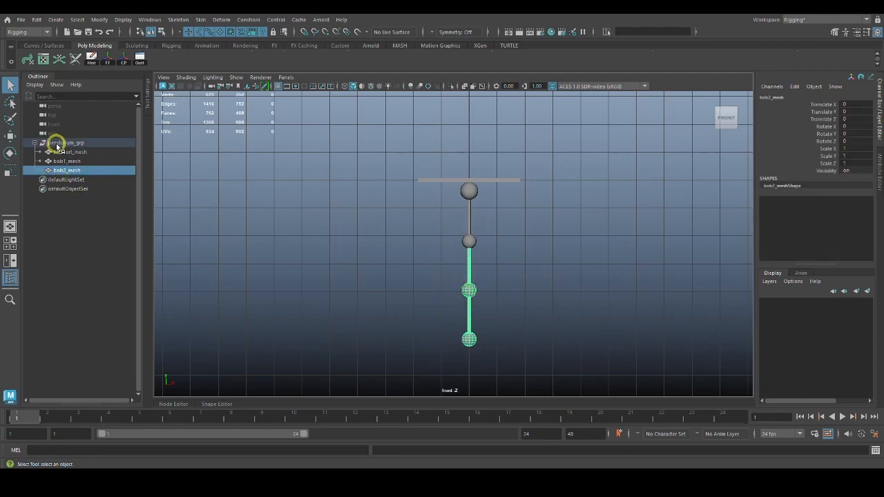
pyautogui.click(40, 170)
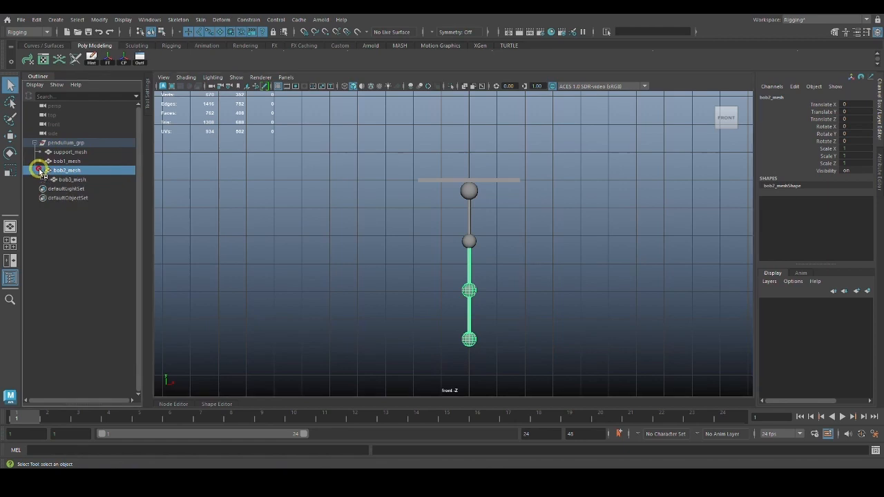
pyautogui.click(76, 181)
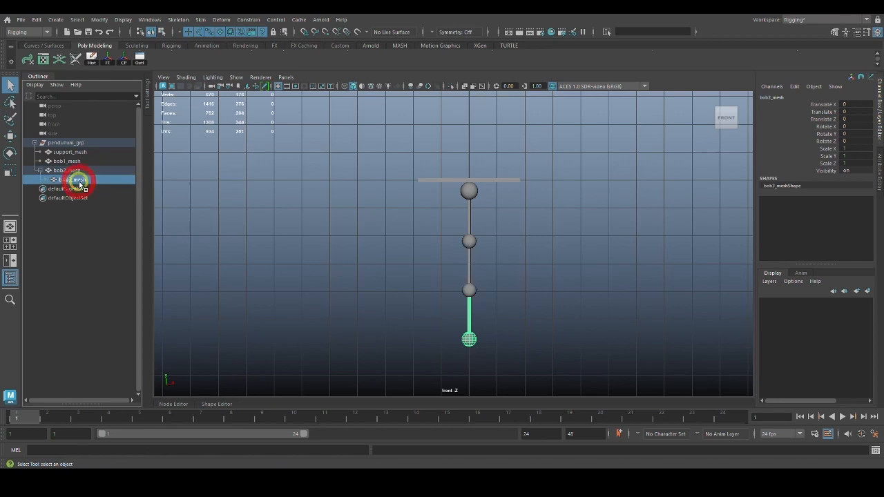
pyautogui.click(41, 171)
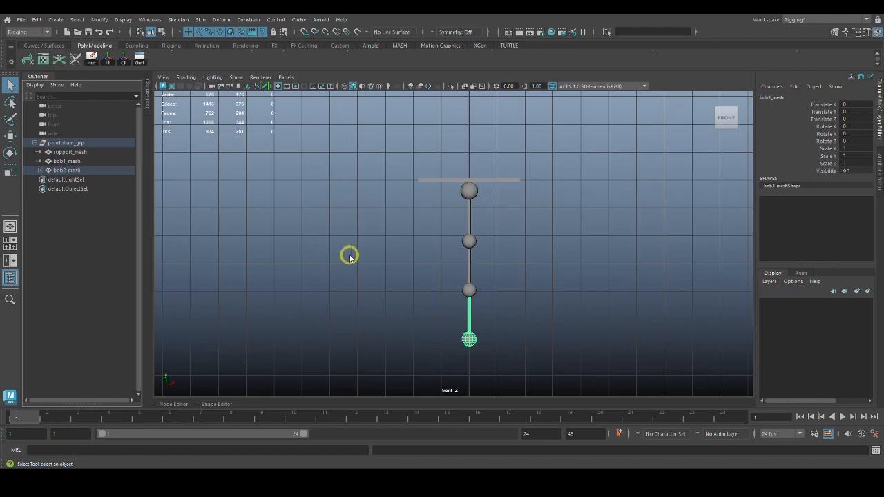
pyautogui.click(474, 272)
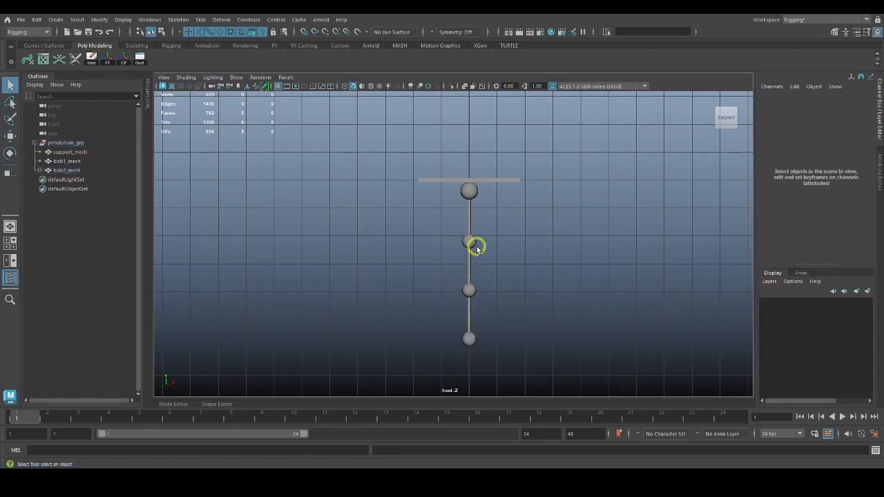
# Parent bob2_mesh, together with its child, under bob1_mesh and clear the selection
pyautogui.click(469, 284)
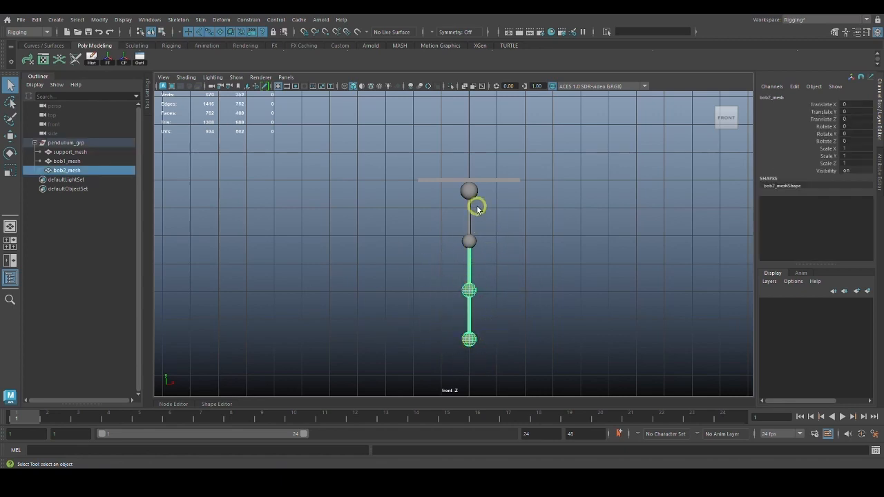
pyautogui.keyDown('shift'); pyautogui.click(469, 228); pyautogui.keyUp('shift')
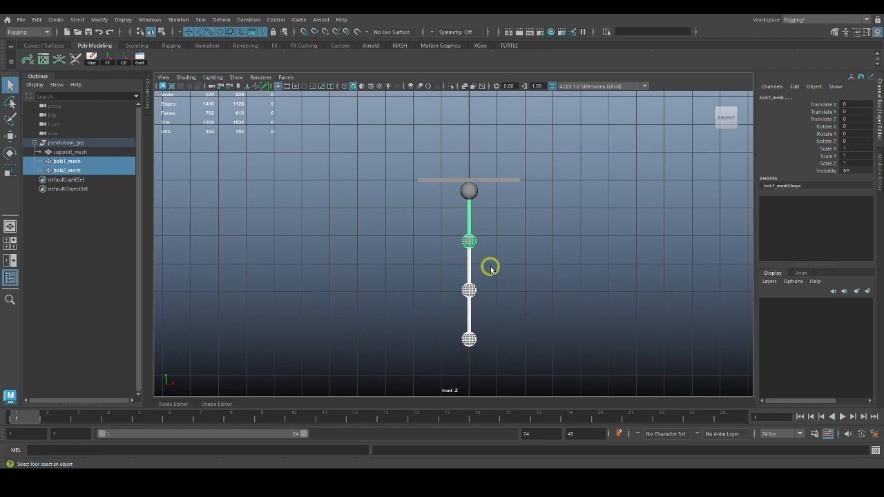
pyautogui.press('p')
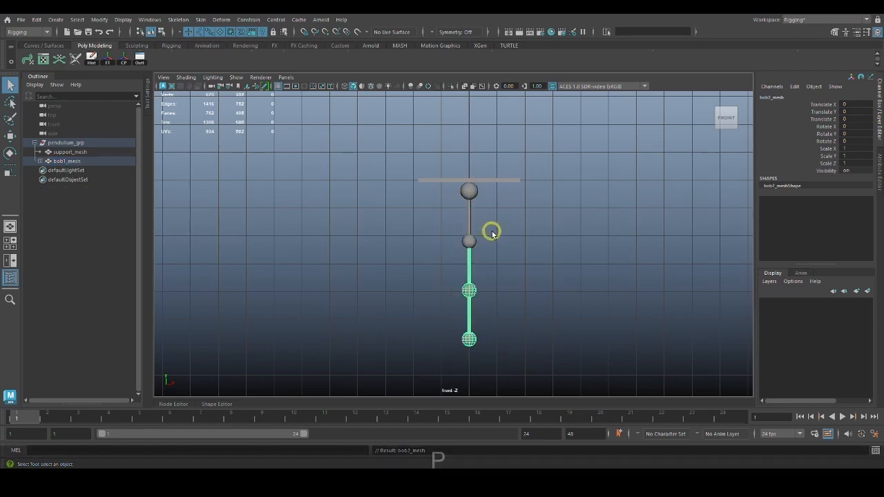
pyautogui.click(529, 243)
# Select bob1_mesh, expand the hierarchy down to bob3_mesh to examine the nesting, and deselect the mesh
pyautogui.click(470, 237)
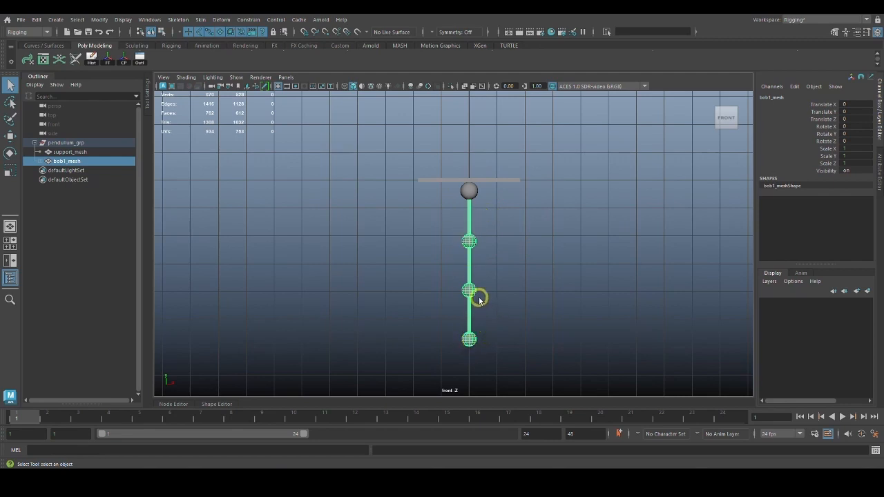
pyautogui.click(42, 162)
pyautogui.click(43, 171)
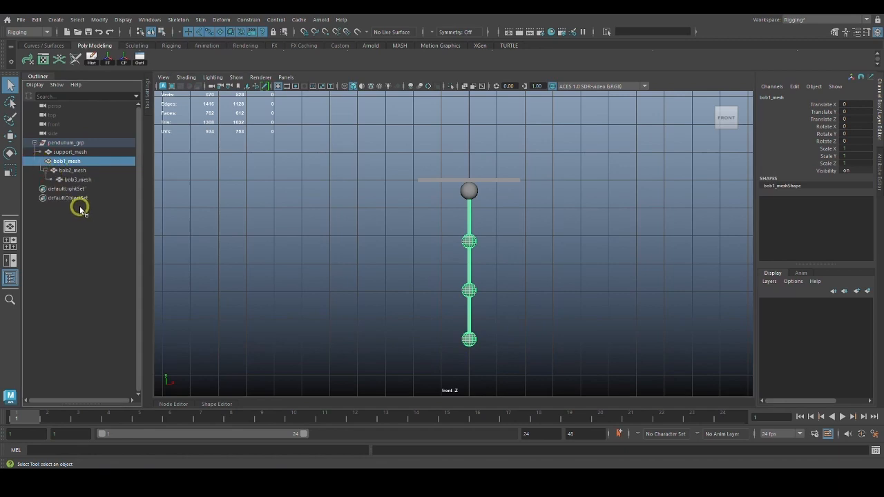
pyautogui.click(491, 225)
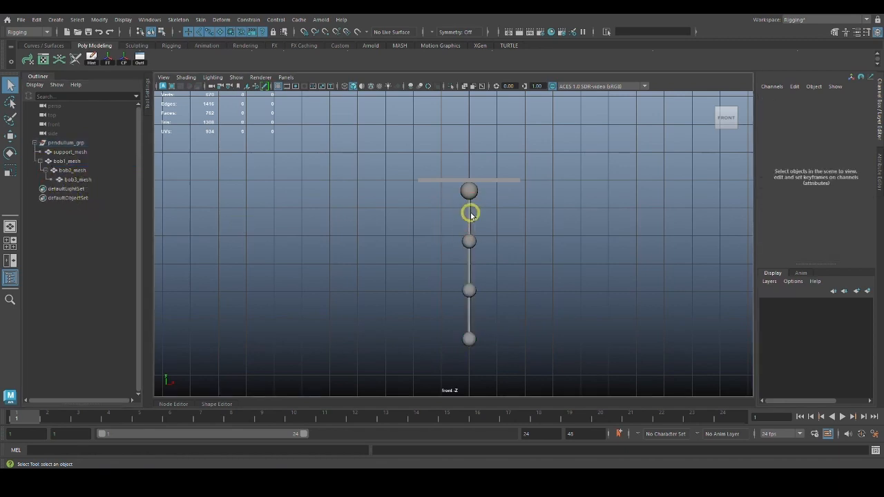
# Try rotating bob1_mesh about -39 degrees around Z to test its child bobs and undo the rotation
pyautogui.click(470, 213)
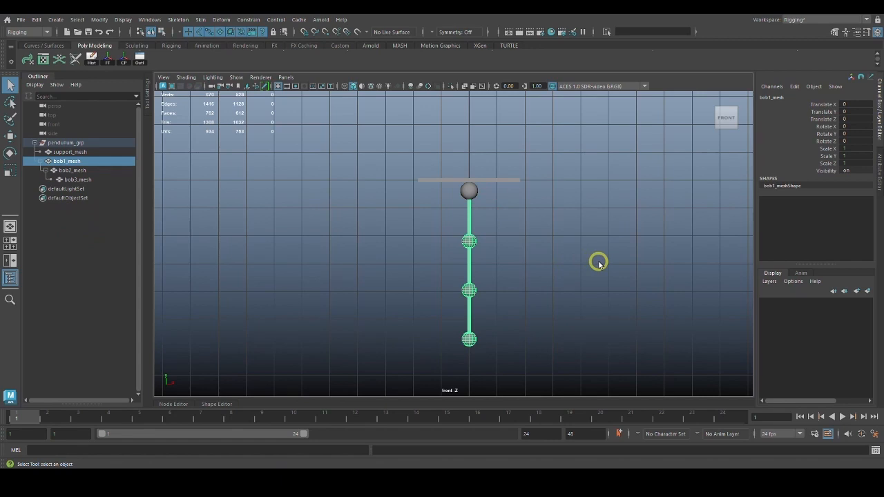
pyautogui.press('e')
pyautogui.moveTo(507, 181); pyautogui.dragTo(511, 210)
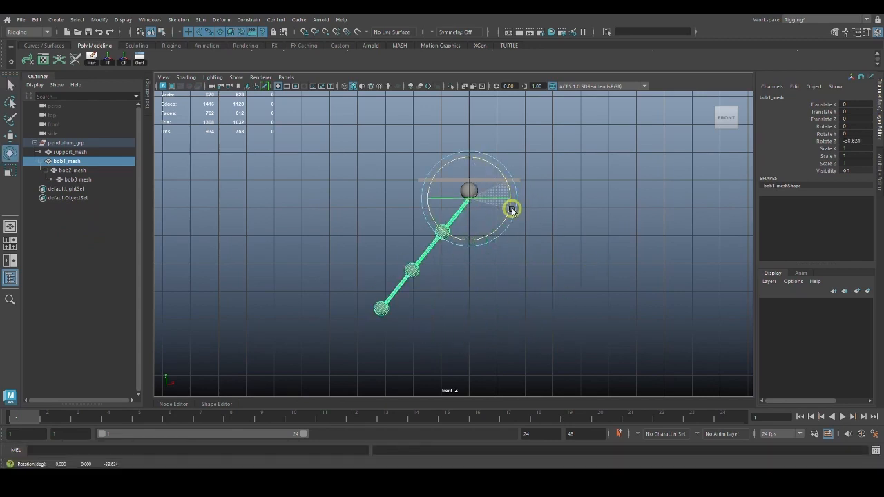
pyautogui.hotkey('ctrl', 'z')
pyautogui.hotkey('ctrl', 'z')
# Try rotating bob2_mesh freely on all axes, about -54 degrees around Z, undo the rotation and deselect the mesh
pyautogui.click(474, 290)
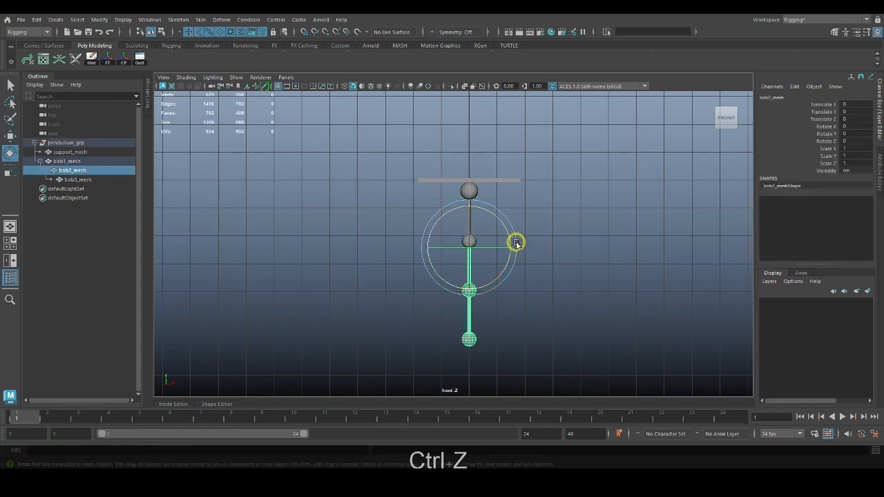
pyautogui.moveTo(516, 244); pyautogui.dragTo(531, 271)
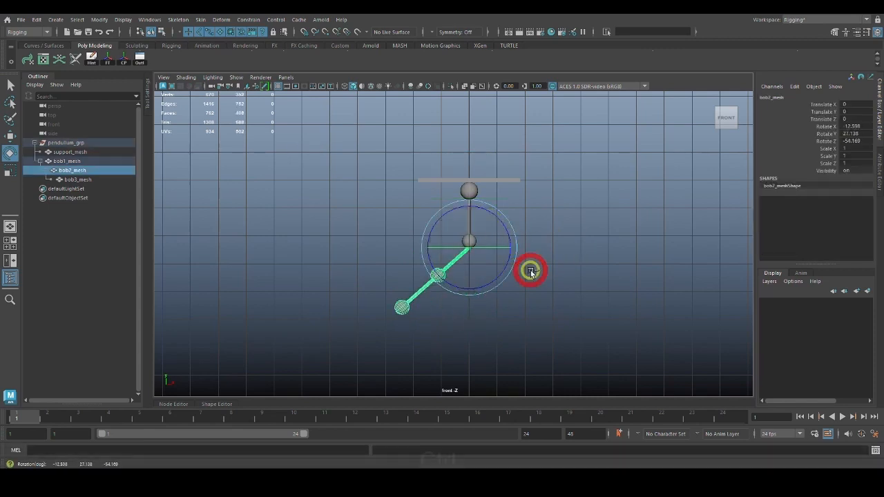
pyautogui.hotkey('ctrl', 'z')
pyautogui.click(564, 281)
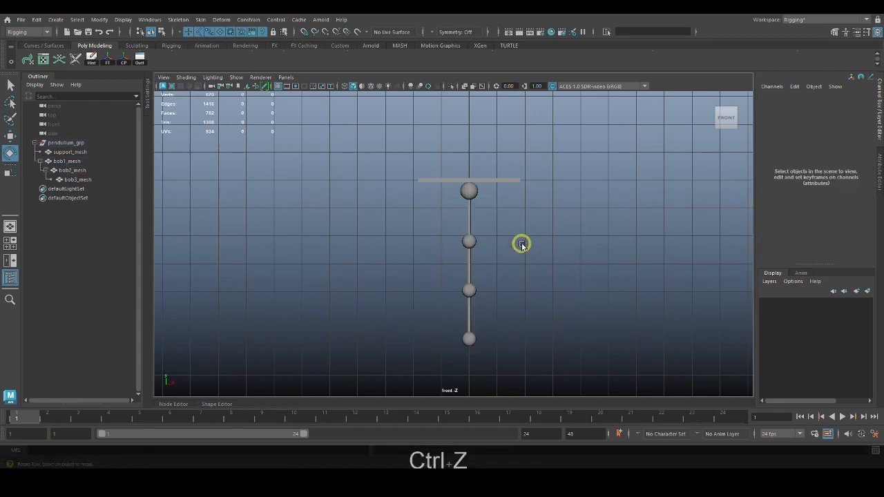
# Parent bob1_mesh with its child bobs under support_mesh and clear the selection
pyautogui.click(469, 191)
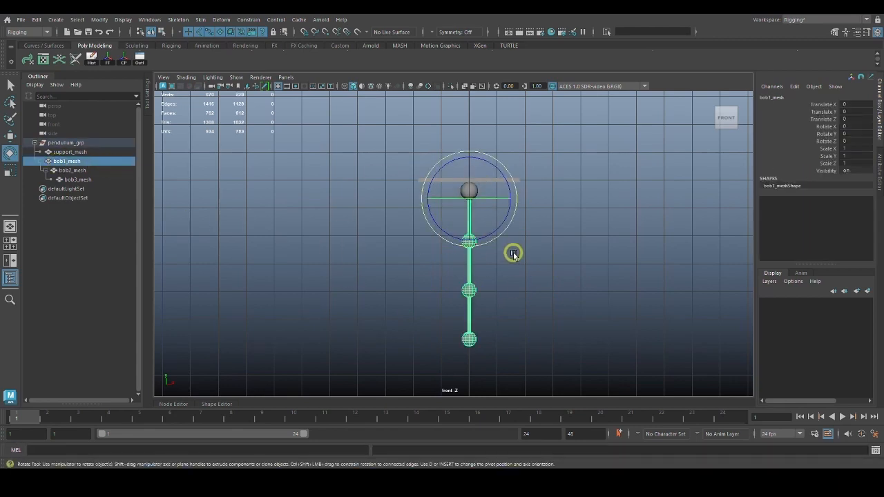
pyautogui.press('q')
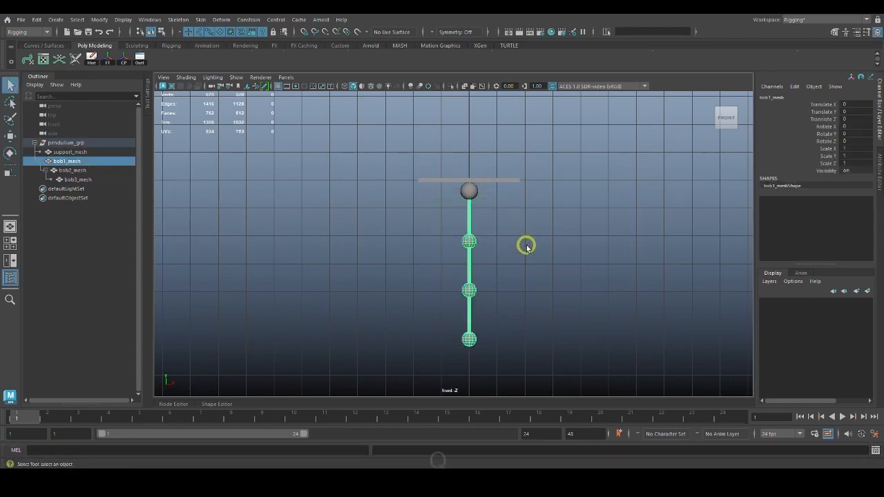
pyautogui.keyDown('shift'); pyautogui.click(503, 180); pyautogui.keyUp('shift')
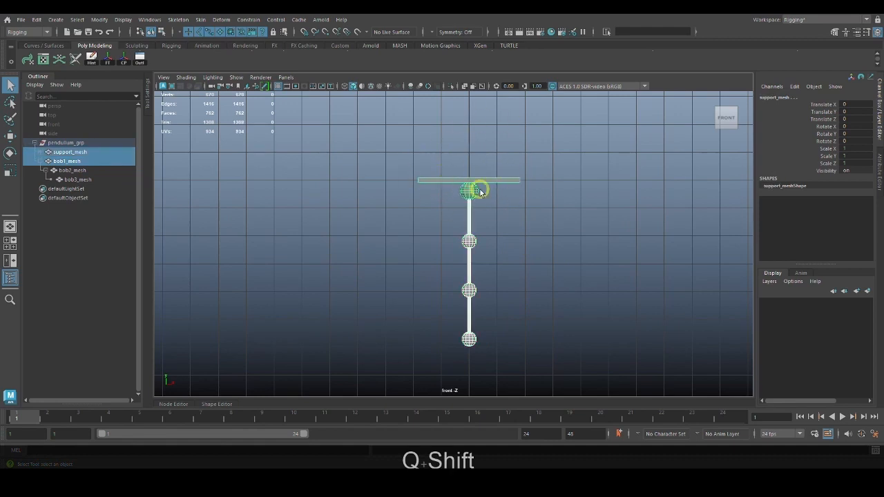
pyautogui.press('p')
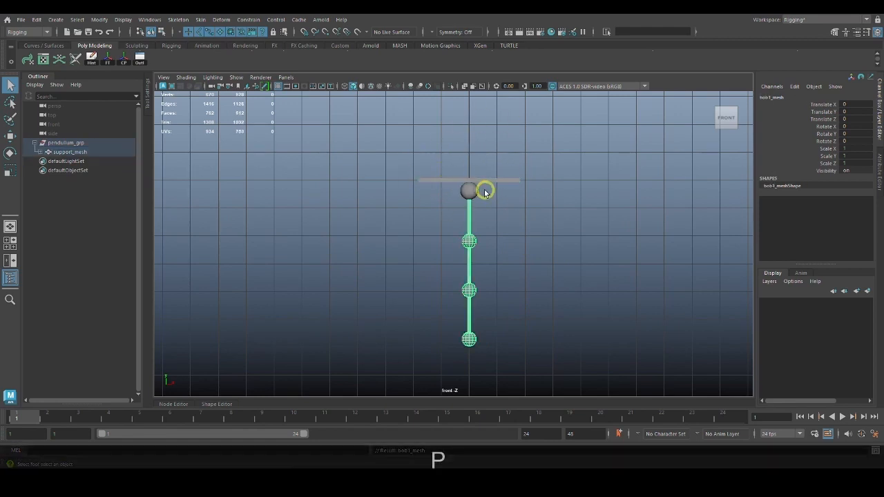
pyautogui.click(525, 204)
pyautogui.press('q')
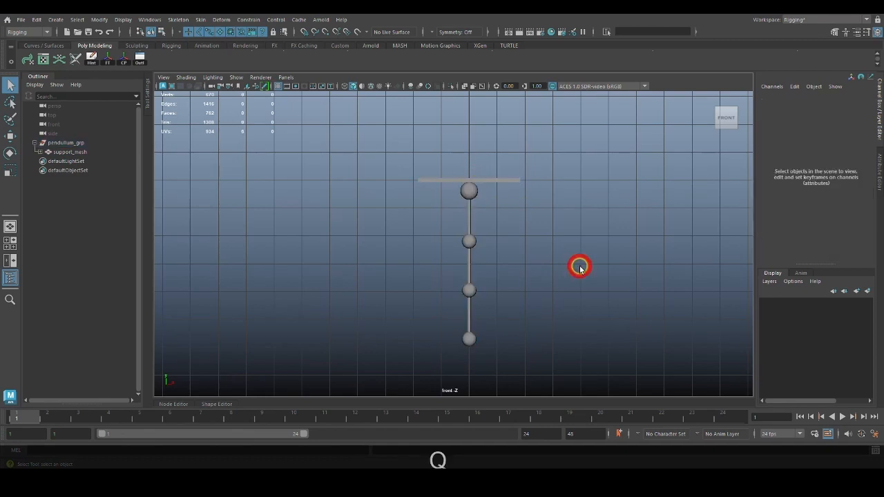
# Select support_mesh, edit its pivot in the front view and move the pivot up from the top sphere onto the horizontal plate
pyautogui.click(40, 152)
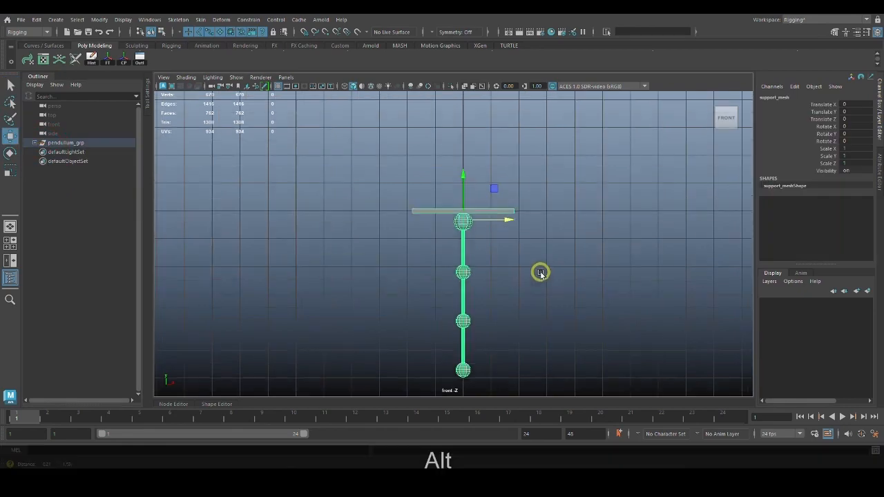
pyautogui.keyDown('alt'); pyautogui.moveTo(540, 272); pyautogui.dragTo(541, 293, button='middle'); pyautogui.keyUp('alt')
pyautogui.keyDown('alt'); pyautogui.moveTo(540, 293); pyautogui.dragTo(705, 329, button='right'); pyautogui.keyUp('alt')
pyautogui.keyDown('alt'); pyautogui.moveTo(707, 333); pyautogui.dragTo(667, 377, button='middle'); pyautogui.keyUp('alt')
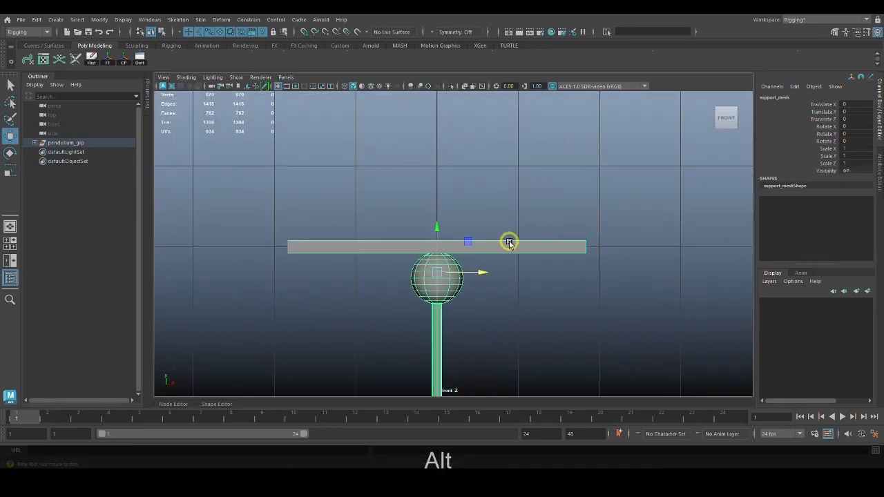
pyautogui.keyDown('alt'); pyautogui.moveTo(509, 241); pyautogui.dragTo(621, 325, button='right'); pyautogui.keyUp('alt')
pyautogui.keyDown('alt'); pyautogui.moveTo(621, 325); pyautogui.dragTo(660, 269, button='middle'); pyautogui.keyUp('alt')
pyautogui.keyDown('alt'); pyautogui.moveTo(556, 259); pyautogui.dragTo(601, 276, button='right'); pyautogui.keyUp('alt')
pyautogui.keyDown('alt'); pyautogui.moveTo(601, 276); pyautogui.dragTo(602, 284, button='middle'); pyautogui.keyUp('alt')
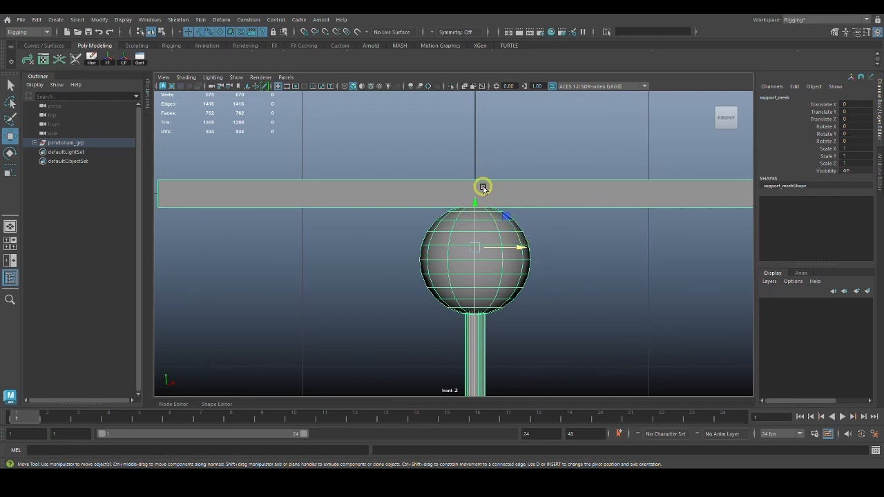
pyautogui.press('d')
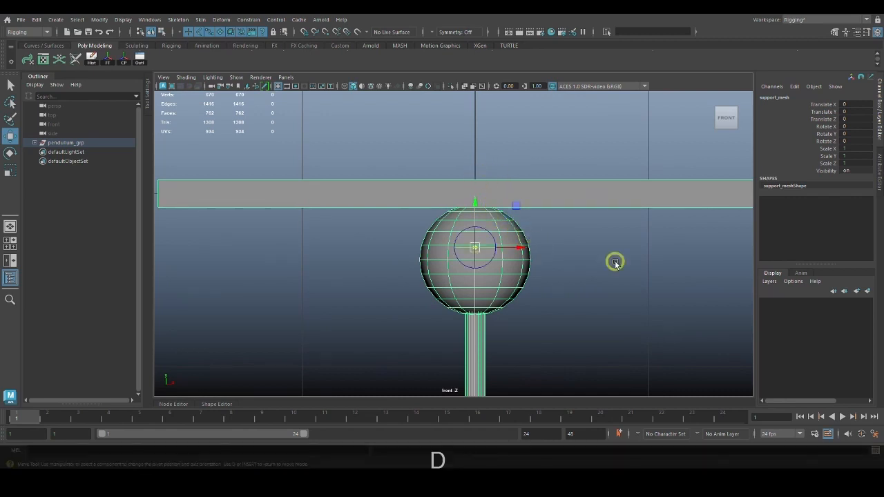
pyautogui.press('d')
pyautogui.press('d')
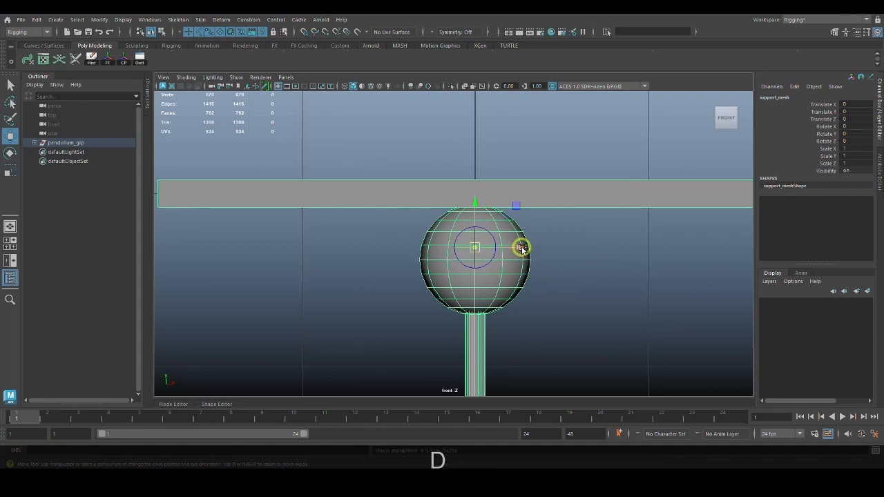
pyautogui.moveTo(521, 249); pyautogui.dragTo(632, 248)
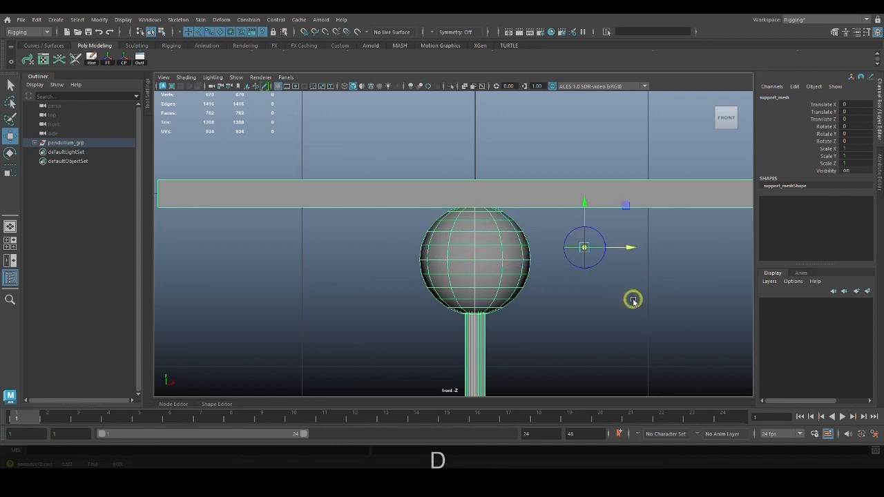
pyautogui.moveTo(628, 316); pyautogui.dragTo(538, 191, button='middle')
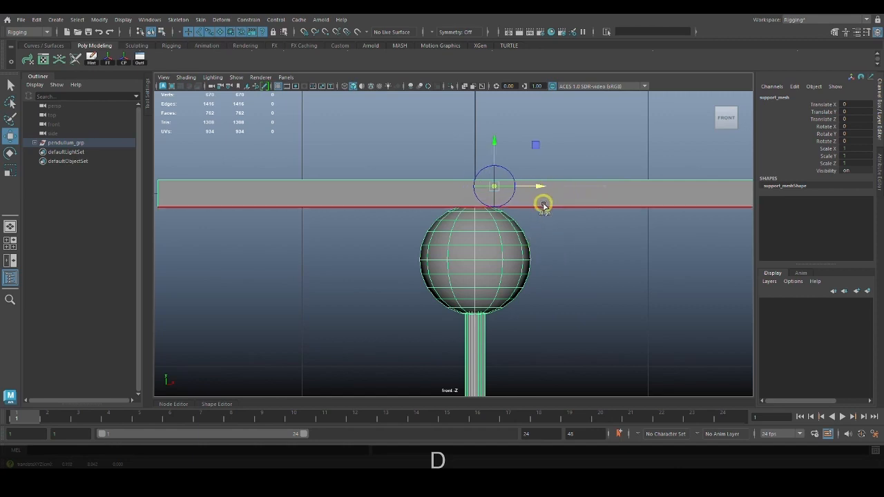
# Snap the pivot of support_mesh to the grid horizontally and vertically at the center of the plate and finish pivot editing
pyautogui.press('x')
pyautogui.moveTo(543, 184); pyautogui.dragTo(523, 184)
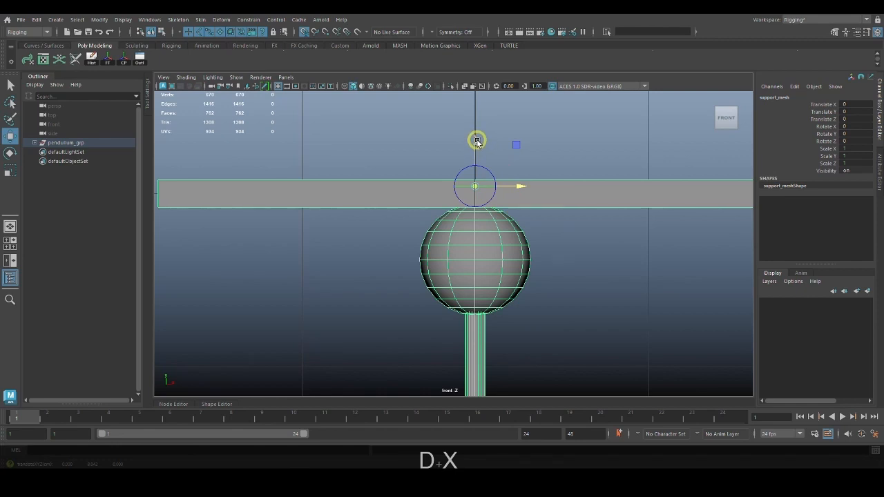
pyautogui.press('x')
pyautogui.moveTo(477, 142); pyautogui.dragTo(477, 154)
pyautogui.click(512, 202)
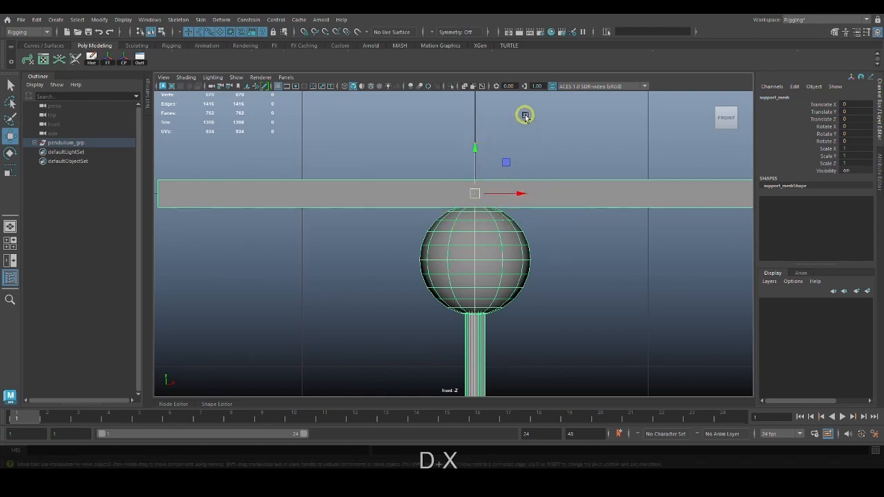
# Show the meshes in wireframe and inspect the pivot positions of support_mesh and bob1_mesh
pyautogui.press('4')
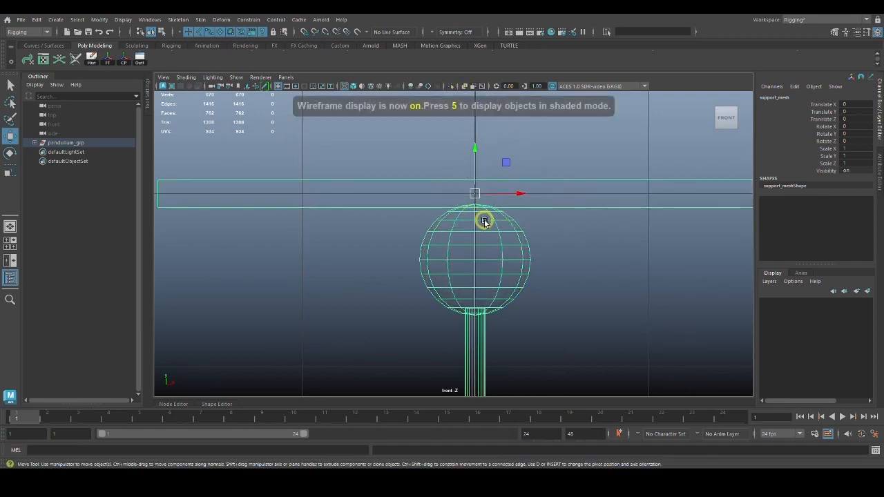
pyautogui.scroll(-5, 577, 263)
pyautogui.keyDown('alt'); pyautogui.moveTo(565, 313); pyautogui.dragTo(559, 278, button='middle'); pyautogui.keyUp('alt')
pyautogui.scroll(3, 649, 287)
pyautogui.keyDown('alt'); pyautogui.moveTo(453, 150); pyautogui.dragTo(452, 209, button='middle'); pyautogui.keyUp('alt')
pyautogui.scroll(3, 476, 217)
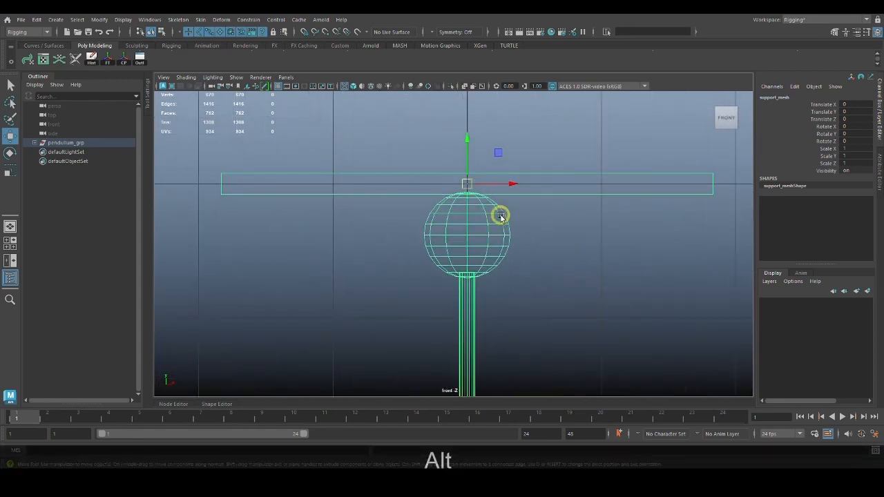
pyautogui.press('q')
pyautogui.keyDown('alt'); pyautogui.moveTo(558, 257); pyautogui.dragTo(515, 280, button='right'); pyautogui.keyUp('alt')
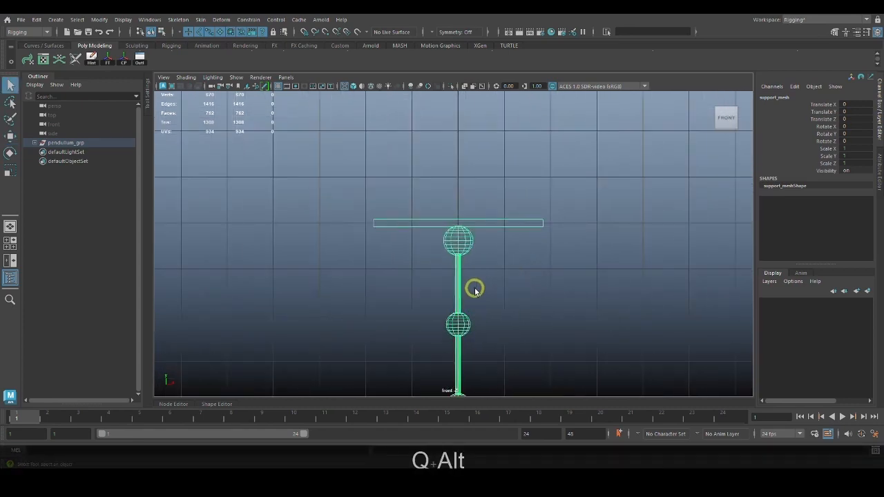
pyautogui.click(463, 287)
pyautogui.click(469, 326)
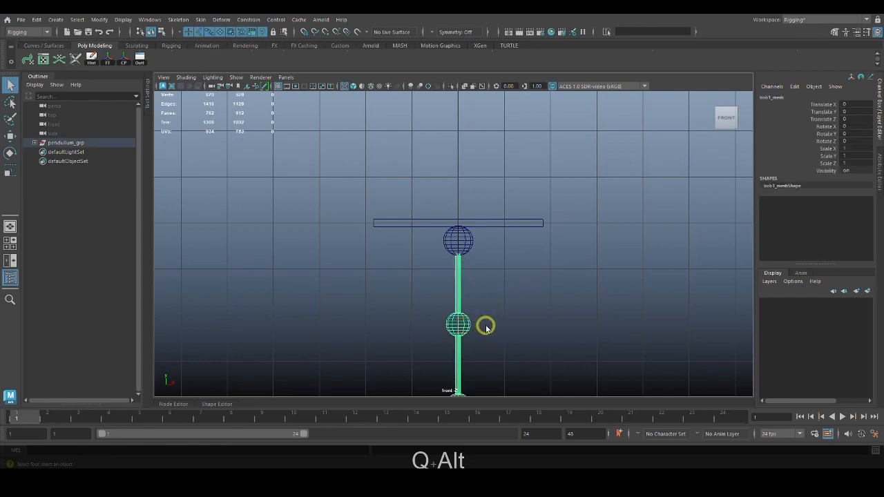
pyautogui.press('w')
pyautogui.keyDown('alt'); pyautogui.moveTo(389, 245); pyautogui.dragTo(579, 299, button='right'); pyautogui.keyUp('alt')
pyautogui.keyDown('alt'); pyautogui.moveTo(579, 298); pyautogui.dragTo(572, 177, button='middle'); pyautogui.keyUp('alt')
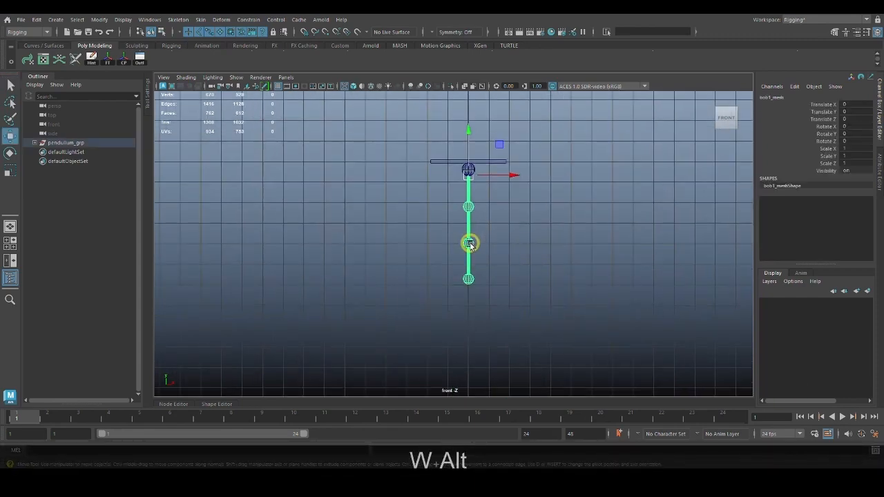
# Select bob2_mesh and bob3_mesh one after the other to inspect where their pivots sit on the chain
pyautogui.click(470, 244)
pyautogui.keyDown('alt'); pyautogui.moveTo(525, 264); pyautogui.dragTo(741, 373, button='right'); pyautogui.keyUp('alt')
pyautogui.keyDown('alt'); pyautogui.moveTo(600, 272); pyautogui.dragTo(595, 297, button='middle'); pyautogui.keyUp('alt')
pyautogui.keyDown('alt'); pyautogui.moveTo(623, 311); pyautogui.dragTo(579, 292, button='right'); pyautogui.keyUp('alt')
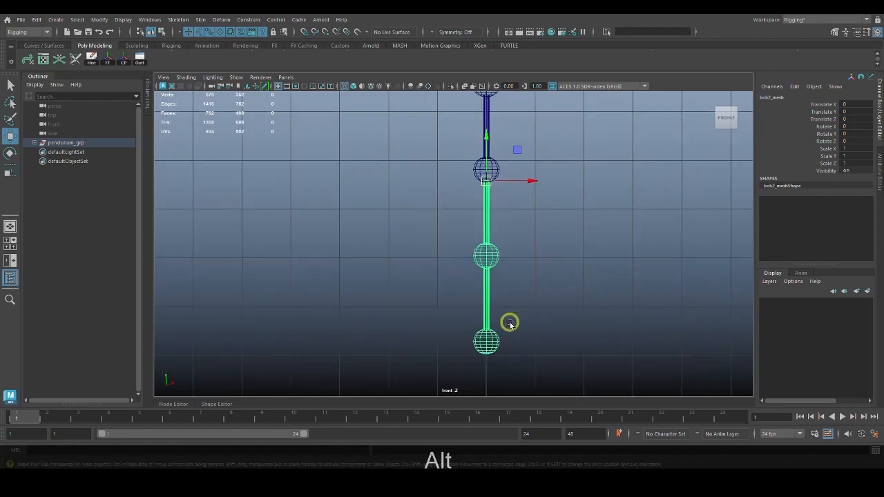
pyautogui.click(489, 342)
pyautogui.keyDown('alt'); pyautogui.moveTo(584, 237); pyautogui.dragTo(597, 321, button='middle'); pyautogui.keyUp('alt')
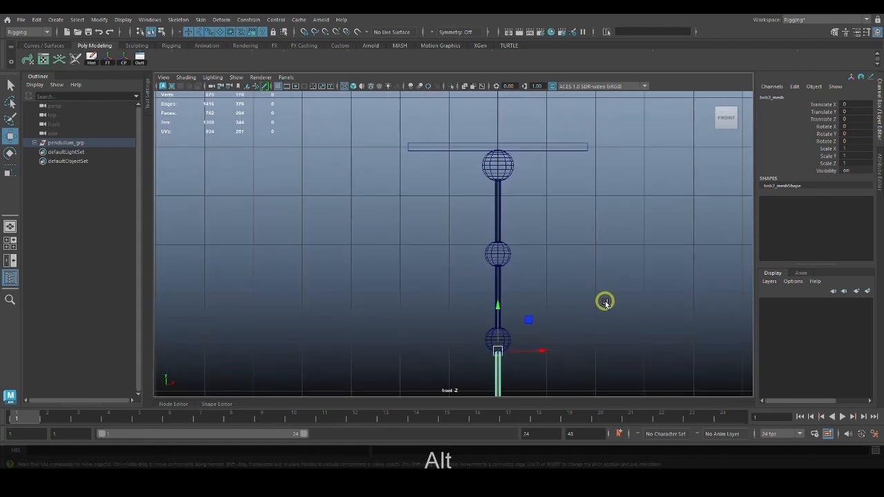
# Return the front view to shaded display with the whole pendulum in view and clear the selection
pyautogui.press('5')
pyautogui.moveTo(627, 297)
pyautogui.keyDown('alt'); pyautogui.mouseDown(button='right')
pyautogui.moveTo(565, 308)
pyautogui.moveTo(626, 279)
pyautogui.mouseUp(button='right'); pyautogui.keyUp('alt')
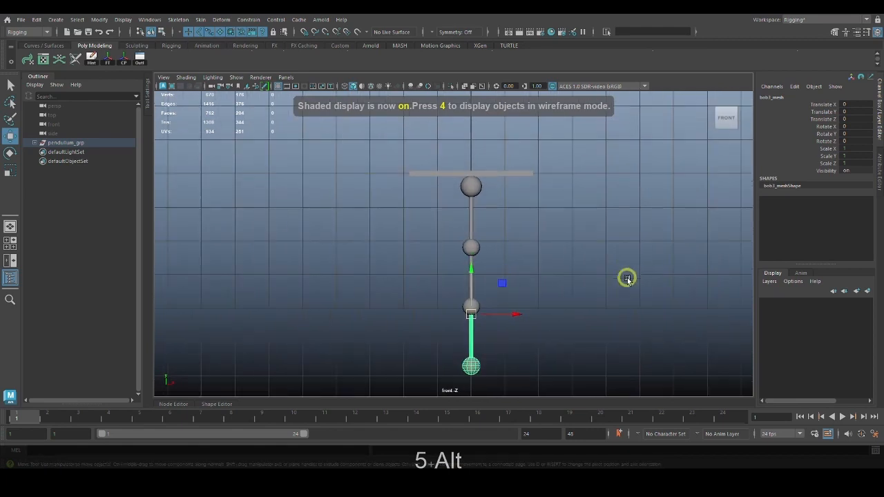
pyautogui.keyDown('alt'); pyautogui.moveTo(626, 278); pyautogui.dragTo(574, 248, button='middle'); pyautogui.keyUp('alt')
pyautogui.keyDown('alt'); pyautogui.moveTo(573, 248); pyautogui.dragTo(657, 280, button='right'); pyautogui.keyUp('alt')
pyautogui.click(645, 281)
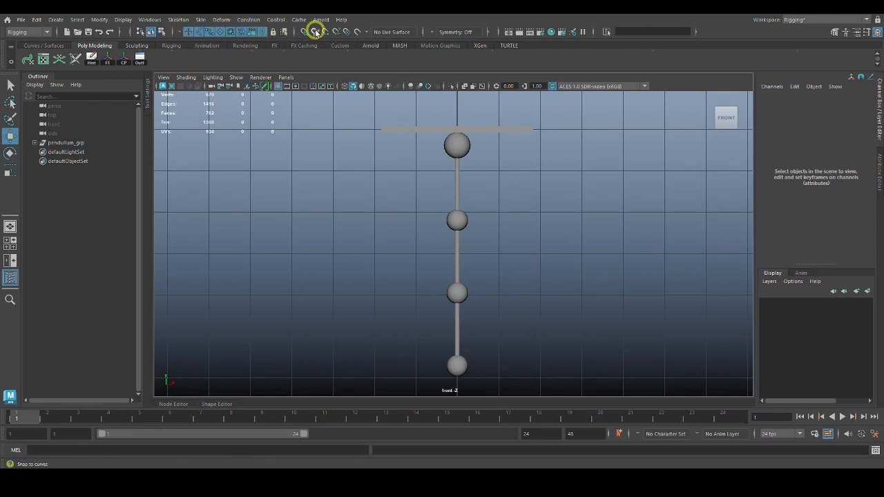
# Choose the Rigging workspace, switch the menu set to Modeling and return it to Rigging
pyautogui.click(866, 23)
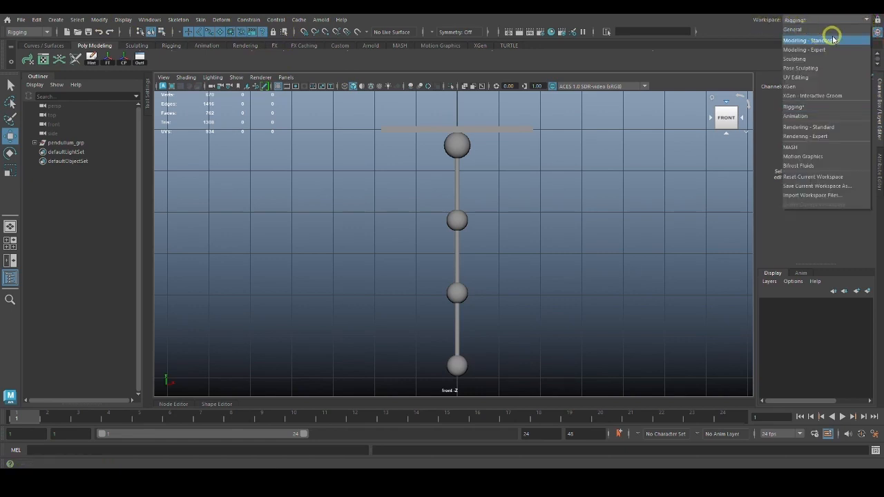
pyautogui.click(851, 109)
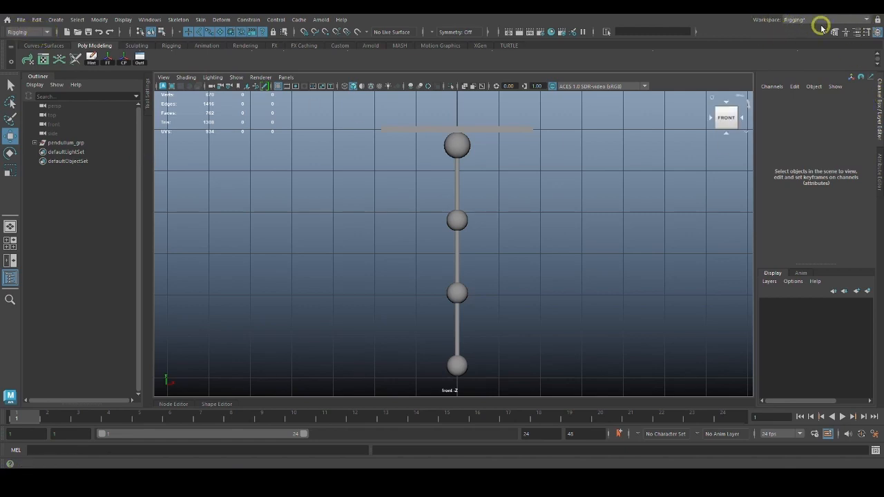
pyautogui.click(48, 33)
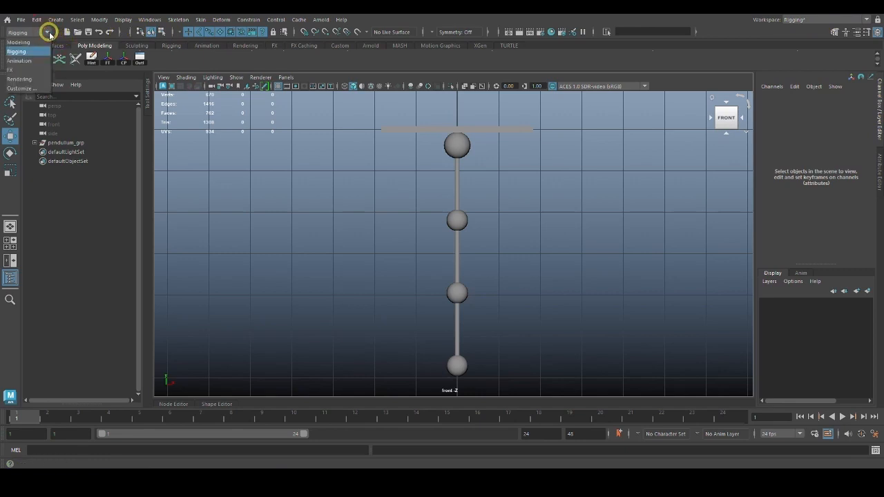
pyautogui.click(33, 42)
pyautogui.click(44, 33)
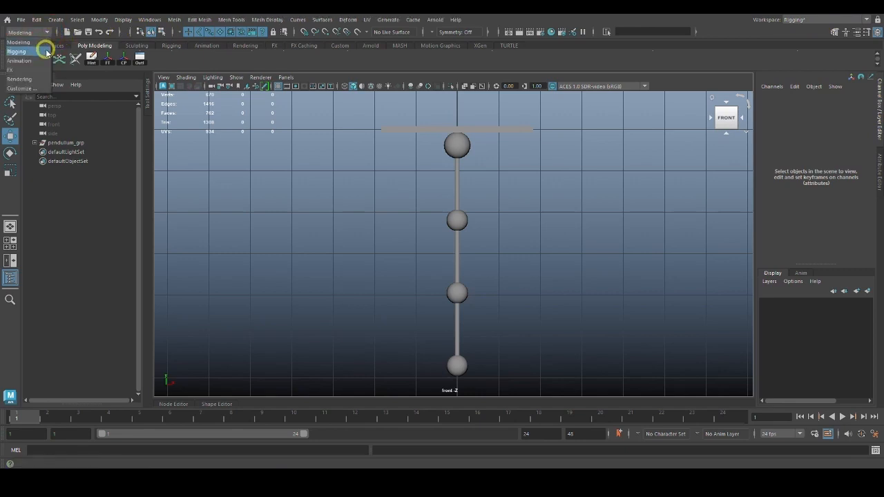
pyautogui.click(47, 52)
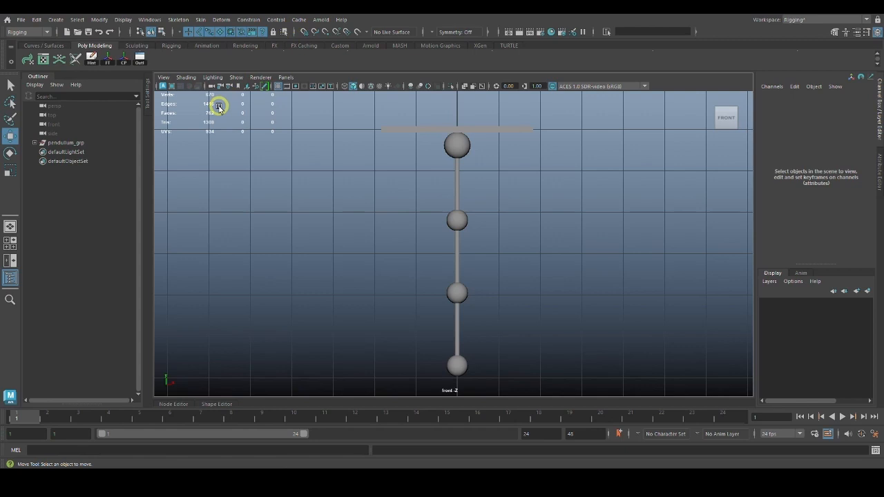
# Display the Rigging shelf, look over the Poly Modeling shelf for comparison and return to the Rigging shelf
pyautogui.click(45, 32)
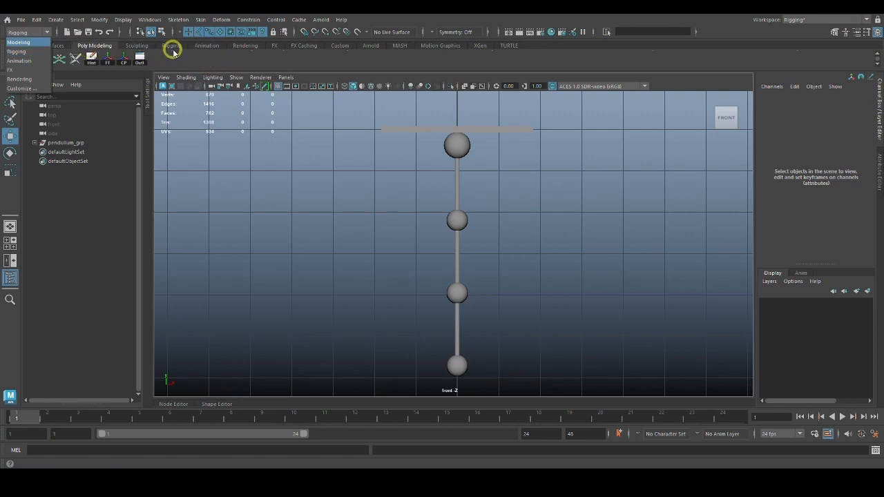
pyautogui.click(172, 46)
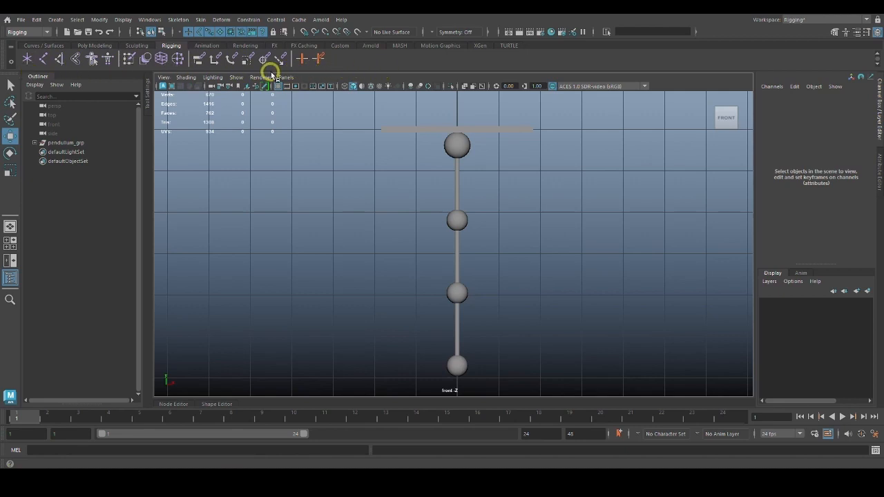
pyautogui.click(105, 46)
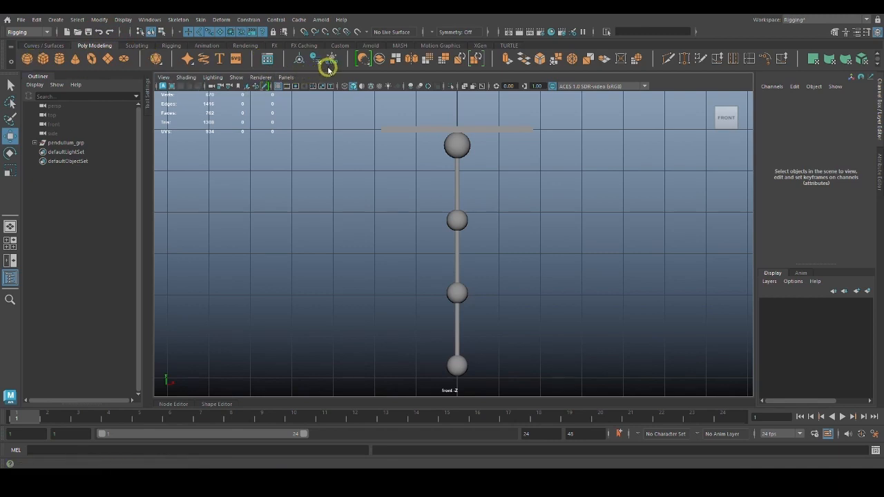
pyautogui.click(171, 44)
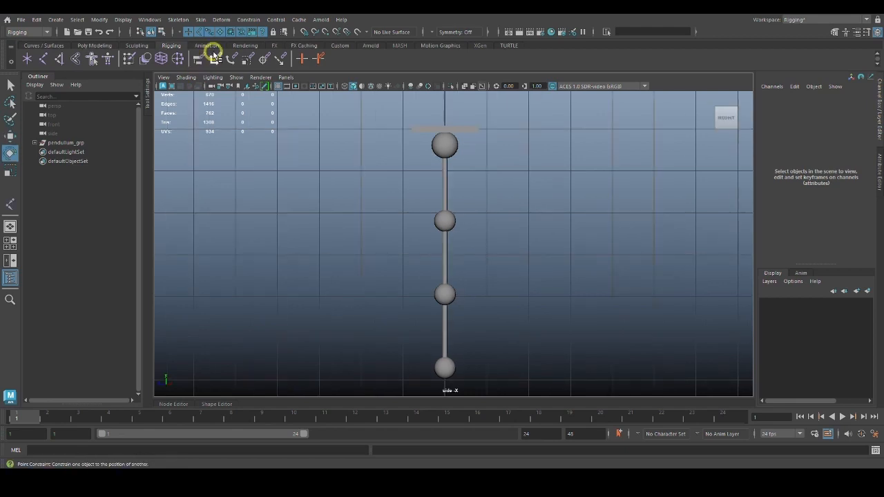
# Activate the Create Joints tool and show the side view of the pendulum in wireframe
pyautogui.click(178, 20)
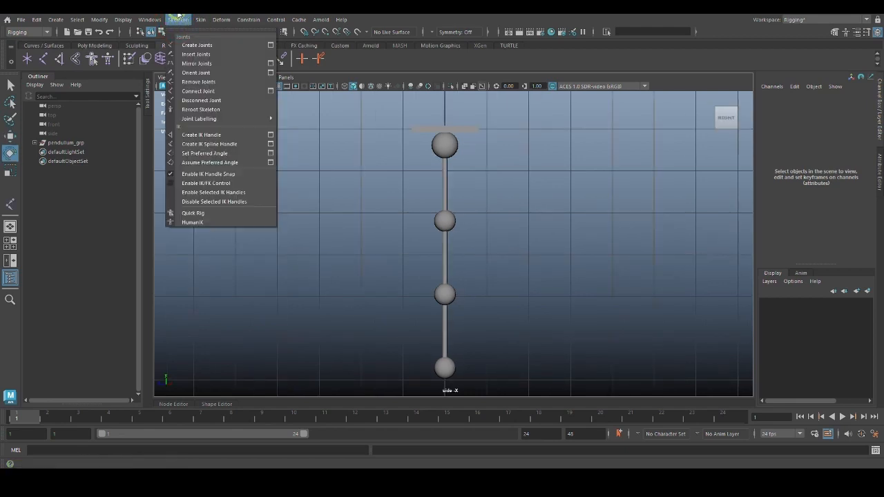
pyautogui.click(178, 20)
pyautogui.click(178, 20)
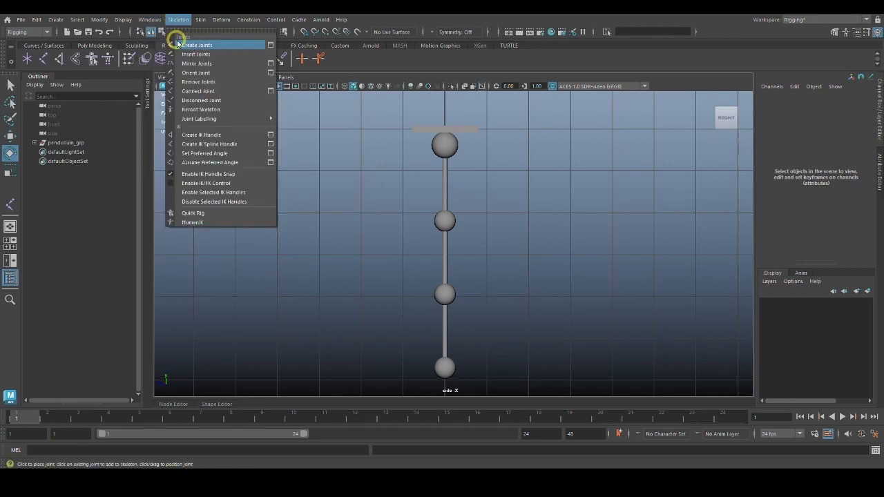
pyautogui.click(228, 47)
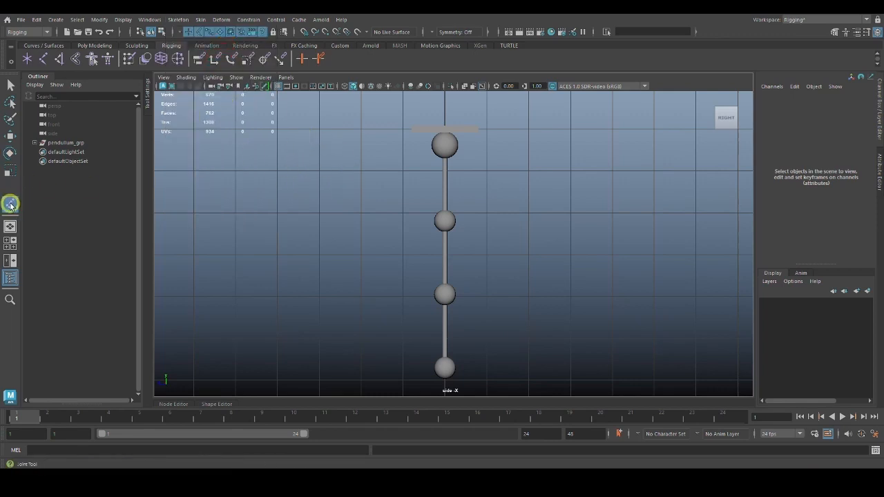
pyautogui.click(42, 58)
pyautogui.scroll(1, 566, 180)
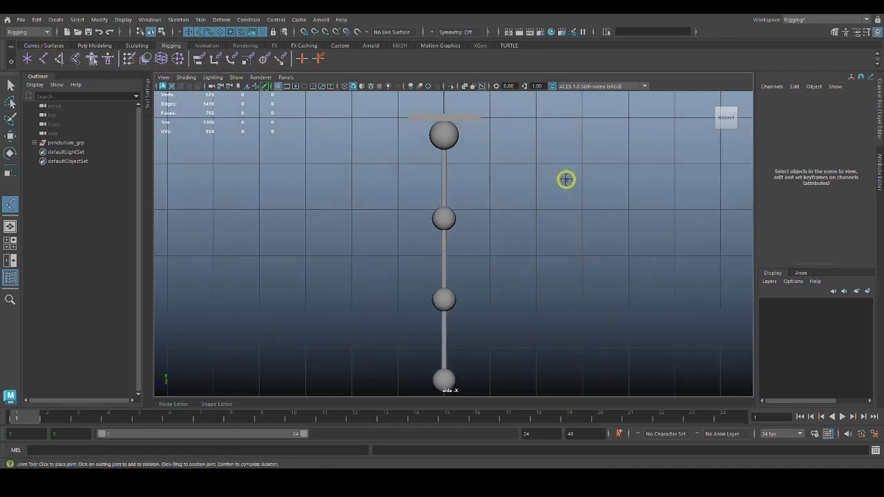
pyautogui.keyDown('alt'); pyautogui.moveTo(566, 179); pyautogui.dragTo(570, 205, button='middle'); pyautogui.keyUp('alt')
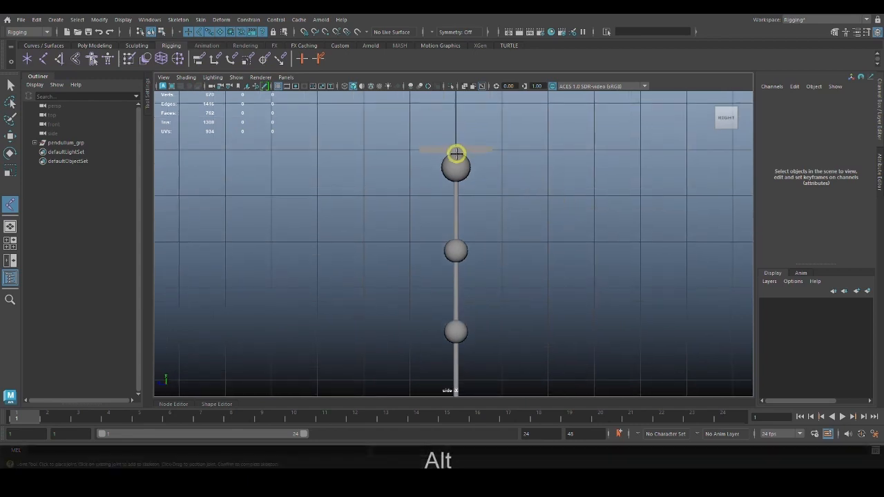
pyautogui.press('4')
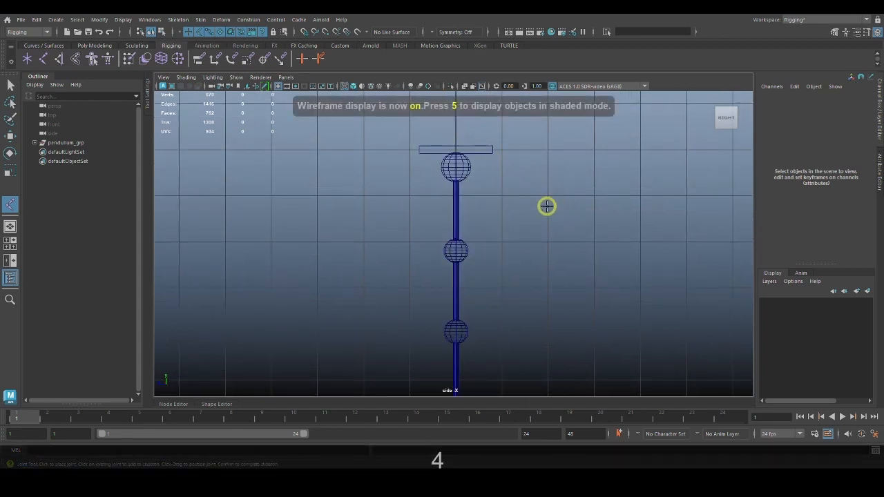
# Place the root joint at the center of the support plate in the side view, at about 8 in Y
pyautogui.scroll(2, 547, 208)
pyautogui.keyDown('alt'); pyautogui.moveTo(543, 175); pyautogui.dragTo(543, 260, button='middle'); pyautogui.keyUp('alt')
pyautogui.keyDown('alt'); pyautogui.moveTo(518, 205); pyautogui.dragTo(579, 259, button='right'); pyautogui.keyUp('alt')
pyautogui.moveTo(575, 217)
pyautogui.keyDown('alt'); pyautogui.mouseDown(button='middle')
pyautogui.moveTo(573, 234)
pyautogui.moveTo(566, 222)
pyautogui.mouseUp(button='middle'); pyautogui.keyUp('alt')
pyautogui.keyDown('alt'); pyautogui.moveTo(566, 221); pyautogui.dragTo(604, 261, button='right'); pyautogui.keyUp('alt')
pyautogui.keyDown('alt'); pyautogui.moveTo(604, 261); pyautogui.dragTo(587, 241, button='middle'); pyautogui.keyUp('alt')
pyautogui.keyDown('alt'); pyautogui.moveTo(587, 241); pyautogui.dragTo(594, 263, button='right'); pyautogui.keyUp('alt')
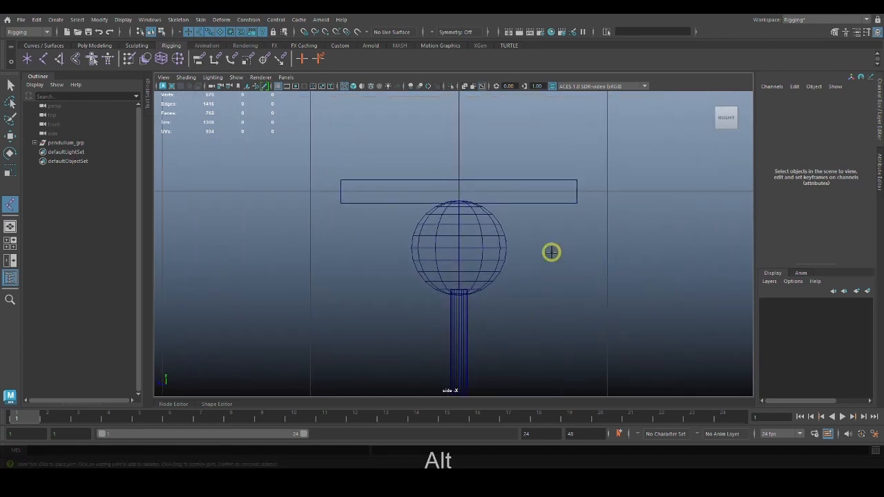
pyautogui.click(459, 189)
pyautogui.moveTo(531, 282)
pyautogui.keyDown('alt'); pyautogui.mouseDown(button='middle')
pyautogui.moveTo(537, 173)
pyautogui.moveTo(537, 265)
pyautogui.mouseUp(button='middle'); pyautogui.keyUp('alt')
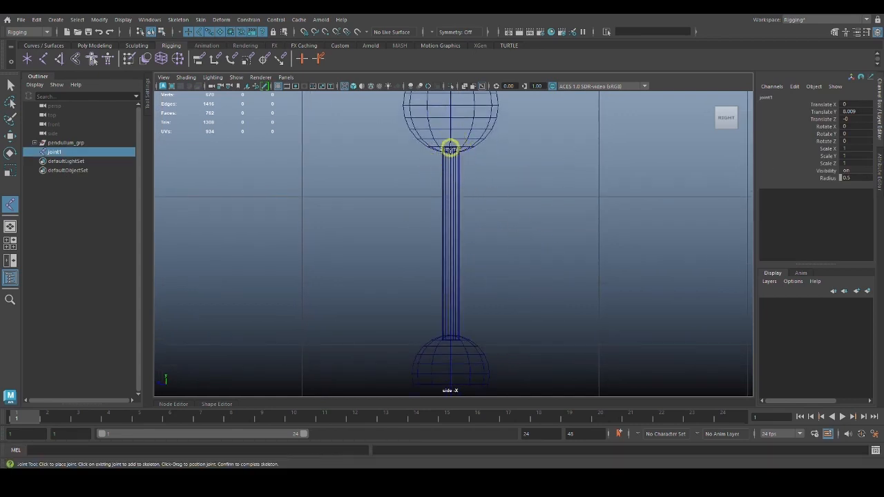
# Add the second and third joints in the side view, at the tops of the first and second rods
pyautogui.click(450, 145)
pyautogui.keyDown('alt'); pyautogui.moveTo(511, 224); pyautogui.dragTo(498, 163, button='middle'); pyautogui.keyUp('alt')
pyautogui.keyDown('alt'); pyautogui.moveTo(495, 279); pyautogui.dragTo(504, 203, button='middle'); pyautogui.keyUp('alt')
pyautogui.keyDown('alt'); pyautogui.moveTo(505, 264); pyautogui.dragTo(503, 205, button='middle'); pyautogui.keyUp('alt')
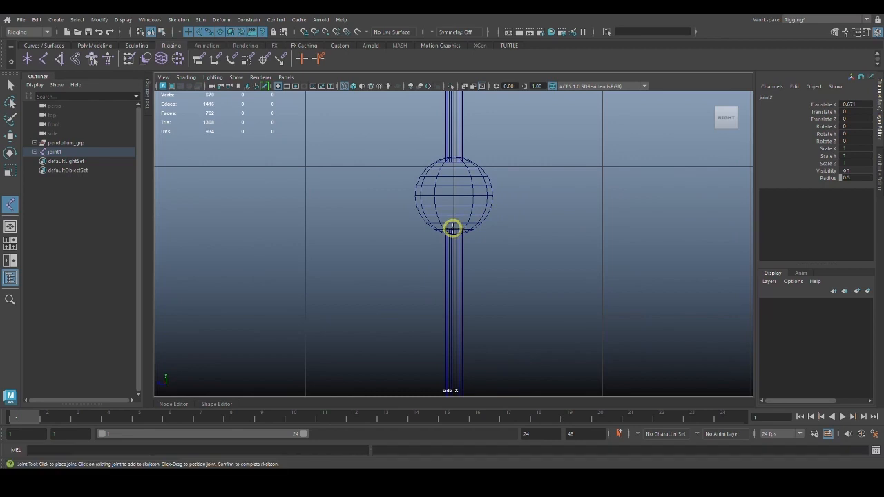
pyautogui.click(452, 228)
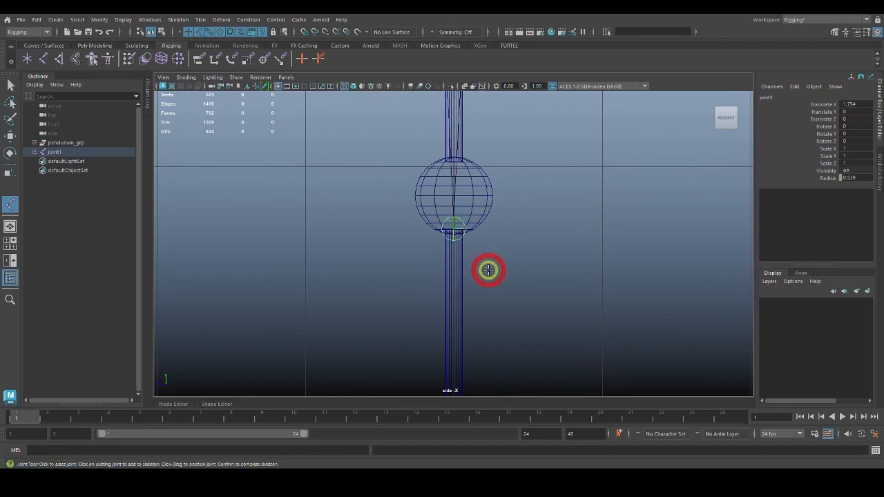
# Add a joint at the top of the third rod and an end joint at the bottom of the lowest ball, then complete the chain
pyautogui.keyDown('alt'); pyautogui.moveTo(481, 268); pyautogui.dragTo(515, 205, button='middle'); pyautogui.keyUp('alt')
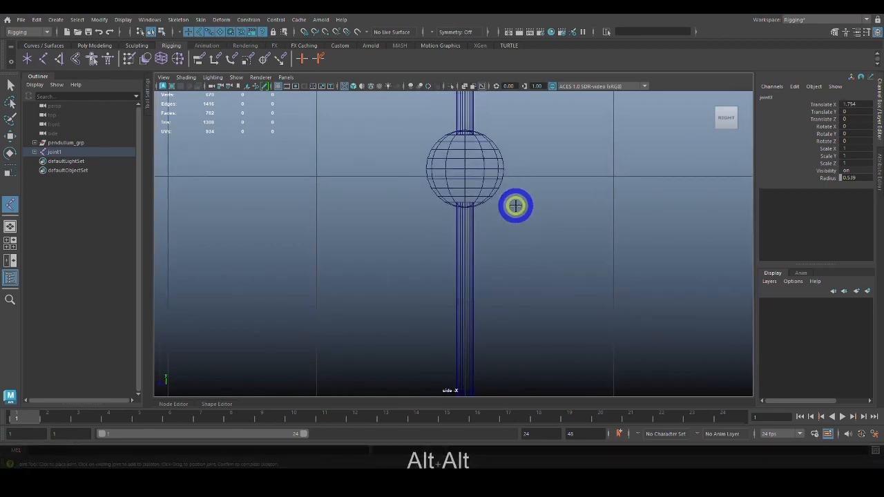
pyautogui.click(464, 200)
pyautogui.keyDown('alt'); pyautogui.moveTo(528, 297); pyautogui.dragTo(530, 182, button='middle'); pyautogui.keyUp('alt')
pyautogui.keyDown('alt'); pyautogui.moveTo(519, 263); pyautogui.dragTo(516, 223, button='middle'); pyautogui.keyUp('alt')
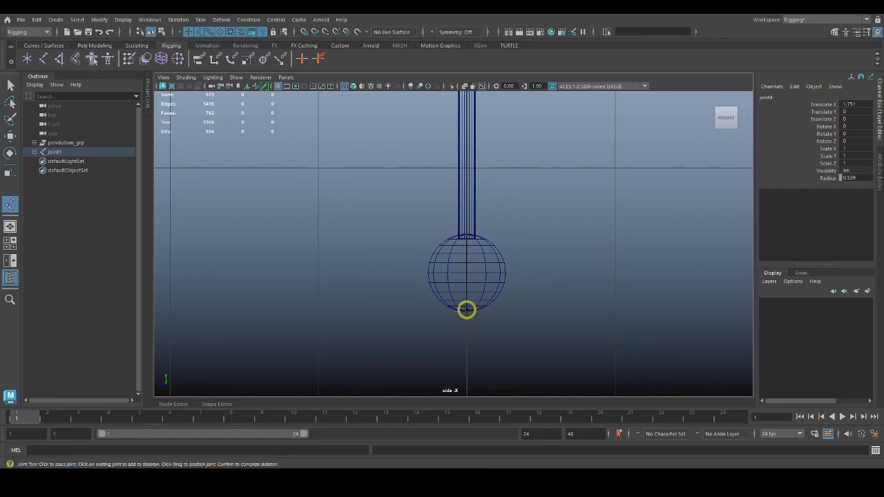
pyautogui.click(466, 309)
pyautogui.keyDown('alt'); pyautogui.moveTo(555, 293); pyautogui.dragTo(517, 315, button='right'); pyautogui.keyUp('alt')
pyautogui.keyDown('alt'); pyautogui.moveTo(518, 315); pyautogui.dragTo(571, 316, button='middle'); pyautogui.keyUp('alt')
pyautogui.press('Return')
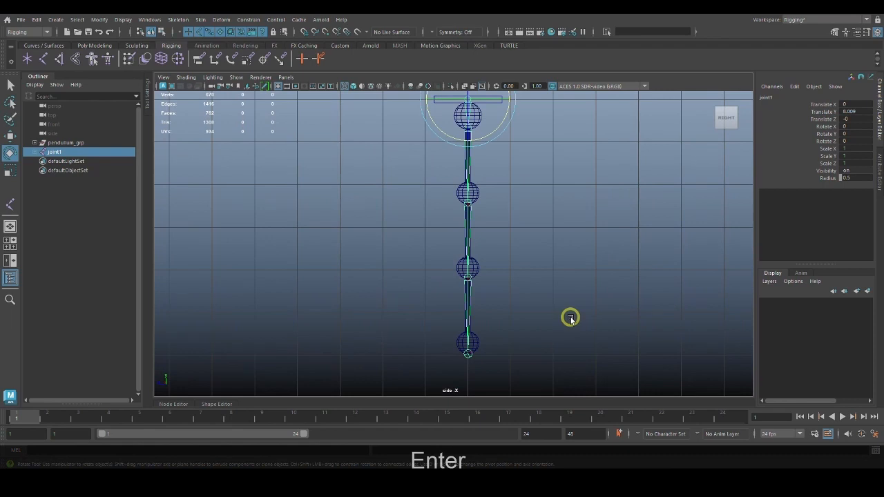
# Show the side view shaded with X-Ray Joints turned on so the joint chain displays through the meshes
pyautogui.moveTo(564, 254)
pyautogui.keyDown('alt'); pyautogui.mouseDown(button='middle')
pyautogui.moveTo(586, 297)
pyautogui.moveTo(560, 284)
pyautogui.mouseUp(button='middle'); pyautogui.keyUp('alt')
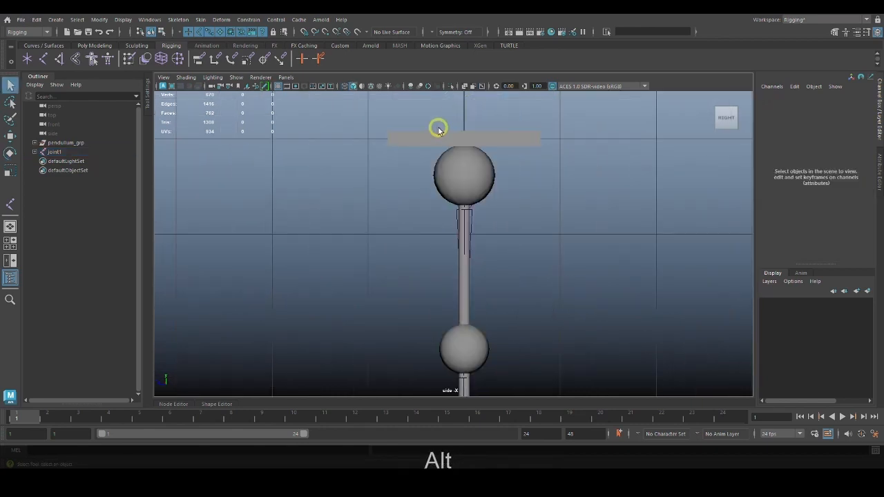
pyautogui.keyDown('alt'); pyautogui.moveTo(535, 321); pyautogui.dragTo(532, 267, button='right'); pyautogui.keyUp('alt')
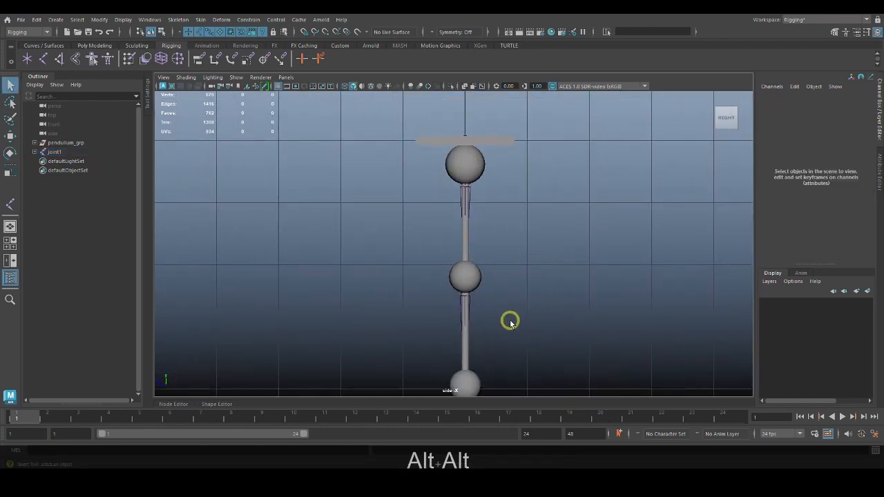
pyautogui.keyDown('alt'); pyautogui.moveTo(510, 321); pyautogui.dragTo(527, 284, button='middle'); pyautogui.keyUp('alt')
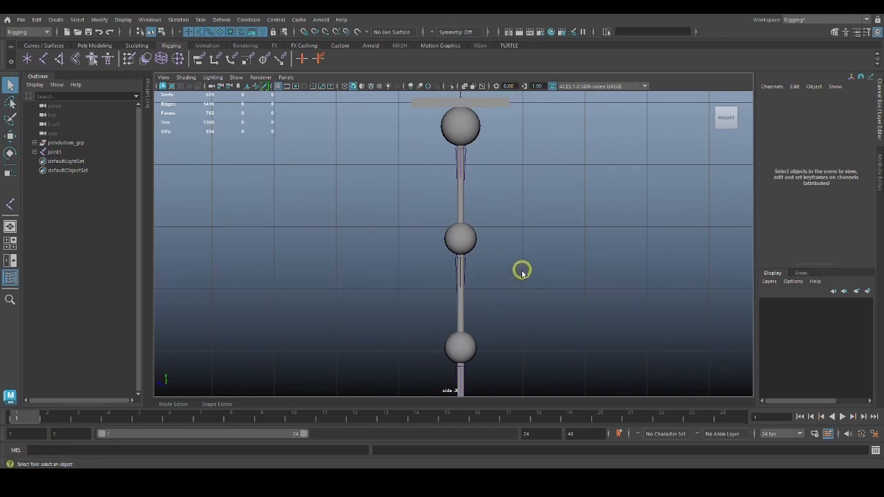
pyautogui.click(482, 87)
pyautogui.keyDown('alt'); pyautogui.moveTo(516, 268); pyautogui.dragTo(523, 219, button='middle'); pyautogui.keyUp('alt')
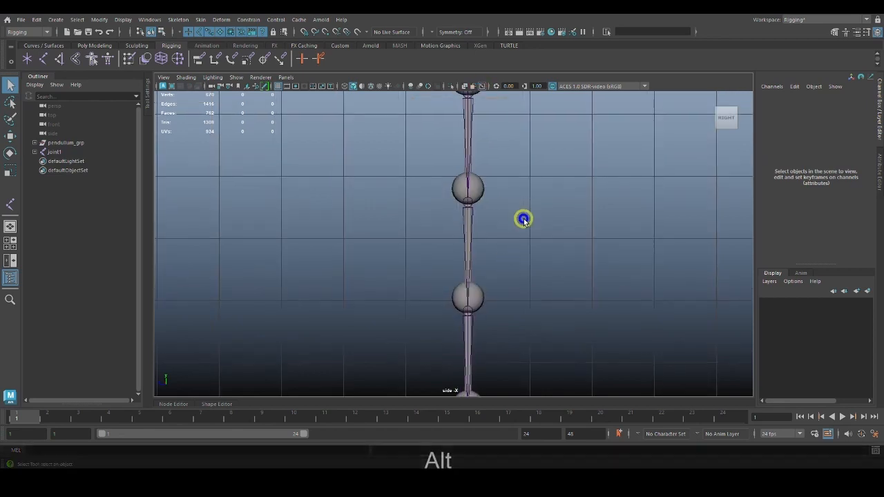
pyautogui.keyDown('alt'); pyautogui.moveTo(504, 365); pyautogui.dragTo(533, 290, button='middle'); pyautogui.keyUp('alt')
# Show the front view in wireframe, framed closely on the root joint at the support plate
pyautogui.press('space')
pyautogui.moveTo(532, 289); pyautogui.dragTo(536, 266)
pyautogui.keyDown('alt'); pyautogui.moveTo(608, 280); pyautogui.dragTo(560, 254); pyautogui.keyUp('alt')
pyautogui.press('space')
pyautogui.keyDown('alt'); pyautogui.moveTo(559, 254); pyautogui.dragTo(552, 277, button='middle'); pyautogui.keyUp('alt')
pyautogui.keyDown('alt'); pyautogui.moveTo(552, 277); pyautogui.dragTo(652, 306, button='right'); pyautogui.keyUp('alt')
pyautogui.keyDown('alt'); pyautogui.moveTo(507, 149); pyautogui.dragTo(481, 243, button='middle'); pyautogui.keyUp('alt')
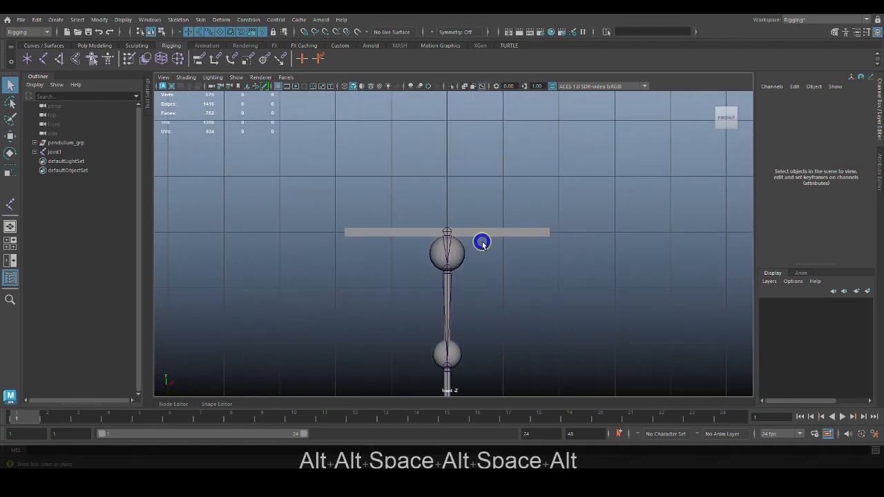
pyautogui.keyDown('alt'); pyautogui.moveTo(482, 243); pyautogui.dragTo(676, 339, button='right'); pyautogui.keyUp('alt')
pyautogui.keyDown('alt'); pyautogui.moveTo(462, 196); pyautogui.dragTo(475, 200, button='middle'); pyautogui.keyUp('alt')
pyautogui.keyDown('alt'); pyautogui.moveTo(475, 201); pyautogui.dragTo(591, 285, button='right'); pyautogui.keyUp('alt')
pyautogui.press('4')
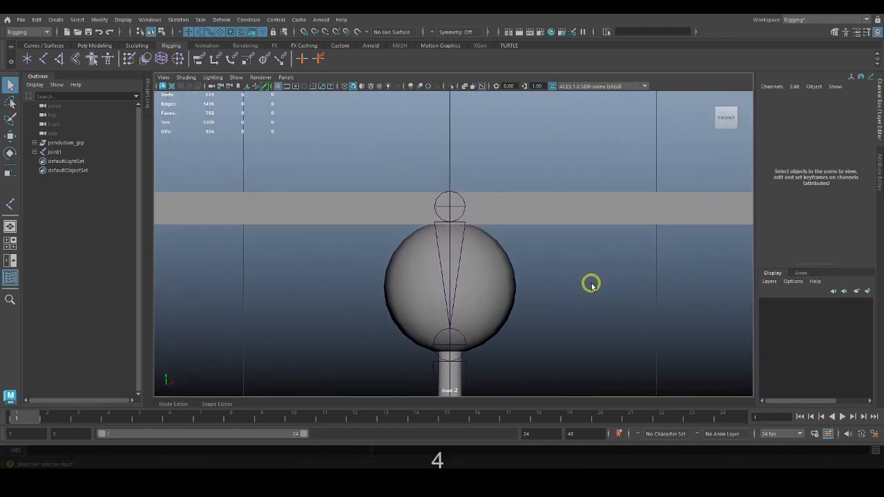
pyautogui.keyDown('alt'); pyautogui.moveTo(506, 233); pyautogui.dragTo(641, 306, button='right'); pyautogui.keyUp('alt')
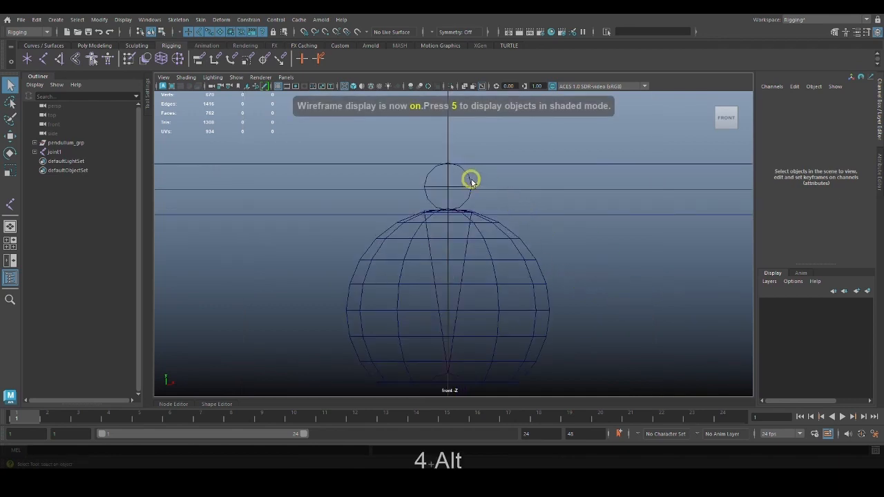
# Select the root joint and compare its placement on the support plate in the side view
pyautogui.moveTo(470, 179); pyautogui.dragTo(482, 196)
pyautogui.keyDown('alt'); pyautogui.moveTo(485, 204); pyautogui.dragTo(497, 225, button='middle'); pyautogui.keyUp('alt')
pyautogui.keyDown('alt'); pyautogui.moveTo(498, 225); pyautogui.dragTo(544, 266, button='right'); pyautogui.keyUp('alt')
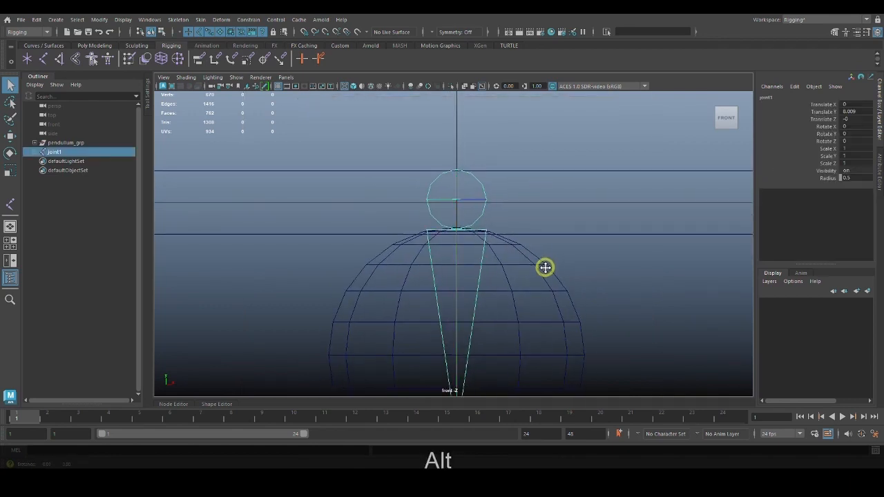
pyautogui.keyDown('alt'); pyautogui.moveTo(545, 267); pyautogui.dragTo(525, 270, button='middle'); pyautogui.keyUp('alt')
pyautogui.press('space')
pyautogui.click(615, 276)
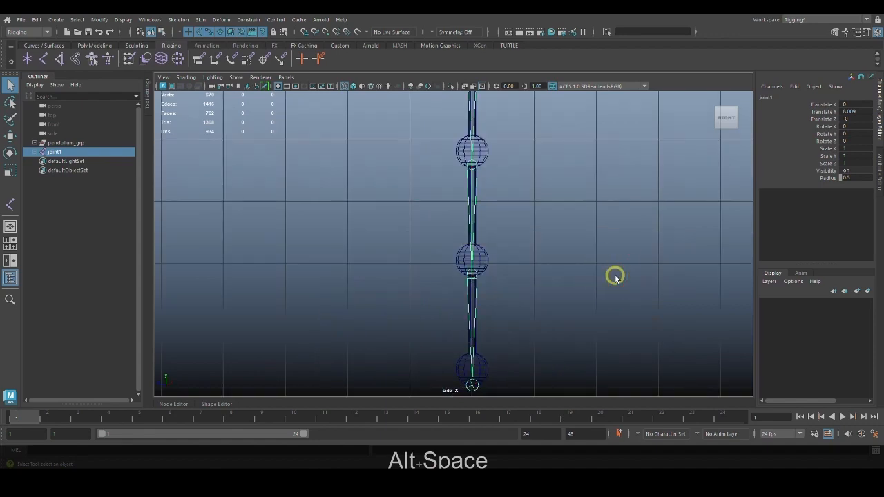
pyautogui.keyDown('alt'); pyautogui.moveTo(599, 263); pyautogui.dragTo(582, 231, button='right'); pyautogui.keyUp('alt')
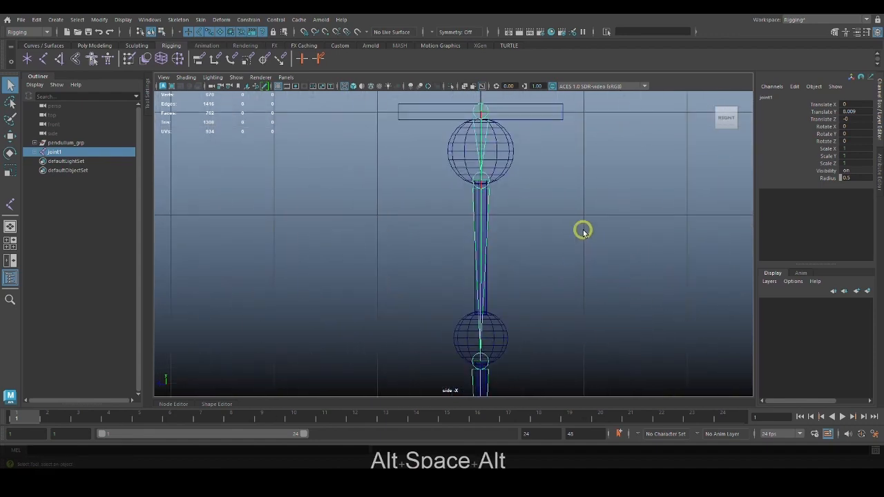
pyautogui.keyDown('alt'); pyautogui.moveTo(583, 231); pyautogui.dragTo(578, 242, button='middle'); pyautogui.keyUp('alt')
# Snap the root joint to the grid at 8 in Y in the front view and check it in the side view
pyautogui.press('space')
pyautogui.moveTo(568, 216); pyautogui.dragTo(568, 237)
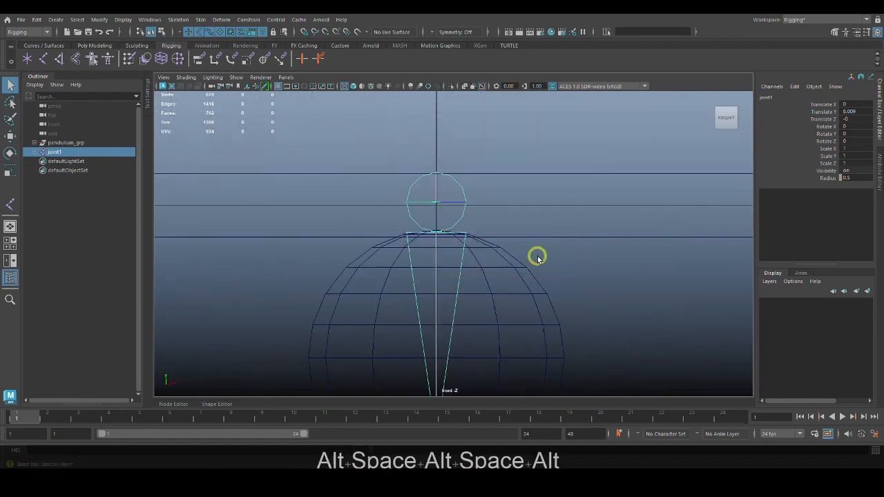
pyautogui.keyDown('alt'); pyautogui.moveTo(536, 256); pyautogui.dragTo(547, 278, button='middle'); pyautogui.keyUp('alt')
pyautogui.keyDown('alt'); pyautogui.moveTo(456, 232); pyautogui.dragTo(569, 292, button='right'); pyautogui.keyUp('alt')
pyautogui.press('w')
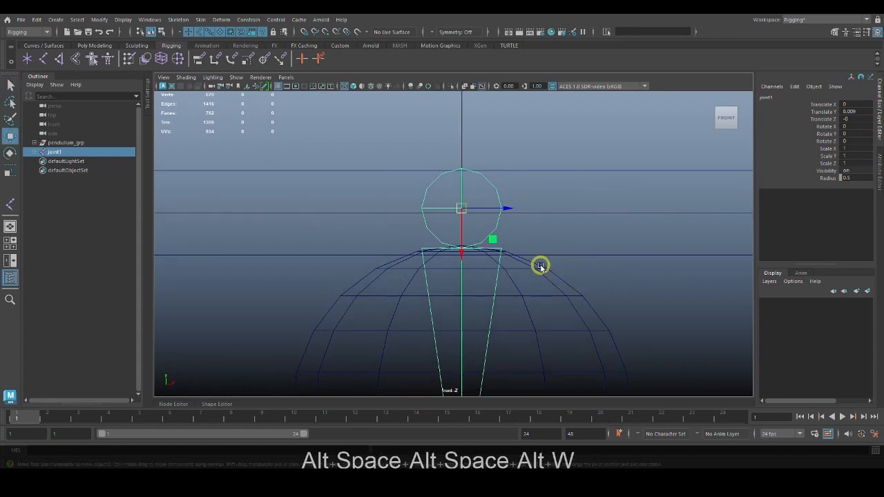
pyautogui.keyDown('alt'); pyautogui.moveTo(578, 290); pyautogui.dragTo(567, 255, button='middle'); pyautogui.keyUp('alt')
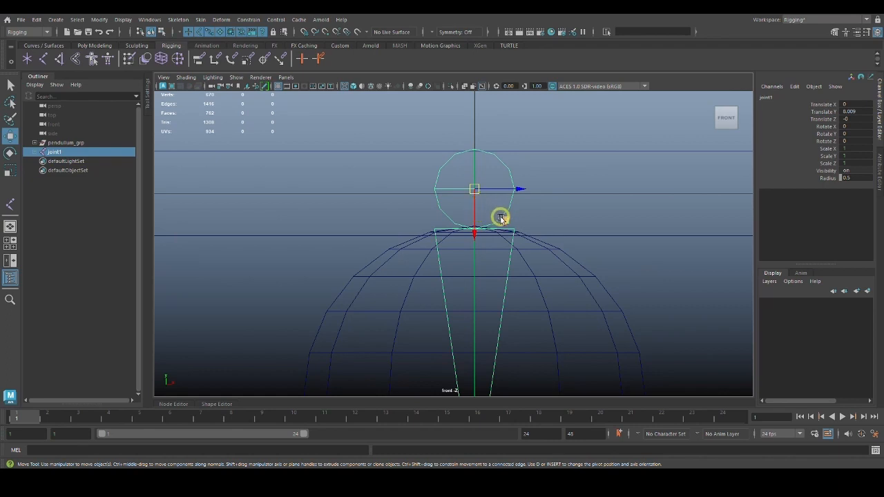
pyautogui.press('x')
pyautogui.moveTo(476, 189); pyautogui.dragTo(476, 193)
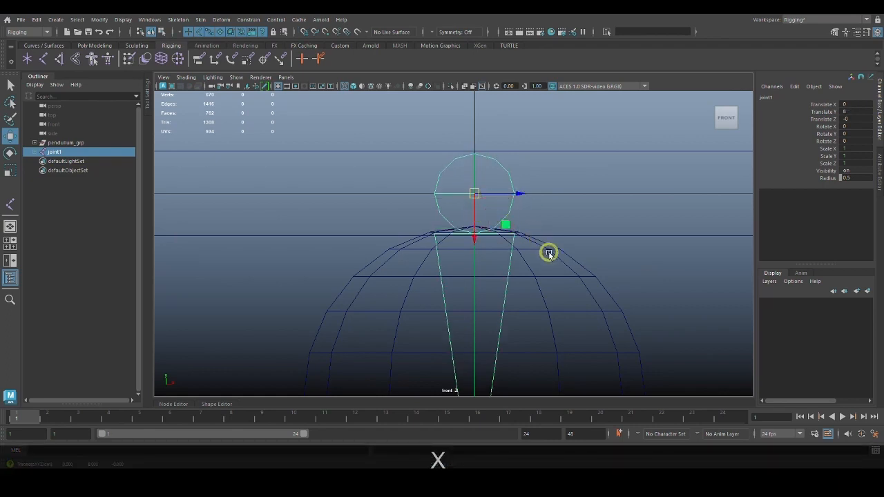
pyautogui.press('space')
pyautogui.moveTo(546, 255); pyautogui.dragTo(587, 256)
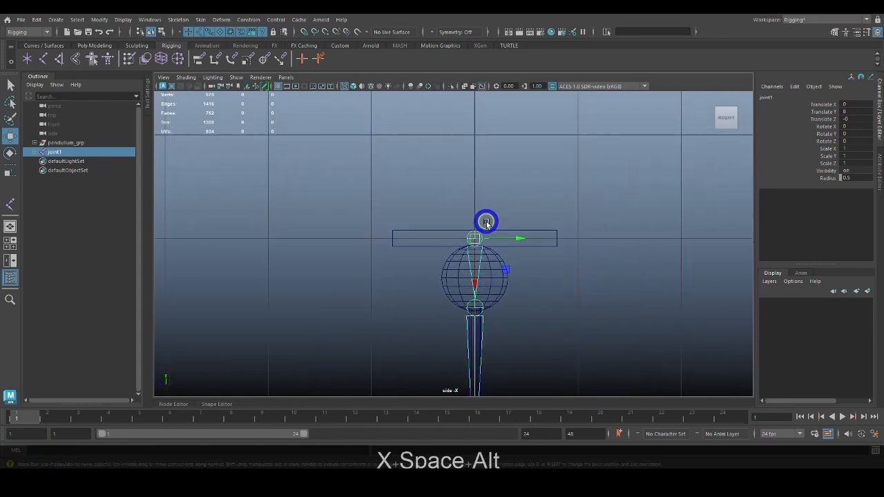
pyautogui.keyDown('alt'); pyautogui.moveTo(486, 222); pyautogui.dragTo(652, 311, button='right'); pyautogui.keyUp('alt')
pyautogui.moveTo(557, 268); pyautogui.dragTo(560, 270)
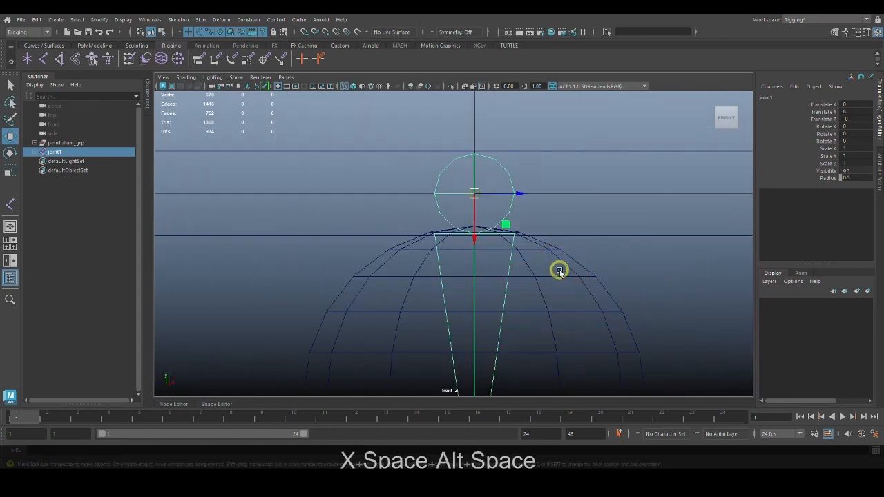
# Select the second joint in the front view and vertex-snap it to the top of the first rod
pyautogui.keyDown('alt'); pyautogui.moveTo(527, 291); pyautogui.dragTo(543, 221, button='middle'); pyautogui.keyUp('alt')
pyautogui.keyDown('alt'); pyautogui.moveTo(543, 221); pyautogui.dragTo(539, 280, button='right'); pyautogui.keyUp('alt')
pyautogui.keyDown('alt'); pyautogui.moveTo(539, 280); pyautogui.dragTo(540, 217, button='middle'); pyautogui.keyUp('alt')
pyautogui.keyDown('alt'); pyautogui.moveTo(540, 217); pyautogui.dragTo(675, 328, button='right'); pyautogui.keyUp('alt')
pyautogui.keyDown('alt'); pyautogui.moveTo(508, 200); pyautogui.dragTo(659, 287, button='right'); pyautogui.keyUp('alt')
pyautogui.keyDown('alt'); pyautogui.moveTo(639, 223); pyautogui.dragTo(637, 339, button='middle'); pyautogui.keyUp('alt')
pyautogui.keyDown('alt'); pyautogui.moveTo(566, 228); pyautogui.dragTo(649, 283, button='right'); pyautogui.keyUp('alt')
pyautogui.keyDown('alt'); pyautogui.moveTo(575, 216); pyautogui.dragTo(544, 325, button='middle'); pyautogui.keyUp('alt')
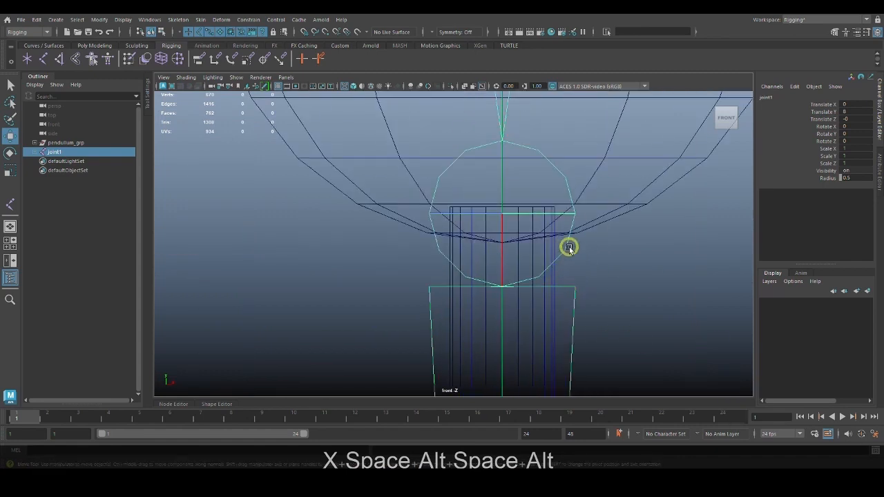
pyautogui.click(566, 241)
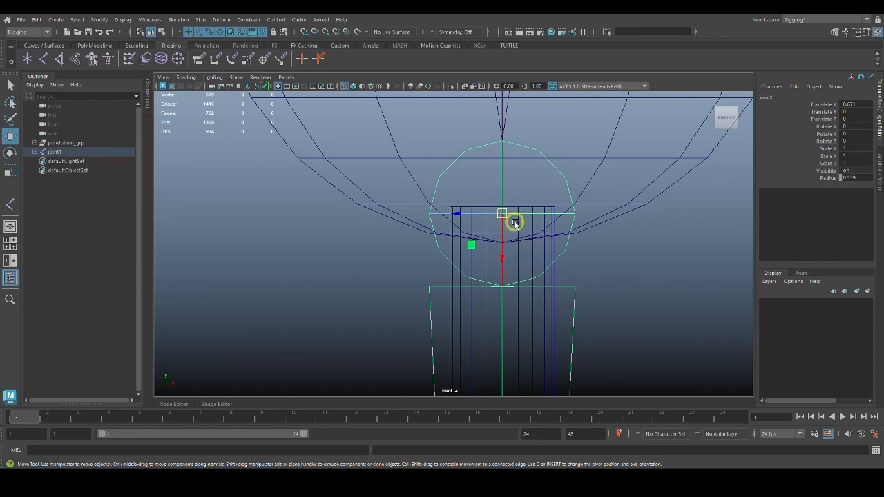
pyautogui.press('v')
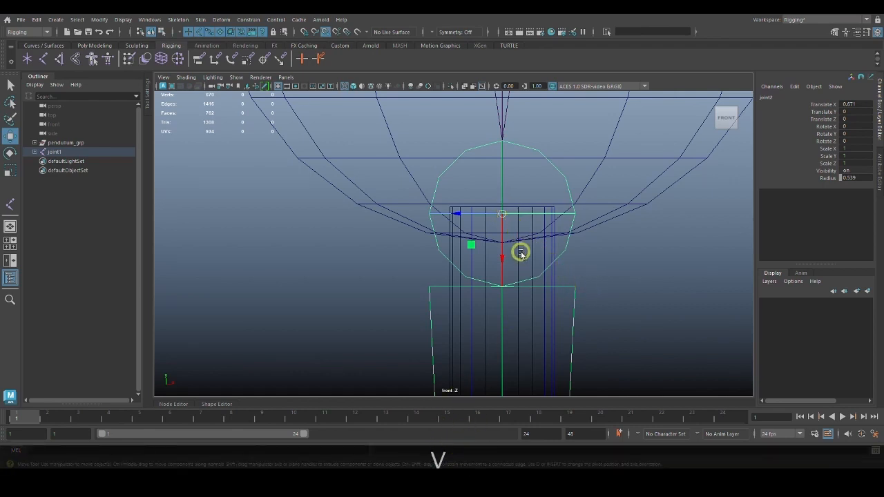
pyautogui.moveTo(504, 217); pyautogui.dragTo(504, 213)
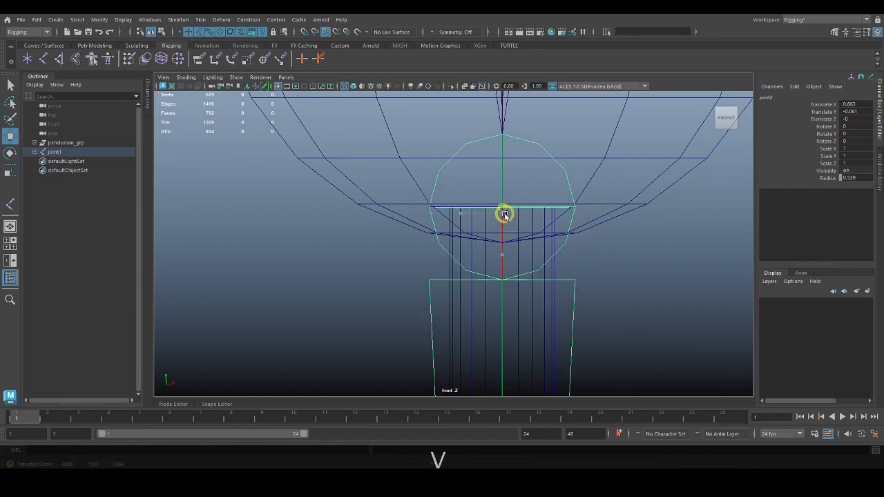
# Snap the second joint sideways to the center vertex of the first rod's top in the side view
pyautogui.press('space')
pyautogui.moveTo(606, 306); pyautogui.dragTo(612, 282)
pyautogui.keyDown('alt'); pyautogui.moveTo(559, 276); pyautogui.dragTo(569, 317); pyautogui.keyUp('alt')
pyautogui.press('space')
pyautogui.keyDown('alt'); pyautogui.moveTo(533, 260); pyautogui.dragTo(531, 177, button='middle'); pyautogui.keyUp('alt')
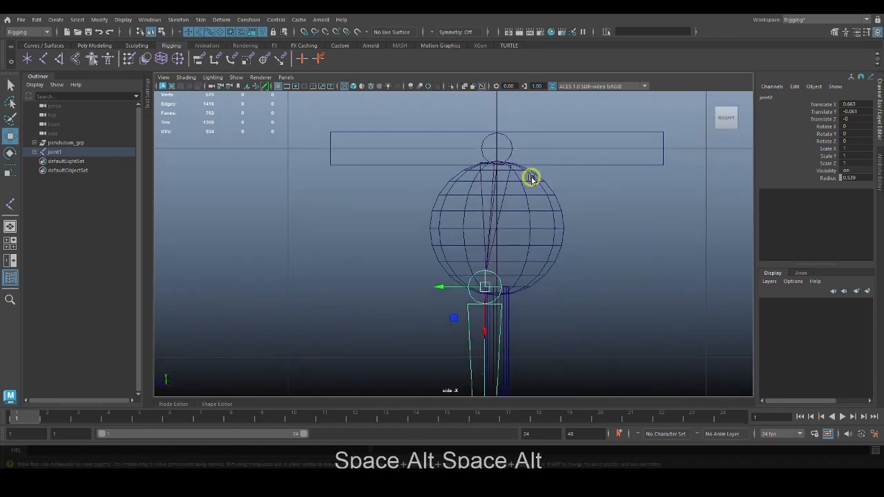
pyautogui.keyDown('alt'); pyautogui.moveTo(531, 178); pyautogui.dragTo(629, 304, button='right'); pyautogui.keyUp('alt')
pyautogui.keyDown('alt'); pyautogui.moveTo(591, 309); pyautogui.dragTo(539, 226, button='middle'); pyautogui.keyUp('alt')
pyautogui.keyDown('alt'); pyautogui.moveTo(539, 225); pyautogui.dragTo(623, 275, button='right'); pyautogui.keyUp('alt')
pyautogui.keyDown('alt'); pyautogui.moveTo(609, 269); pyautogui.dragTo(597, 293, button='middle'); pyautogui.keyUp('alt')
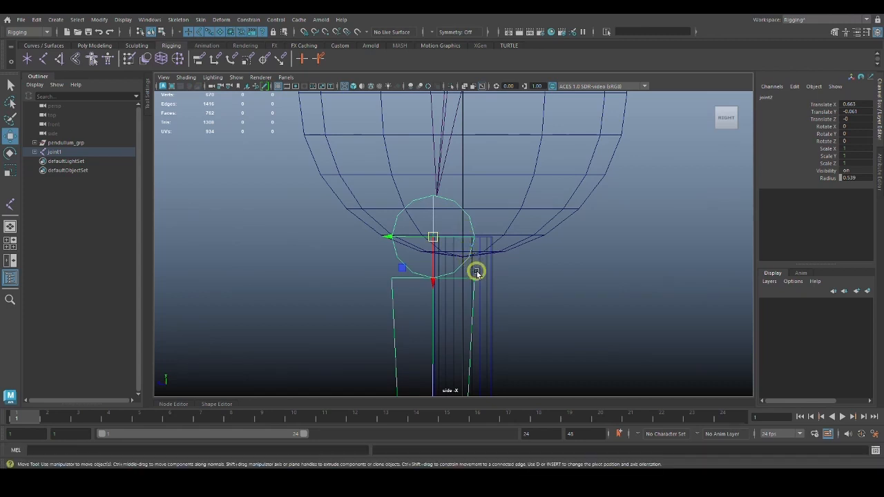
pyautogui.press('v')
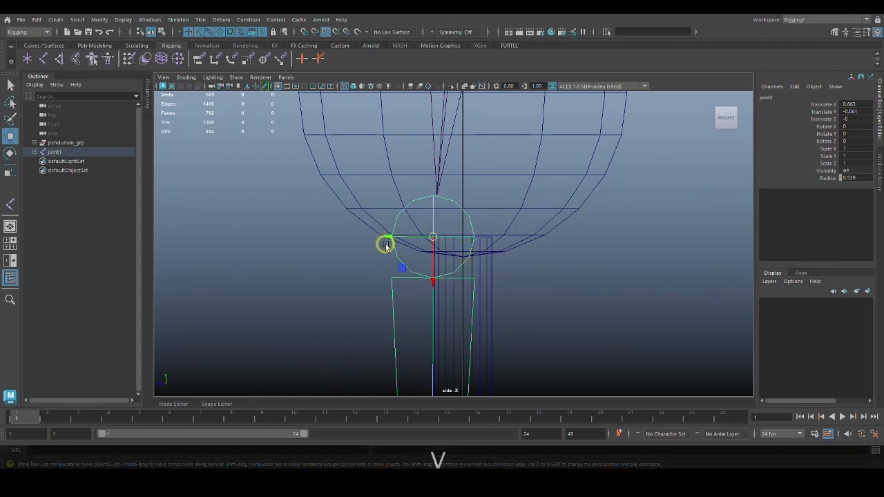
pyautogui.moveTo(385, 238); pyautogui.dragTo(462, 236, button='middle')
# Select the third joint in the perspective view and vertex-snap it to the center of the second rod's top
pyautogui.press('space')
pyautogui.moveTo(575, 319); pyautogui.dragTo(601, 288)
pyautogui.scroll(8, 600, 269)
pyautogui.click(512, 333)
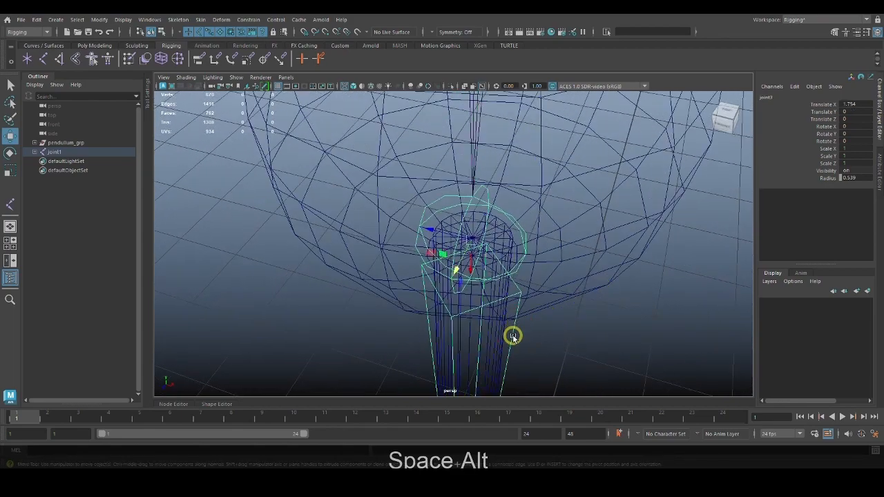
pyautogui.keyDown('alt'); pyautogui.moveTo(551, 317); pyautogui.dragTo(557, 323, button='right'); pyautogui.keyUp('alt')
pyautogui.keyDown('alt'); pyautogui.moveTo(558, 323); pyautogui.dragTo(551, 323); pyautogui.keyUp('alt')
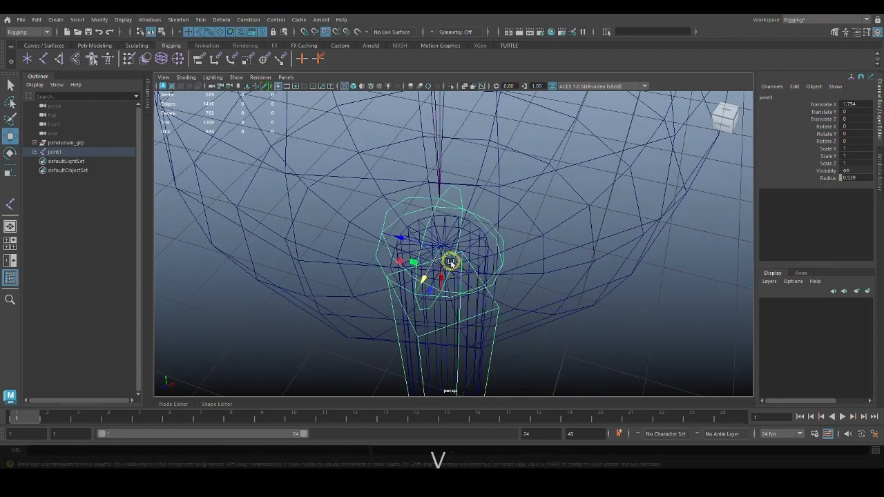
pyautogui.moveTo(451, 262); pyautogui.dragTo(443, 249)
pyautogui.keyDown('alt'); pyautogui.moveTo(546, 298); pyautogui.dragTo(524, 282); pyautogui.keyUp('alt')
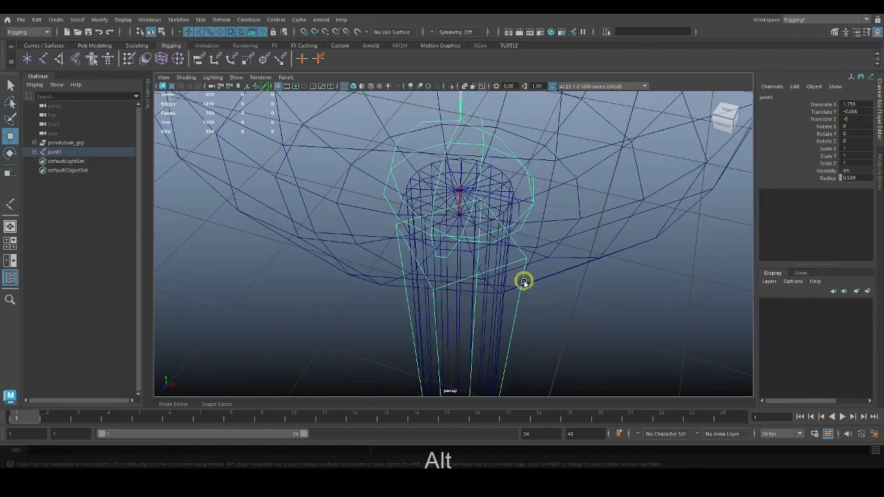
pyautogui.keyDown('alt'); pyautogui.moveTo(598, 306); pyautogui.dragTo(419, 298); pyautogui.keyUp('alt')
pyautogui.keyDown('alt'); pyautogui.moveTo(457, 283); pyautogui.dragTo(452, 320, button='middle'); pyautogui.keyUp('alt')
pyautogui.hotkey('ctrl', 'z')
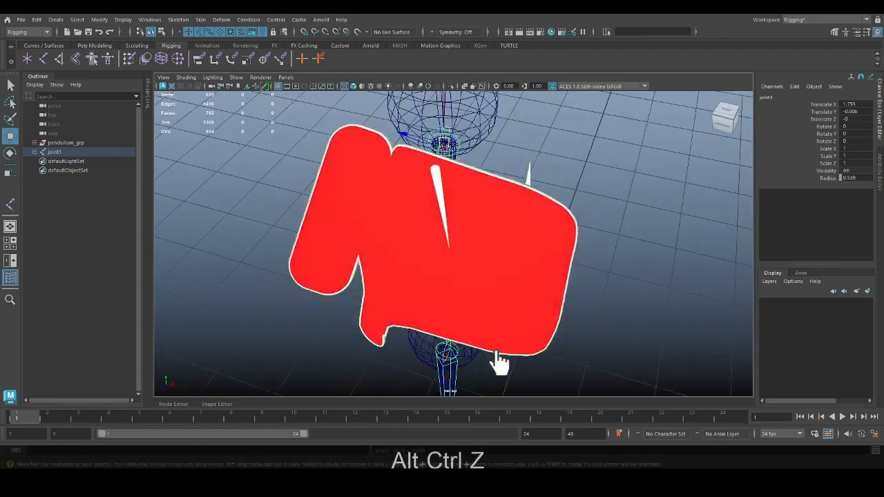
# Select the fourth joint and vertex-snap it to the center of the third rod's top in the perspective view
pyautogui.keyDown('alt'); pyautogui.moveTo(467, 388); pyautogui.dragTo(469, 323, button='middle'); pyautogui.keyUp('alt')
pyautogui.click(456, 322)
pyautogui.keyDown('alt'); pyautogui.moveTo(456, 322); pyautogui.dragTo(612, 363, button='right'); pyautogui.keyUp('alt')
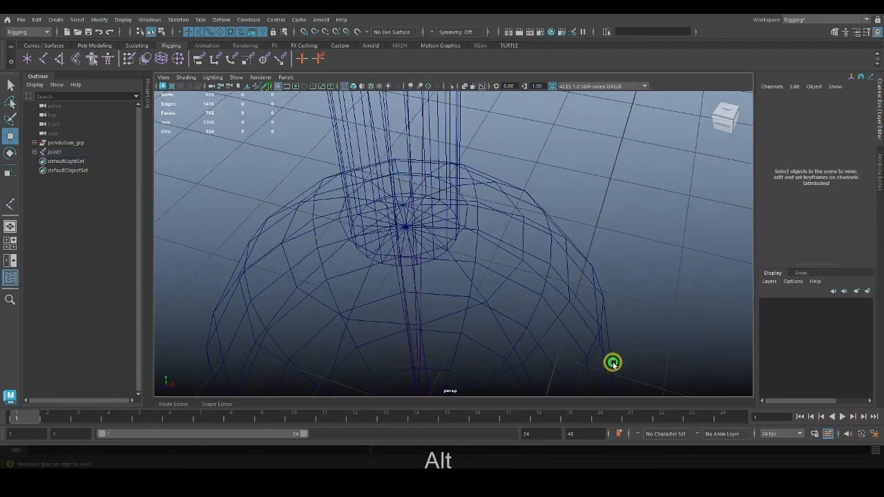
pyautogui.keyDown('alt'); pyautogui.moveTo(544, 343); pyautogui.dragTo(554, 220, button='middle'); pyautogui.keyUp('alt')
pyautogui.keyDown('alt'); pyautogui.moveTo(554, 220); pyautogui.dragTo(510, 175); pyautogui.keyUp('alt')
pyautogui.click(493, 160)
pyautogui.keyDown('alt'); pyautogui.moveTo(493, 159); pyautogui.dragTo(502, 221, button='middle'); pyautogui.keyUp('alt')
pyautogui.keyDown('alt'); pyautogui.moveTo(502, 221); pyautogui.dragTo(529, 235, button='right'); pyautogui.keyUp('alt')
pyautogui.keyDown('alt'); pyautogui.moveTo(529, 235); pyautogui.dragTo(525, 239, button='middle'); pyautogui.keyUp('alt')
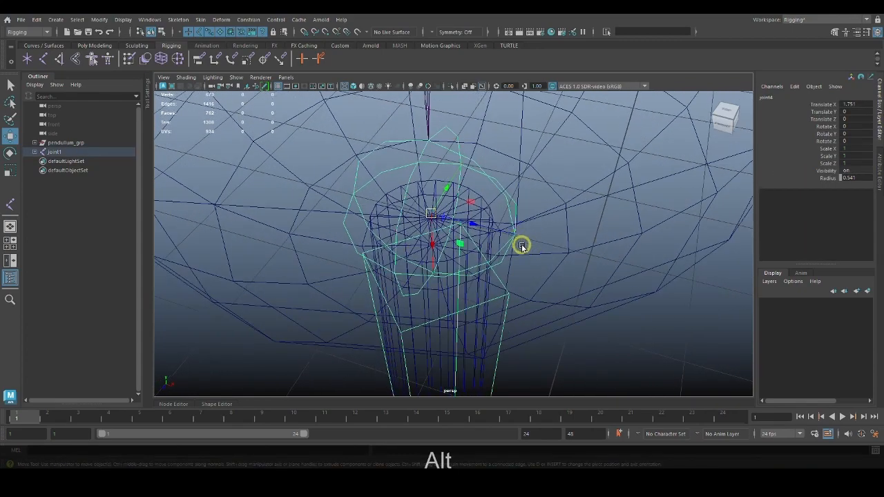
pyautogui.press('v')
pyautogui.moveTo(432, 215); pyautogui.dragTo(433, 218)
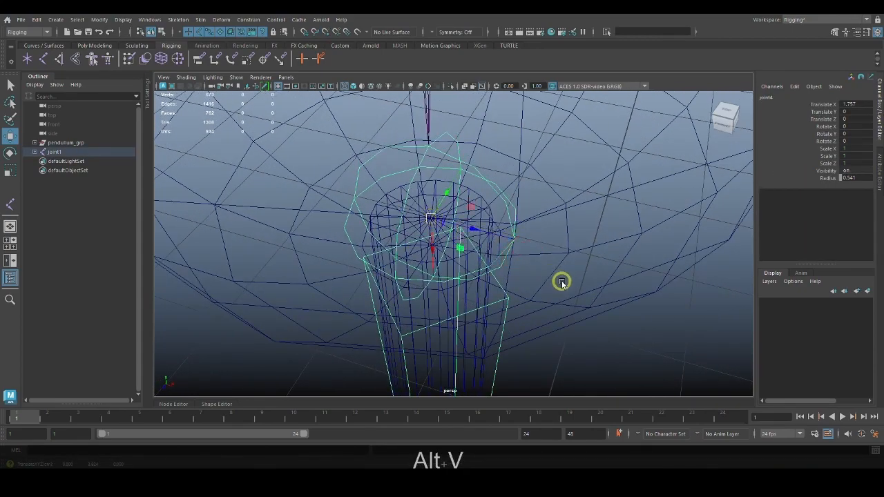
# Select the last joint in the perspective view and vertex-snap it to the bottom of the lowest bob
pyautogui.keyDown('alt'); pyautogui.moveTo(588, 298); pyautogui.dragTo(537, 277, button='right'); pyautogui.keyUp('alt')
pyautogui.keyDown('alt'); pyautogui.moveTo(537, 277); pyautogui.dragTo(529, 131, button='middle'); pyautogui.keyUp('alt')
pyautogui.keyDown('alt'); pyautogui.moveTo(590, 302); pyautogui.dragTo(550, 124, button='middle'); pyautogui.keyUp('alt')
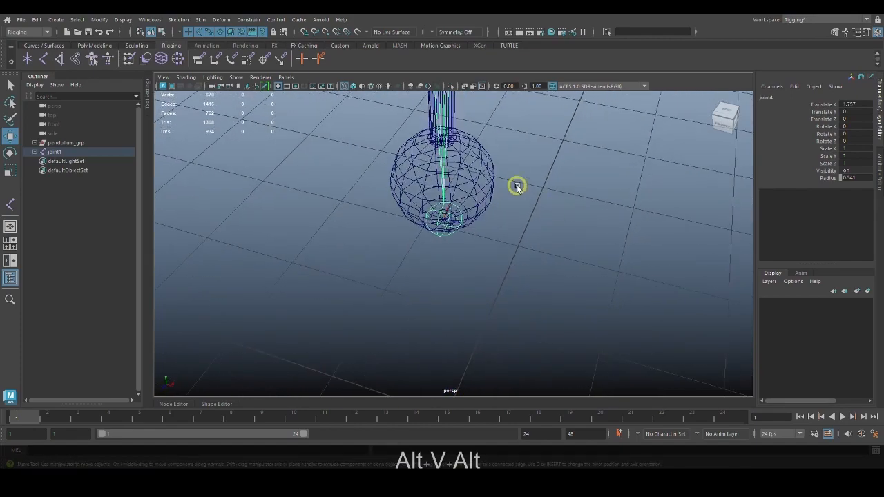
pyautogui.keyDown('alt'); pyautogui.moveTo(517, 187); pyautogui.dragTo(461, 236, button='right'); pyautogui.keyUp('alt')
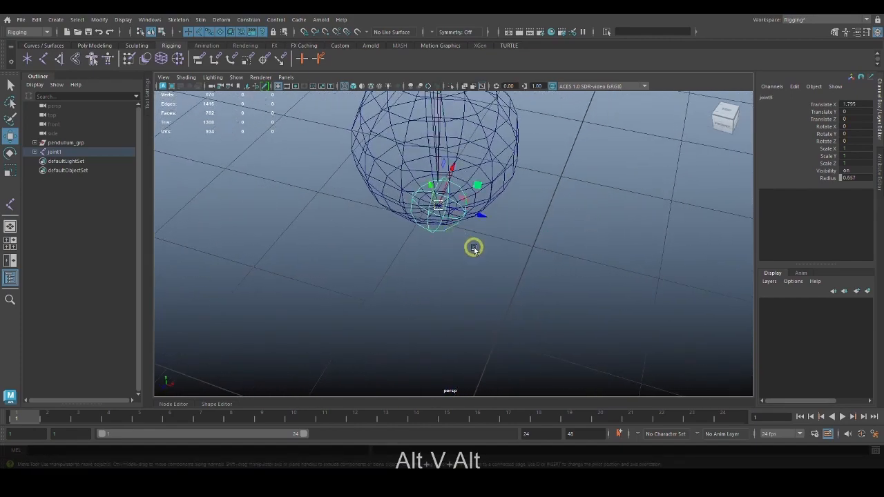
pyautogui.press('v')
pyautogui.moveTo(440, 208); pyautogui.dragTo(442, 207)
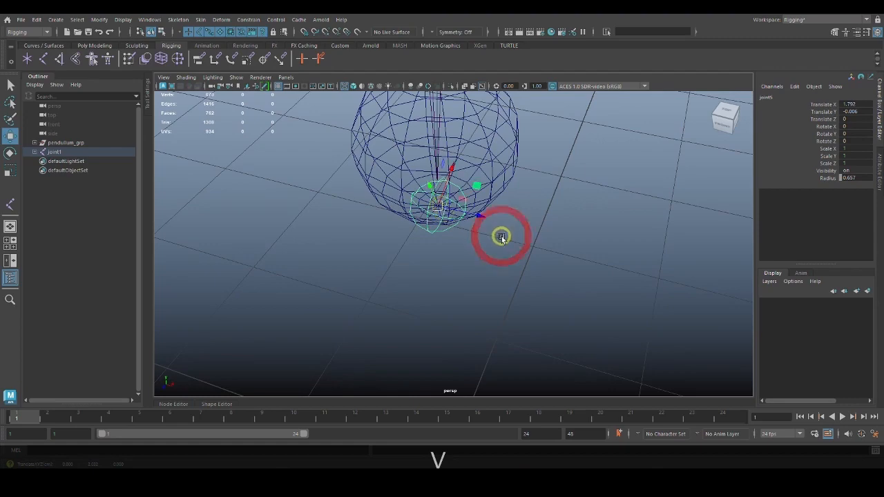
# Select the root joint and examine the joint chain's alignment with the pendulum in the front and side views
pyautogui.press('space')
pyautogui.moveTo(537, 257); pyautogui.dragTo(566, 290)
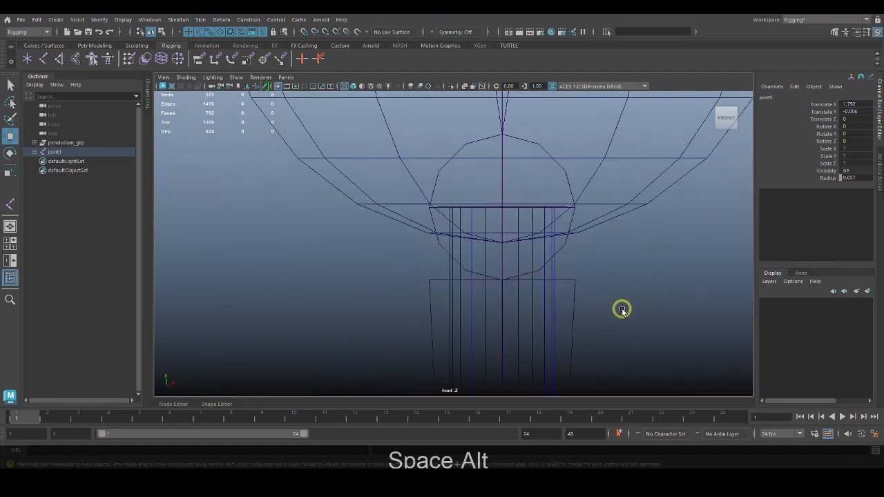
pyautogui.keyDown('alt'); pyautogui.moveTo(619, 310); pyautogui.dragTo(549, 296, button='right'); pyautogui.keyUp('alt')
pyautogui.keyDown('alt'); pyautogui.moveTo(549, 296); pyautogui.dragTo(556, 236, button='middle'); pyautogui.keyUp('alt')
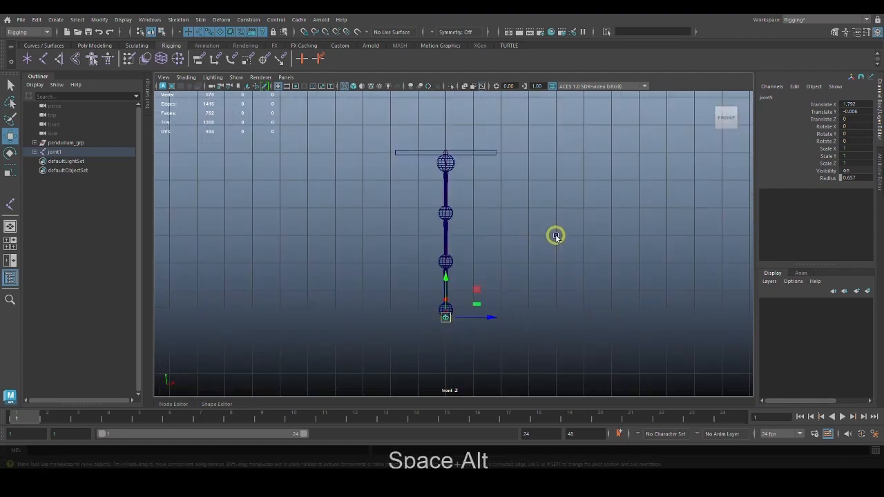
pyautogui.click(449, 156)
pyautogui.keyDown('alt'); pyautogui.moveTo(484, 195); pyautogui.dragTo(592, 252, button='right'); pyautogui.keyUp('alt')
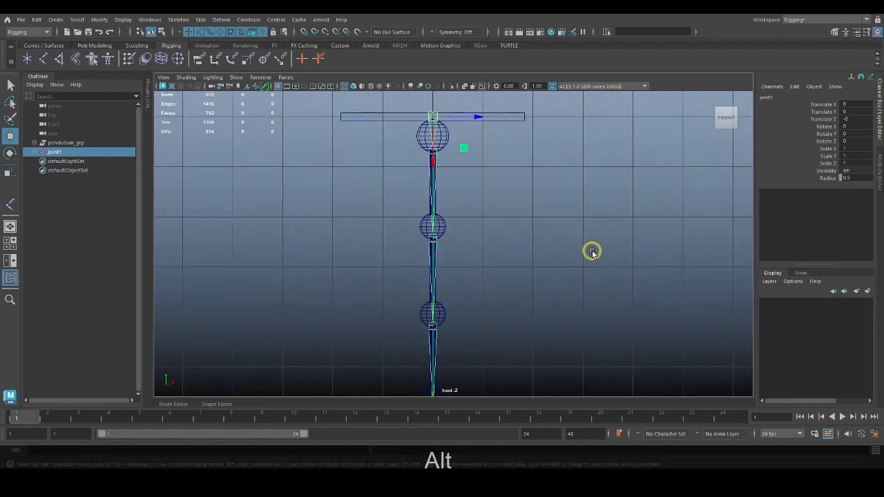
pyautogui.press('q')
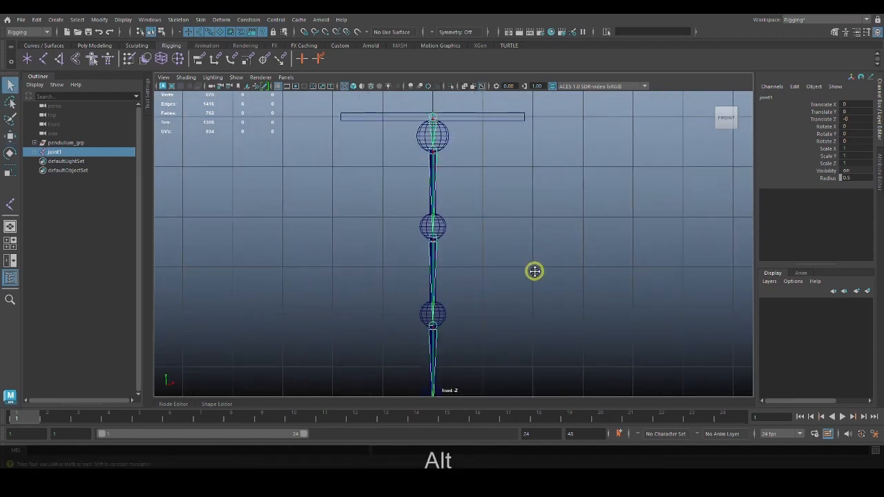
pyautogui.keyDown('alt'); pyautogui.moveTo(532, 270); pyautogui.dragTo(573, 270, button='middle'); pyautogui.keyUp('alt')
pyautogui.press('space')
pyautogui.moveTo(558, 263); pyautogui.dragTo(612, 263)
pyautogui.keyDown('alt'); pyautogui.moveTo(545, 200); pyautogui.dragTo(542, 175, button='middle'); pyautogui.keyUp('alt')
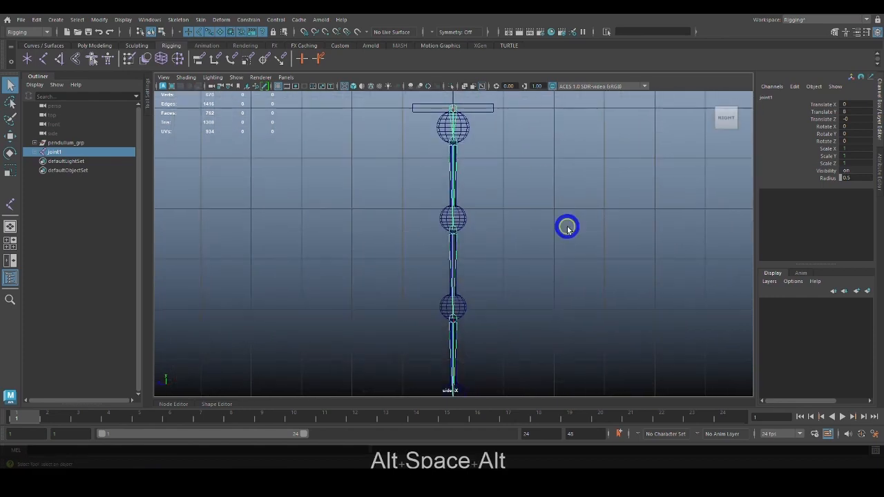
pyautogui.keyDown('alt'); pyautogui.moveTo(566, 228); pyautogui.dragTo(541, 235, button='right'); pyautogui.keyUp('alt')
pyautogui.press('space')
pyautogui.moveTo(541, 238)
pyautogui.mouseDown()
pyautogui.moveTo(544, 228)
pyautogui.moveTo(562, 241)
pyautogui.mouseUp()
# Turn on shaded display in the perspective view, bring the whole pendulum into view and clear the selection
pyautogui.press('5')
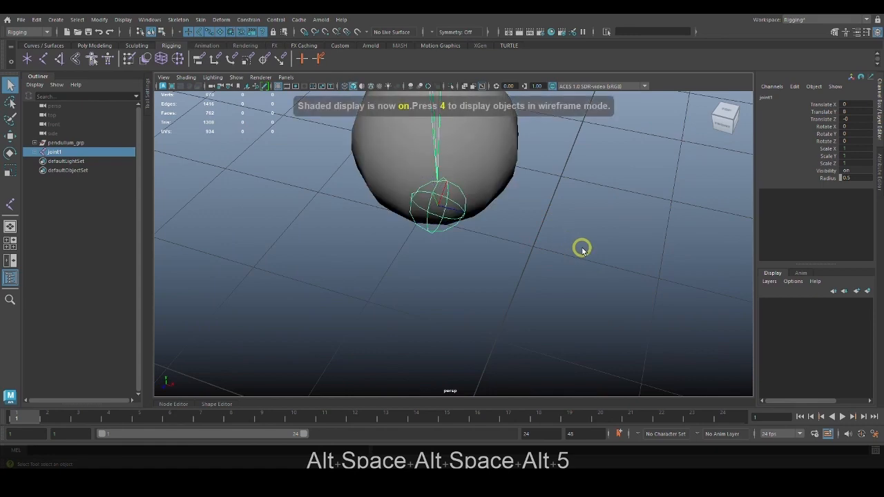
pyautogui.moveTo(582, 246)
pyautogui.keyDown('alt'); pyautogui.mouseDown(button='right')
pyautogui.moveTo(482, 200)
pyautogui.moveTo(532, 296)
pyautogui.mouseUp(button='right'); pyautogui.keyUp('alt')
pyautogui.moveTo(532, 296)
pyautogui.keyDown('alt'); pyautogui.mouseDown()
pyautogui.moveTo(493, 332)
pyautogui.moveTo(484, 272)
pyautogui.moveTo(498, 312)
pyautogui.moveTo(504, 273)
pyautogui.moveTo(509, 310)
pyautogui.moveTo(518, 298)
pyautogui.mouseUp(); pyautogui.keyUp('alt')
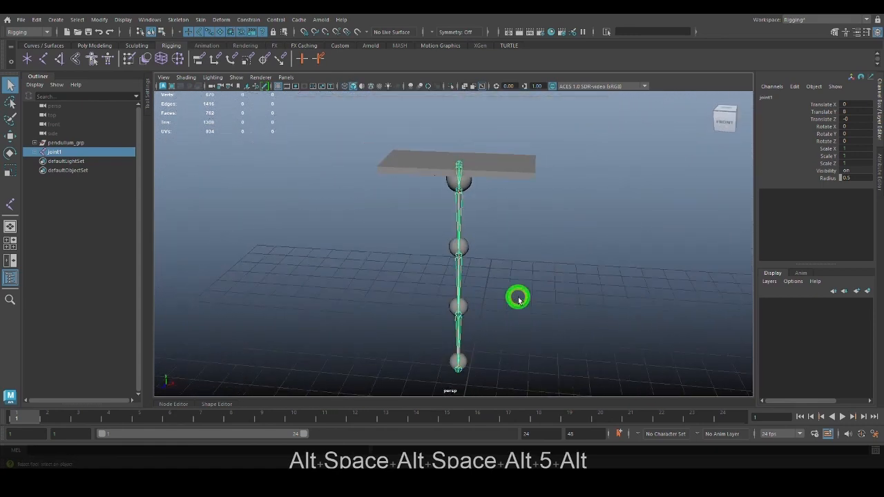
pyautogui.press('q')
pyautogui.click(552, 303)
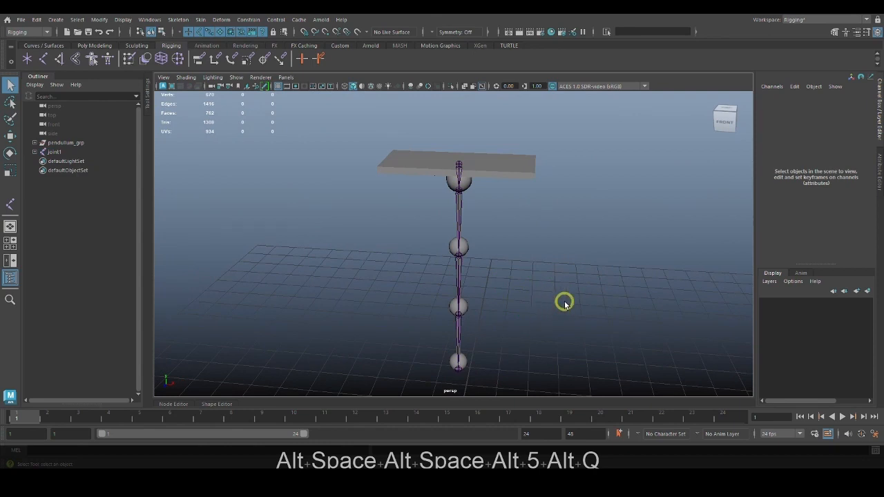
pyautogui.keyDown('alt'); pyautogui.moveTo(545, 304); pyautogui.dragTo(550, 276); pyautogui.keyUp('alt')
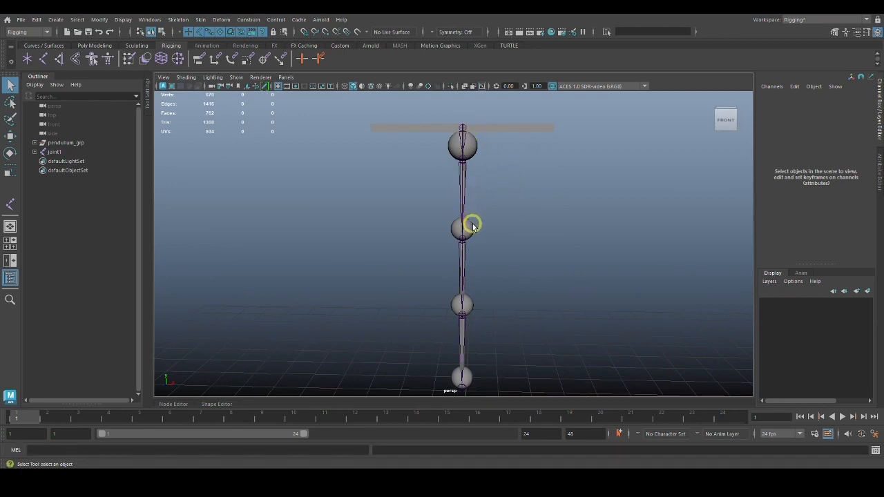
pyautogui.click(463, 131)
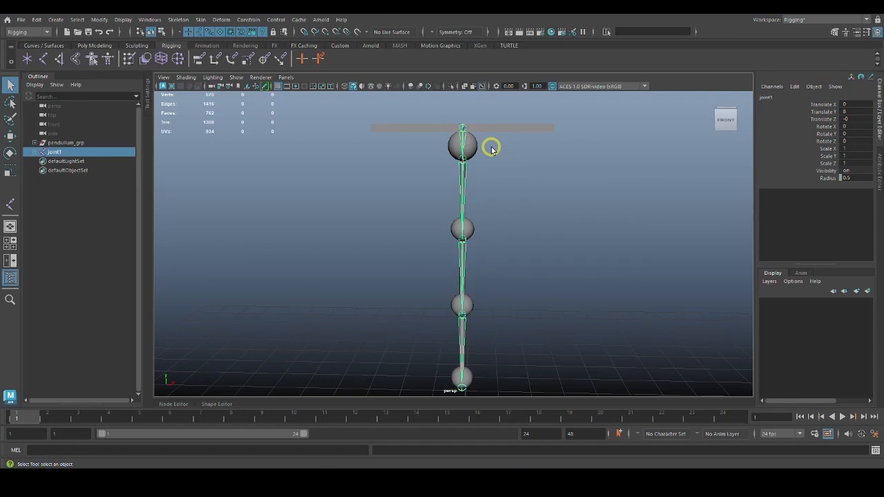
pyautogui.click(513, 174)
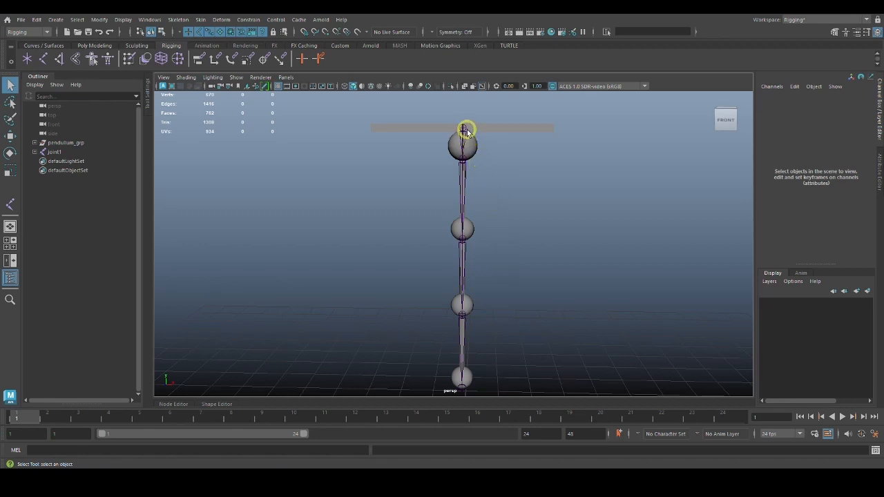
pyautogui.click(462, 128)
pyautogui.click(496, 193)
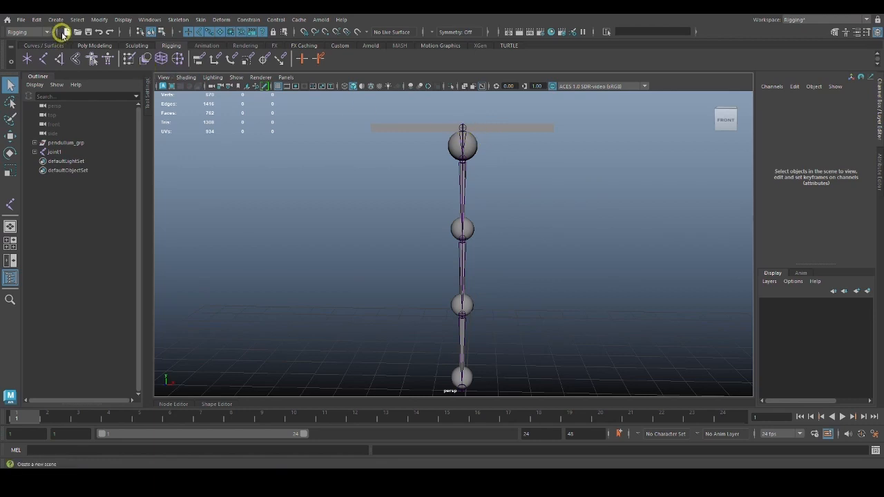
# Set the joint display size to 0.20
pyautogui.click(123, 19)
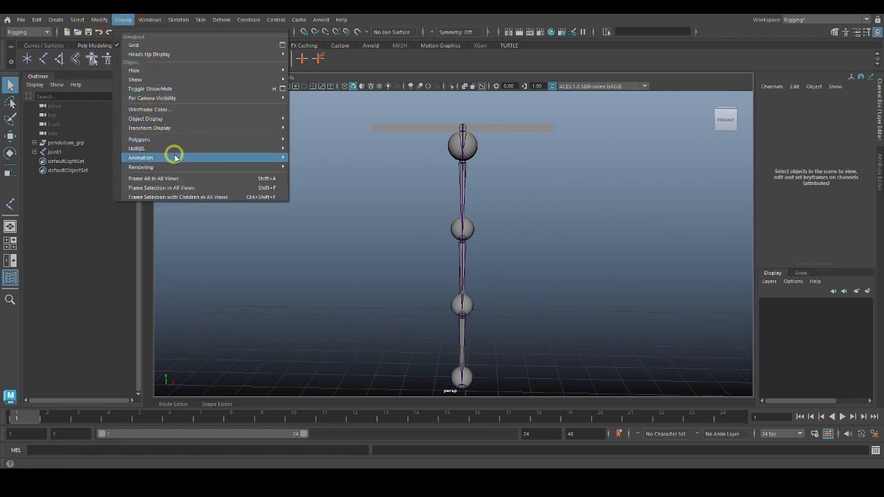
pyautogui.moveTo(175, 158)
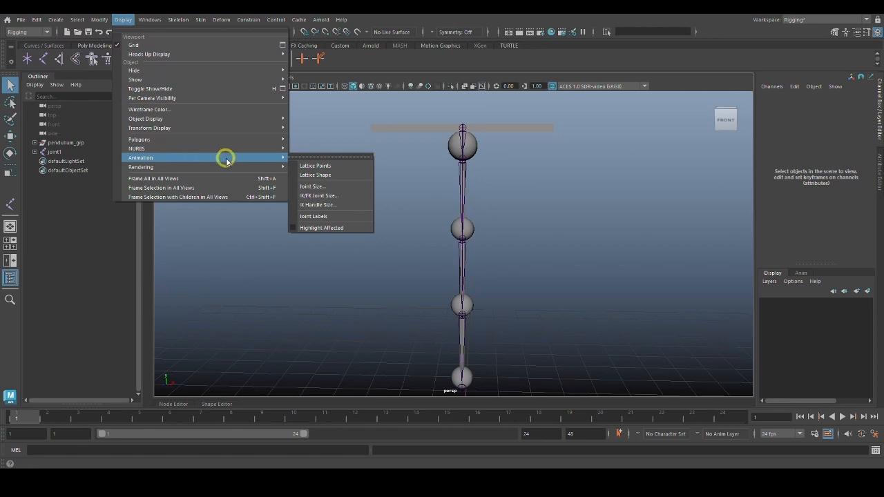
pyautogui.click(326, 187)
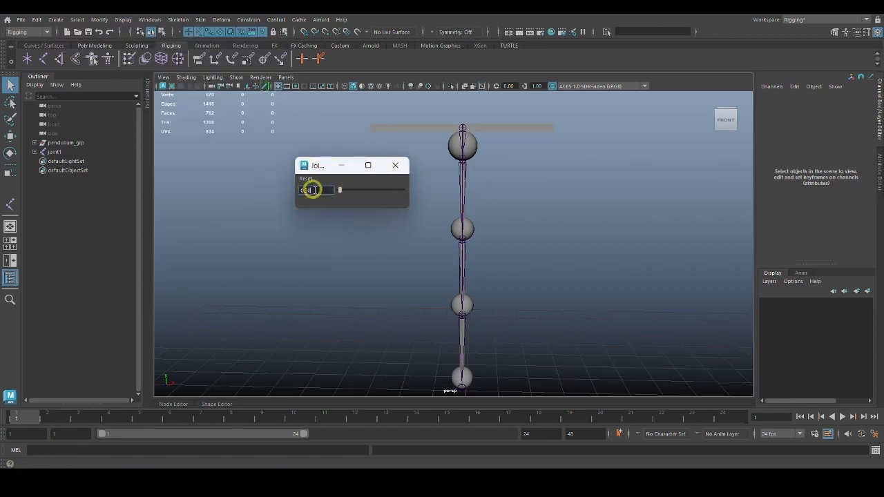
pyautogui.doubleClick(304, 190)
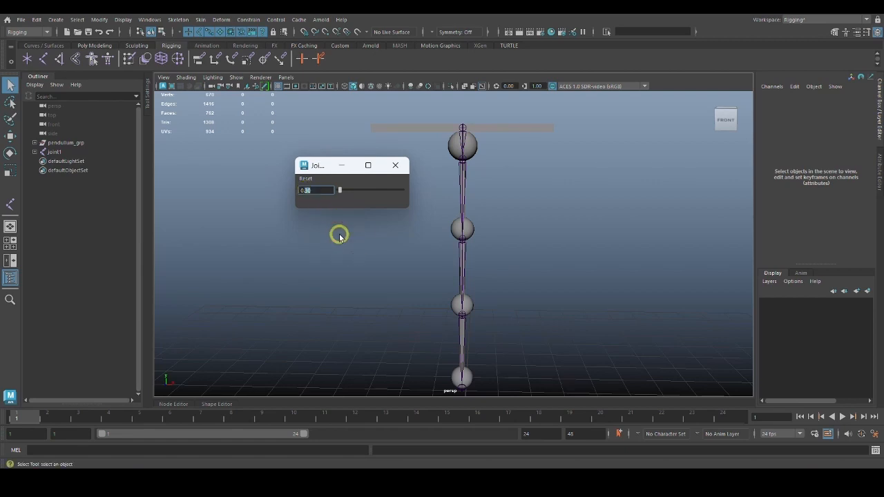
pyautogui.write('2')
pyautogui.press('Return')
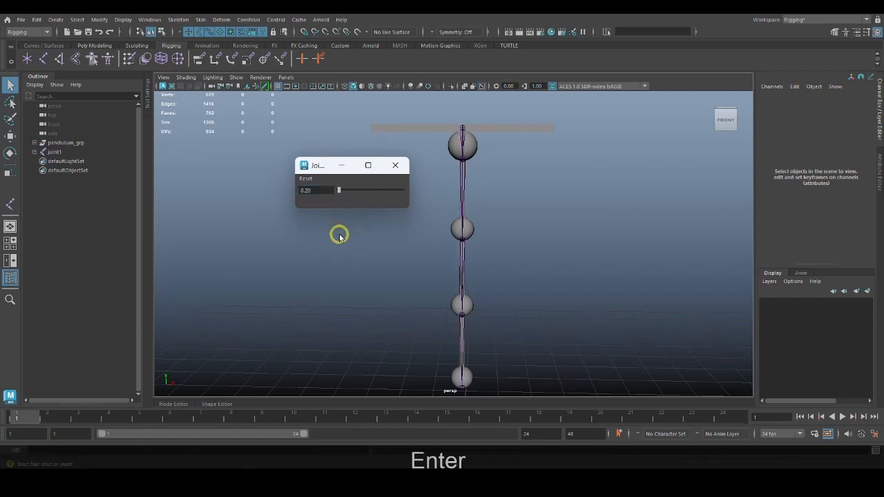
pyautogui.click(397, 166)
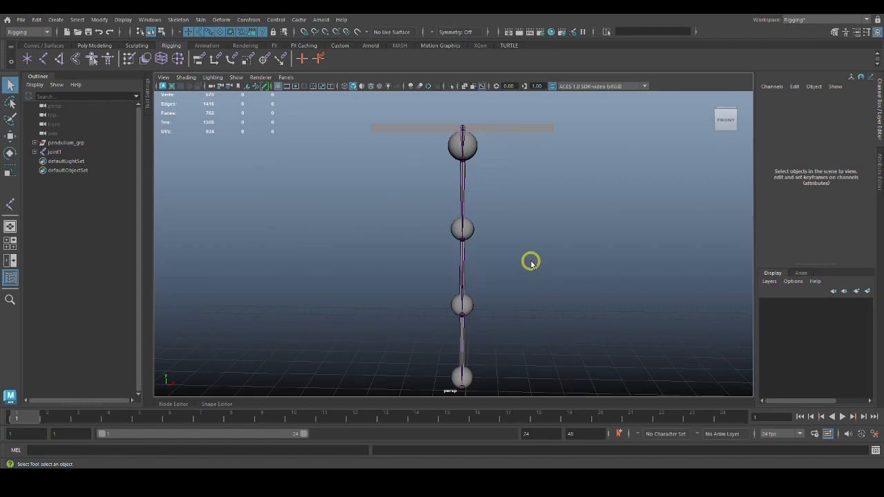
# Examine the smaller joints up close in the perspective view and the whole chain in the front view
pyautogui.keyDown('alt'); pyautogui.moveTo(485, 193); pyautogui.dragTo(477, 221, button='middle'); pyautogui.keyUp('alt')
pyautogui.keyDown('alt'); pyautogui.moveTo(477, 221); pyautogui.dragTo(637, 307, button='right'); pyautogui.keyUp('alt')
pyautogui.keyDown('alt'); pyautogui.moveTo(587, 244); pyautogui.dragTo(578, 331, button='middle'); pyautogui.keyUp('alt')
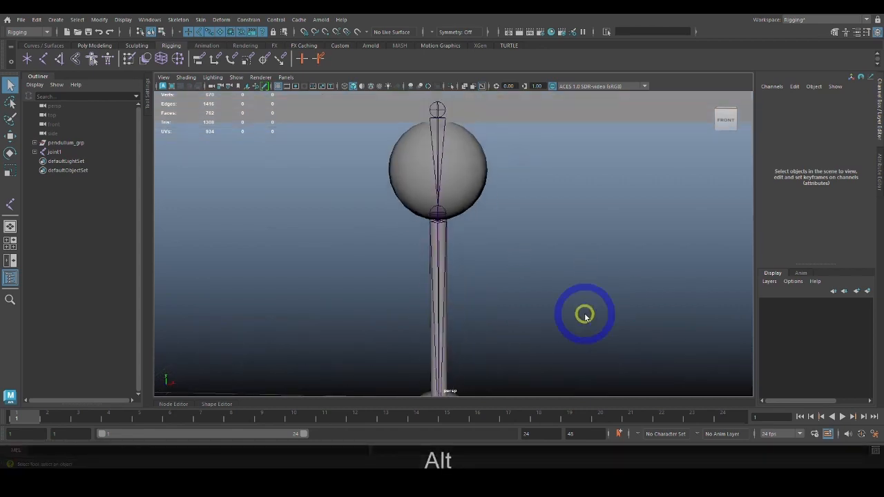
pyautogui.press('space')
pyautogui.moveTo(558, 276); pyautogui.dragTo(560, 292)
pyautogui.keyDown('alt'); pyautogui.moveTo(585, 300); pyautogui.dragTo(569, 290, button='middle'); pyautogui.keyUp('alt')
pyautogui.keyDown('alt'); pyautogui.moveTo(568, 291); pyautogui.dragTo(533, 293, button='right'); pyautogui.keyUp('alt')
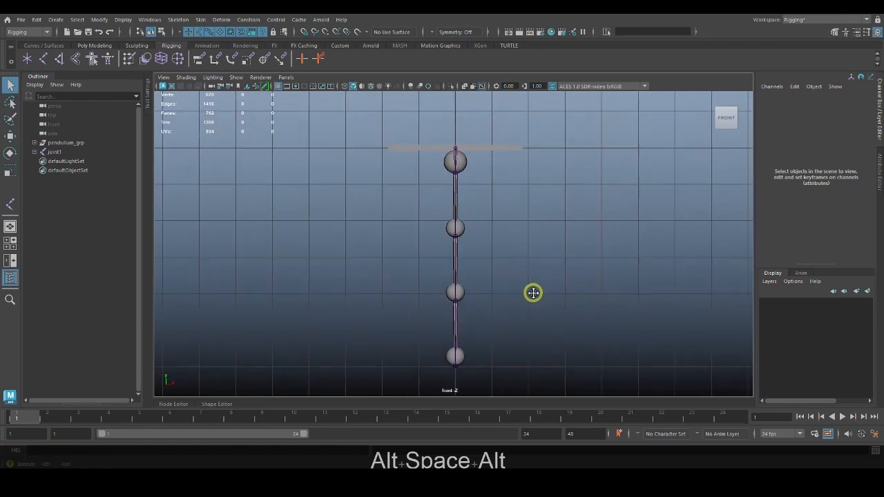
pyautogui.keyDown('alt'); pyautogui.moveTo(533, 293); pyautogui.dragTo(532, 284, button='middle'); pyautogui.keyUp('alt')
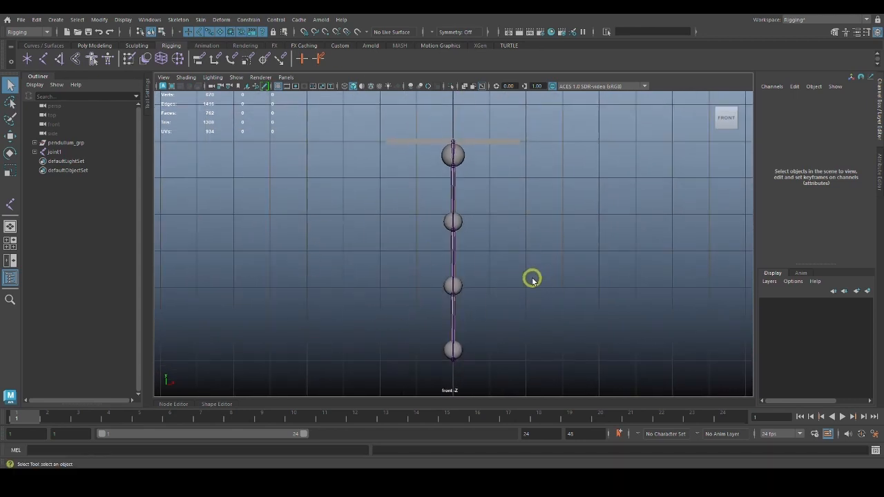
# Expand the joint hierarchy from joint1 down to joint5
pyautogui.click(34, 151)
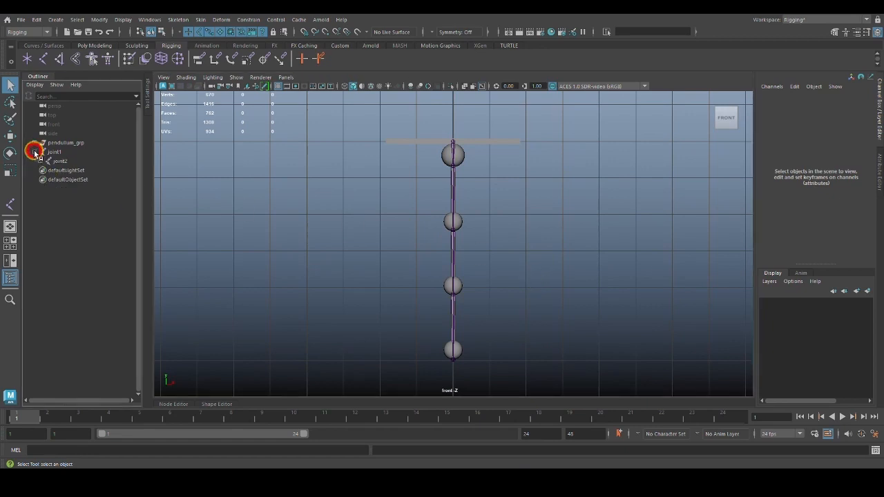
pyautogui.click(44, 161)
pyautogui.click(47, 172)
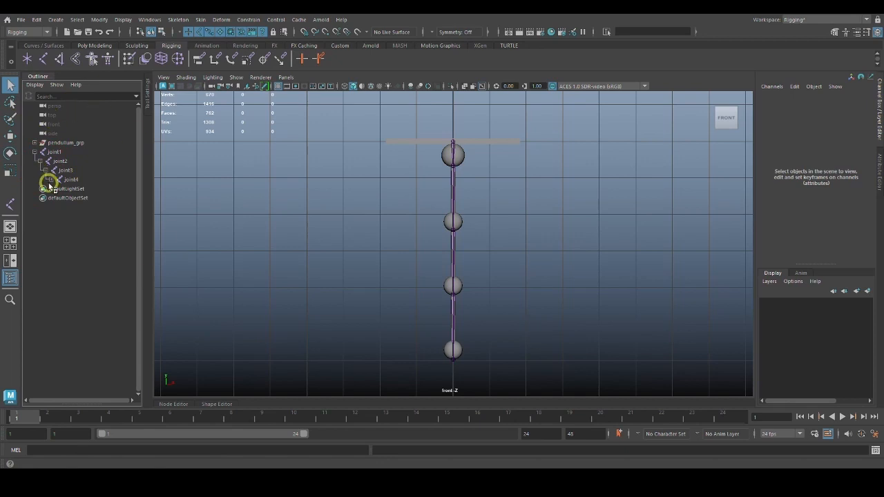
pyautogui.click(50, 180)
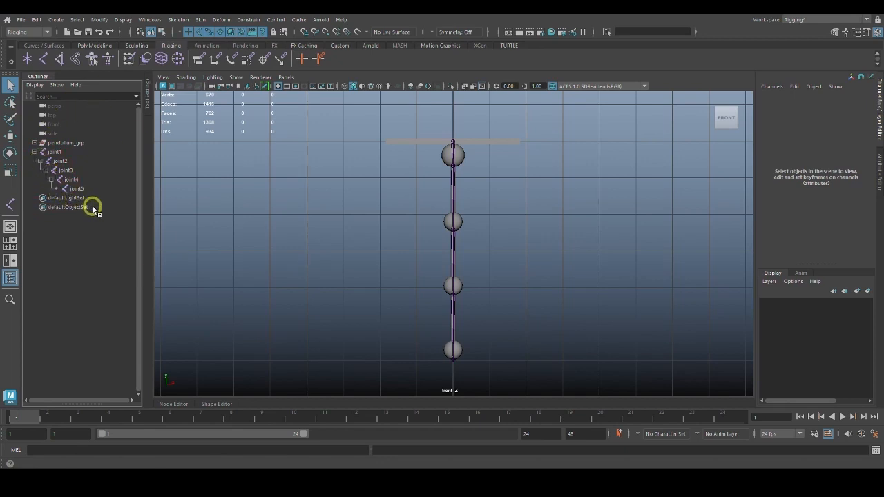
# Select each joint in turn from joint1 to joint5 and back to examine its place in the chain
pyautogui.click(59, 153)
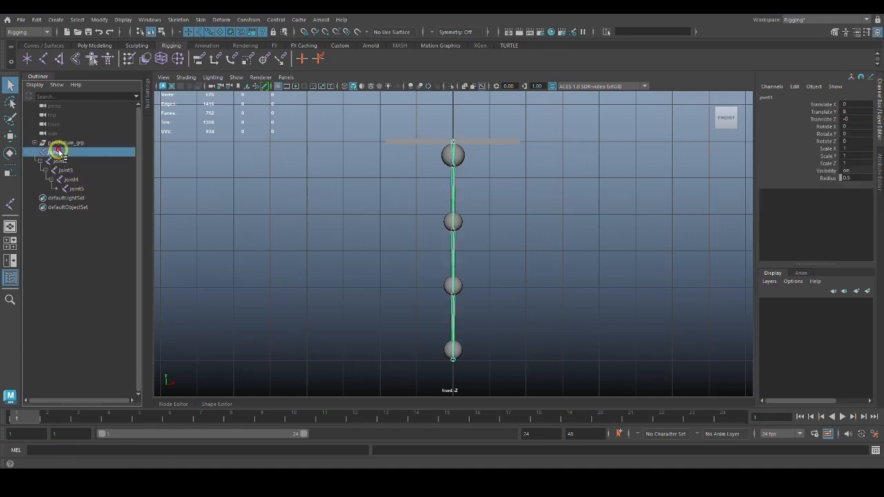
pyautogui.click(62, 161)
pyautogui.click(71, 170)
pyautogui.click(78, 180)
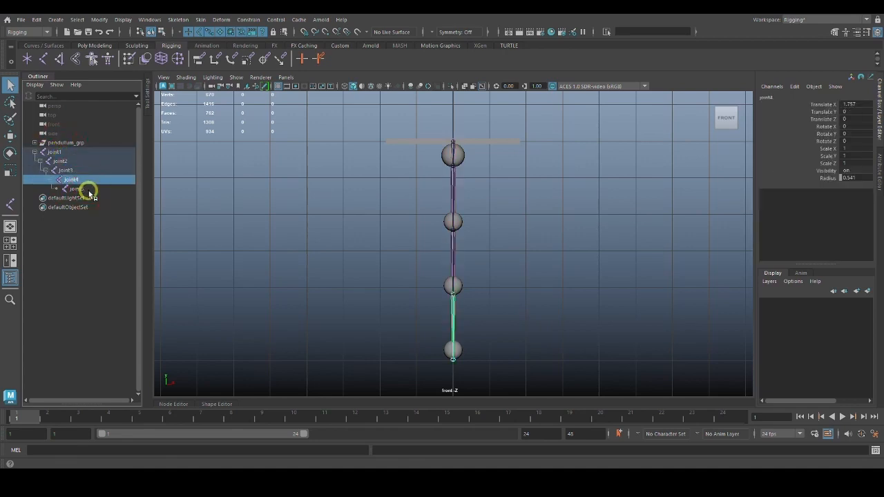
pyautogui.click(88, 190)
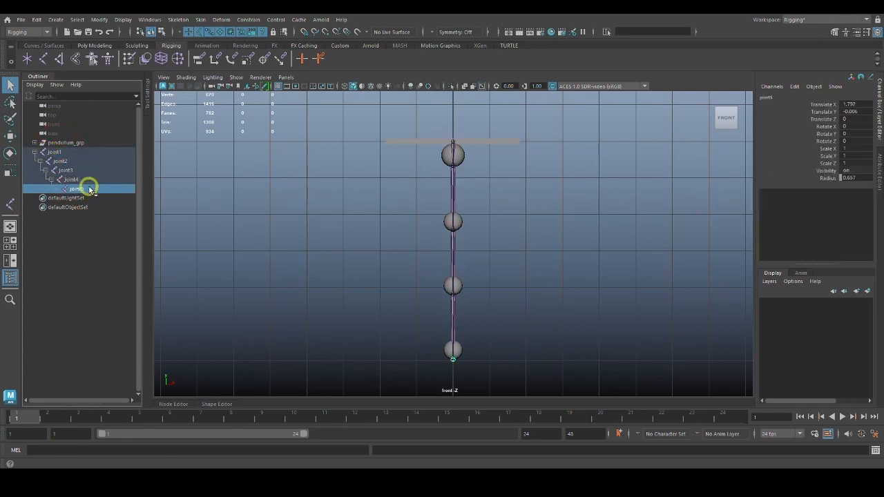
pyautogui.click(80, 181)
pyautogui.click(67, 170)
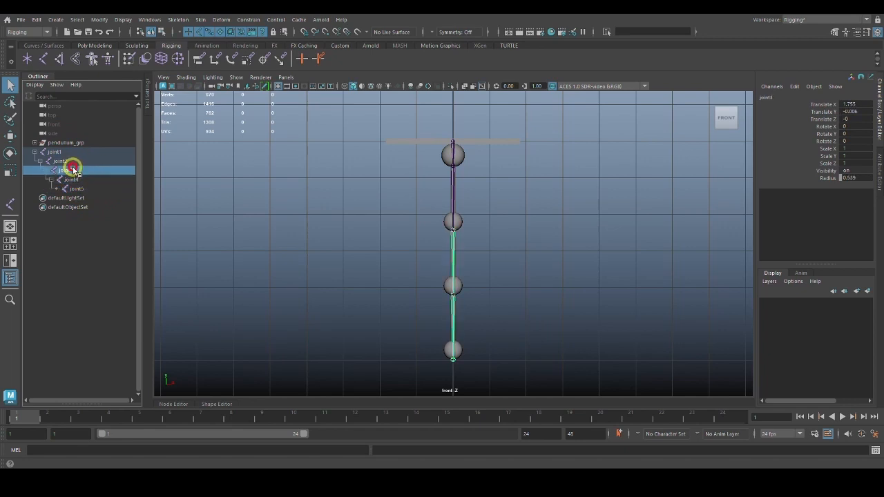
pyautogui.click(64, 160)
pyautogui.click(67, 153)
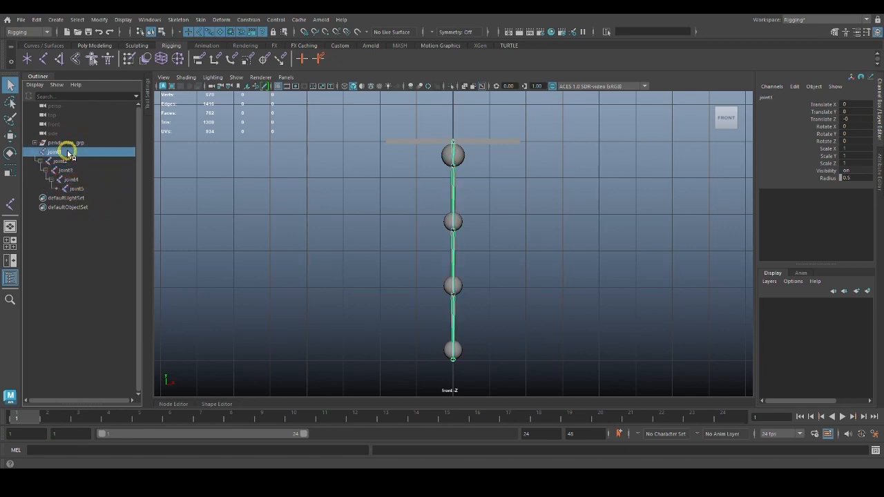
# Expand the pendulum_grp hierarchy through support_mesh and the bobs down to bob3_mesh
pyautogui.click(35, 143)
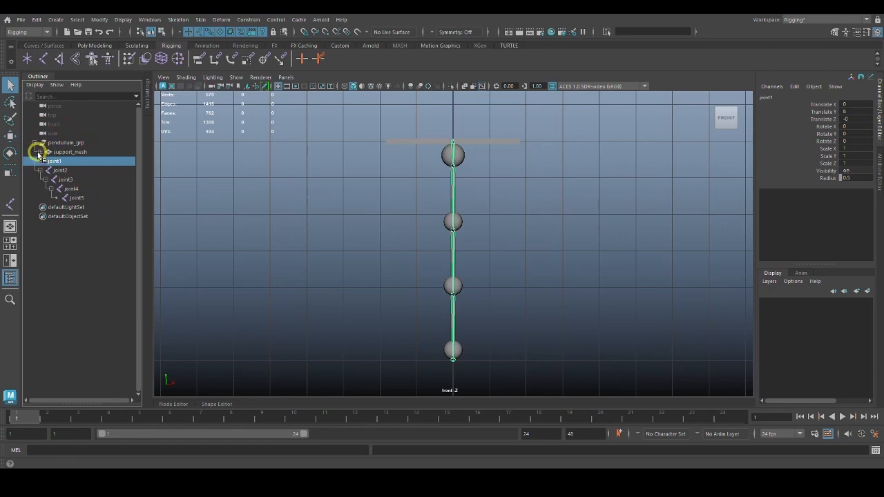
pyautogui.click(38, 152)
pyautogui.click(45, 161)
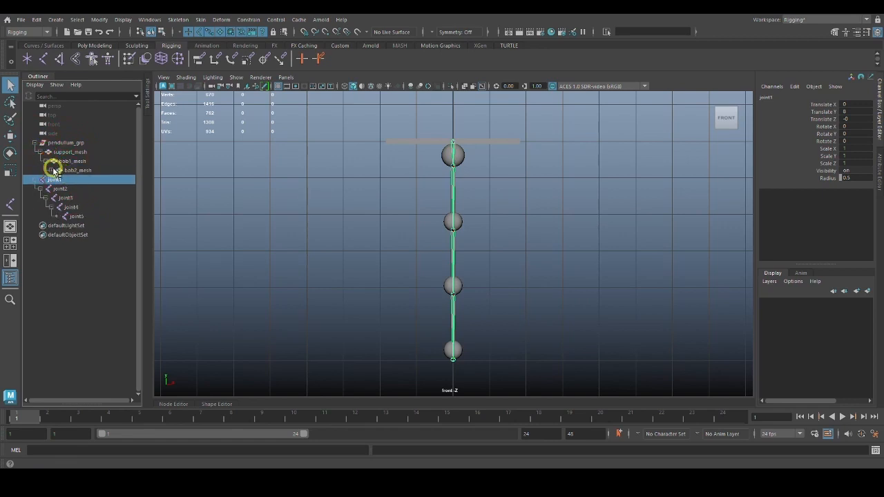
pyautogui.click(51, 170)
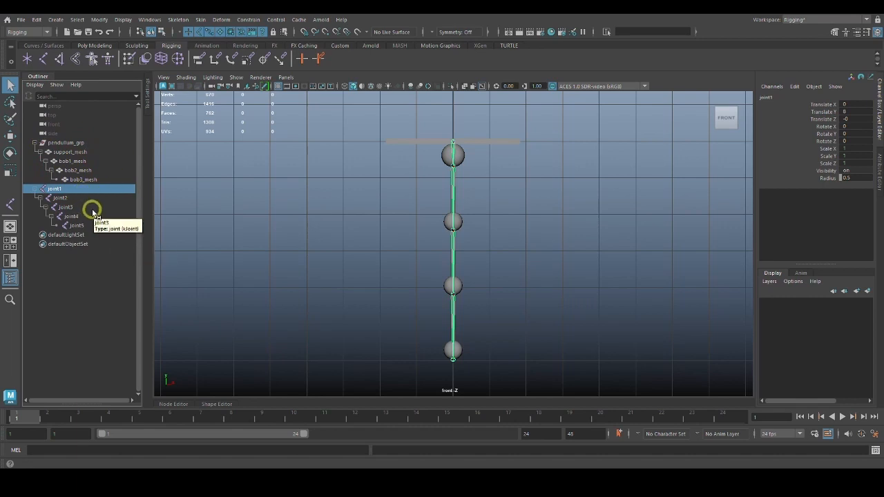
# Rename joint1, the root of the joint chain, as main_joint
pyautogui.doubleClick(49, 188)
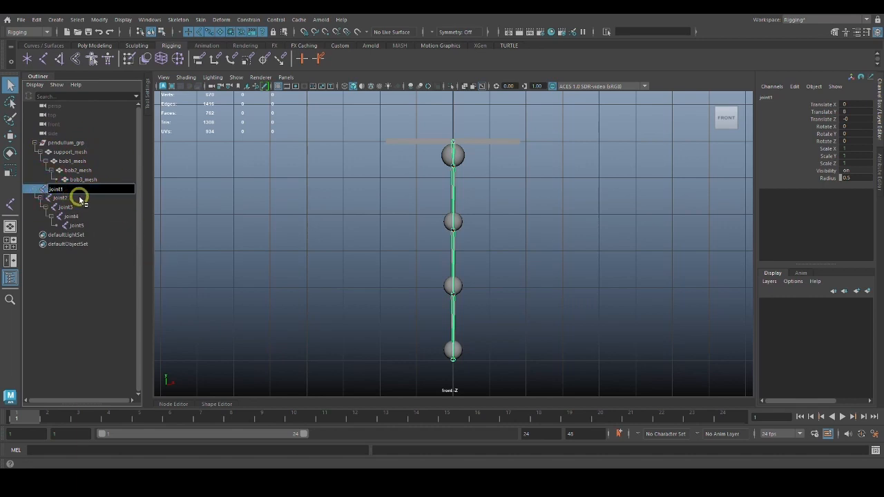
pyautogui.write('m')
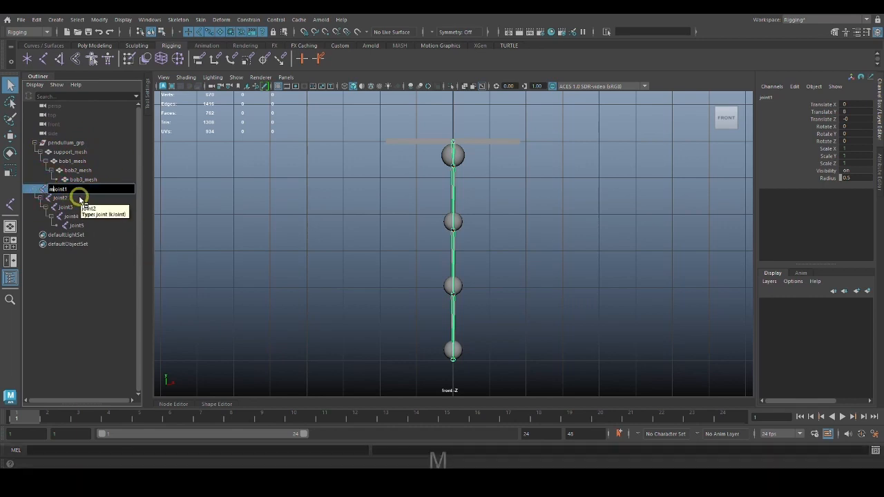
pyautogui.write('ain_')
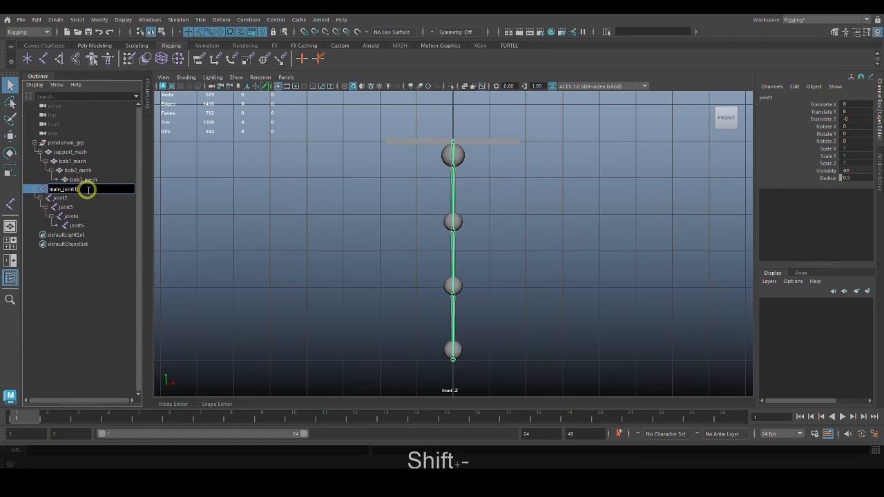
pyautogui.press('BackSpace')
pyautogui.press('Return')
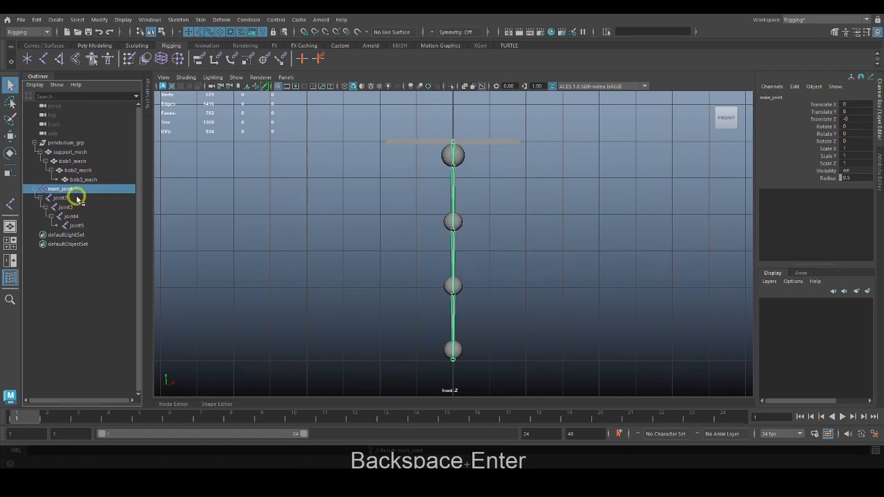
# Rename joint2 as bob1_joint, reusing the bob1 prefix copied from bob1_mesh
pyautogui.click(81, 200)
pyautogui.doubleClick(74, 199)
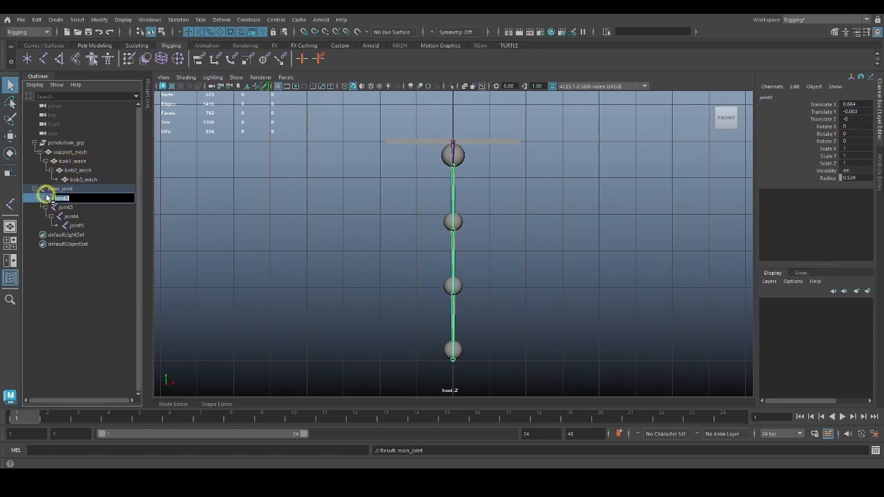
pyautogui.doubleClick(77, 162)
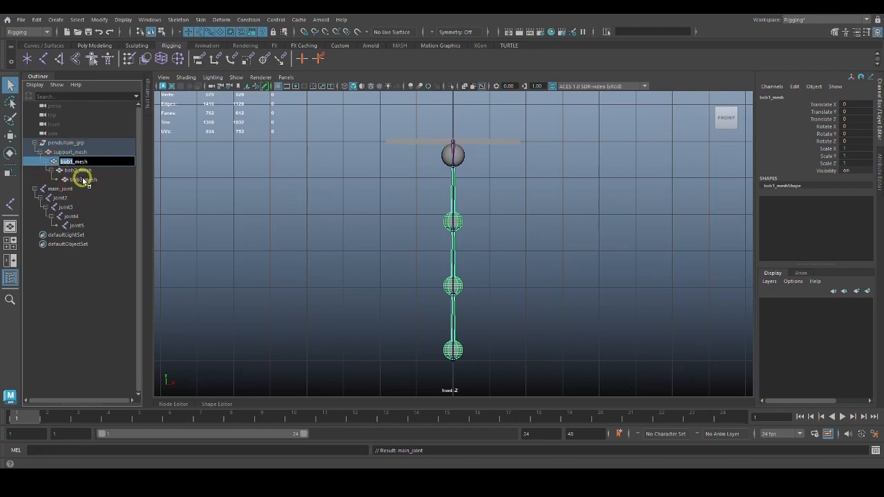
pyautogui.hotkey('ctrl', 'c')
pyautogui.doubleClick(62, 197)
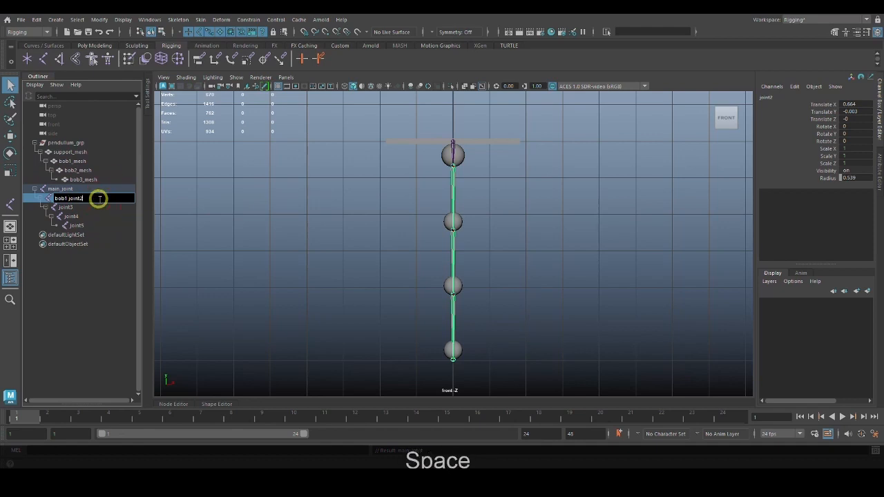
pyautogui.press('BackSpace')
pyautogui.press('BackSpace')
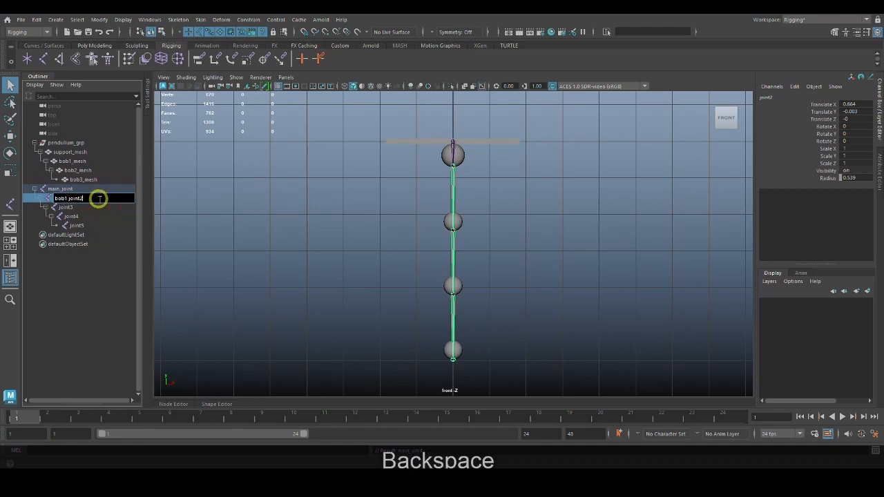
pyautogui.press('Return')
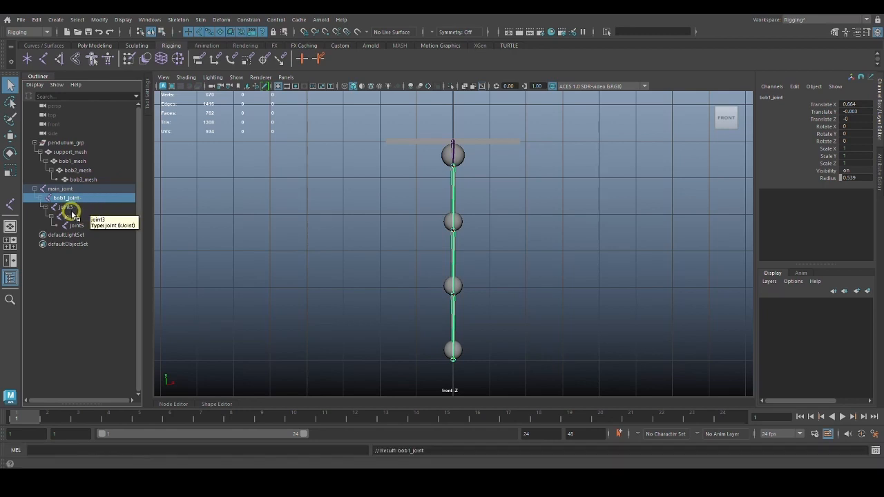
# Rename joint3 as bob2_joint, reusing the copied bob prefix and removing any stray characters
pyautogui.doubleClick(88, 208)
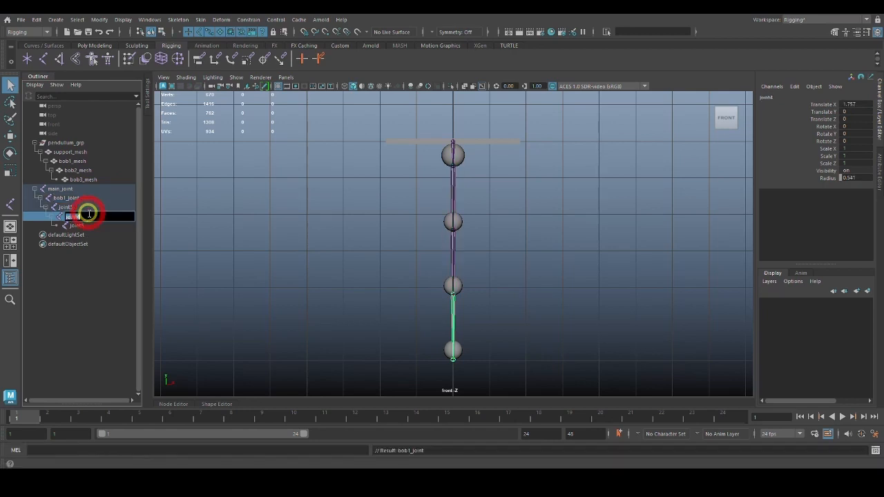
pyautogui.press('ctrl')
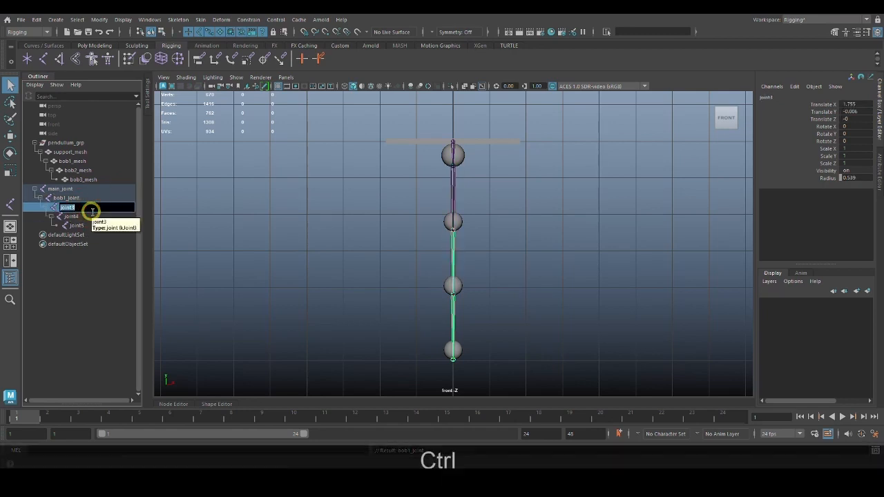
pyautogui.click(61, 207)
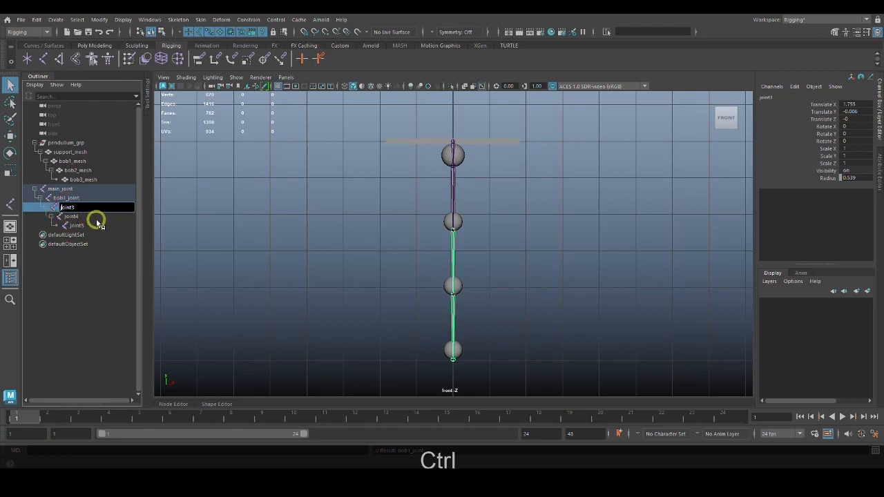
pyautogui.hotkey('ctrl', 'v')
pyautogui.press('BackSpace')
pyautogui.write('2')
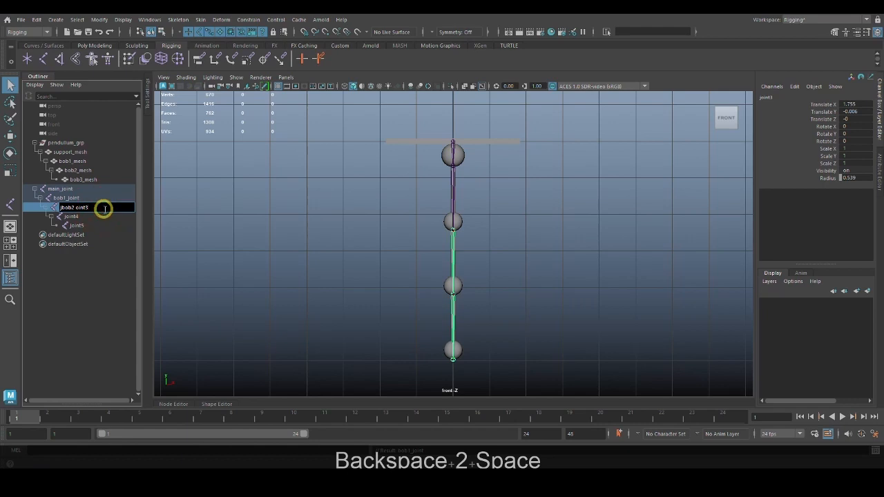
pyautogui.press('BackSpace')
pyautogui.press('Left')
pyautogui.press('Left')
pyautogui.press('Left')
pyautogui.press('Left')
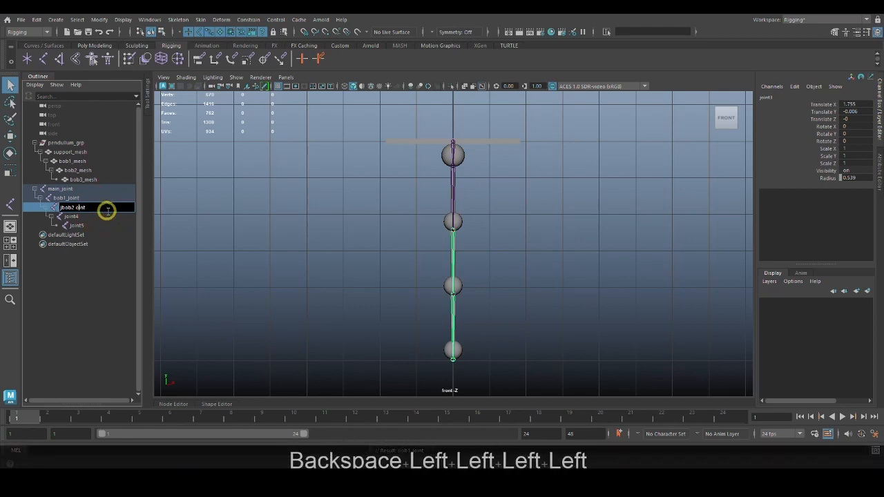
pyautogui.write('J')
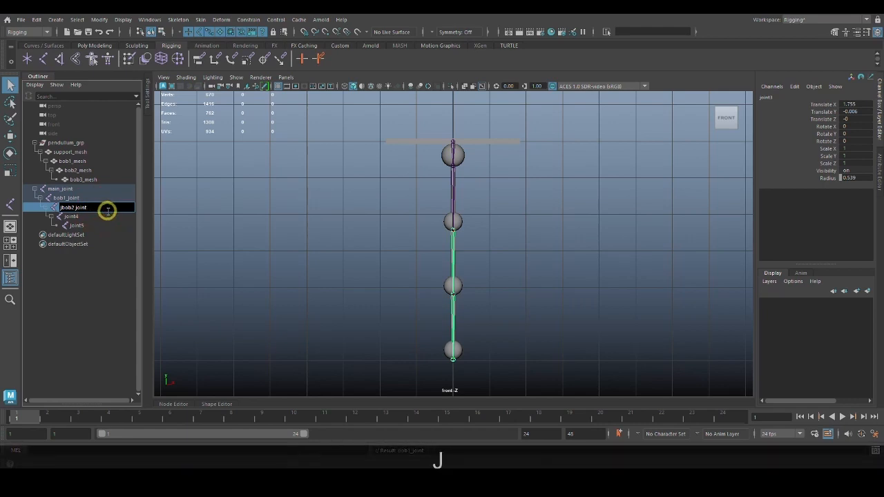
pyautogui.click(96, 223)
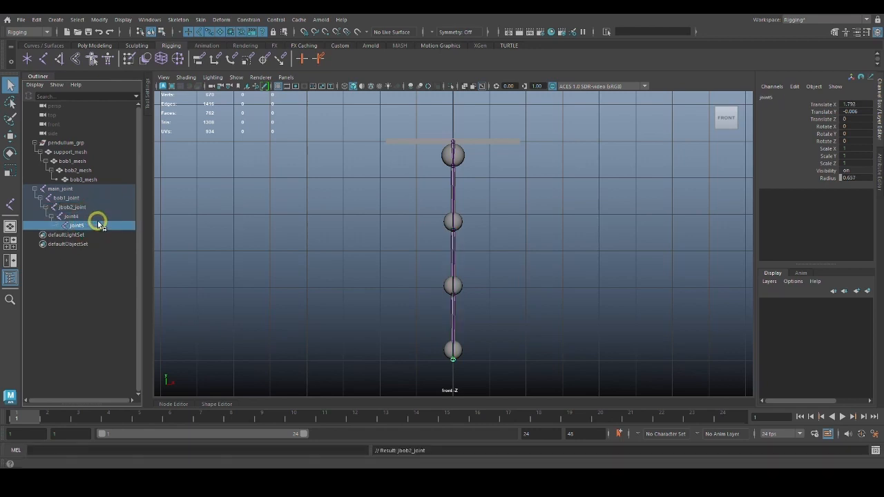
pyautogui.click(97, 207)
pyautogui.doubleClick(72, 208)
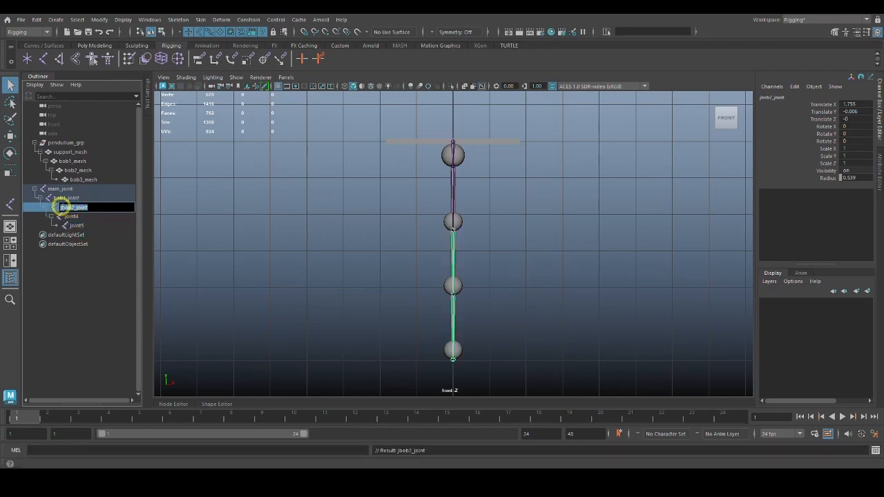
pyautogui.click(61, 207)
pyautogui.press('BackSpace')
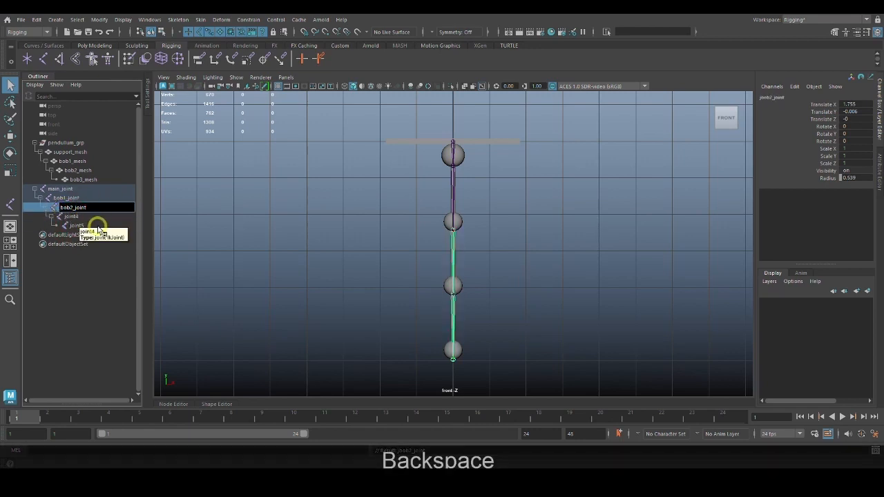
# Rename joint4 as bob3_joint, reusing the copied bob prefix
pyautogui.click(96, 220)
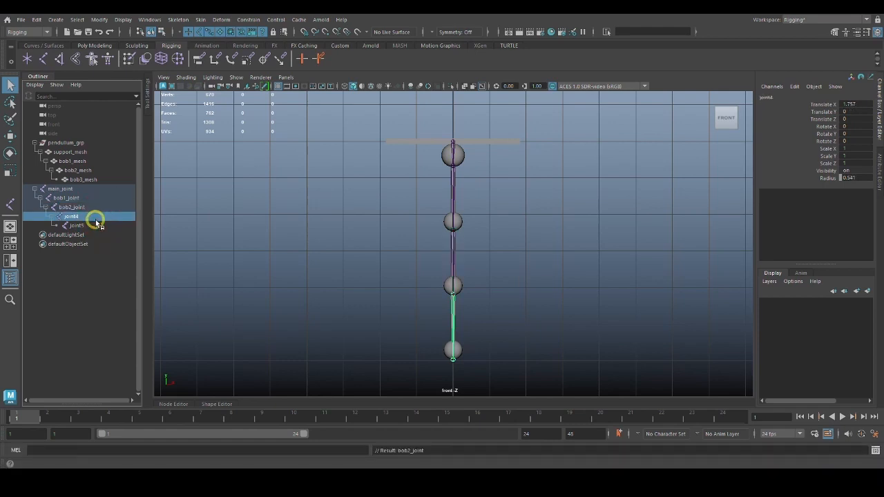
pyautogui.doubleClick(96, 220)
pyautogui.moveTo(62, 216); pyautogui.dragTo(69, 222)
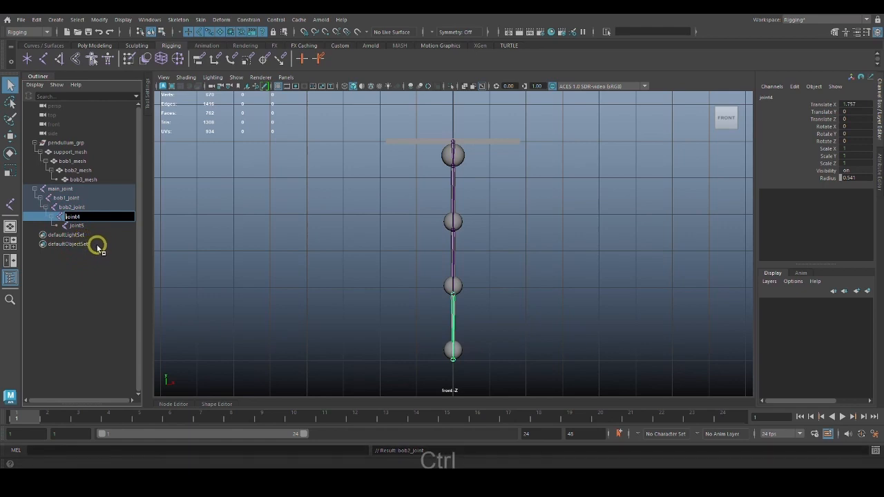
pyautogui.hotkey('ctrl', 'v')
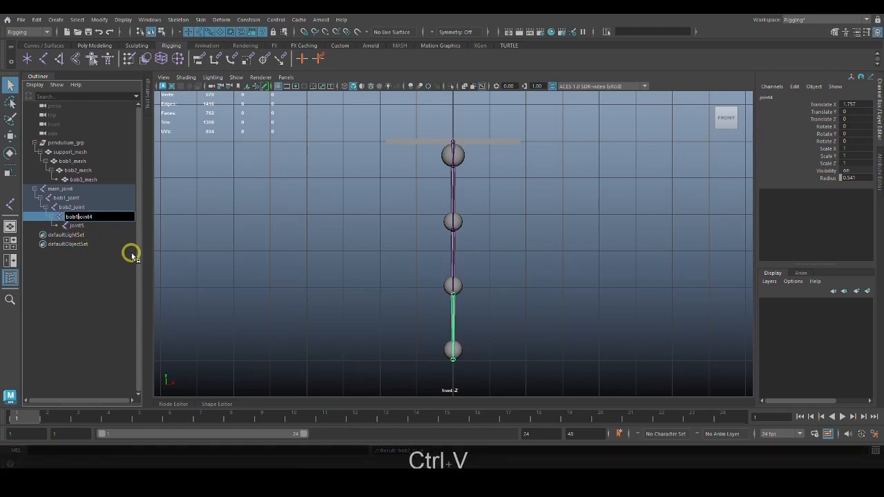
pyautogui.press('BackSpace')
pyautogui.write('3')
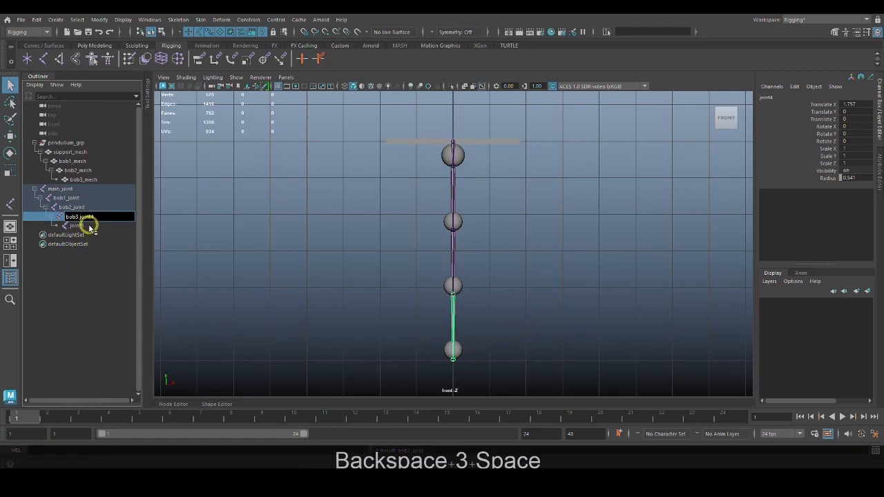
pyautogui.press('BackSpace')
pyautogui.press('Return')
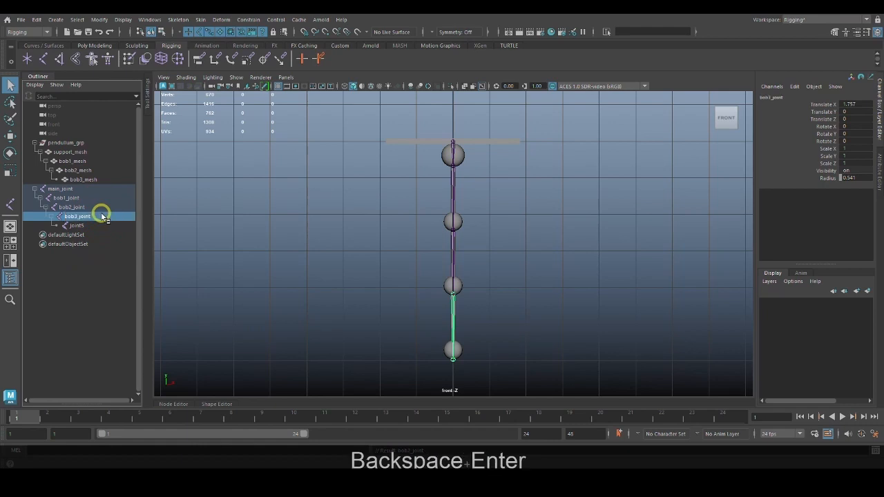
# Rename joint5, the last joint of the chain, as end_joint
pyautogui.click(73, 225)
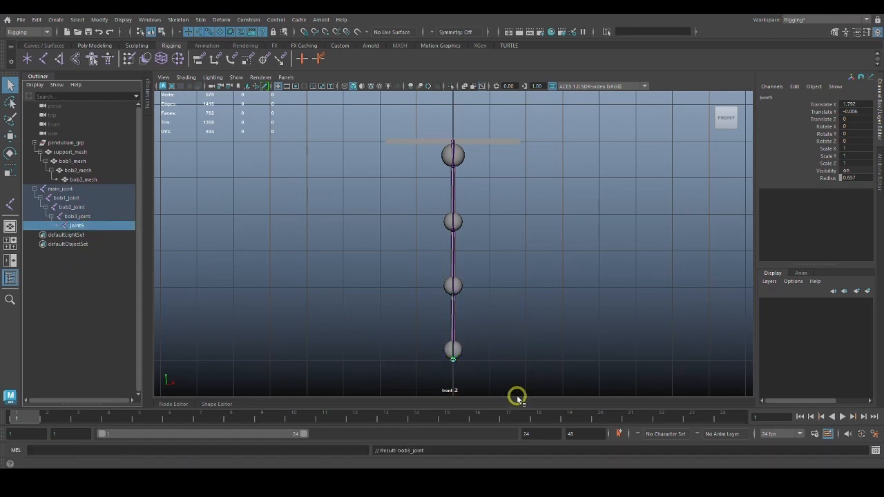
pyautogui.keyDown('alt'); pyautogui.moveTo(517, 394); pyautogui.dragTo(507, 361, button='middle'); pyautogui.keyUp('alt')
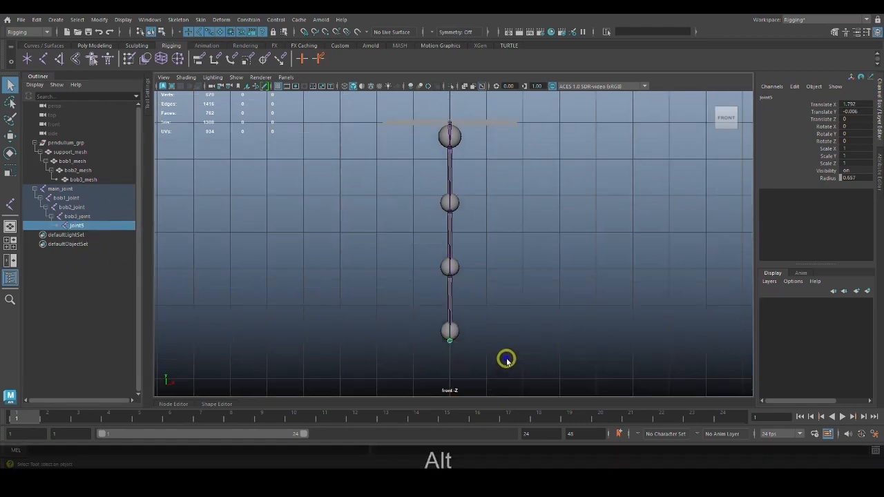
pyautogui.doubleClick(73, 225)
pyautogui.doubleClick(77, 226)
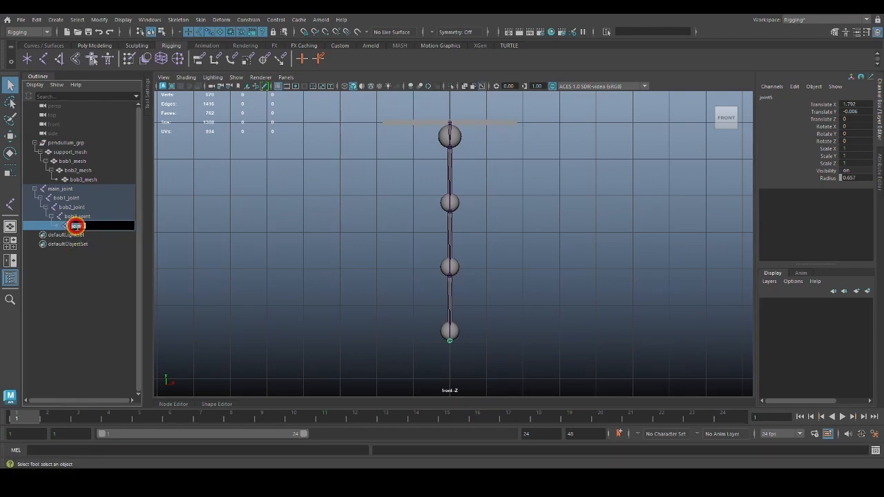
pyautogui.click(72, 225)
pyautogui.write('e')
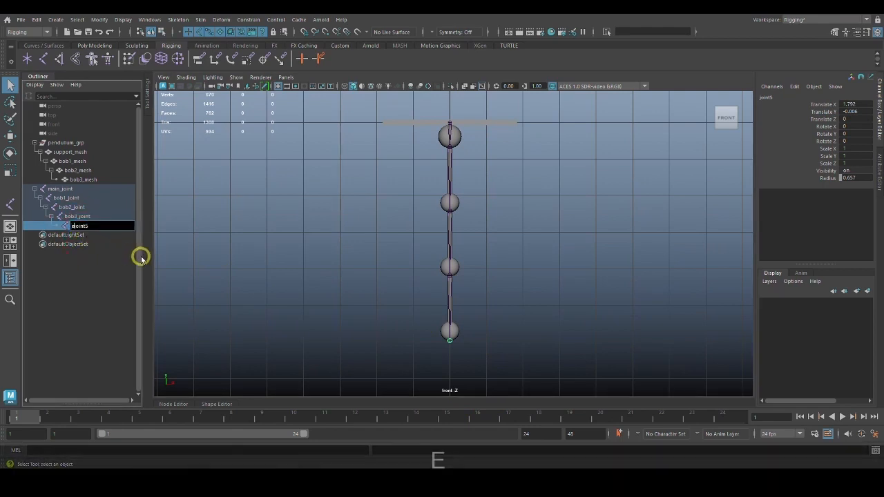
pyautogui.write('nd')
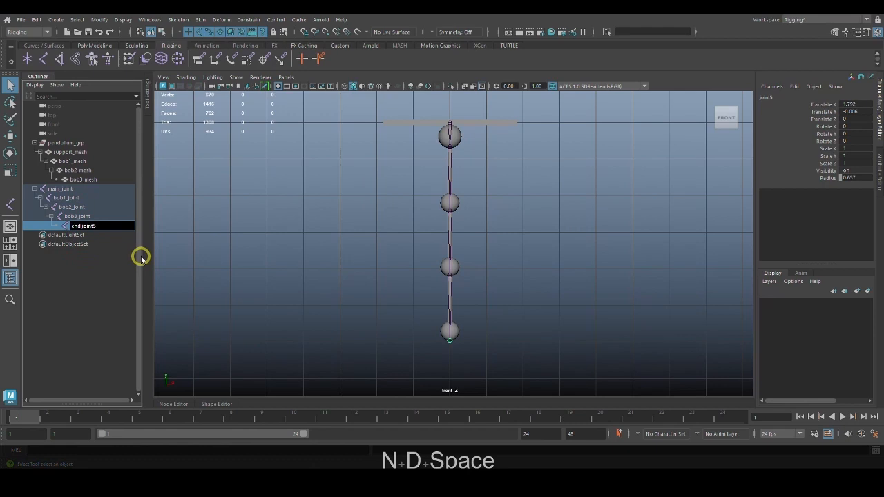
pyautogui.press('Right')
pyautogui.press('Right')
pyautogui.press('Right')
pyautogui.press('Right')
pyautogui.press('Right')
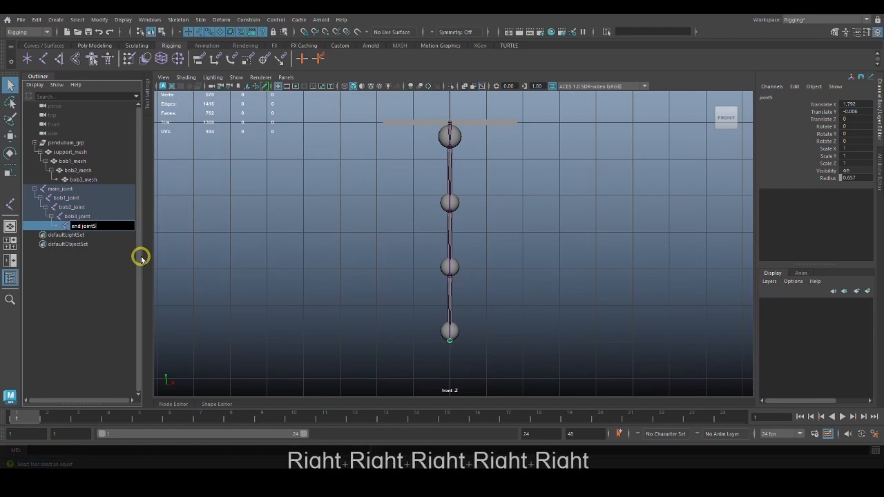
pyautogui.press('BackSpace')
pyautogui.press('Return')
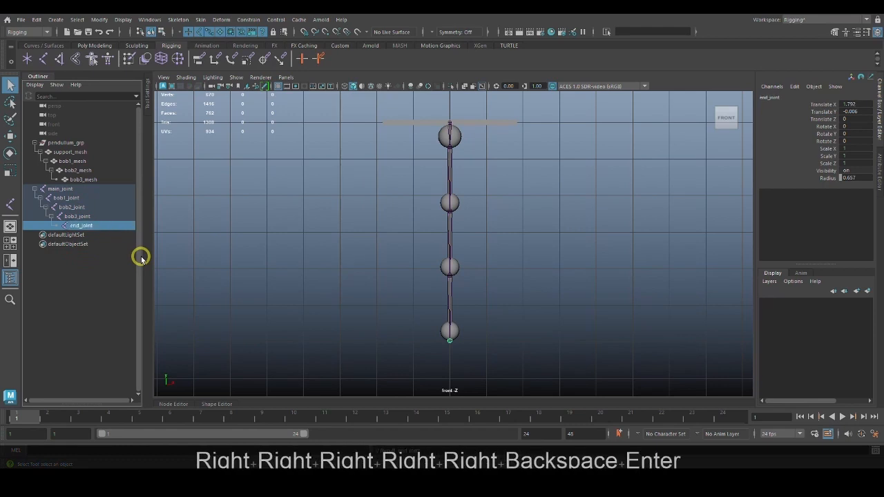
# Select each renamed joint in turn from main_joint to end_joint to check its place in the chain, and clear the selection
pyautogui.click(561, 312)
pyautogui.click(446, 152)
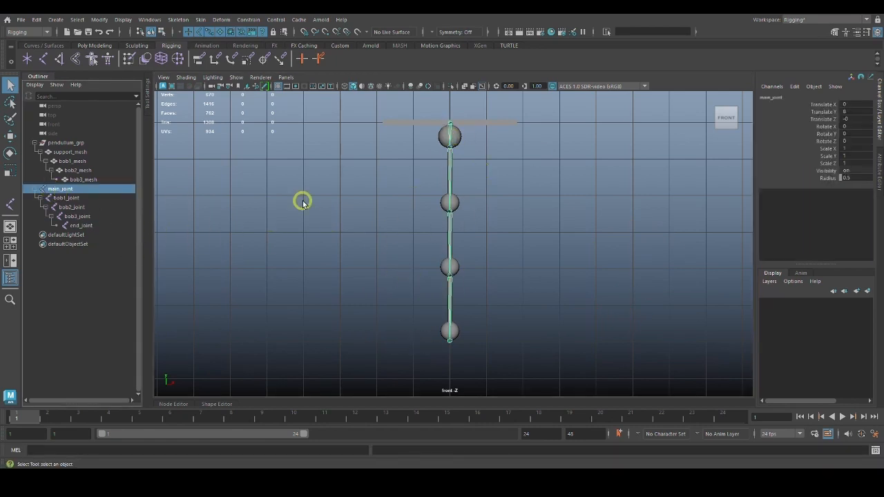
pyautogui.click(93, 198)
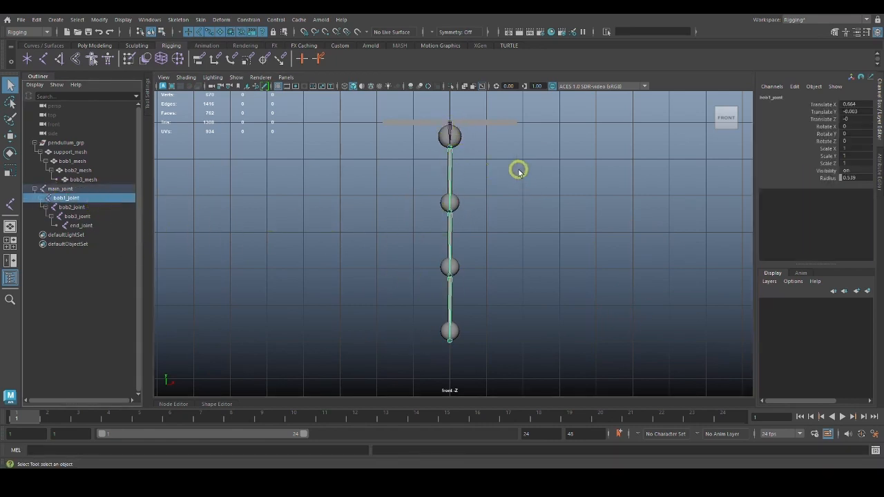
pyautogui.click(109, 208)
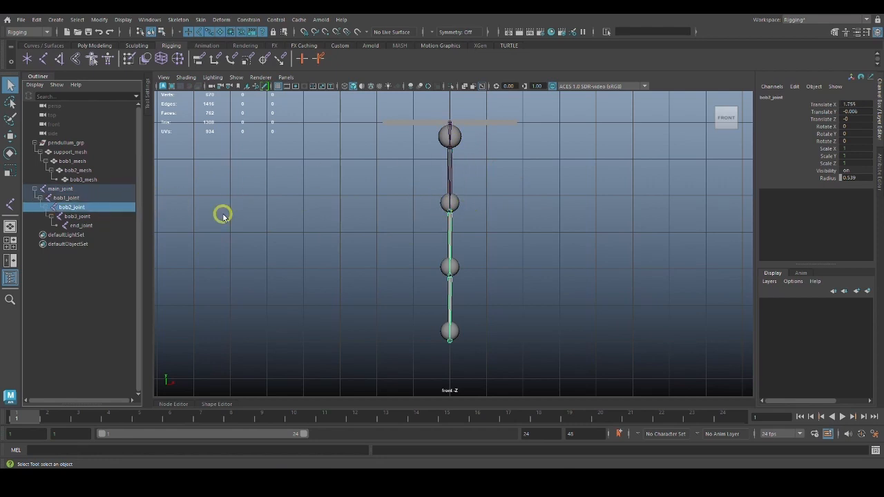
pyautogui.click(95, 217)
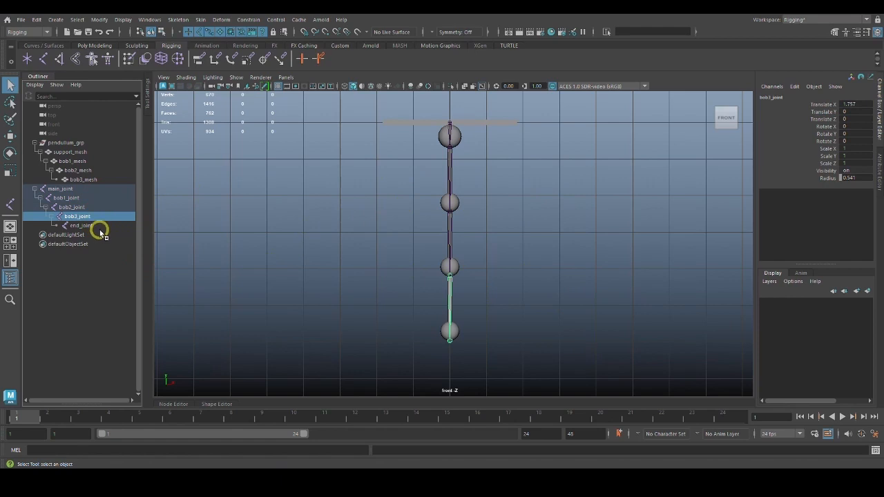
pyautogui.click(99, 227)
pyautogui.click(578, 294)
pyautogui.keyDown('alt'); pyautogui.moveTo(468, 272); pyautogui.dragTo(578, 275, button='right'); pyautogui.keyUp('alt')
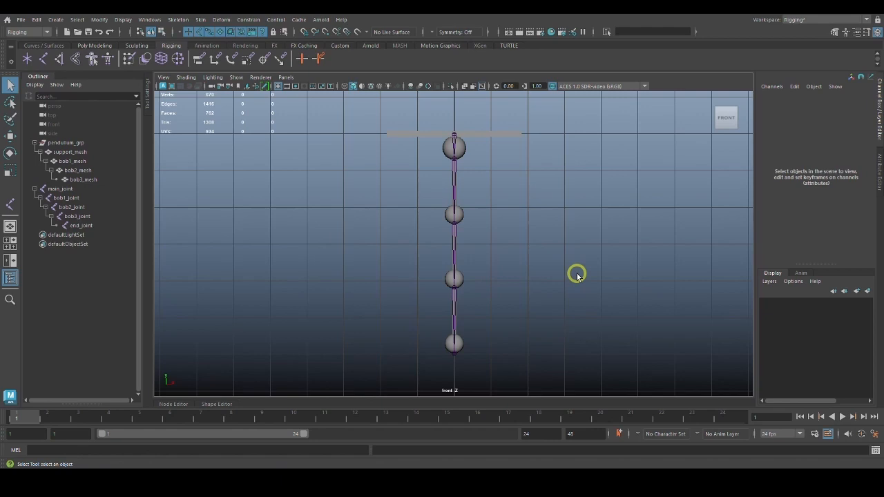
# Select main_joint together with support_mesh, open the Bind Skin options and reset them to their defaults
pyautogui.click(453, 133)
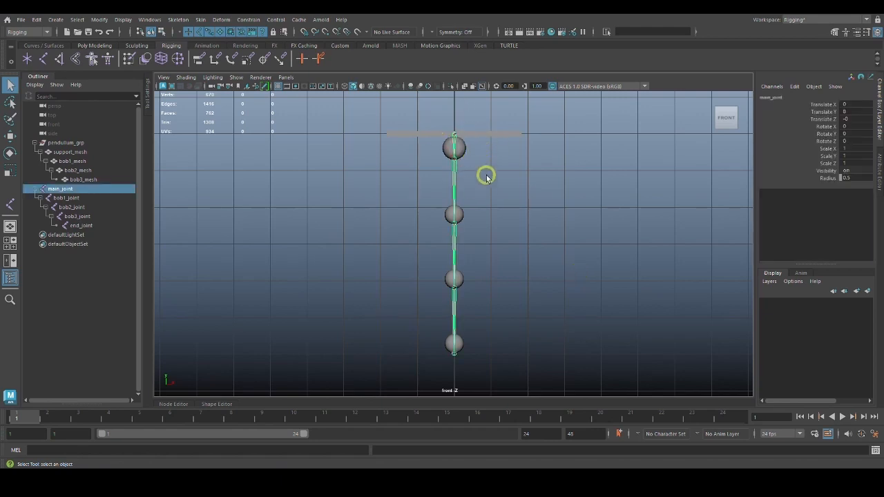
pyautogui.keyDown('shift'); pyautogui.click(503, 136); pyautogui.keyUp('shift')
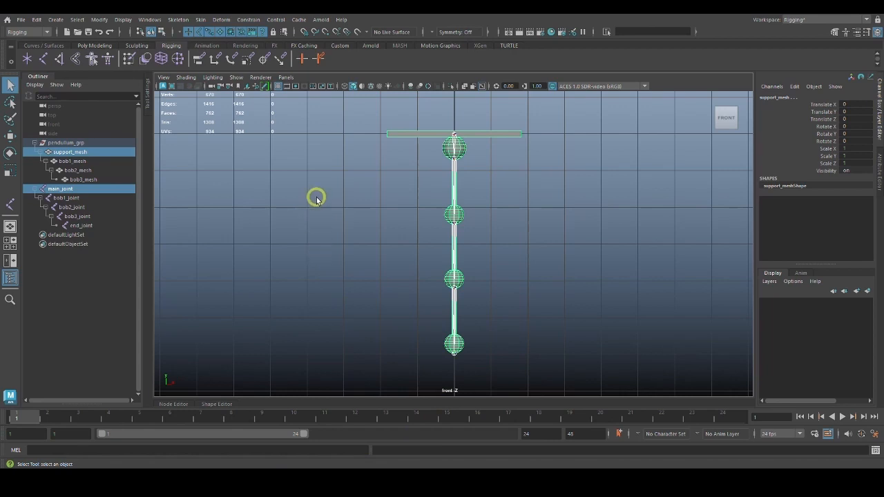
pyautogui.click(203, 20)
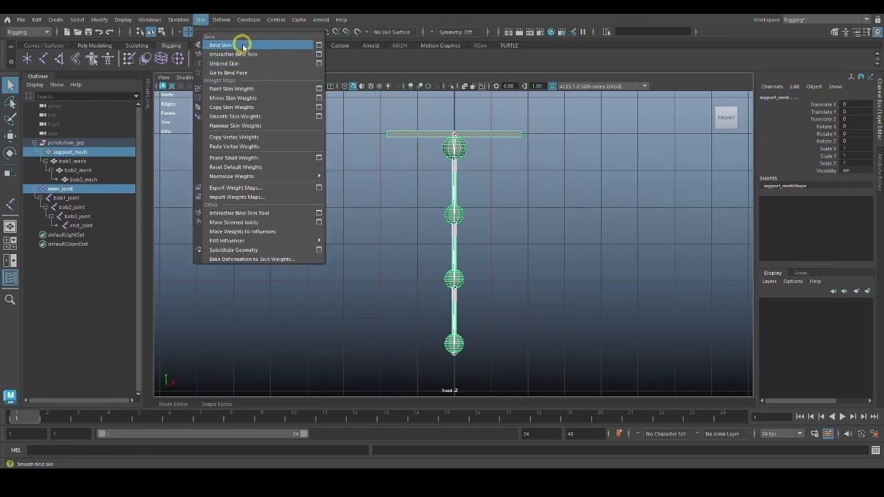
pyautogui.click(320, 45)
pyautogui.moveTo(265, 159); pyautogui.dragTo(619, 164)
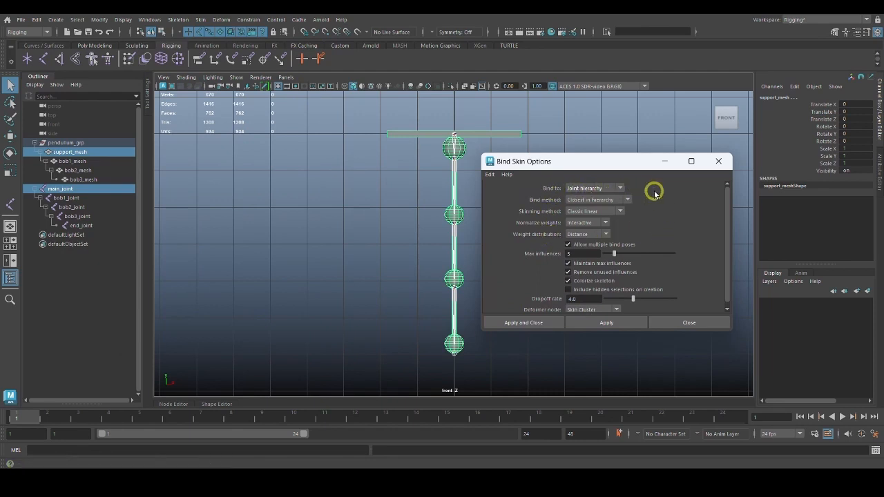
pyautogui.click(490, 174)
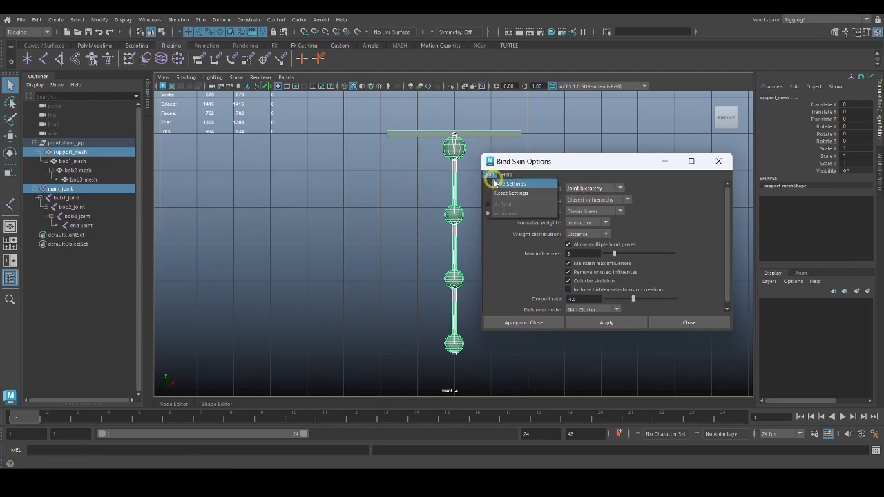
pyautogui.click(512, 194)
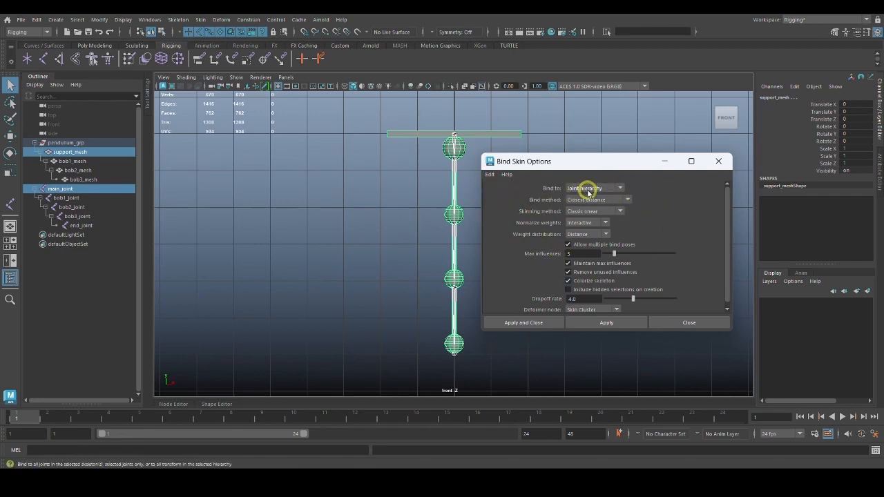
# Bind the pendulum meshes to the joint hierarchy with the Closest in hierarchy bind method, and clear the selection
pyautogui.click(628, 201)
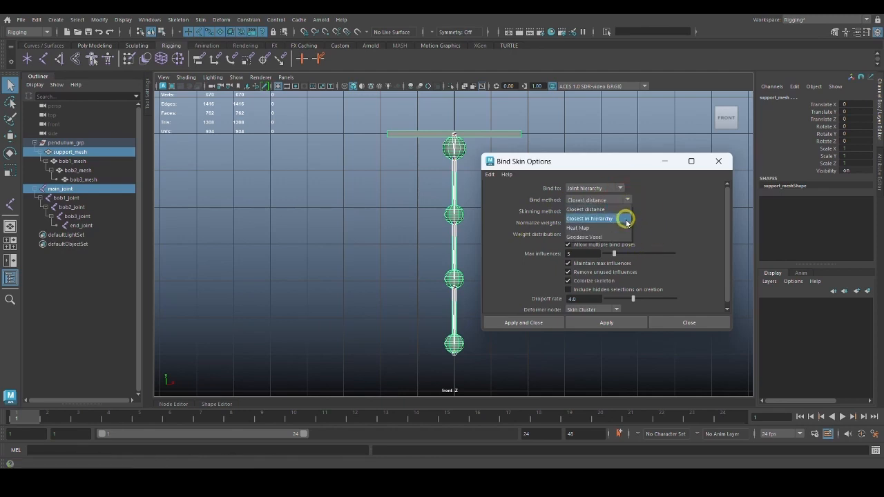
pyautogui.click(626, 218)
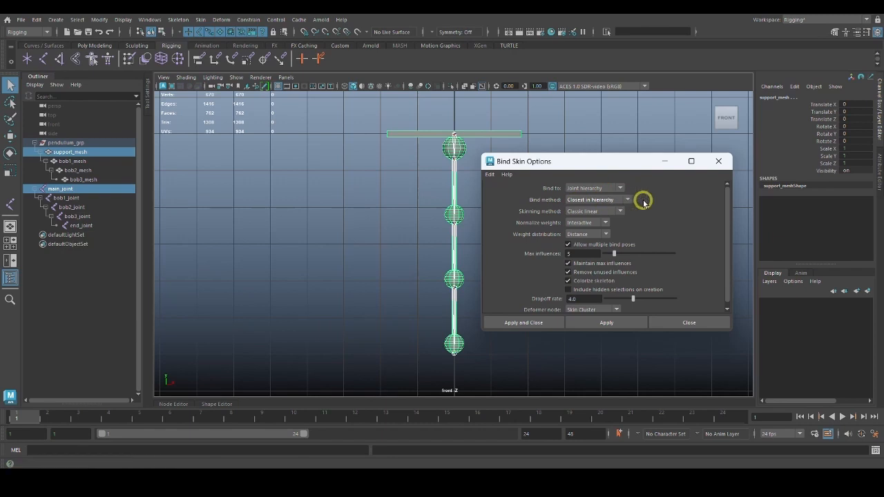
pyautogui.click(608, 321)
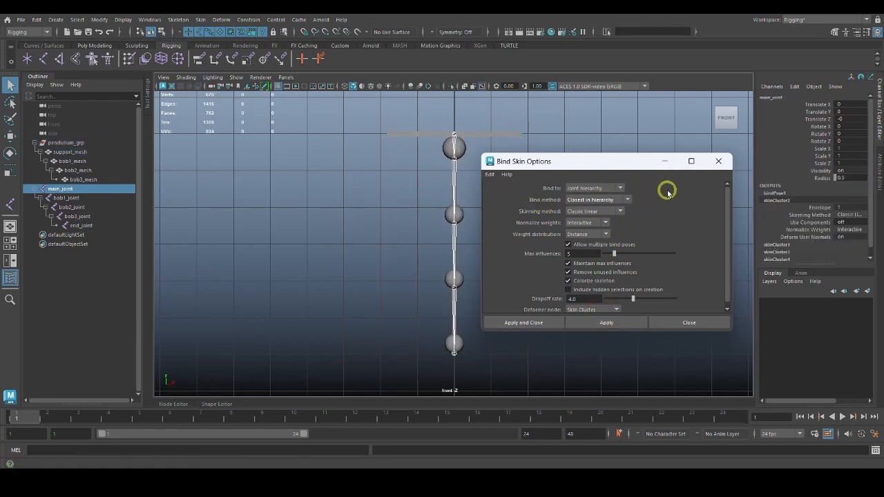
pyautogui.click(718, 161)
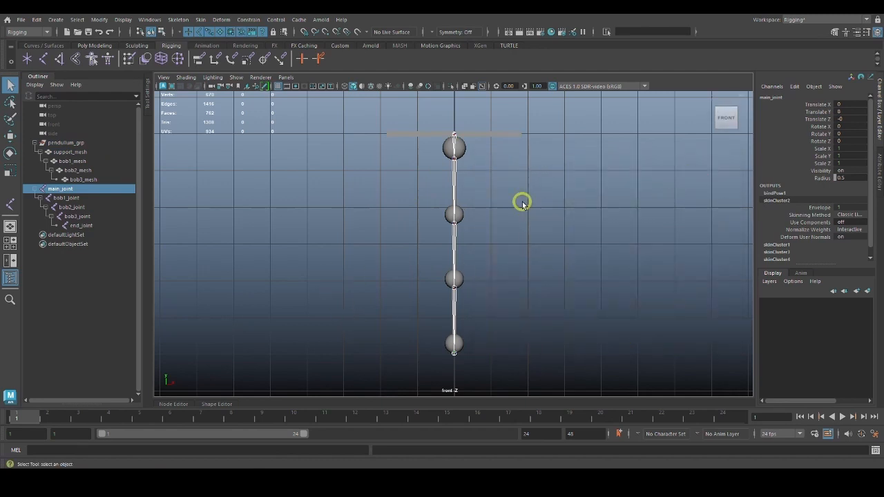
pyautogui.click(523, 204)
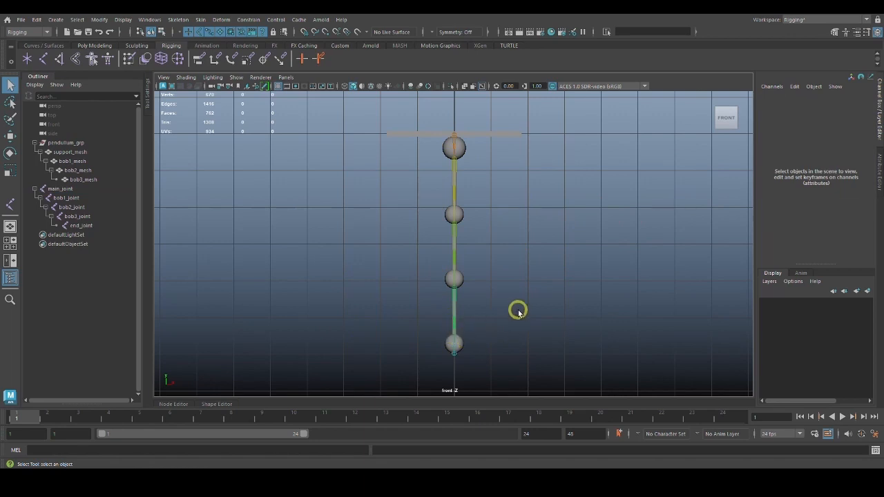
# Examine the joint colours along the pendulum from the support down to the lowest bob
pyautogui.scroll(2, 518, 311)
pyautogui.keyDown('alt'); pyautogui.moveTo(518, 311); pyautogui.dragTo(527, 301, button='middle'); pyautogui.keyUp('alt')
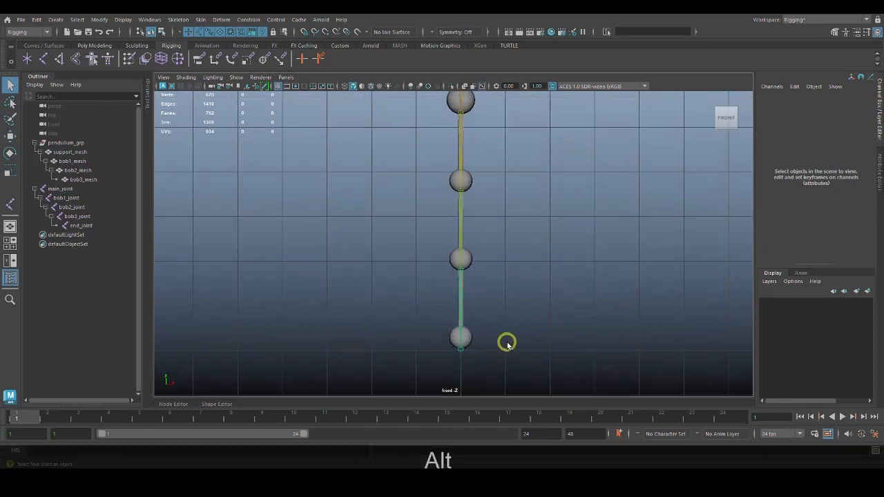
pyautogui.keyDown('alt'); pyautogui.moveTo(507, 339); pyautogui.dragTo(511, 319, button='middle'); pyautogui.keyUp('alt')
pyautogui.scroll(-1, 511, 319)
pyautogui.scroll(2, 513, 321)
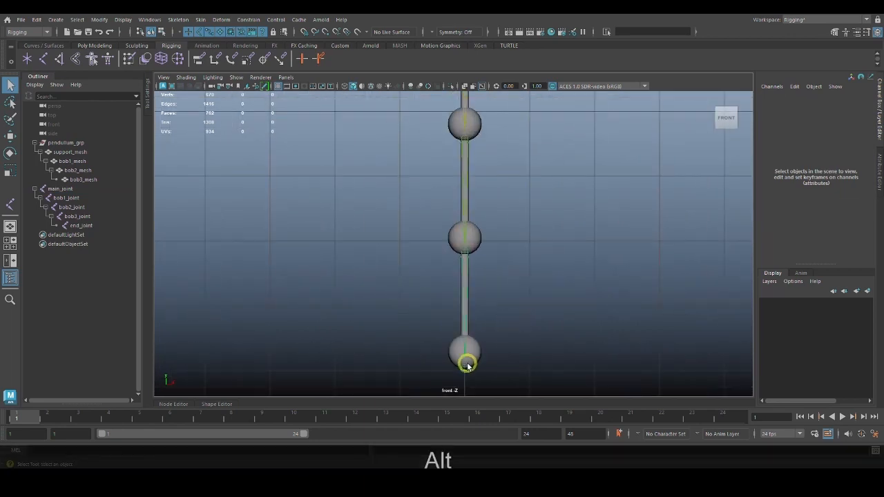
pyautogui.keyDown('alt'); pyautogui.moveTo(503, 250); pyautogui.dragTo(495, 332, button='middle'); pyautogui.keyUp('alt')
pyautogui.keyDown('alt'); pyautogui.moveTo(502, 251); pyautogui.dragTo(491, 272, button='middle'); pyautogui.keyUp('alt')
pyautogui.scroll(1, 509, 301)
pyautogui.keyDown('alt'); pyautogui.moveTo(490, 272); pyautogui.dragTo(491, 309, button='right'); pyautogui.keyUp('alt')
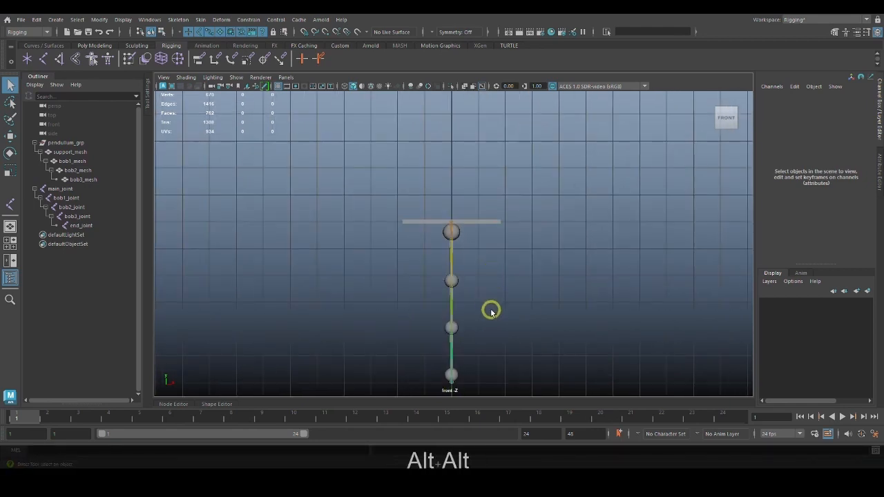
pyautogui.keyDown('alt'); pyautogui.moveTo(485, 259); pyautogui.dragTo(478, 215, button='middle'); pyautogui.keyUp('alt')
pyautogui.keyDown('alt'); pyautogui.moveTo(486, 264); pyautogui.dragTo(481, 245, button='middle'); pyautogui.keyUp('alt')
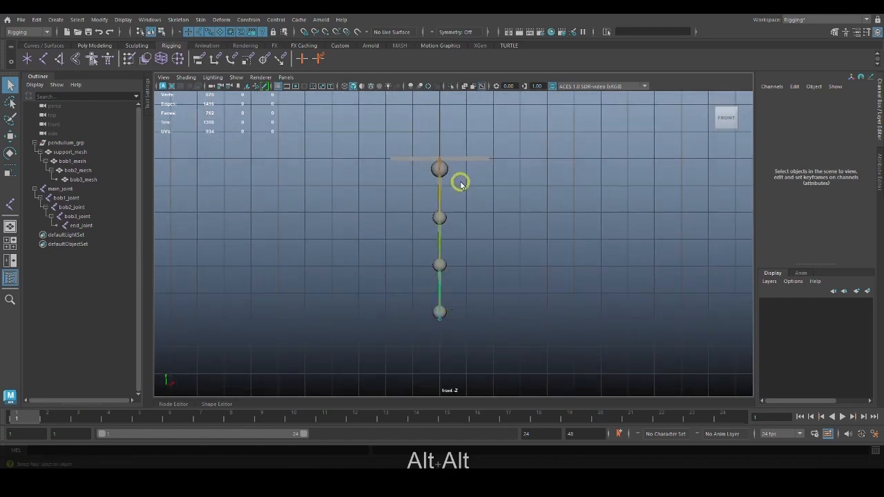
pyautogui.keyDown('alt'); pyautogui.moveTo(465, 226); pyautogui.dragTo(466, 250, button='right'); pyautogui.keyUp('alt')
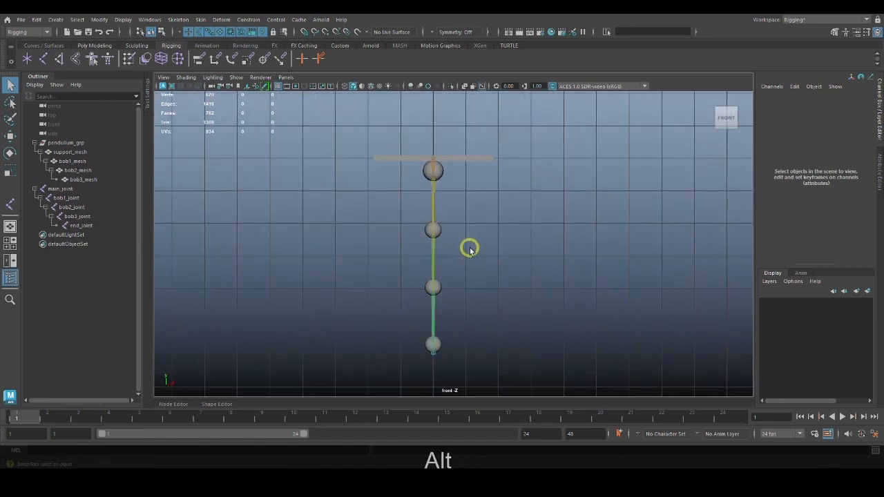
# Select support_mesh and main_joint in turn to inspect their skin cluster connections, and clear the selection
pyautogui.click(437, 162)
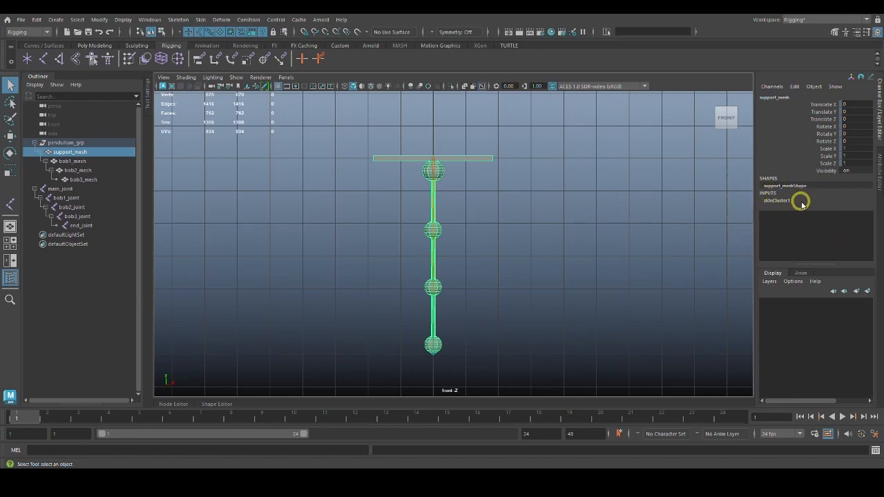
pyautogui.click(560, 201)
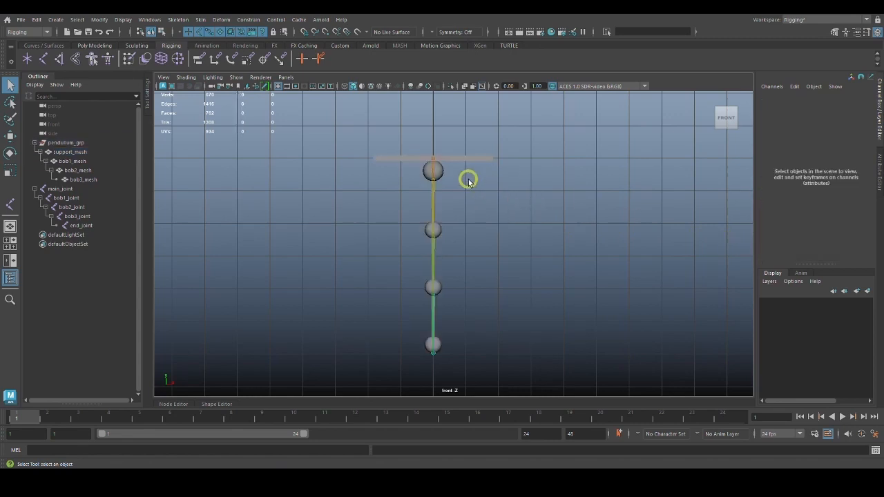
pyautogui.click(435, 171)
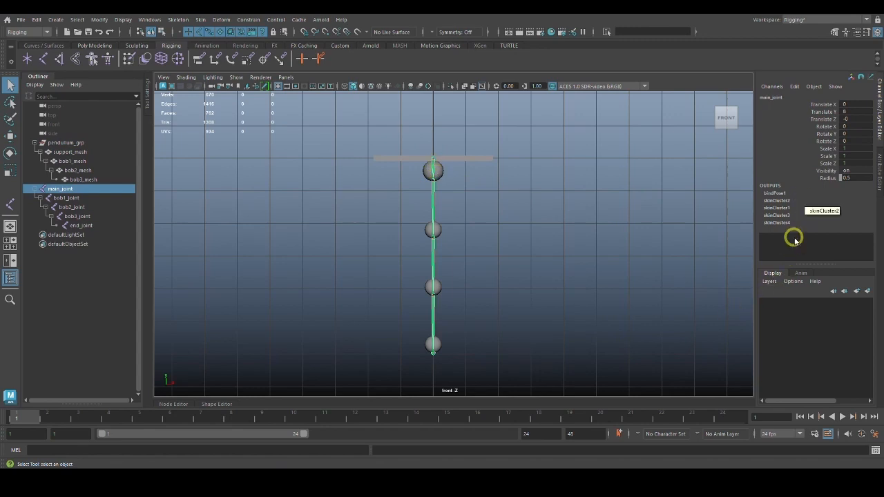
pyautogui.click(435, 199)
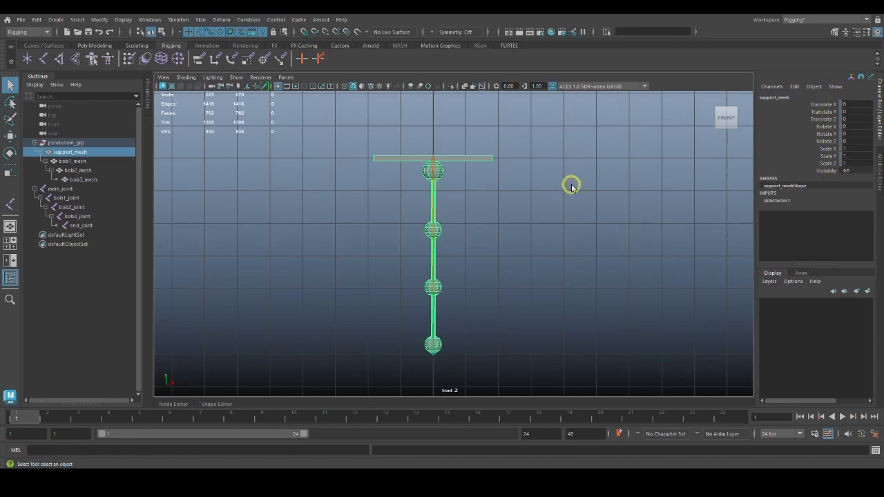
pyautogui.click(540, 238)
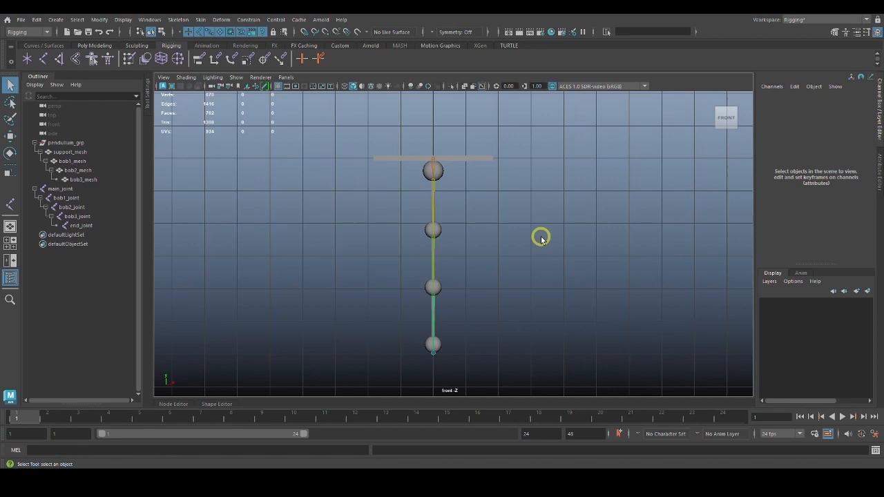
# Review the Bind Skin options, including the bind method, and close them without applying anything
pyautogui.click(200, 19)
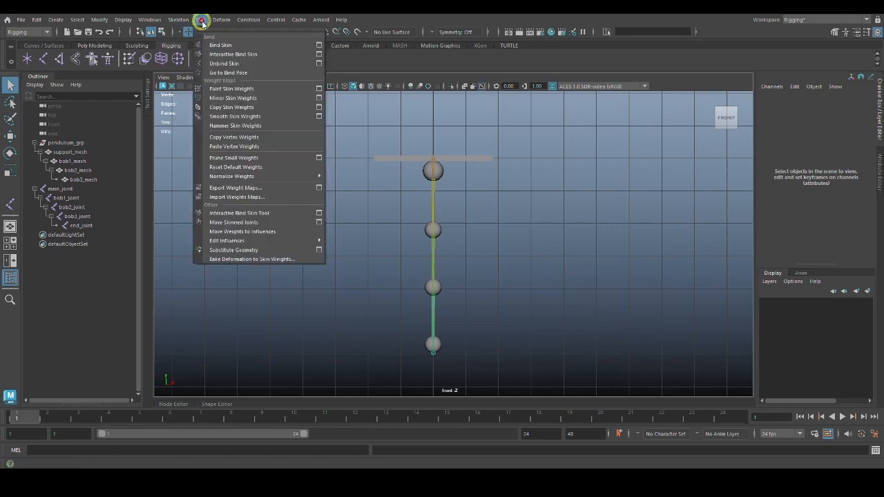
pyautogui.click(318, 45)
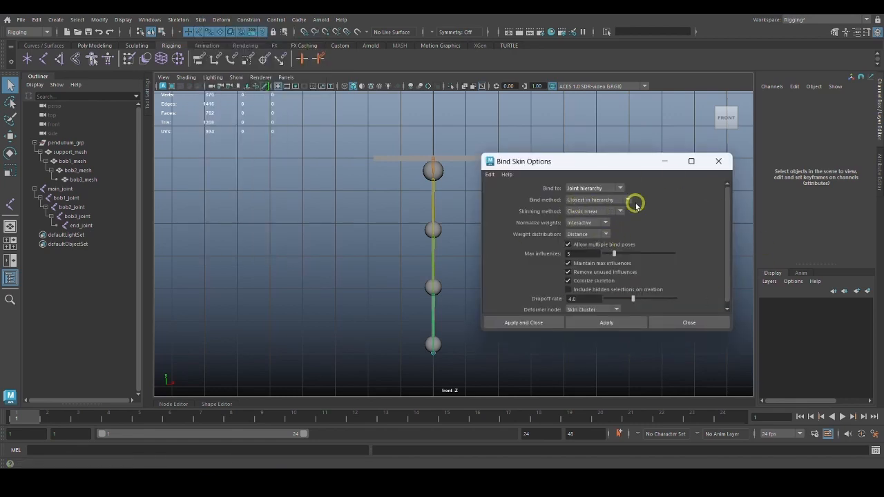
pyautogui.click(719, 161)
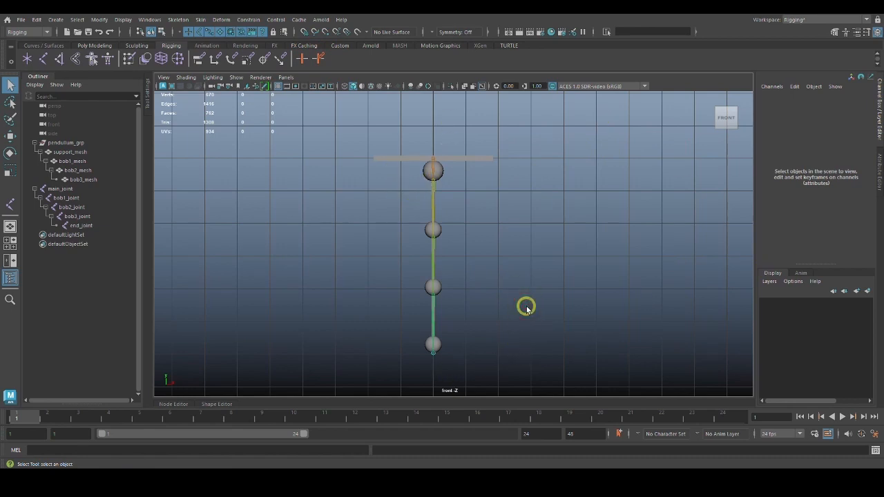
# Test the binding by moving main_joint, and undo the move
pyautogui.click(432, 160)
pyautogui.press('w')
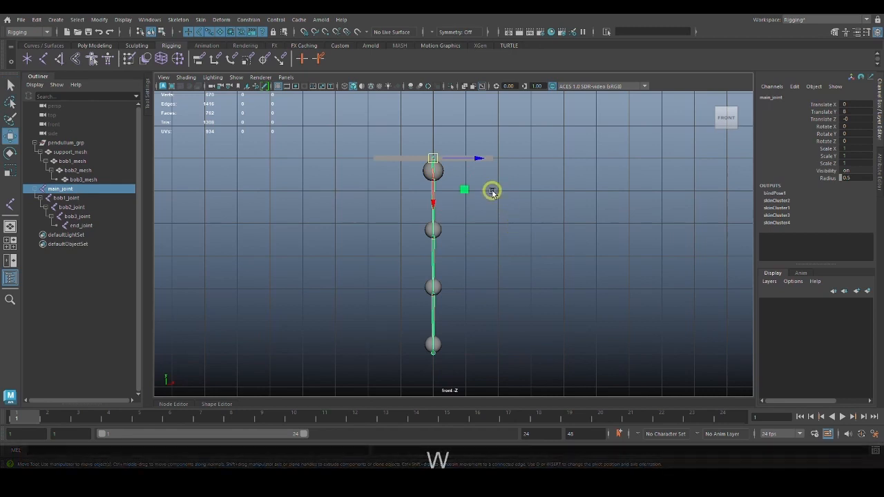
pyautogui.moveTo(478, 160)
pyautogui.mouseDown()
pyautogui.moveTo(535, 162)
pyautogui.moveTo(493, 162)
pyautogui.moveTo(472, 176)
pyautogui.mouseUp()
pyautogui.hotkey('ctrl', 'z')
pyautogui.hotkey('ctrl', 'z')
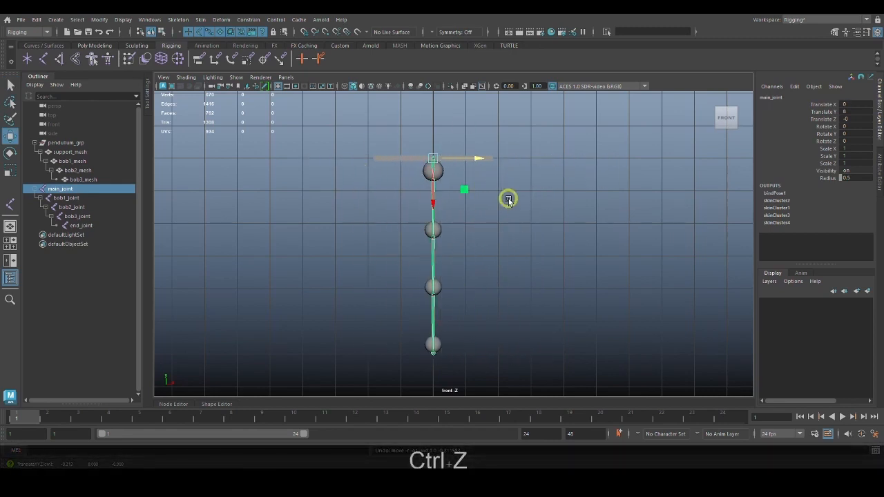
# Test rotating and scaling main_joint, undoing each transform, and clear the selection
pyautogui.press('e')
pyautogui.moveTo(478, 142); pyautogui.dragTo(481, 182)
pyautogui.hotkey('ctrl', 'z')
pyautogui.press('r')
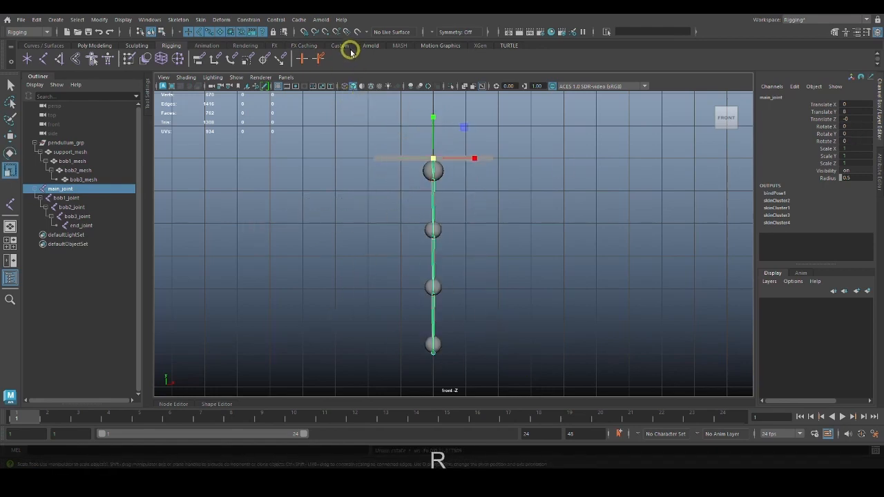
pyautogui.moveTo(433, 158); pyautogui.dragTo(570, 184)
pyautogui.hotkey('ctrl', 'z')
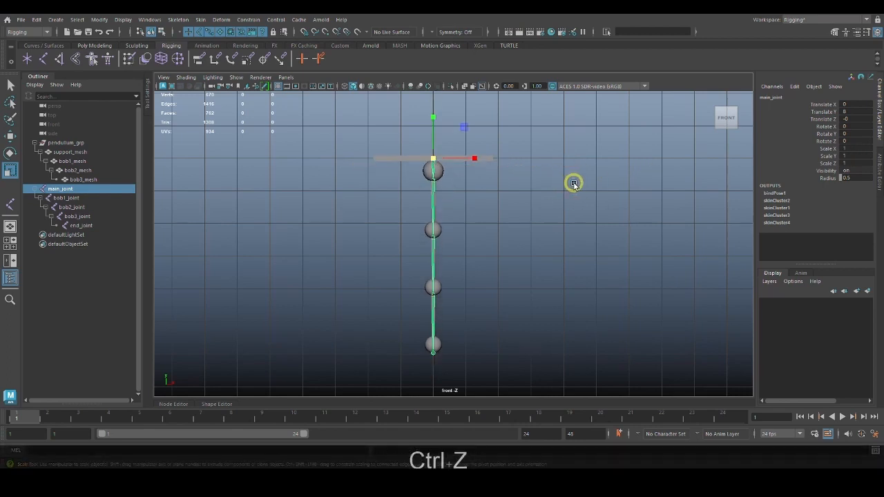
pyautogui.click(572, 184)
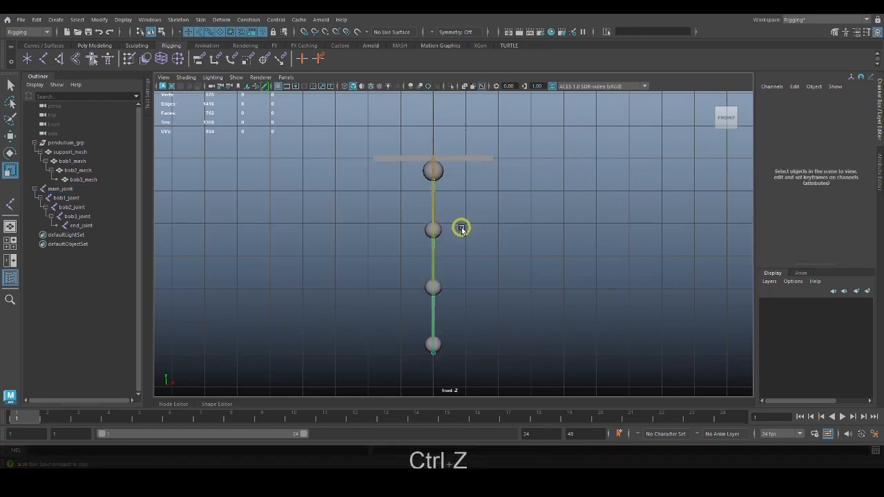
# Test rotating bob1_joint to see how the lower bobs follow, and undo the rotation
pyautogui.click(431, 174)
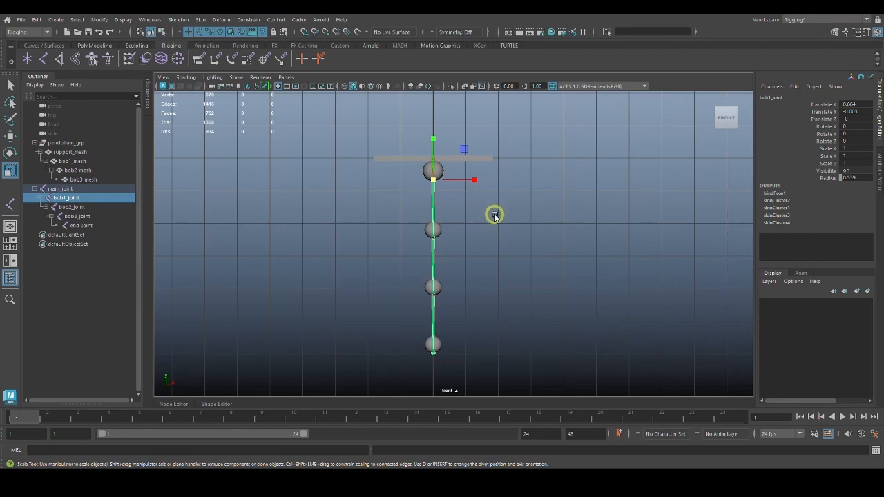
pyautogui.press('e')
pyautogui.moveTo(465, 164); pyautogui.dragTo(487, 183)
pyautogui.press('ctrl')
pyautogui.hotkey('ctrl', 'z')
pyautogui.hotkey('ctrl', 'z')
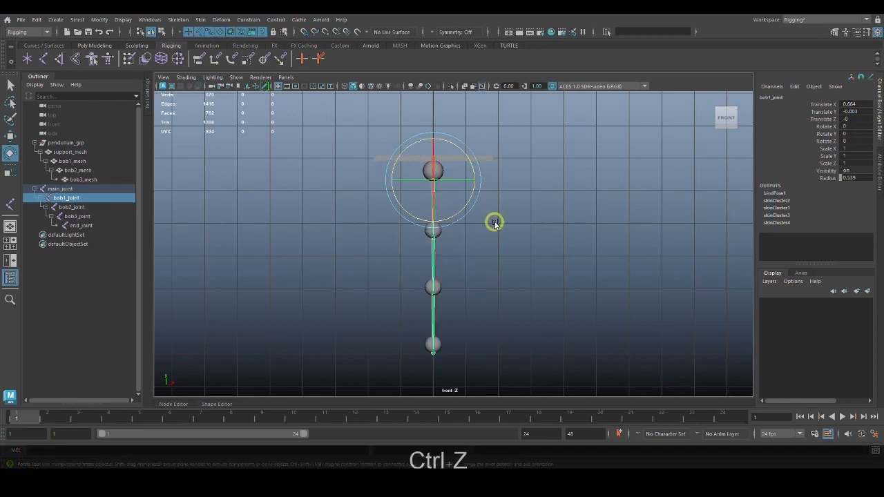
# Test rotating bob2_joint to check how the meshes deform, and undo the rotation
pyautogui.click(432, 232)
pyautogui.moveTo(465, 214); pyautogui.dragTo(468, 235)
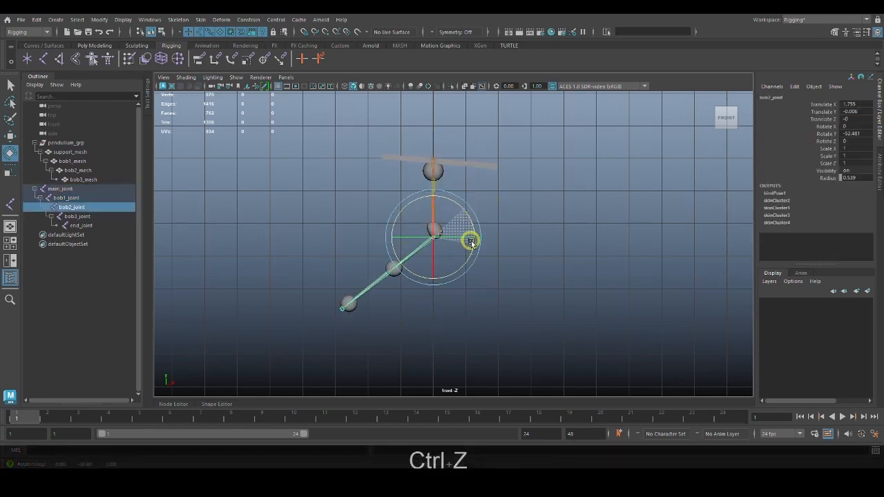
pyautogui.hotkey('ctrl', 'z')
pyautogui.hotkey('ctrl', 'z')
pyautogui.keyDown('alt'); pyautogui.moveTo(535, 260); pyautogui.dragTo(555, 334, button='right'); pyautogui.keyUp('alt')
pyautogui.keyDown('alt'); pyautogui.moveTo(555, 335); pyautogui.dragTo(556, 322, button='middle'); pyautogui.keyUp('alt')
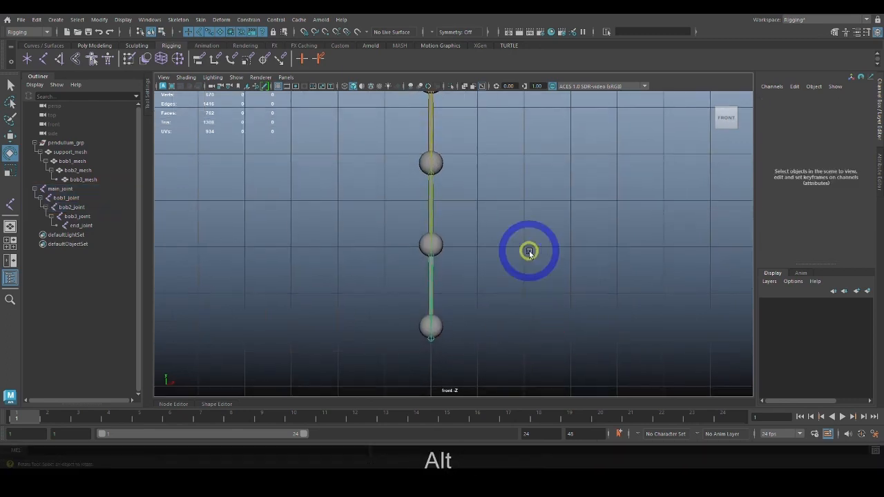
pyautogui.keyDown('alt'); pyautogui.moveTo(529, 250); pyautogui.dragTo(539, 337, button='middle'); pyautogui.keyUp('alt')
pyautogui.keyDown('alt'); pyautogui.moveTo(553, 296); pyautogui.dragTo(550, 275, button='middle'); pyautogui.keyUp('alt')
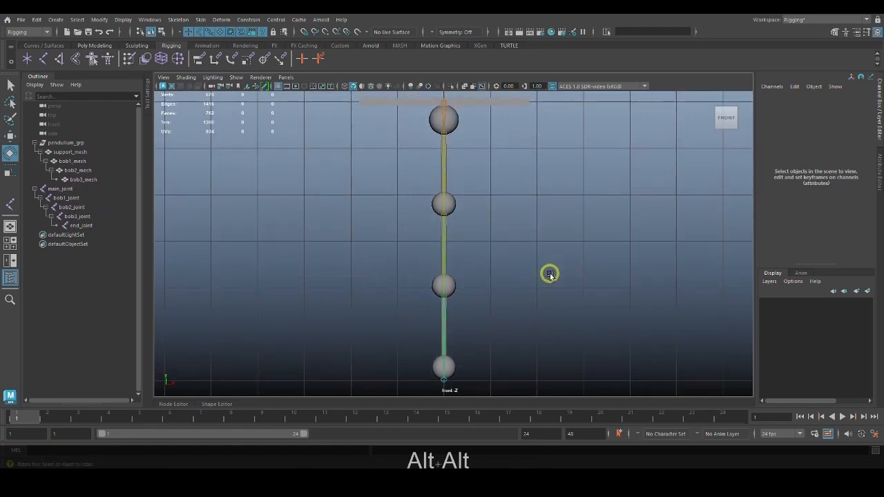
pyautogui.scroll(-3, 551, 275)
pyautogui.scroll(1, 552, 274)
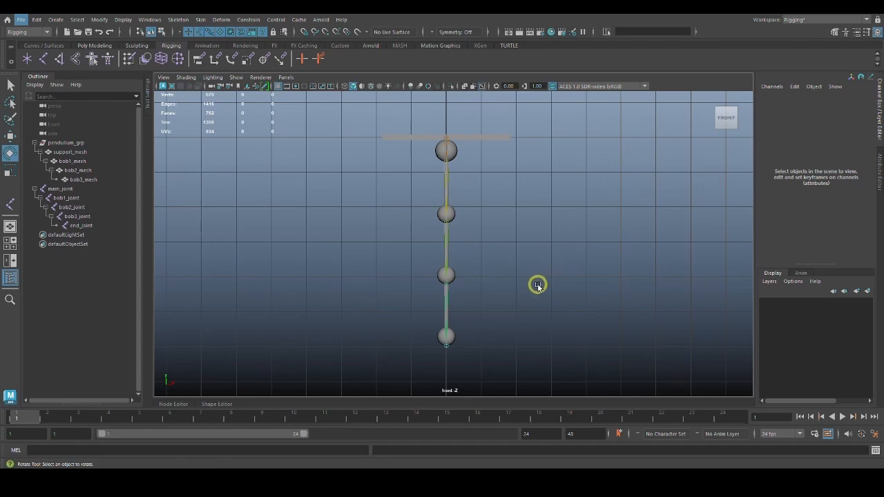
# Open the Paint Skin Weights tool with its settings for support_mesh and hide the Outliner
pyautogui.keyDown('alt'); pyautogui.moveTo(538, 285); pyautogui.dragTo(522, 279, button='middle'); pyautogui.keyUp('alt')
pyautogui.keyDown('alt'); pyautogui.moveTo(539, 222); pyautogui.dragTo(555, 219, button='middle'); pyautogui.keyUp('alt')
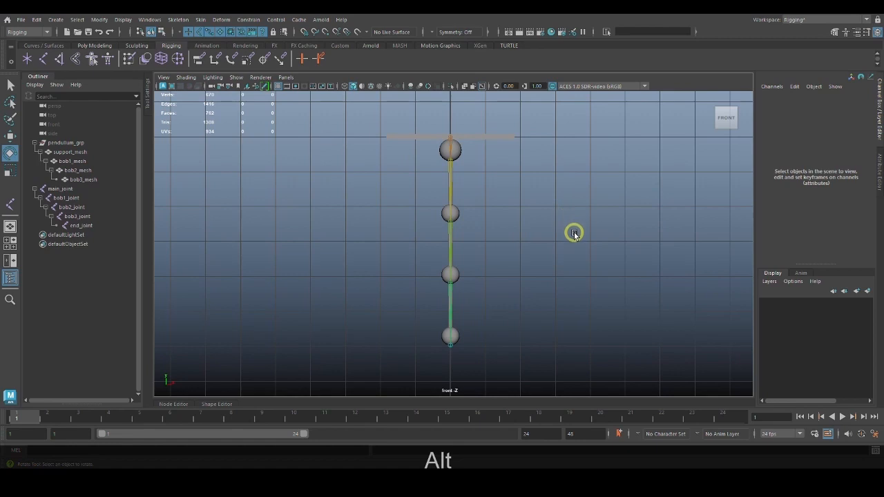
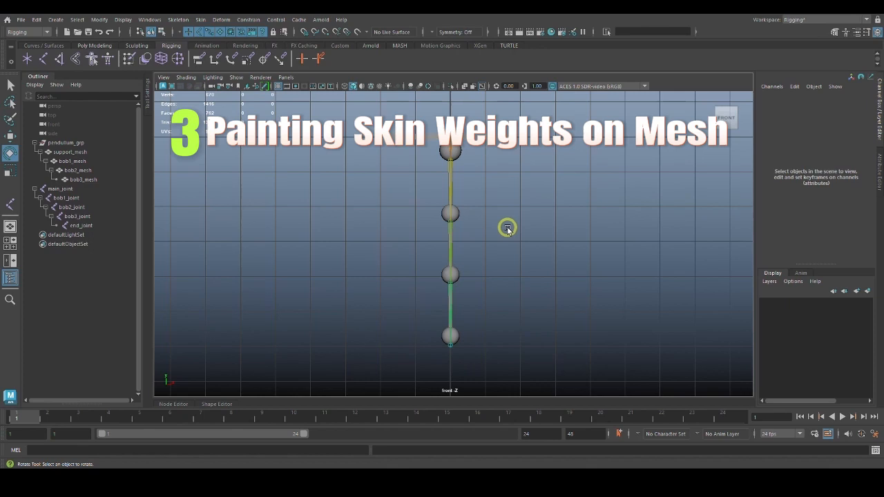
pyautogui.click(460, 152)
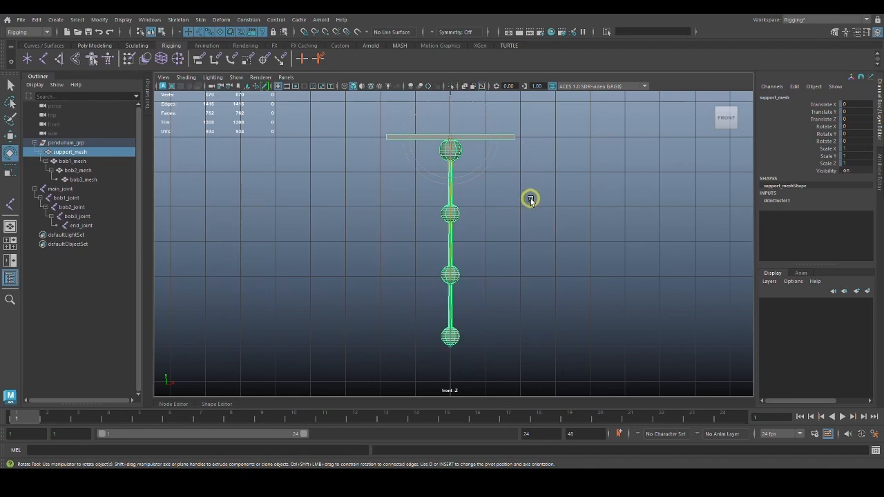
pyautogui.press('q')
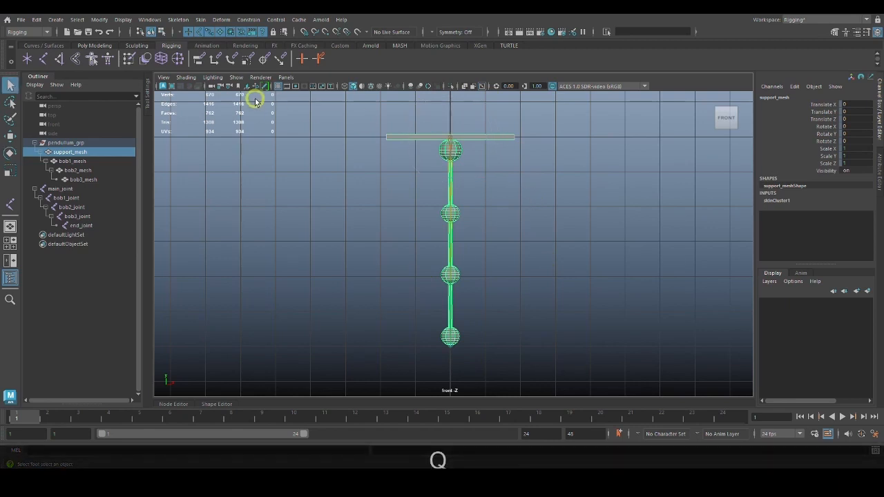
pyautogui.click(202, 19)
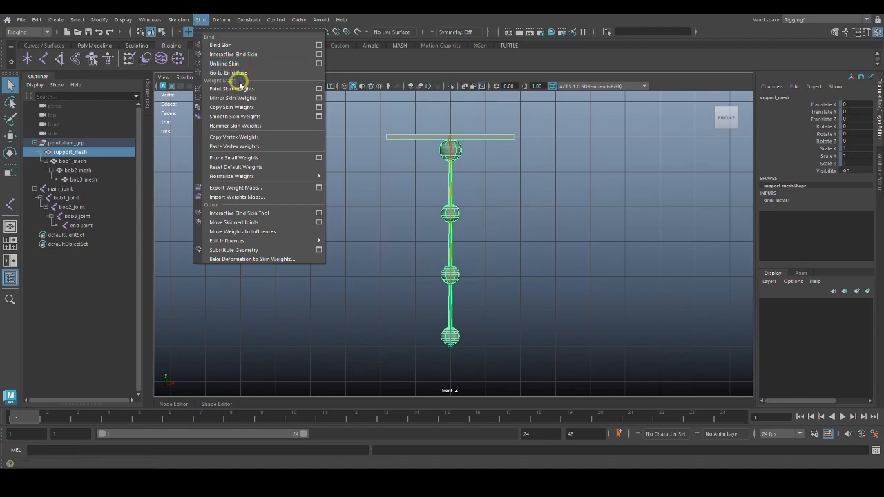
pyautogui.click(317, 90)
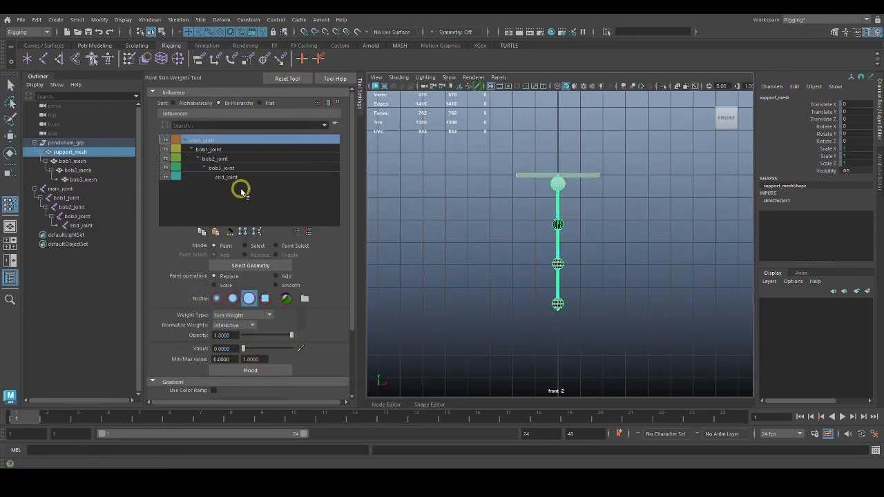
pyautogui.click(32, 81)
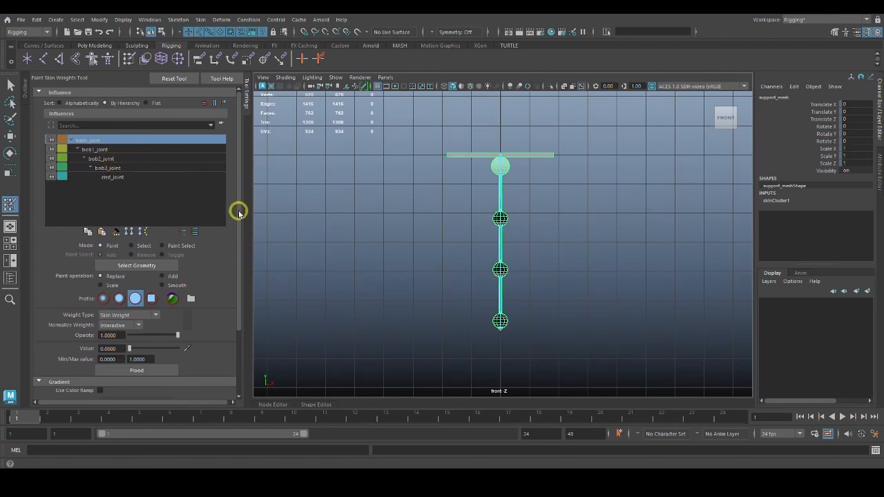
# Examine the Paint Skin Weights settings and main_joint's influence on the support and its ball in the perspective view
pyautogui.moveTo(238, 212)
pyautogui.mouseDown()
pyautogui.moveTo(237, 277)
pyautogui.moveTo(249, 215)
pyautogui.moveTo(252, 304)
pyautogui.moveTo(252, 249)
pyautogui.mouseUp()
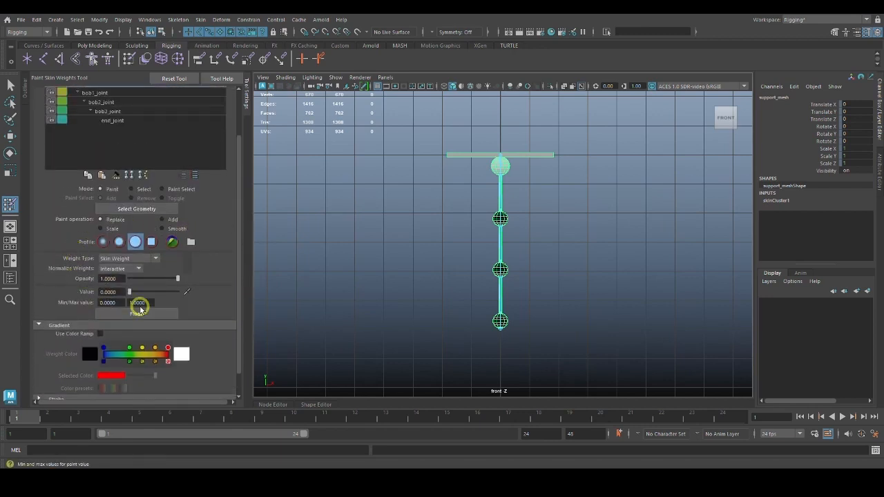
pyautogui.moveTo(237, 306)
pyautogui.mouseDown()
pyautogui.moveTo(239, 334)
pyautogui.moveTo(245, 308)
pyautogui.mouseUp()
pyautogui.scroll(2, 556, 285)
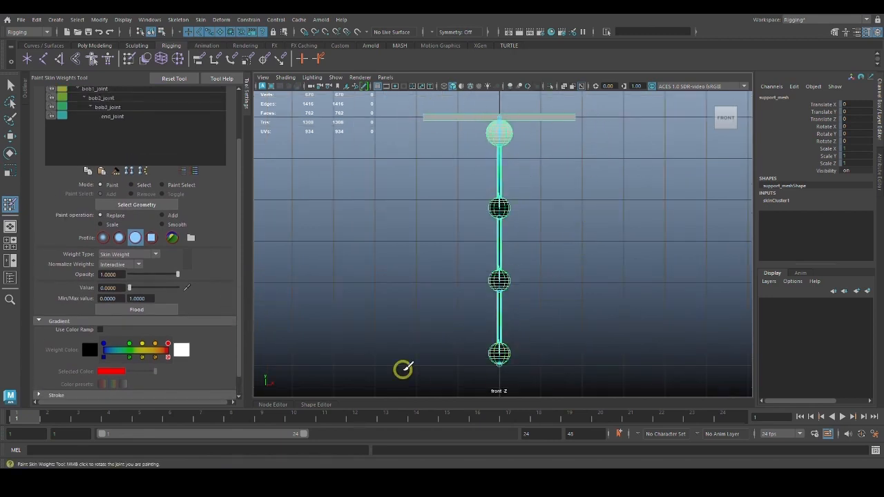
pyautogui.moveTo(239, 233); pyautogui.dragTo(241, 175)
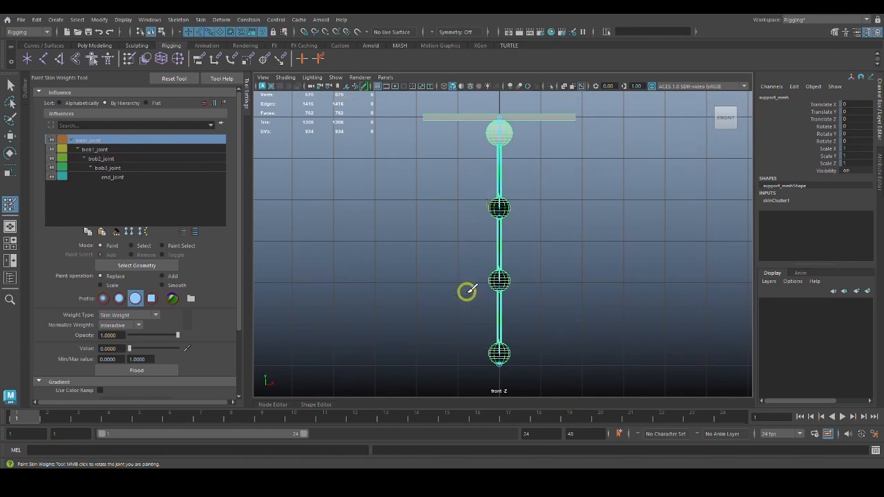
pyautogui.scroll(3, 589, 268)
pyautogui.keyDown('alt'); pyautogui.moveTo(587, 201); pyautogui.dragTo(582, 348, button='middle'); pyautogui.keyUp('alt')
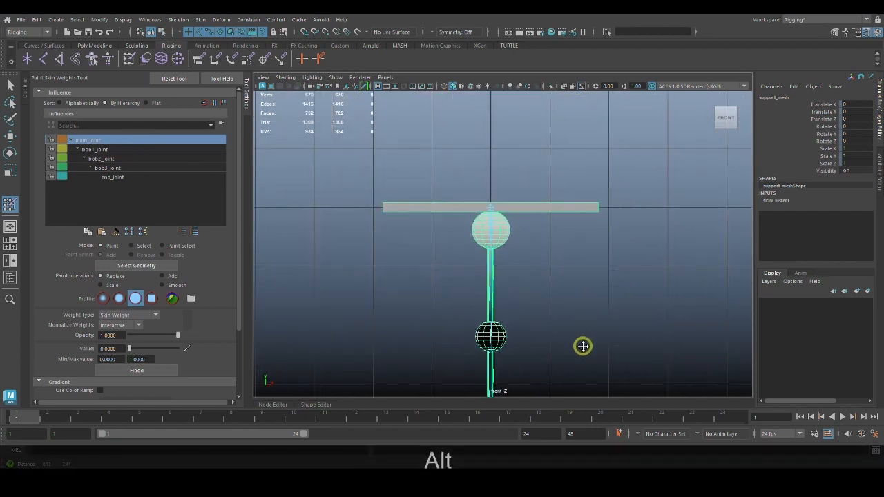
pyautogui.press('space')
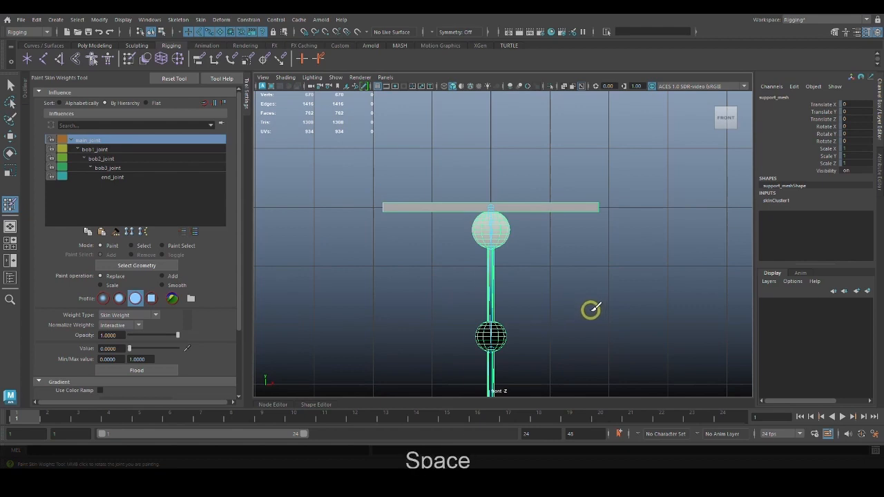
pyautogui.click(592, 286)
pyautogui.keyDown('alt'); pyautogui.moveTo(604, 272); pyautogui.dragTo(621, 310); pyautogui.keyUp('alt')
pyautogui.keyDown('alt'); pyautogui.moveTo(617, 314); pyautogui.dragTo(592, 324, button='middle'); pyautogui.keyUp('alt')
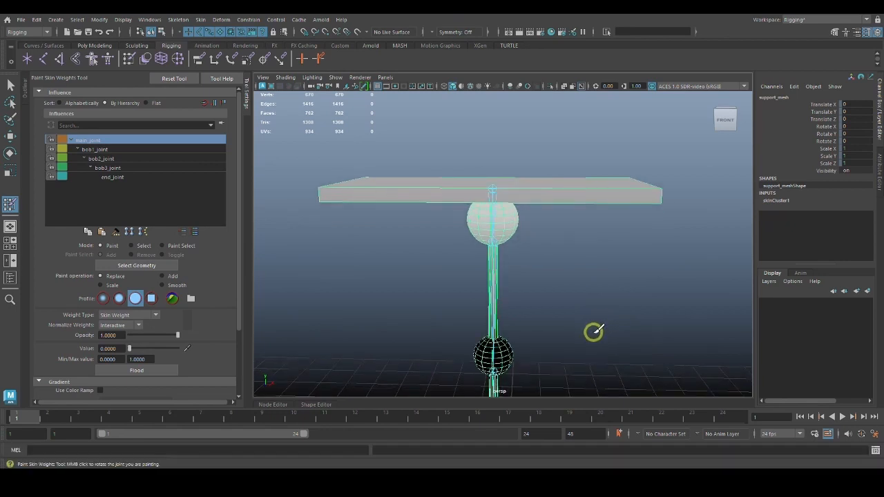
pyautogui.keyDown('alt'); pyautogui.moveTo(591, 332); pyautogui.dragTo(594, 313, button='middle'); pyautogui.keyUp('alt')
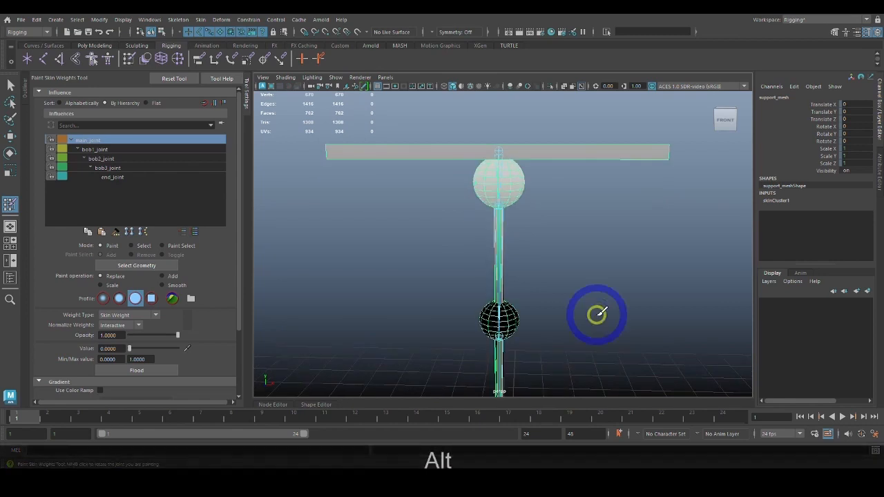
pyautogui.keyDown('alt'); pyautogui.moveTo(624, 278); pyautogui.dragTo(619, 308, button='middle'); pyautogui.keyUp('alt')
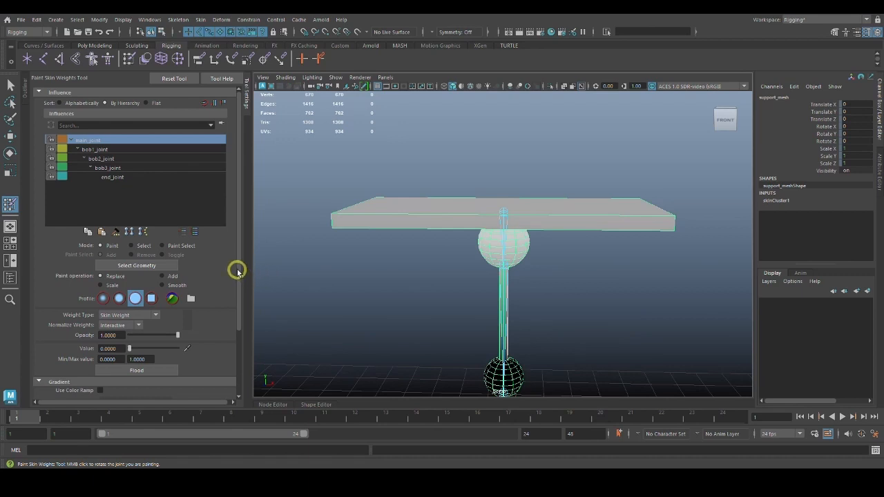
# Set the paint value to 1.0 for main_joint and enlarge the brush for the support slab
pyautogui.moveTo(237, 270); pyautogui.dragTo(237, 316)
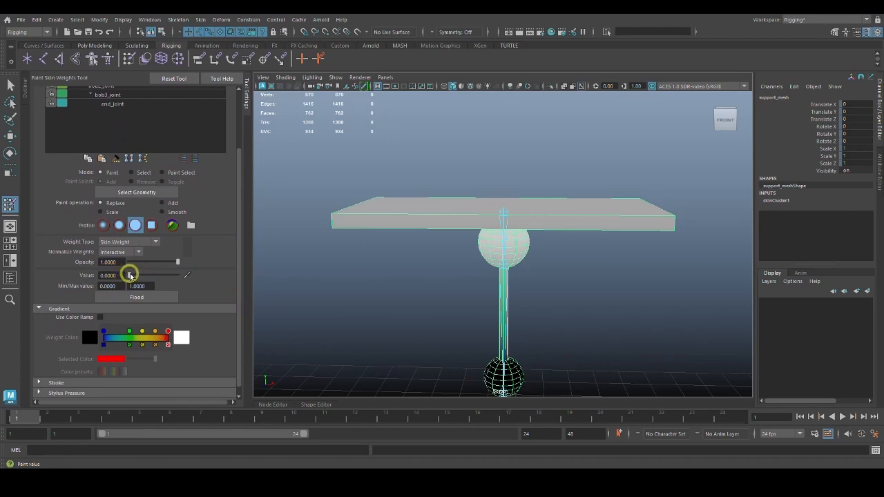
pyautogui.moveTo(124, 276); pyautogui.dragTo(205, 283)
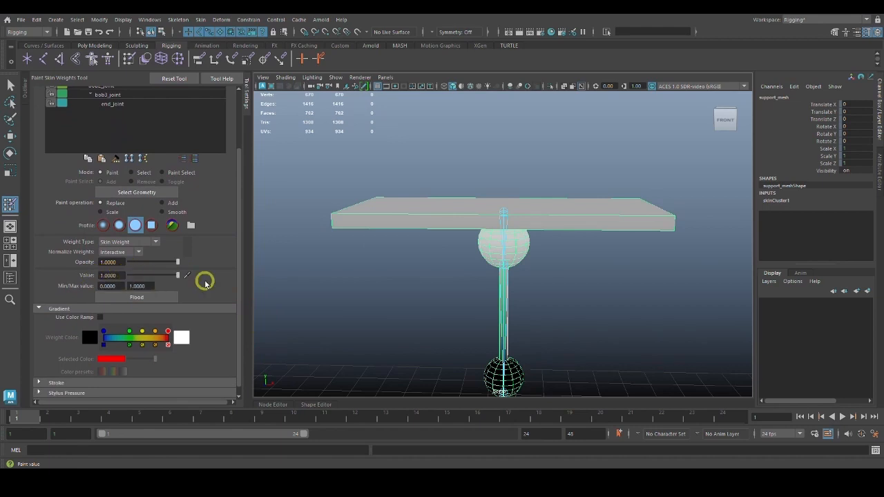
pyautogui.click(212, 282)
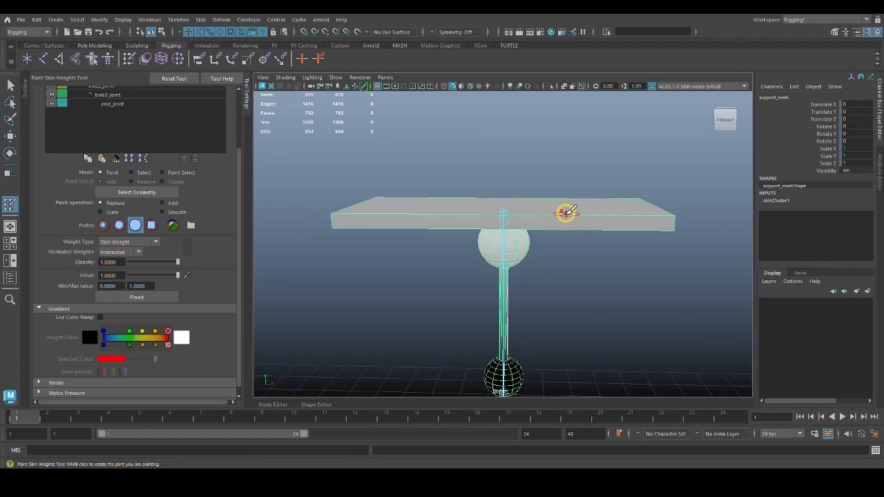
pyautogui.press('b')
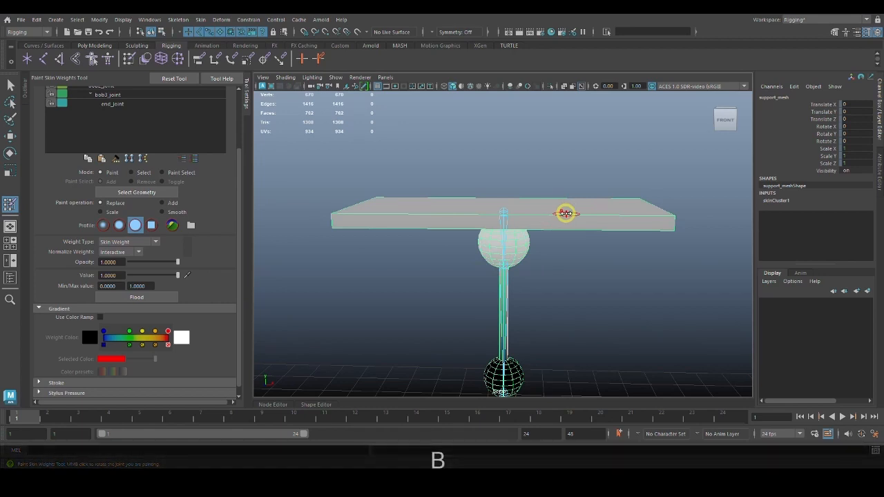
pyautogui.moveTo(566, 214)
pyautogui.mouseDown()
pyautogui.moveTo(614, 212)
pyautogui.moveTo(581, 215)
pyautogui.mouseUp()
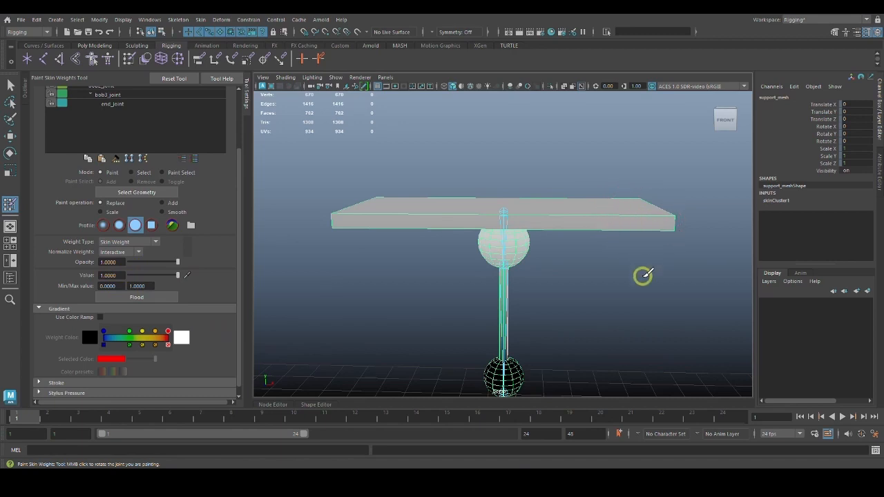
# Paint full main_joint weight over all sides of the support slab with the Replace operation
pyautogui.keyDown('alt'); pyautogui.moveTo(641, 274); pyautogui.dragTo(633, 302); pyautogui.keyUp('alt')
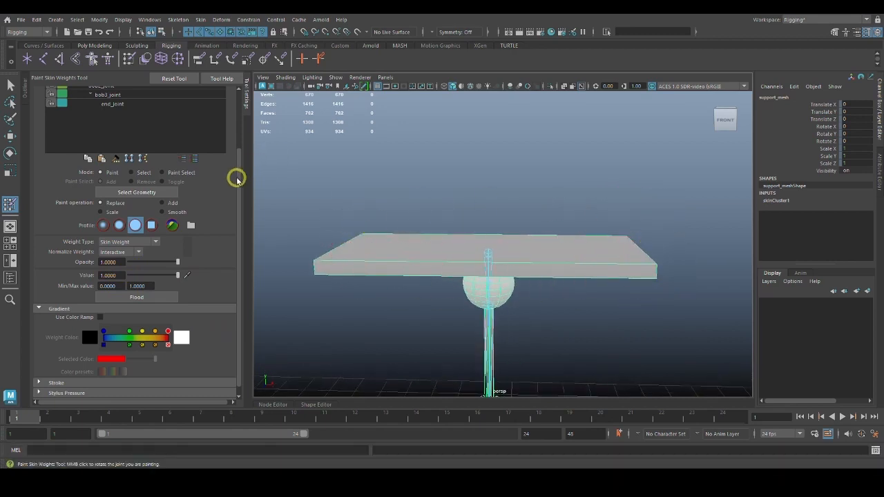
pyautogui.moveTo(239, 175); pyautogui.dragTo(241, 113)
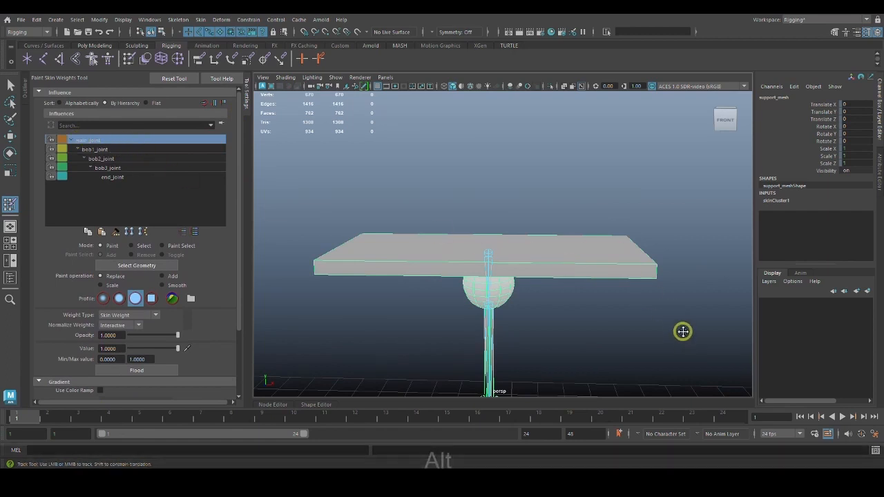
pyautogui.keyDown('alt'); pyautogui.moveTo(681, 332); pyautogui.dragTo(697, 193); pyautogui.keyUp('alt')
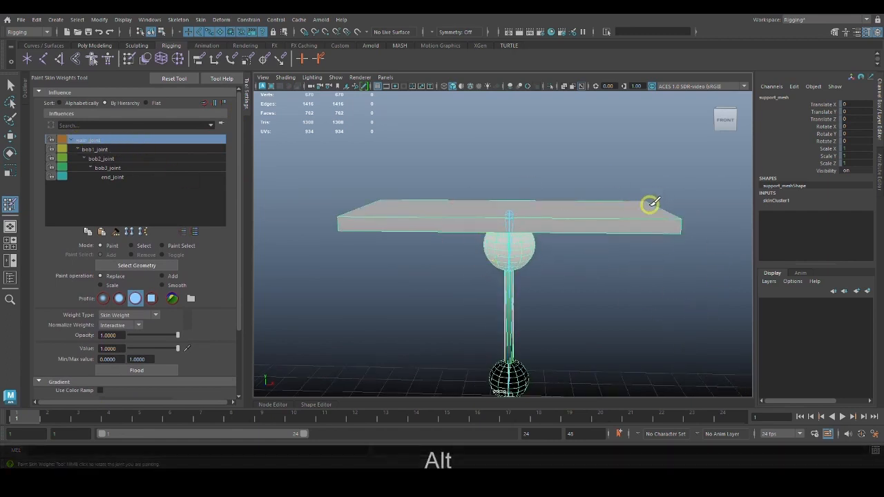
pyautogui.keyDown('alt'); pyautogui.moveTo(690, 279); pyautogui.dragTo(562, 302); pyautogui.keyUp('alt')
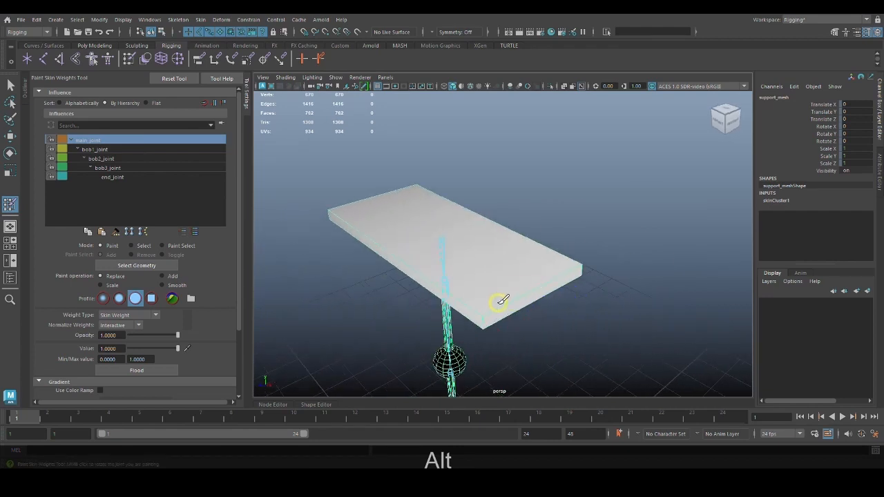
pyautogui.keyDown('alt'); pyautogui.moveTo(491, 328); pyautogui.dragTo(592, 308); pyautogui.keyUp('alt')
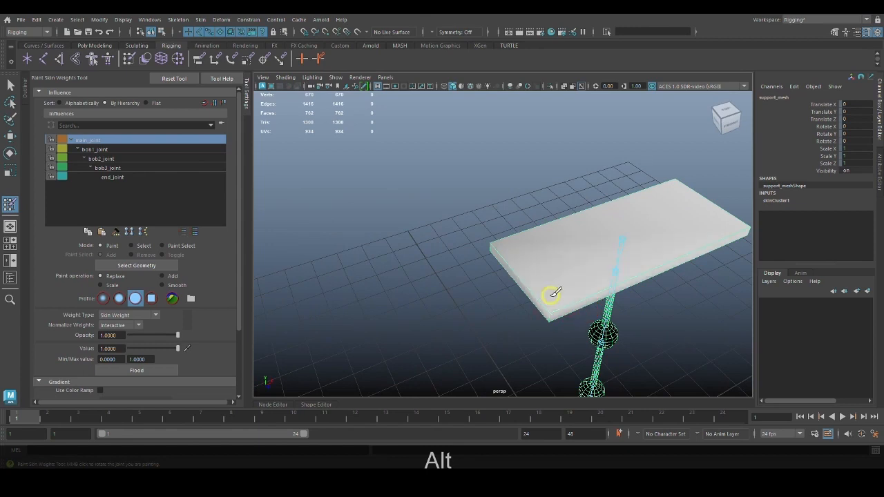
pyautogui.keyDown('alt'); pyautogui.moveTo(539, 324); pyautogui.dragTo(617, 298); pyautogui.keyUp('alt')
pyautogui.keyDown('alt'); pyautogui.moveTo(618, 299); pyautogui.dragTo(619, 305, button='right'); pyautogui.keyUp('alt')
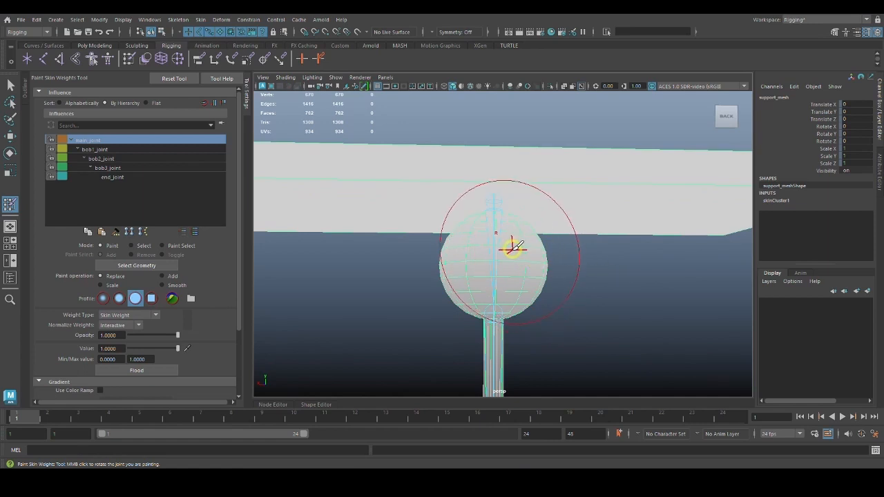
# Reduce the brush size and paint full main_joint weight onto the ball directly beneath the support slab
pyautogui.press('b')
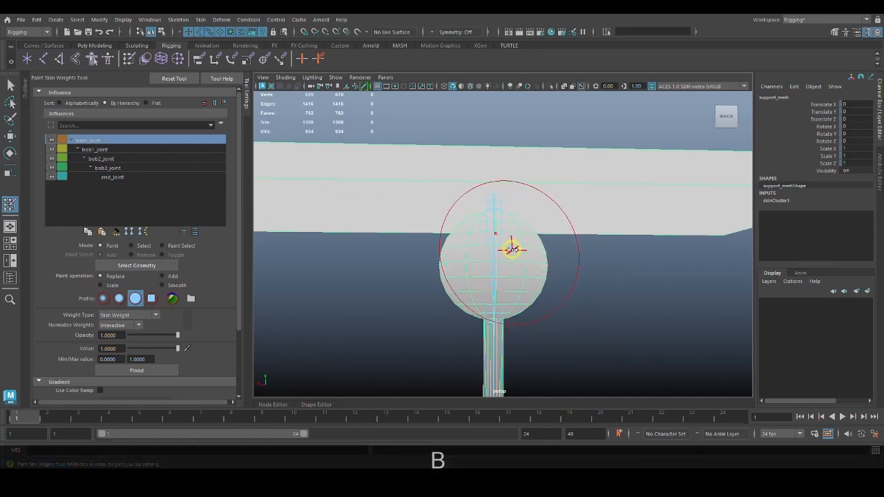
pyautogui.moveTo(511, 249); pyautogui.dragTo(469, 242)
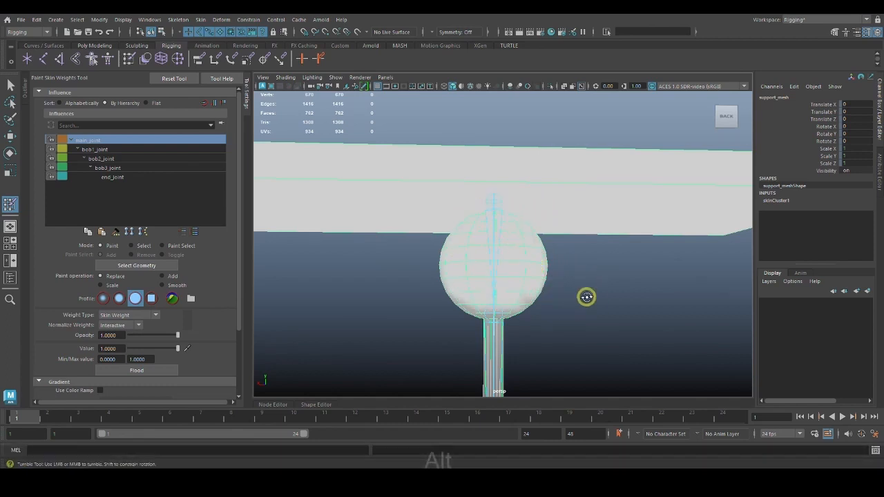
pyautogui.keyDown('alt'); pyautogui.moveTo(586, 296); pyautogui.dragTo(620, 306); pyautogui.keyUp('alt')
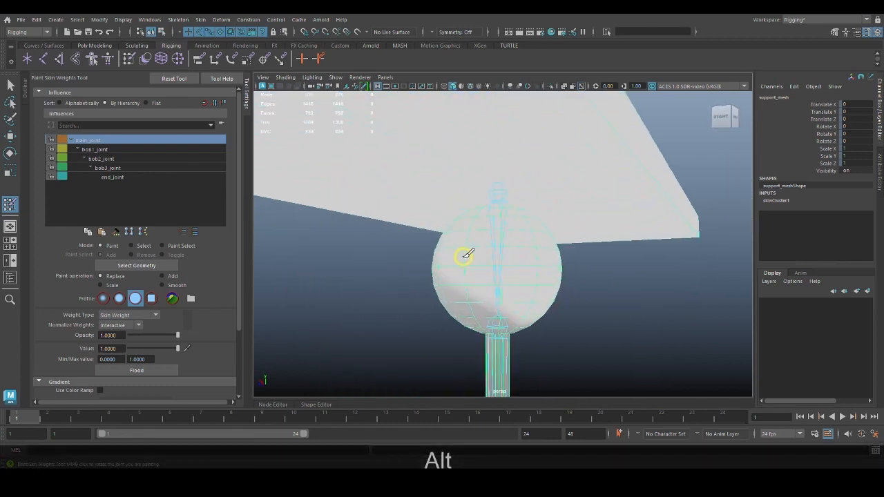
# Paint the remaining grey areas on the underside of the top sphere with full main_joint weight, using value 1
pyautogui.moveTo(601, 338)
pyautogui.keyDown('alt'); pyautogui.mouseDown()
pyautogui.moveTo(628, 326)
pyautogui.moveTo(583, 310)
pyautogui.moveTo(545, 227)
pyautogui.mouseUp(); pyautogui.keyUp('alt')
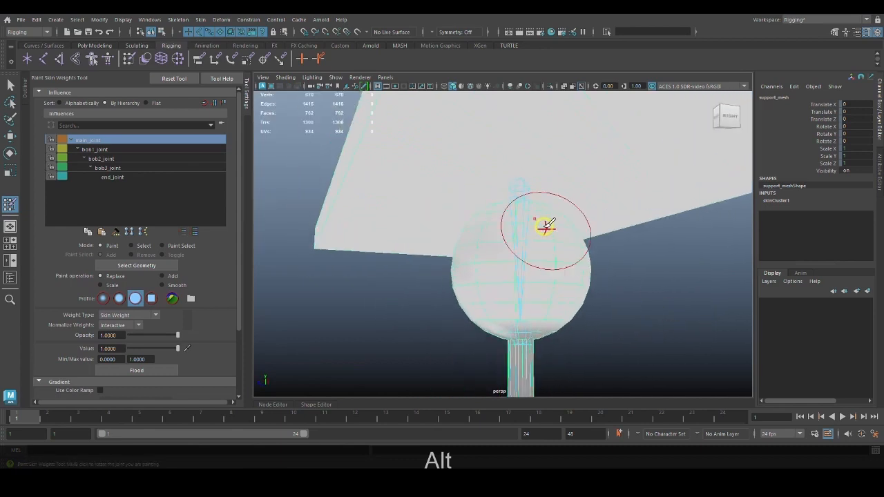
pyautogui.keyDown('alt'); pyautogui.moveTo(528, 270); pyautogui.dragTo(588, 310); pyautogui.keyUp('alt')
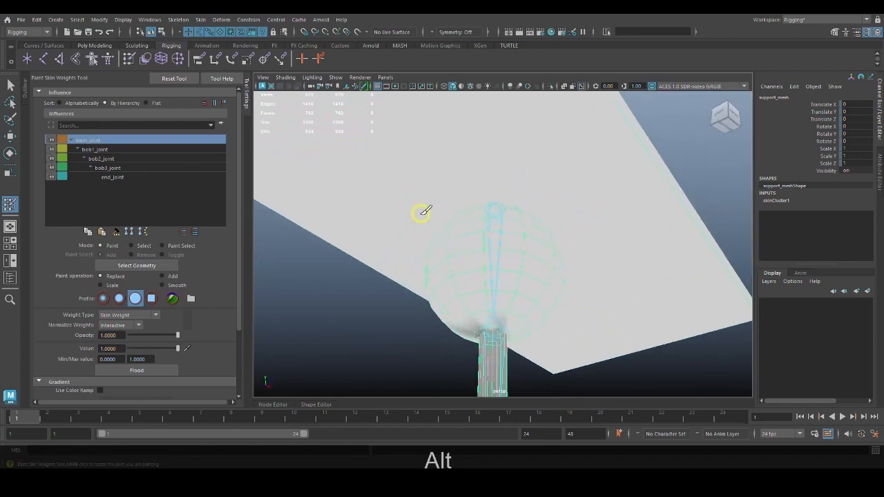
pyautogui.keyDown('alt'); pyautogui.moveTo(421, 210); pyautogui.dragTo(509, 221); pyautogui.keyUp('alt')
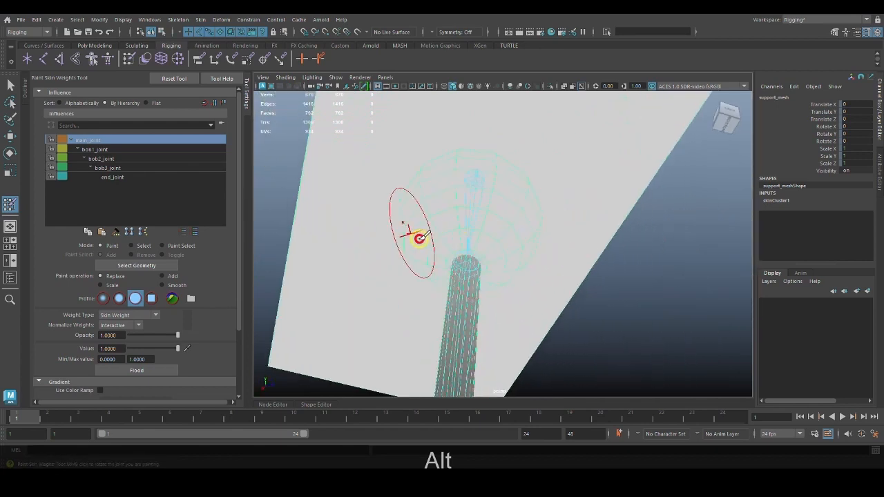
pyautogui.keyDown('alt'); pyautogui.moveTo(419, 233); pyautogui.dragTo(654, 295); pyautogui.keyUp('alt')
pyautogui.keyDown('alt'); pyautogui.moveTo(654, 295); pyautogui.dragTo(594, 252, button='right'); pyautogui.keyUp('alt')
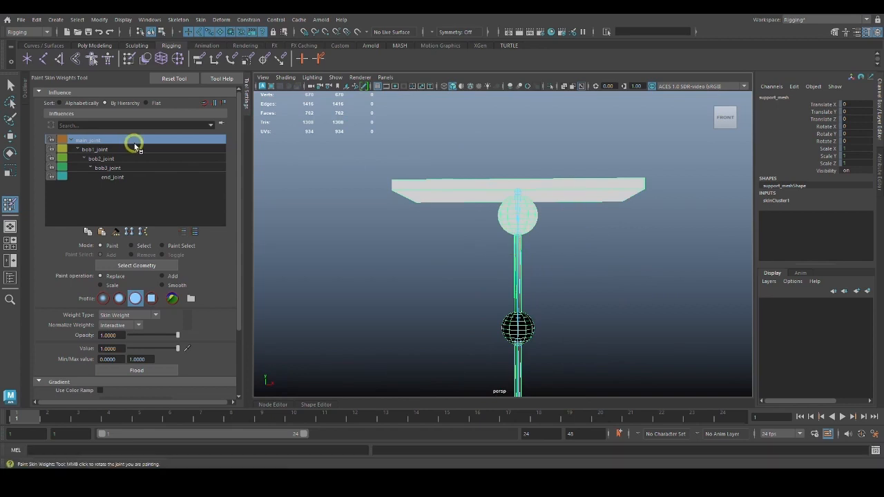
# Set the skin weight paint value to 0 and turn off X-ray joint display for the rod below the top sphere
pyautogui.keyDown('alt'); pyautogui.moveTo(570, 308); pyautogui.dragTo(548, 260, button='middle'); pyautogui.keyUp('alt')
pyautogui.keyDown('alt'); pyautogui.moveTo(548, 260); pyautogui.dragTo(649, 290, button='right'); pyautogui.keyUp('alt')
pyautogui.keyDown('alt'); pyautogui.moveTo(524, 138); pyautogui.dragTo(581, 230, button='middle'); pyautogui.keyUp('alt')
pyautogui.keyDown('alt'); pyautogui.moveTo(616, 293); pyautogui.dragTo(619, 289, button='right'); pyautogui.keyUp('alt')
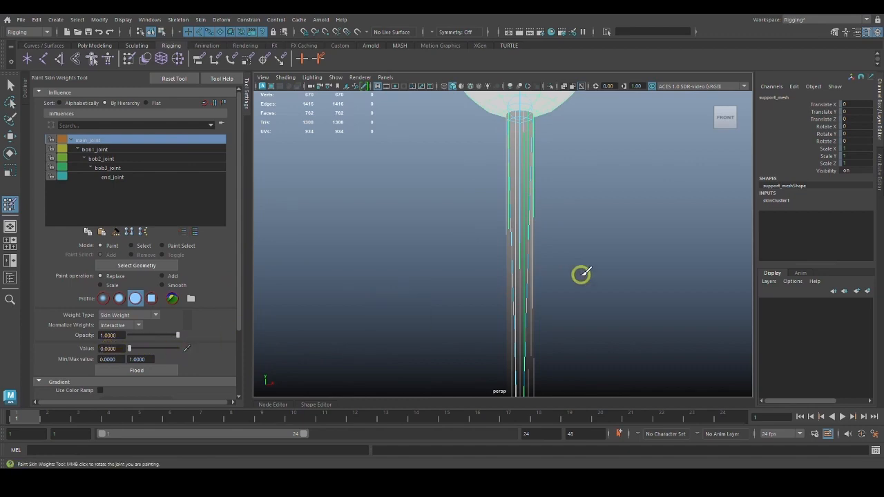
pyautogui.keyDown('alt'); pyautogui.moveTo(581, 274); pyautogui.dragTo(578, 332, button='middle'); pyautogui.keyUp('alt')
pyautogui.moveTo(514, 329)
pyautogui.keyDown('alt'); pyautogui.mouseDown()
pyautogui.moveTo(553, 306)
pyautogui.moveTo(587, 312)
pyautogui.moveTo(571, 308)
pyautogui.moveTo(582, 297)
pyautogui.moveTo(610, 312)
pyautogui.moveTo(596, 300)
pyautogui.moveTo(614, 243)
pyautogui.moveTo(564, 278)
pyautogui.moveTo(576, 281)
pyautogui.mouseUp(); pyautogui.keyUp('alt')
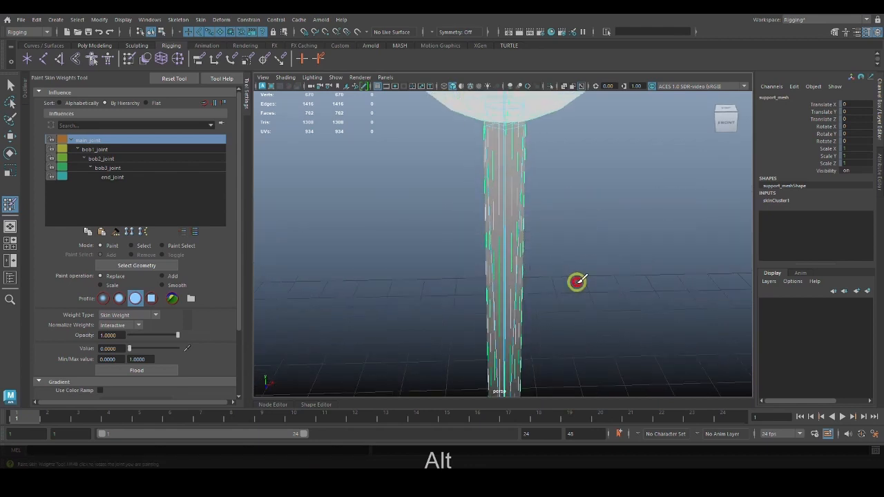
pyautogui.click(582, 87)
pyautogui.keyDown('alt'); pyautogui.moveTo(590, 170); pyautogui.dragTo(605, 233); pyautogui.keyUp('alt')
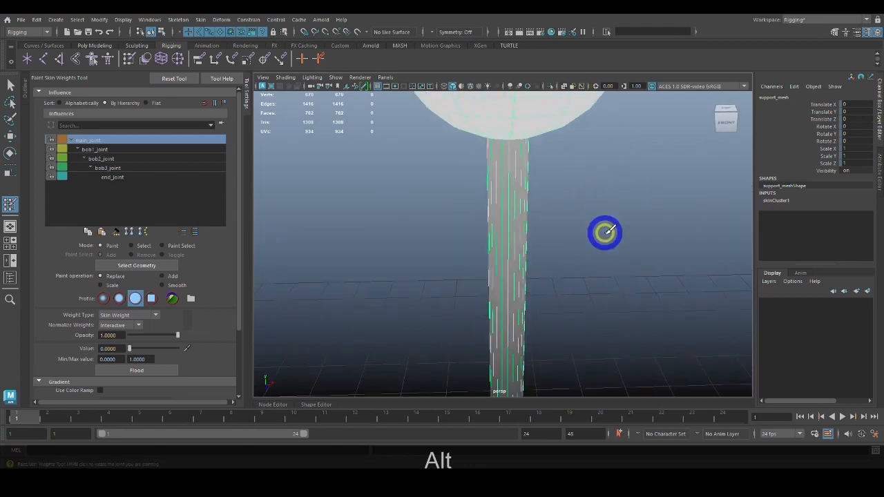
# Remove main_joint's influence from the upper end of the first rod by painting it with value 0 inside the top sphere
pyautogui.keyDown('alt'); pyautogui.moveTo(605, 233); pyautogui.dragTo(627, 252, button='middle'); pyautogui.keyUp('alt')
pyautogui.keyDown('alt'); pyautogui.moveTo(627, 253); pyautogui.dragTo(556, 208, button='right'); pyautogui.keyUp('alt')
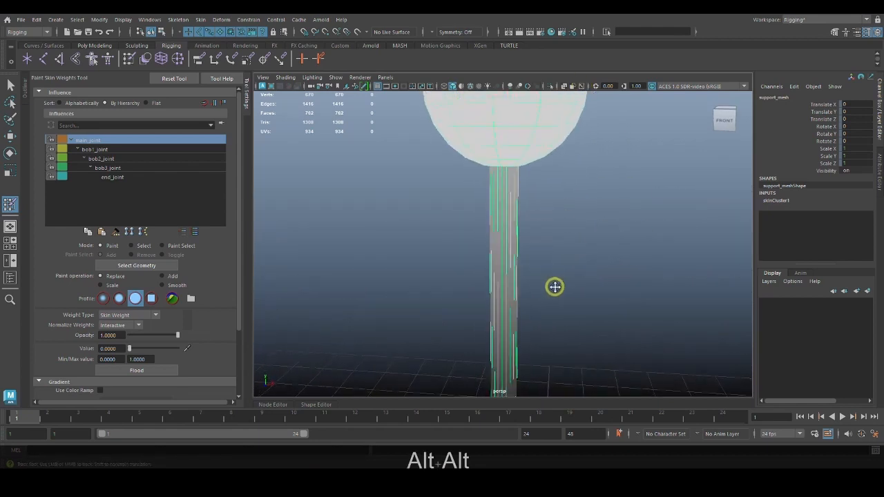
pyautogui.keyDown('alt'); pyautogui.moveTo(555, 286); pyautogui.dragTo(582, 231, button='middle'); pyautogui.keyUp('alt')
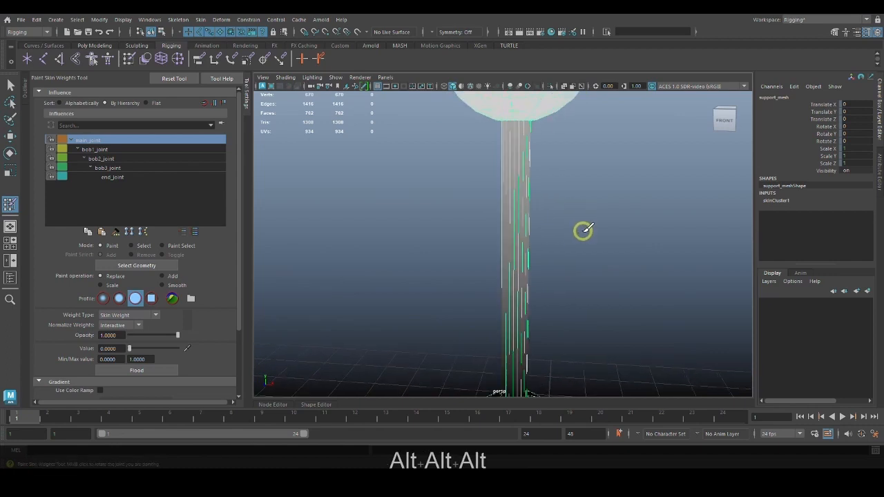
pyautogui.keyDown('alt'); pyautogui.moveTo(581, 238); pyautogui.dragTo(605, 261); pyautogui.keyUp('alt')
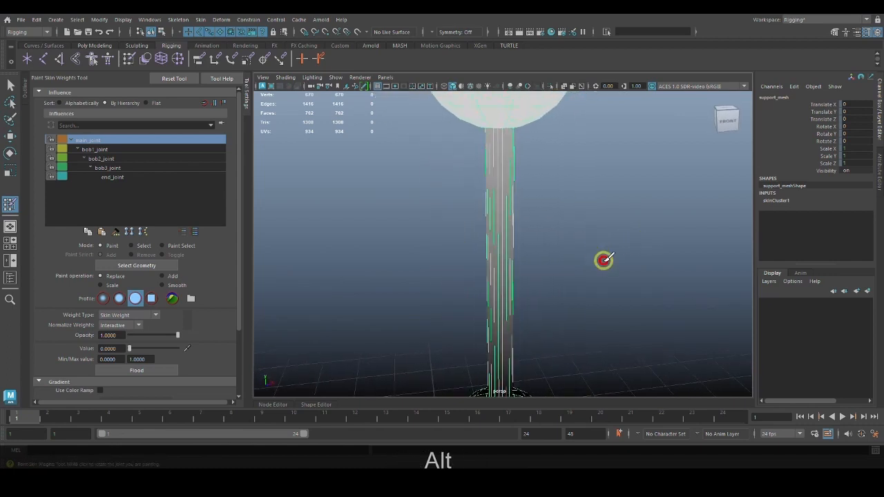
pyautogui.keyDown('alt'); pyautogui.moveTo(629, 264); pyautogui.dragTo(625, 229, button='middle'); pyautogui.keyUp('alt')
pyautogui.keyDown('alt'); pyautogui.moveTo(625, 229); pyautogui.dragTo(538, 203, button='right'); pyautogui.keyUp('alt')
pyautogui.keyDown('alt'); pyautogui.moveTo(538, 203); pyautogui.dragTo(557, 237, button='middle'); pyautogui.keyUp('alt')
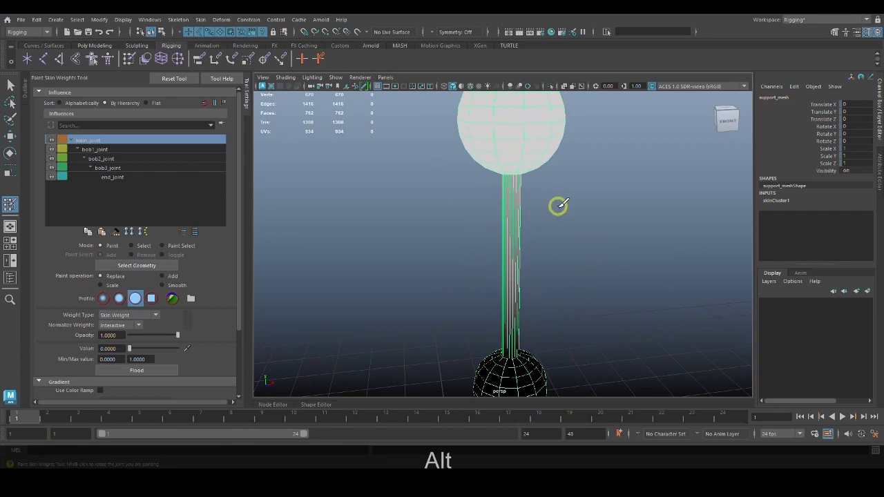
pyautogui.keyDown('alt'); pyautogui.moveTo(558, 205); pyautogui.dragTo(551, 314, button='middle'); pyautogui.keyUp('alt')
pyautogui.keyDown('alt'); pyautogui.moveTo(550, 313); pyautogui.dragTo(681, 333, button='right'); pyautogui.keyUp('alt')
pyautogui.keyDown('alt'); pyautogui.moveTo(579, 255); pyautogui.dragTo(610, 275, button='middle'); pyautogui.keyUp('alt')
pyautogui.keyDown('alt'); pyautogui.moveTo(599, 277); pyautogui.dragTo(652, 297, button='right'); pyautogui.keyUp('alt')
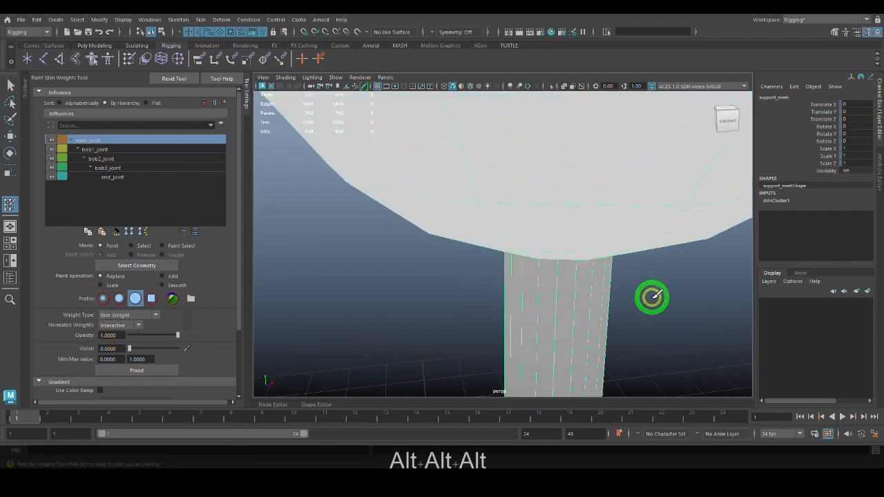
pyautogui.keyDown('alt'); pyautogui.moveTo(652, 298); pyautogui.dragTo(613, 258, button='middle'); pyautogui.keyUp('alt')
pyautogui.keyDown('alt'); pyautogui.moveTo(614, 258); pyautogui.dragTo(608, 223); pyautogui.keyUp('alt')
pyautogui.keyDown('alt'); pyautogui.moveTo(607, 223); pyautogui.dragTo(611, 250, button='middle'); pyautogui.keyUp('alt')
pyautogui.keyDown('alt'); pyautogui.moveTo(590, 247); pyautogui.dragTo(625, 266, button='right'); pyautogui.keyUp('alt')
pyautogui.keyDown('alt'); pyautogui.moveTo(596, 276); pyautogui.dragTo(640, 227, button='middle'); pyautogui.keyUp('alt')
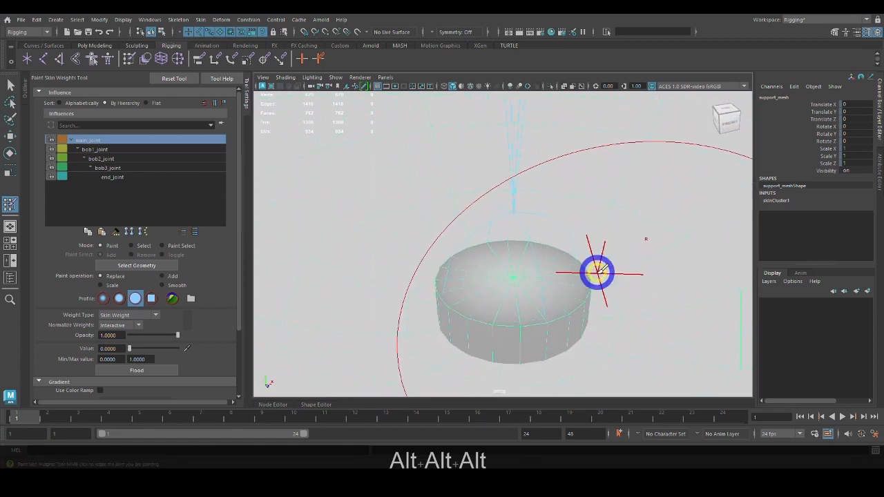
pyautogui.keyDown('alt'); pyautogui.moveTo(597, 272); pyautogui.dragTo(598, 283); pyautogui.keyUp('alt')
pyautogui.keyDown('alt'); pyautogui.moveTo(594, 219); pyautogui.dragTo(603, 270, button='middle'); pyautogui.keyUp('alt')
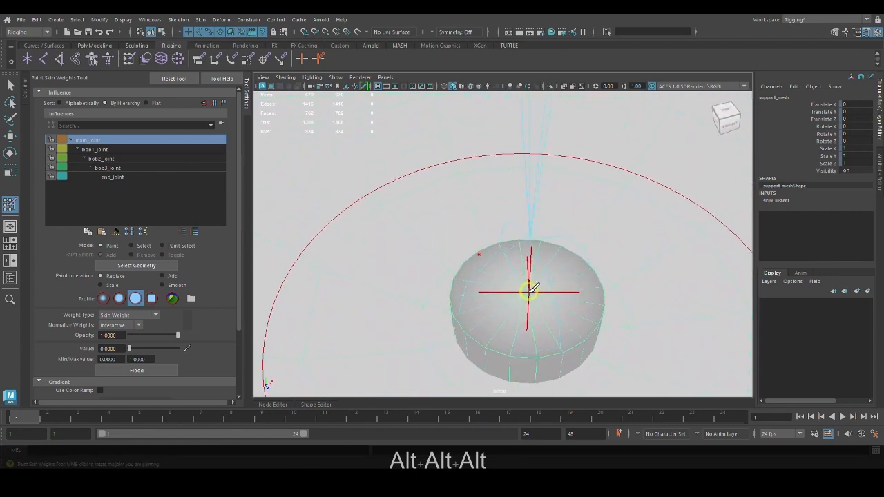
pyautogui.click(525, 293)
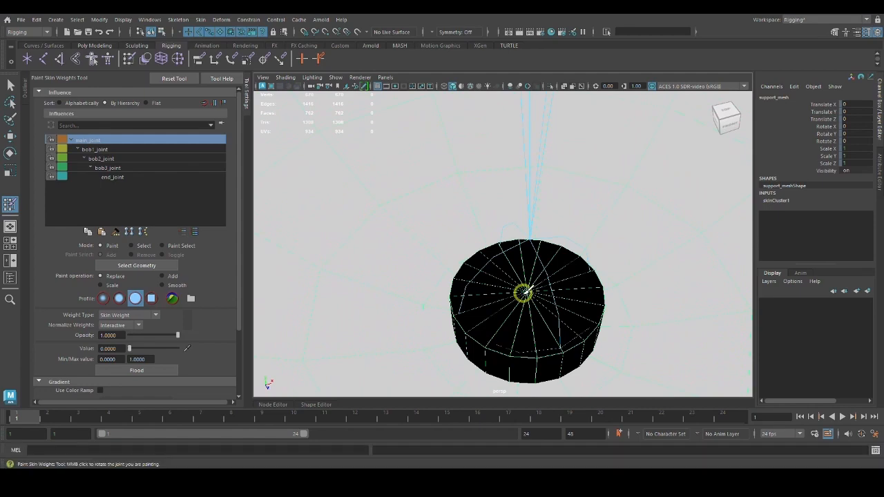
# Examine the main_joint weights on the platform, spheres and rods along the whole support mesh
pyautogui.scroll(-8, 568, 294)
pyautogui.scroll(-3, 569, 294)
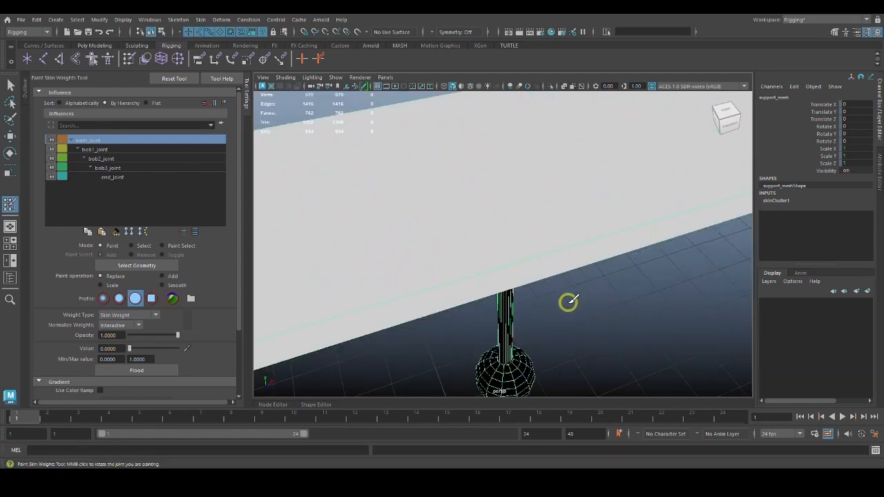
pyautogui.keyDown('alt'); pyautogui.moveTo(568, 302); pyautogui.dragTo(578, 269); pyautogui.keyUp('alt')
pyautogui.keyDown('alt'); pyautogui.moveTo(578, 269); pyautogui.dragTo(576, 147, button='middle'); pyautogui.keyUp('alt')
pyautogui.keyDown('alt'); pyautogui.moveTo(576, 147); pyautogui.dragTo(615, 209, button='right'); pyautogui.keyUp('alt')
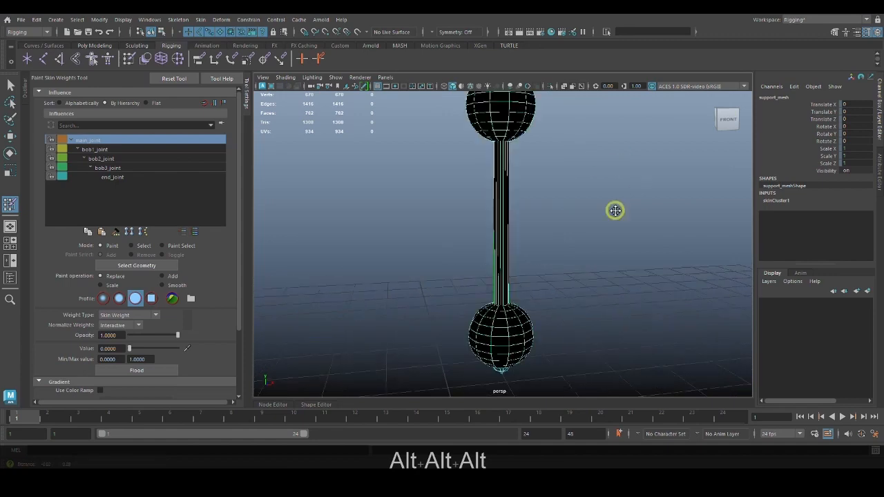
pyautogui.keyDown('alt'); pyautogui.moveTo(616, 209); pyautogui.dragTo(614, 375, button='middle'); pyautogui.keyUp('alt')
pyautogui.keyDown('alt'); pyautogui.moveTo(614, 375); pyautogui.dragTo(522, 223, button='right'); pyautogui.keyUp('alt')
pyautogui.keyDown('alt'); pyautogui.moveTo(522, 223); pyautogui.dragTo(580, 330, button='middle'); pyautogui.keyUp('alt')
pyautogui.keyDown('alt'); pyautogui.moveTo(580, 330); pyautogui.dragTo(552, 307, button='right'); pyautogui.keyUp('alt')
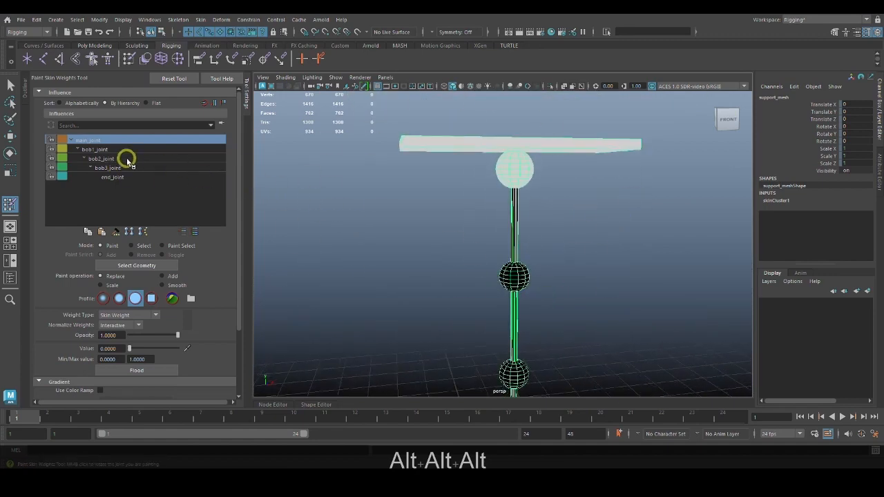
pyautogui.keyDown('alt'); pyautogui.moveTo(610, 319); pyautogui.dragTo(628, 322); pyautogui.keyUp('alt')
pyautogui.keyDown('alt'); pyautogui.moveTo(638, 320); pyautogui.dragTo(582, 317, button='right'); pyautogui.keyUp('alt')
pyautogui.keyDown('alt'); pyautogui.moveTo(582, 318); pyautogui.dragTo(617, 290); pyautogui.keyUp('alt')
# Turn X-ray joint display back on, rotate bob1_joint to test the deformation, and undo the rotation
pyautogui.press('q')
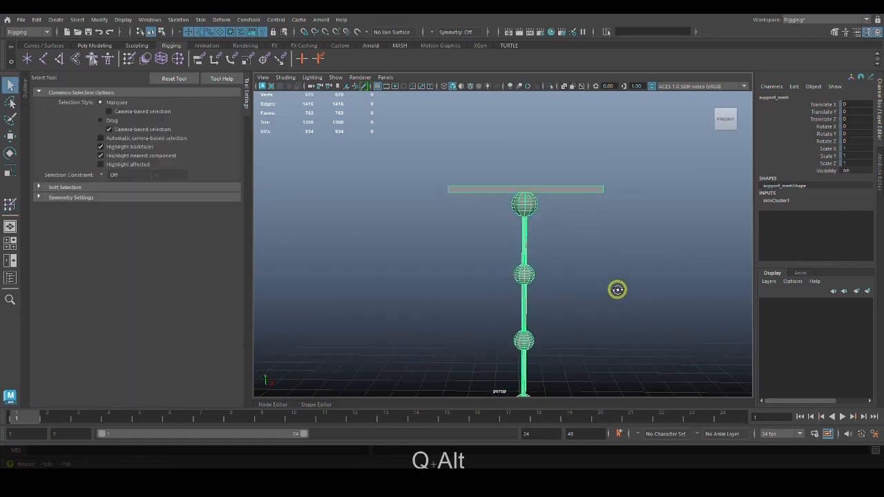
pyautogui.keyDown('alt'); pyautogui.moveTo(617, 289); pyautogui.dragTo(615, 272, button='right'); pyautogui.keyUp('alt')
pyautogui.keyDown('alt'); pyautogui.moveTo(616, 273); pyautogui.dragTo(593, 281, button='middle'); pyautogui.keyUp('alt')
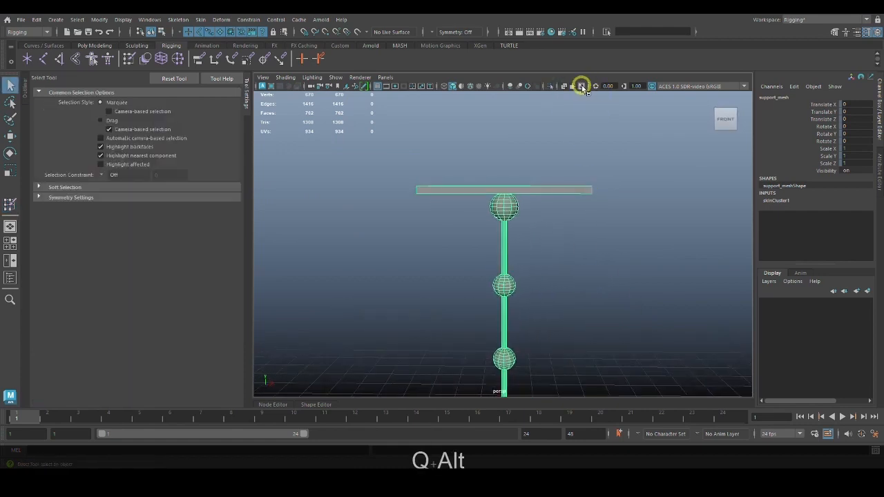
pyautogui.keyDown('alt'); pyautogui.moveTo(605, 188); pyautogui.dragTo(592, 205, button='middle'); pyautogui.keyUp('alt')
pyautogui.keyDown('alt'); pyautogui.moveTo(592, 205); pyautogui.dragTo(636, 231, button='right'); pyautogui.keyUp('alt')
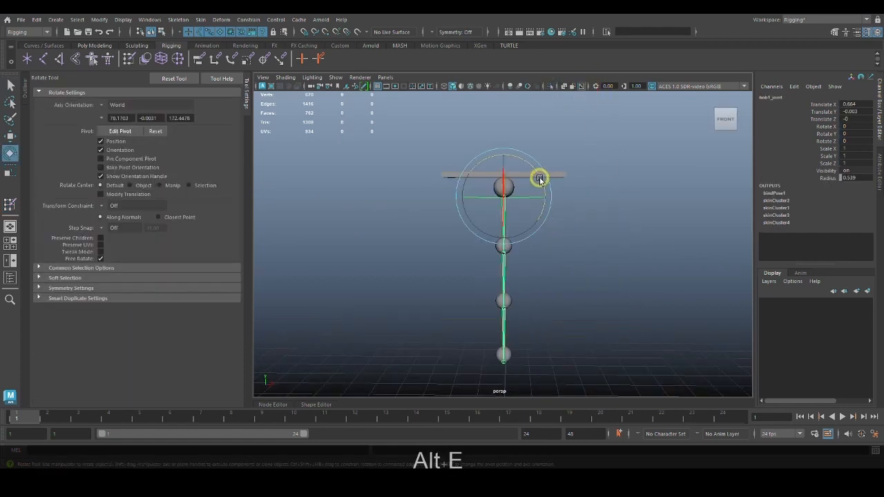
pyautogui.moveTo(541, 179); pyautogui.dragTo(519, 168)
pyautogui.hotkey('ctrl', 'z')
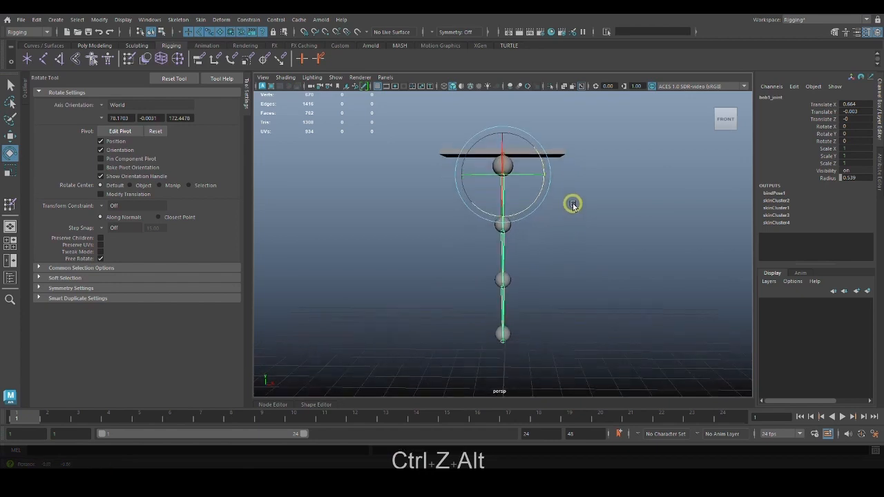
# Select support_mesh, reactivate the Paint Skin Weights tool and choose bob1_joint as the influence
pyautogui.keyDown('alt'); pyautogui.moveTo(594, 230); pyautogui.dragTo(598, 241, button='middle'); pyautogui.keyUp('alt')
pyautogui.keyDown('alt'); pyautogui.moveTo(579, 205); pyautogui.dragTo(604, 226, button='right'); pyautogui.keyUp('alt')
pyautogui.click(577, 153)
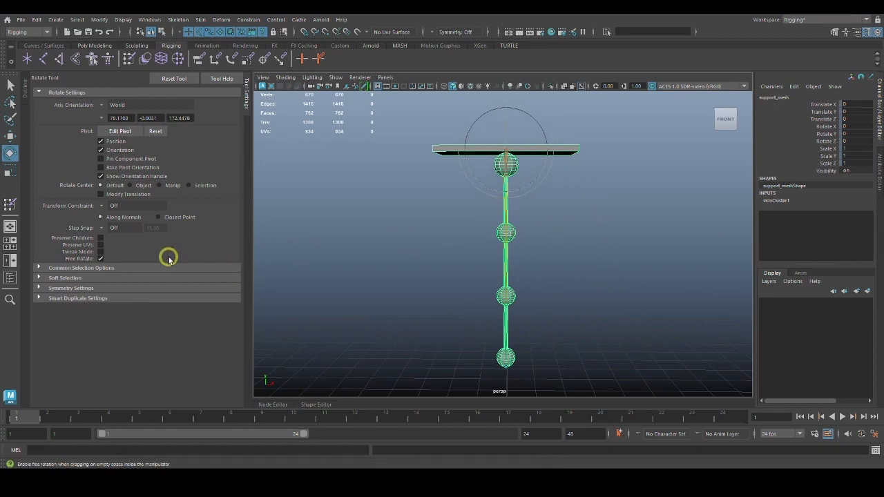
pyautogui.click(10, 204)
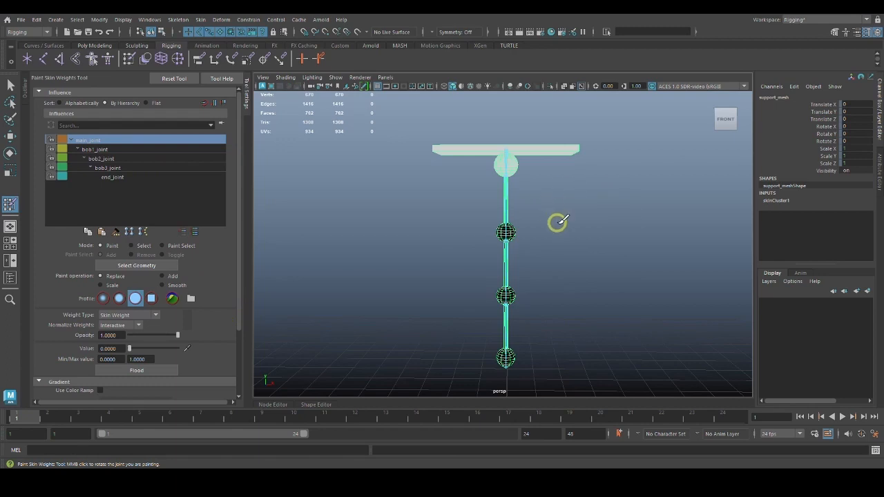
pyautogui.scroll(5, 664, 260)
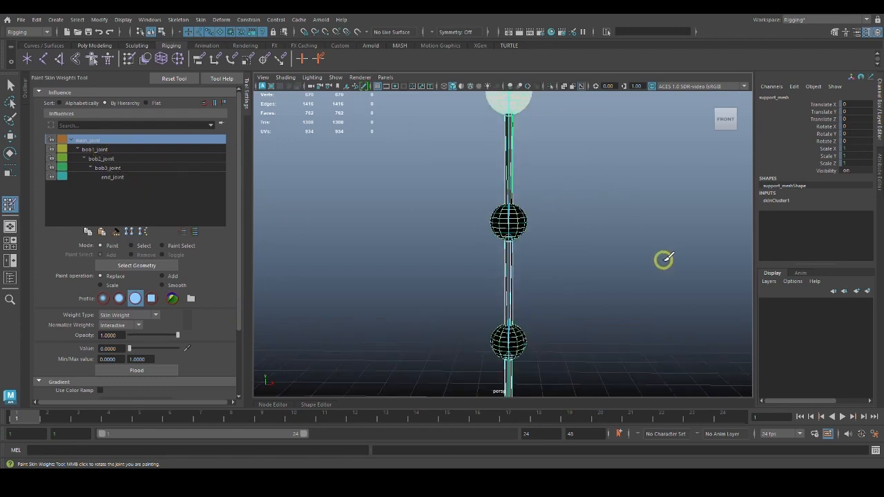
pyautogui.keyDown('alt'); pyautogui.moveTo(628, 235); pyautogui.dragTo(636, 269, button='middle'); pyautogui.keyUp('alt')
pyautogui.click(92, 152)
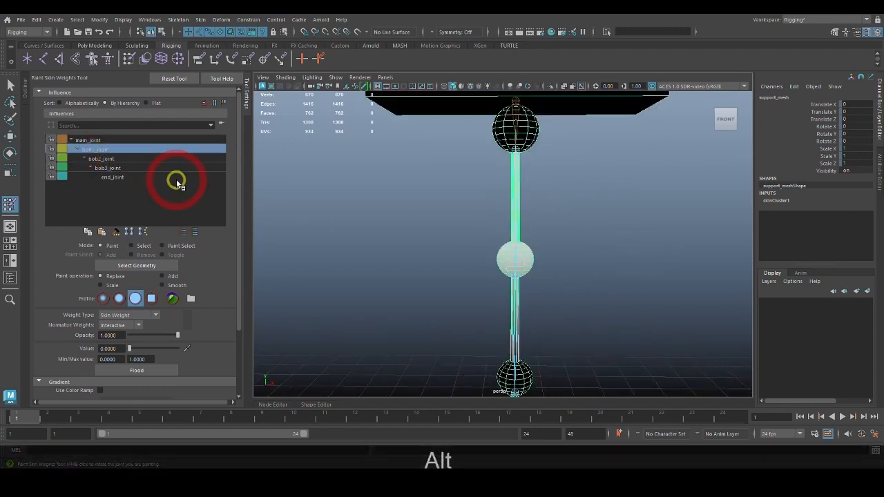
# Examine the bob1_joint weights on the second sphere and the rods above and below it
pyautogui.keyDown('alt'); pyautogui.moveTo(647, 310); pyautogui.dragTo(638, 292, button='middle'); pyautogui.keyUp('alt')
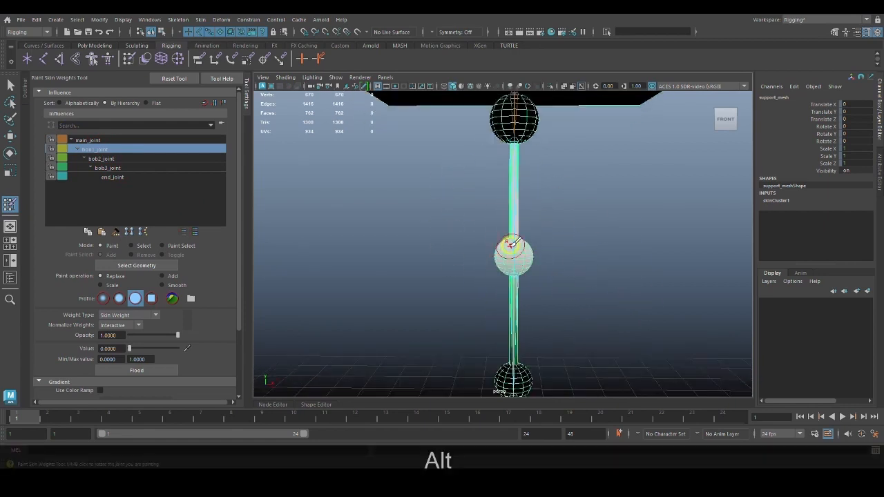
pyautogui.keyDown('alt'); pyautogui.moveTo(580, 302); pyautogui.dragTo(569, 257, button='middle'); pyautogui.keyUp('alt')
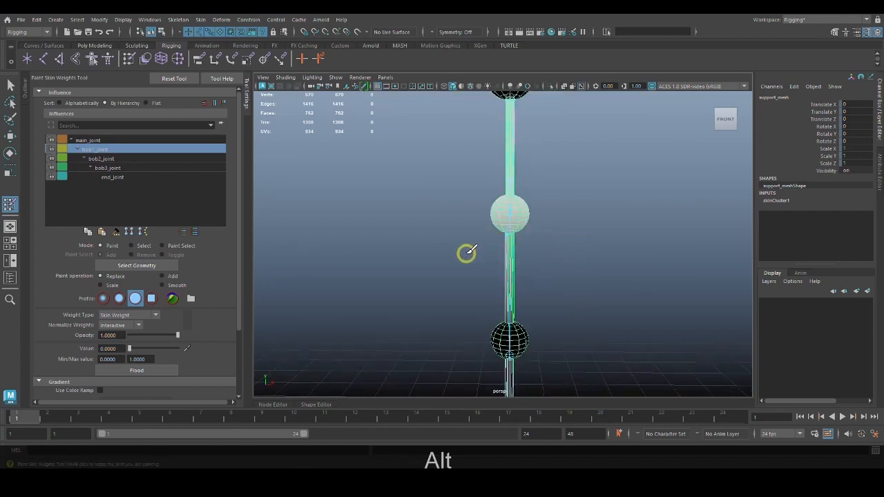
pyautogui.keyDown('alt'); pyautogui.moveTo(580, 308); pyautogui.dragTo(647, 322, button='right'); pyautogui.keyUp('alt')
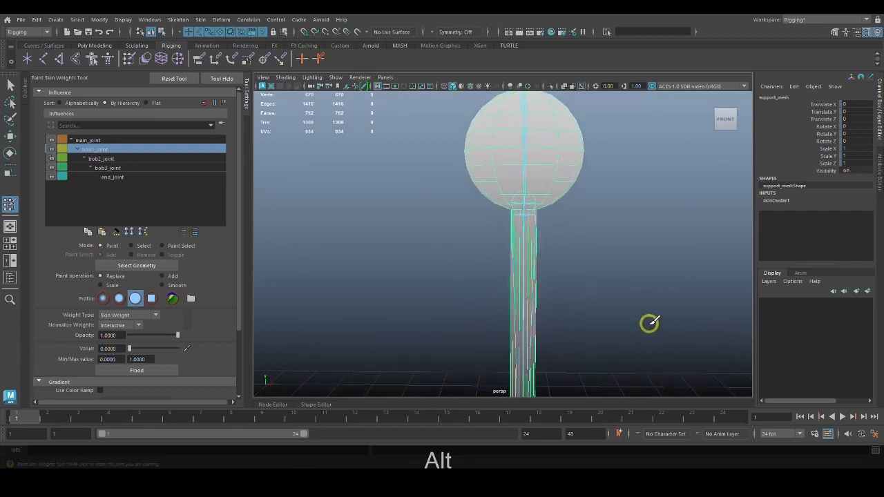
pyautogui.keyDown('alt'); pyautogui.moveTo(648, 322); pyautogui.dragTo(599, 273, button='middle'); pyautogui.keyUp('alt')
pyautogui.keyDown('alt'); pyautogui.moveTo(600, 273); pyautogui.dragTo(525, 282, button='right'); pyautogui.keyUp('alt')
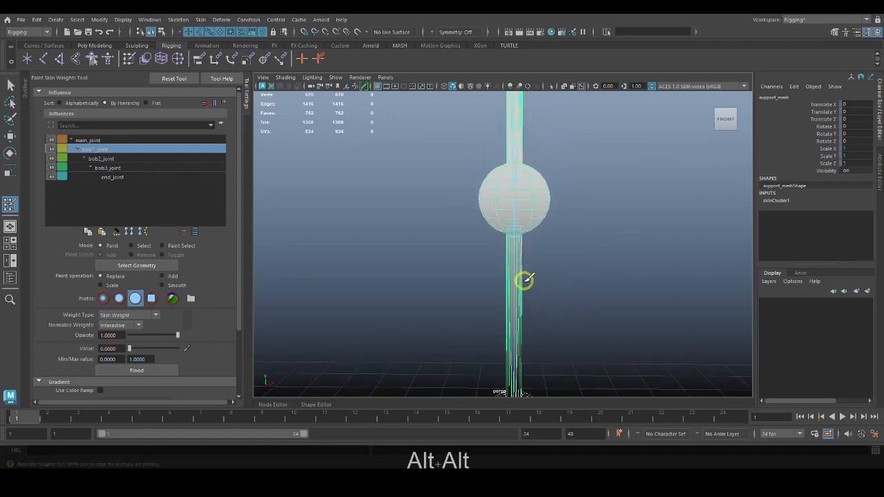
pyautogui.keyDown('alt'); pyautogui.moveTo(525, 282); pyautogui.dragTo(518, 324, button='middle'); pyautogui.keyUp('alt')
pyautogui.keyDown('alt'); pyautogui.moveTo(519, 324); pyautogui.dragTo(540, 314); pyautogui.keyUp('alt')
pyautogui.keyDown('alt'); pyautogui.moveTo(539, 314); pyautogui.dragTo(546, 355, button='middle'); pyautogui.keyUp('alt')
pyautogui.keyDown('alt'); pyautogui.moveTo(592, 311); pyautogui.dragTo(547, 301, button='right'); pyautogui.keyUp('alt')
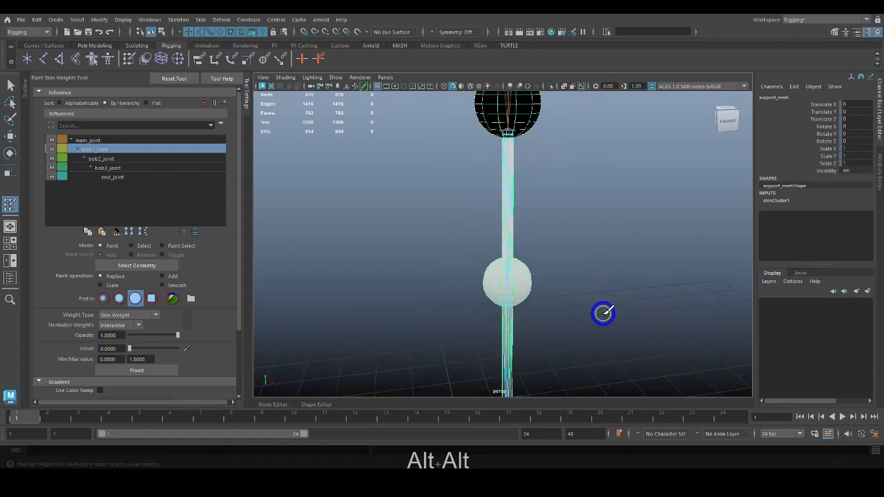
pyautogui.keyDown('alt'); pyautogui.moveTo(606, 311); pyautogui.dragTo(596, 295, button='middle'); pyautogui.keyUp('alt')
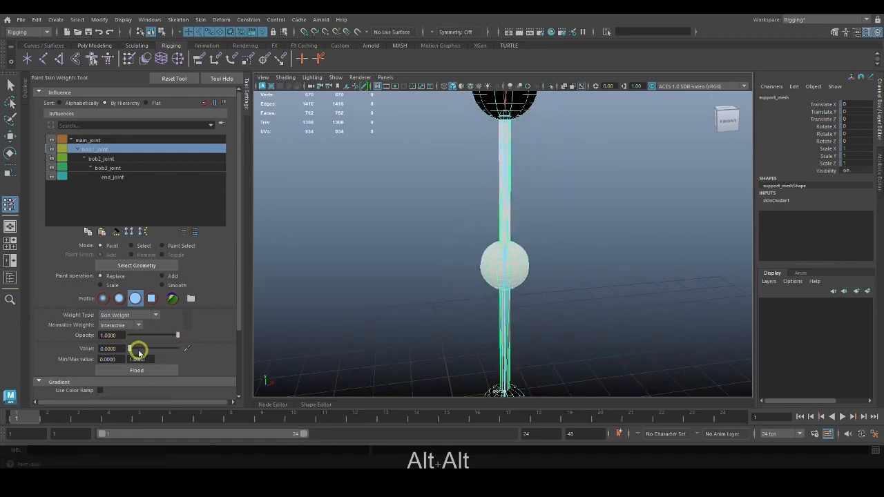
# Set the paint value to 1 and paint full bob1_joint weight over the second sphere from all sides
pyautogui.moveTo(129, 350); pyautogui.dragTo(181, 347)
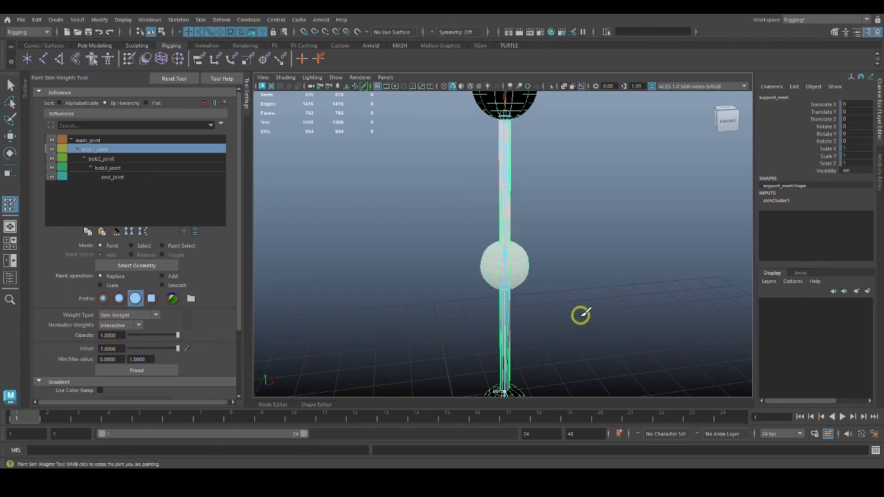
pyautogui.keyDown('alt'); pyautogui.moveTo(581, 315); pyautogui.dragTo(564, 306); pyautogui.keyUp('alt')
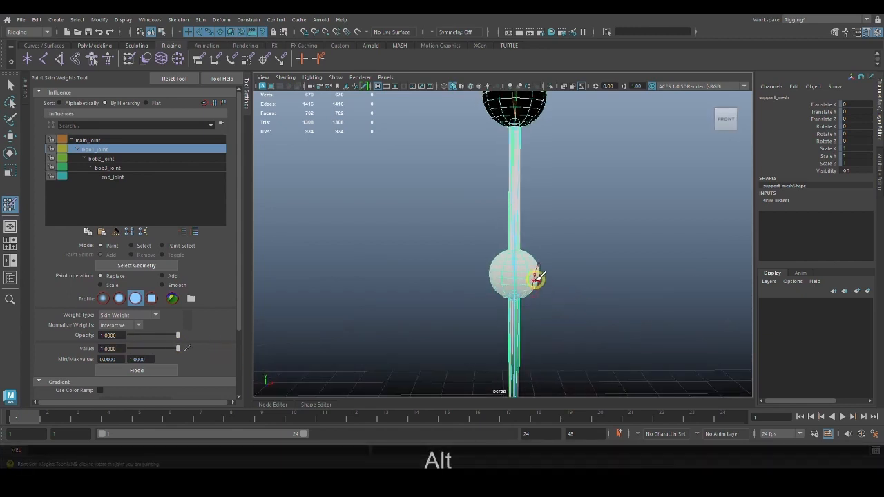
pyautogui.press('b')
pyautogui.hotkey('ctrl', 'z')
pyautogui.press('b')
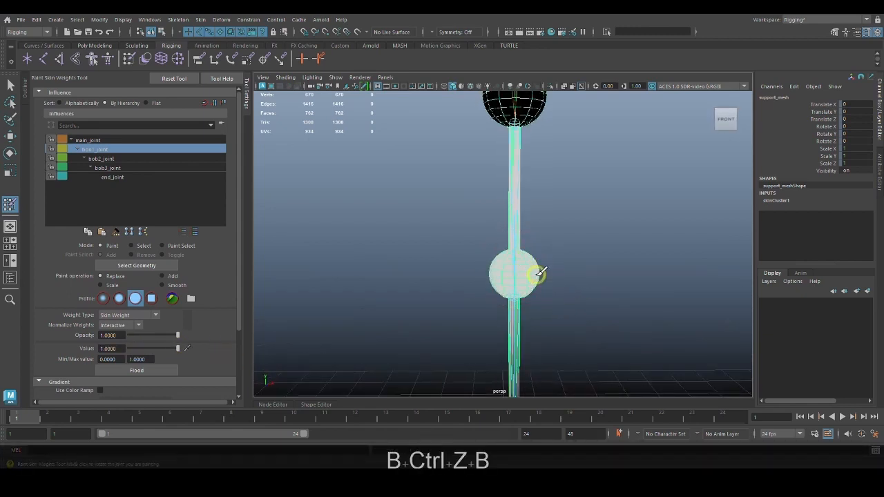
pyautogui.keyDown('alt'); pyautogui.moveTo(539, 274); pyautogui.dragTo(452, 304); pyautogui.keyUp('alt')
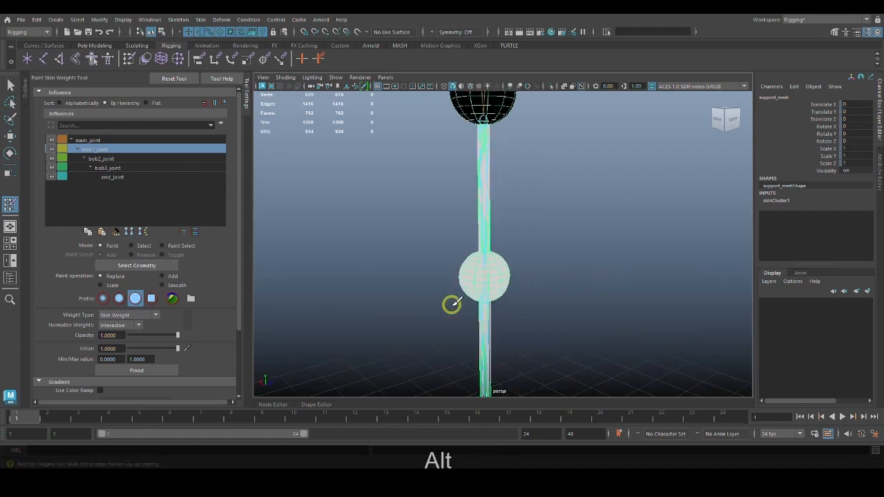
pyautogui.keyDown('alt'); pyautogui.moveTo(524, 241); pyautogui.dragTo(476, 262); pyautogui.keyUp('alt')
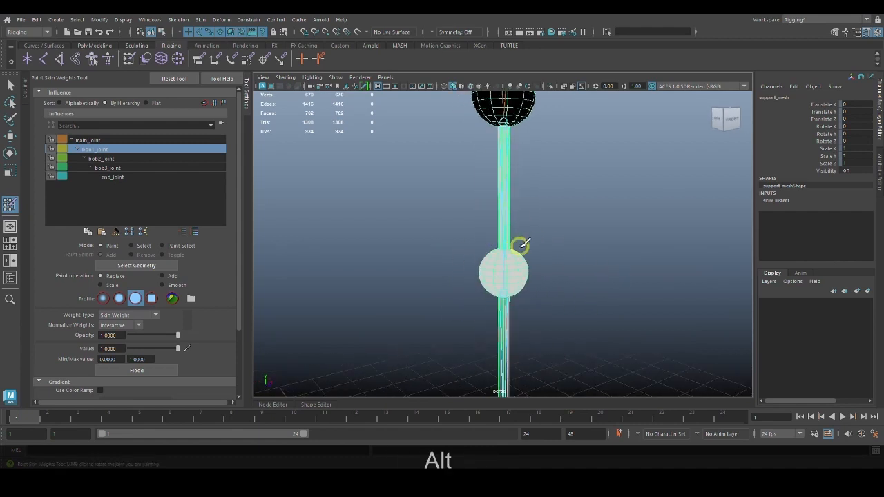
pyautogui.keyDown('alt'); pyautogui.moveTo(488, 201); pyautogui.dragTo(605, 270); pyautogui.keyUp('alt')
# With the paint value at 0, remove bob1_joint weight from the lower rod's end cap inside the second sphere
pyautogui.moveTo(566, 244)
pyautogui.keyDown('alt'); pyautogui.mouseDown()
pyautogui.moveTo(596, 236)
pyautogui.moveTo(588, 245)
pyautogui.moveTo(608, 259)
pyautogui.moveTo(574, 235)
pyautogui.moveTo(583, 241)
pyautogui.mouseUp(); pyautogui.keyUp('alt')
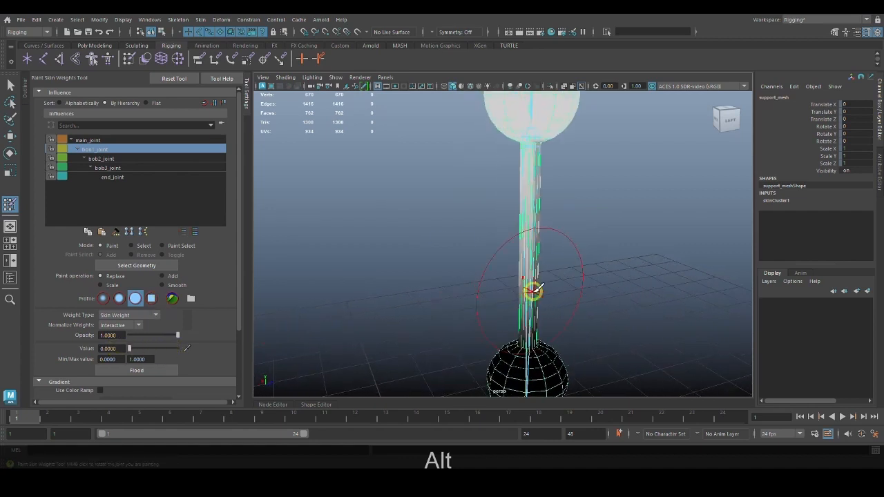
pyautogui.keyDown('alt'); pyautogui.moveTo(533, 288); pyautogui.dragTo(577, 261, button='right'); pyautogui.keyUp('alt')
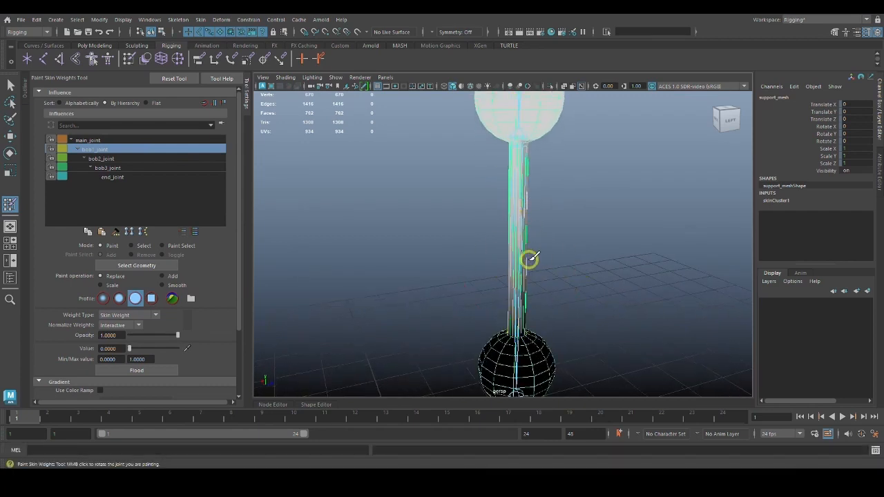
pyautogui.keyDown('alt'); pyautogui.moveTo(573, 256); pyautogui.dragTo(552, 339, button='middle'); pyautogui.keyUp('alt')
pyautogui.keyDown('alt'); pyautogui.moveTo(553, 339); pyautogui.dragTo(601, 284, button='right'); pyautogui.keyUp('alt')
pyautogui.keyDown('alt'); pyautogui.moveTo(554, 260); pyautogui.dragTo(560, 276, button='middle'); pyautogui.keyUp('alt')
pyautogui.keyDown('alt'); pyautogui.moveTo(561, 276); pyautogui.dragTo(642, 304, button='right'); pyautogui.keyUp('alt')
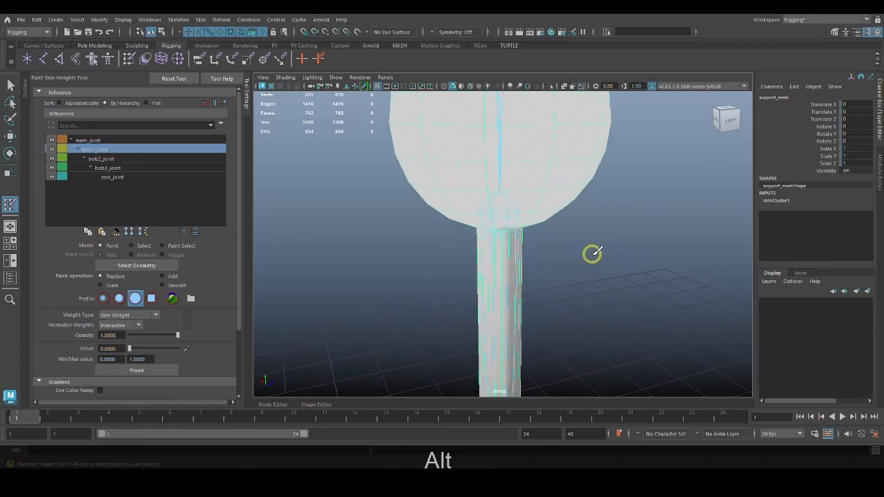
pyautogui.keyDown('alt'); pyautogui.moveTo(592, 253); pyautogui.dragTo(592, 222); pyautogui.keyUp('alt')
pyautogui.keyDown('alt'); pyautogui.moveTo(576, 237); pyautogui.dragTo(610, 239, button='right'); pyautogui.keyUp('alt')
pyautogui.keyDown('alt'); pyautogui.moveTo(598, 232); pyautogui.dragTo(577, 330, button='middle'); pyautogui.keyUp('alt')
pyautogui.keyDown('alt'); pyautogui.moveTo(544, 290); pyautogui.dragTo(615, 308, button='right'); pyautogui.keyUp('alt')
pyautogui.keyDown('alt'); pyautogui.moveTo(567, 319); pyautogui.dragTo(598, 297); pyautogui.keyUp('alt')
pyautogui.keyDown('alt'); pyautogui.moveTo(603, 284); pyautogui.dragTo(608, 274, button='middle'); pyautogui.keyUp('alt')
pyautogui.keyDown('alt'); pyautogui.moveTo(607, 275); pyautogui.dragTo(344, 247); pyautogui.keyUp('alt')
pyautogui.click(552, 260)
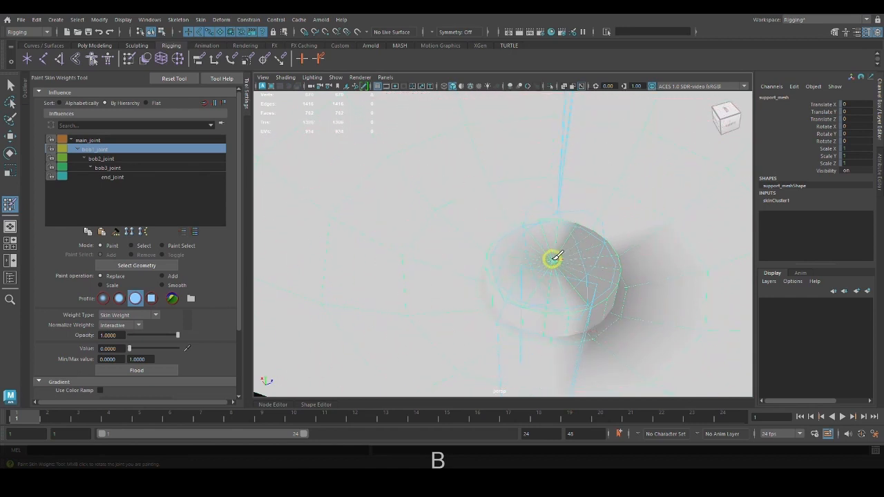
# Set the paint value to 1 and restore full bob1_joint weight on the second sphere around the rod's end cap
pyautogui.moveTo(598, 308)
pyautogui.keyDown('alt'); pyautogui.mouseDown()
pyautogui.moveTo(605, 306)
pyautogui.moveTo(583, 238)
pyautogui.moveTo(554, 251)
pyautogui.moveTo(475, 258)
pyautogui.moveTo(508, 254)
pyautogui.moveTo(504, 296)
pyautogui.moveTo(529, 249)
pyautogui.moveTo(564, 292)
pyautogui.moveTo(573, 238)
pyautogui.mouseUp(); pyautogui.keyUp('alt')
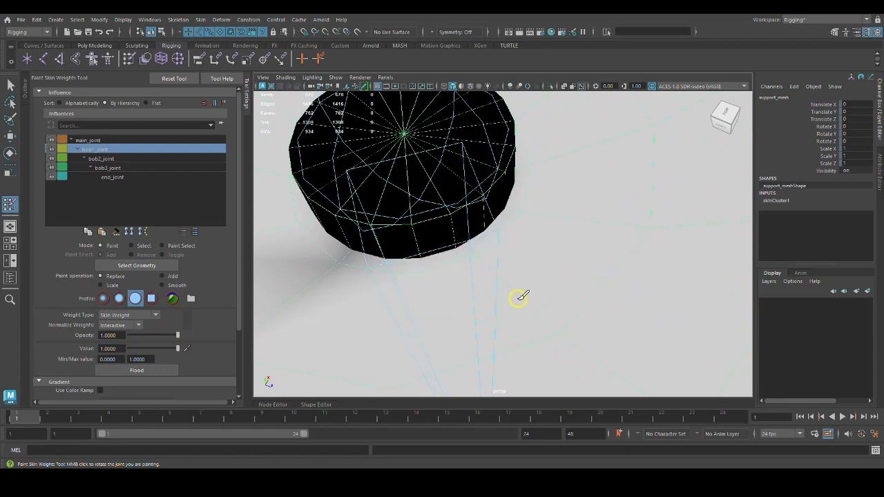
pyautogui.moveTo(413, 344); pyautogui.dragTo(420, 345)
pyautogui.scroll(-5, 480, 335)
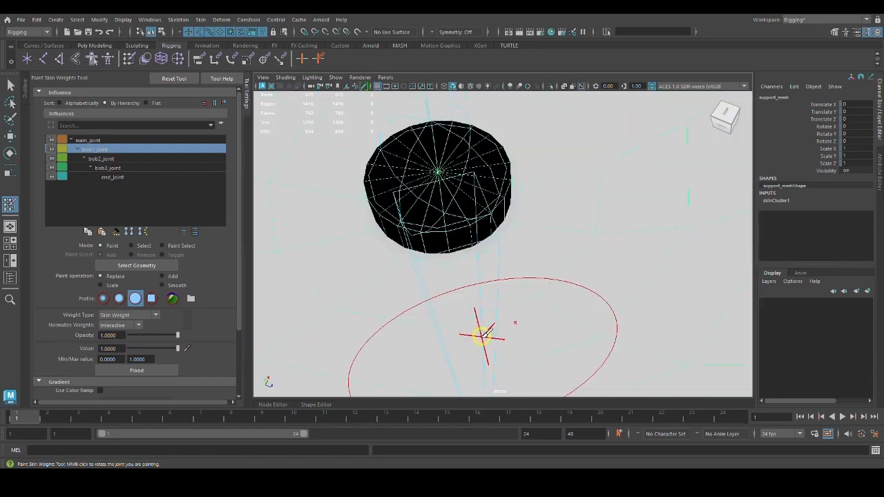
pyautogui.keyDown('alt'); pyautogui.moveTo(481, 336); pyautogui.dragTo(516, 295); pyautogui.keyUp('alt')
pyautogui.keyDown('alt'); pyautogui.moveTo(515, 295); pyautogui.dragTo(521, 305, button='middle'); pyautogui.keyUp('alt')
pyautogui.scroll(-4, 537, 299)
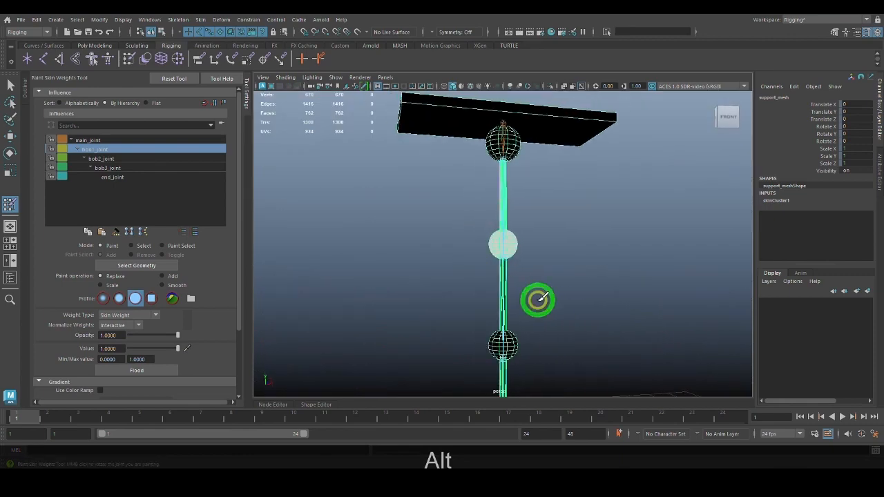
# Select bob1_joint, rotate it to test the deformation, and undo the rotation
pyautogui.hotkey('alt', 'q')
pyautogui.click(587, 292)
pyautogui.moveTo(588, 292)
pyautogui.keyDown('alt'); pyautogui.mouseDown()
pyautogui.moveTo(541, 172)
pyautogui.moveTo(561, 232)
pyautogui.mouseUp(); pyautogui.keyUp('alt')
pyautogui.click(517, 153)
pyautogui.hotkey('alt', 'e')
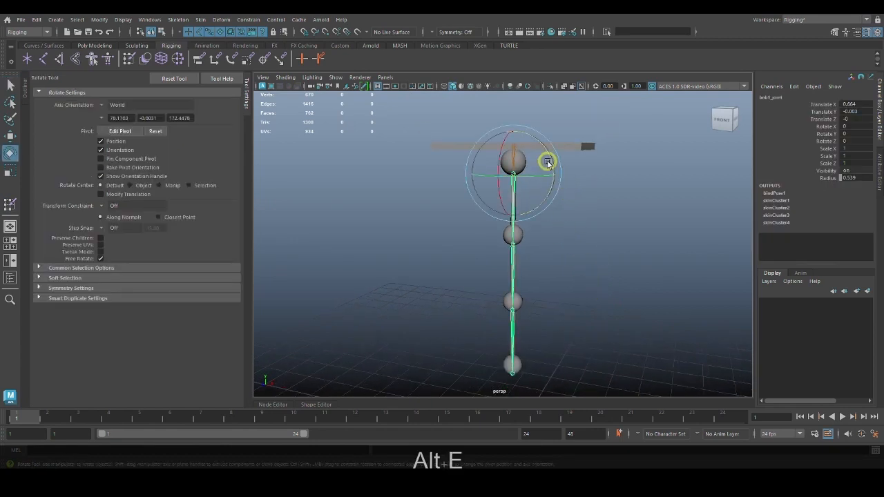
pyautogui.moveTo(547, 162); pyautogui.dragTo(548, 182)
pyautogui.hotkey('ctrl', 'z')
# Rotate bob2_joint both ways to test how the lower spheres and rods follow, undo the rotations and clear the selection
pyautogui.keyDown('alt'); pyautogui.moveTo(576, 270); pyautogui.dragTo(542, 237); pyautogui.keyUp('alt')
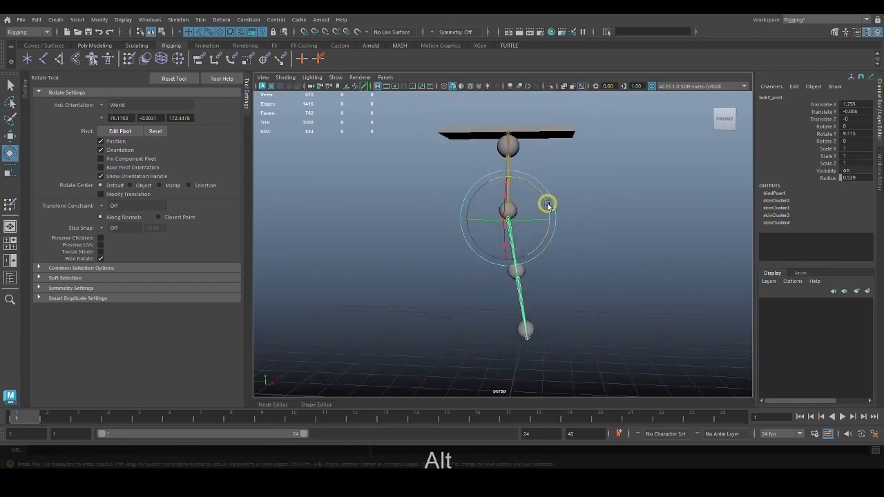
pyautogui.moveTo(549, 206); pyautogui.dragTo(557, 223)
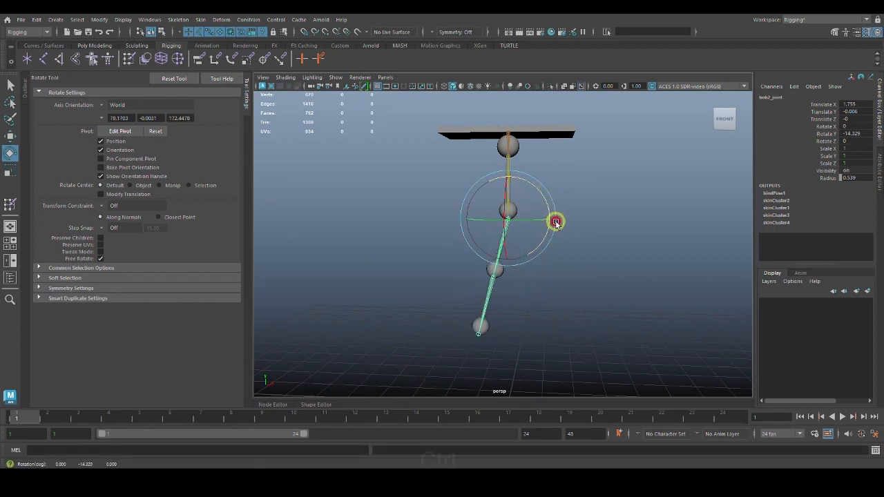
pyautogui.hotkey('ctrl', 'z')
pyautogui.hotkey('ctrl', 'z')
pyautogui.click(586, 287)
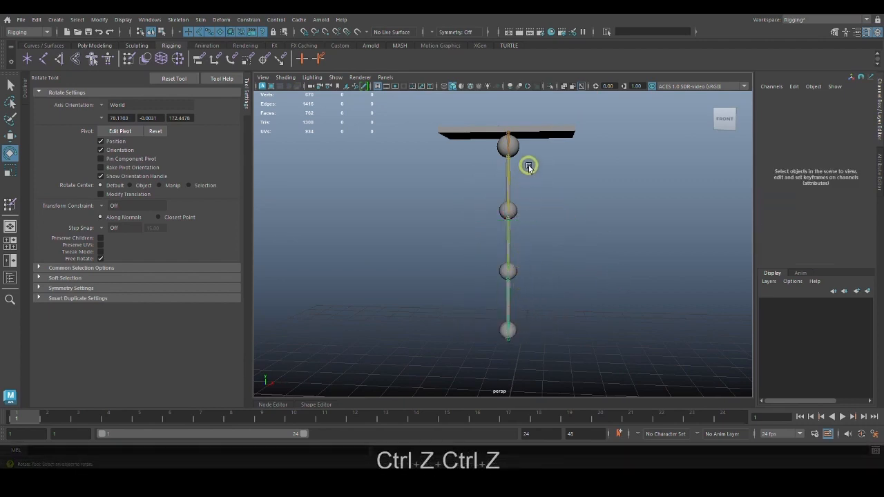
# Select support_mesh, reactivate the Paint Skin Weights tool and choose bob2_joint as the influence
pyautogui.click(534, 140)
pyautogui.keyDown('alt'); pyautogui.moveTo(574, 288); pyautogui.dragTo(585, 288); pyautogui.keyUp('alt')
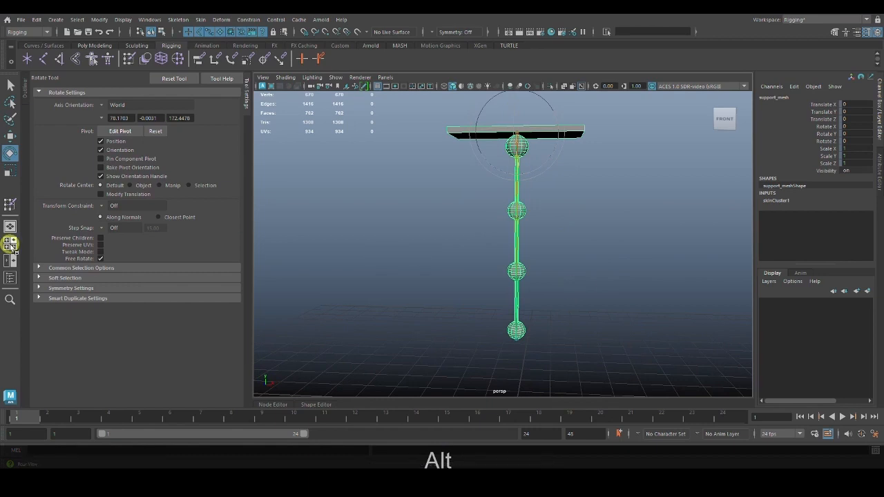
pyautogui.click(11, 207)
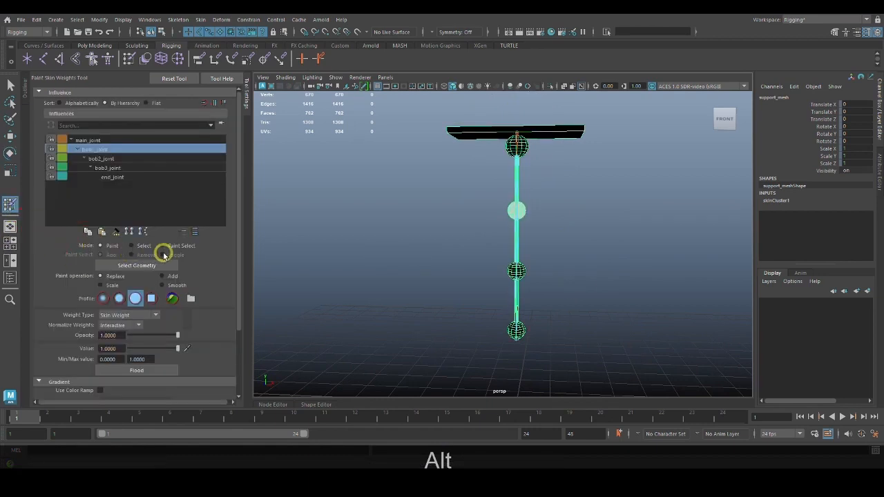
pyautogui.click(111, 159)
# Resize the brush and paint bob2_joint weight at value 1 over the third sphere
pyautogui.keyDown('alt'); pyautogui.moveTo(584, 275); pyautogui.dragTo(628, 310, button='right'); pyautogui.keyUp('alt')
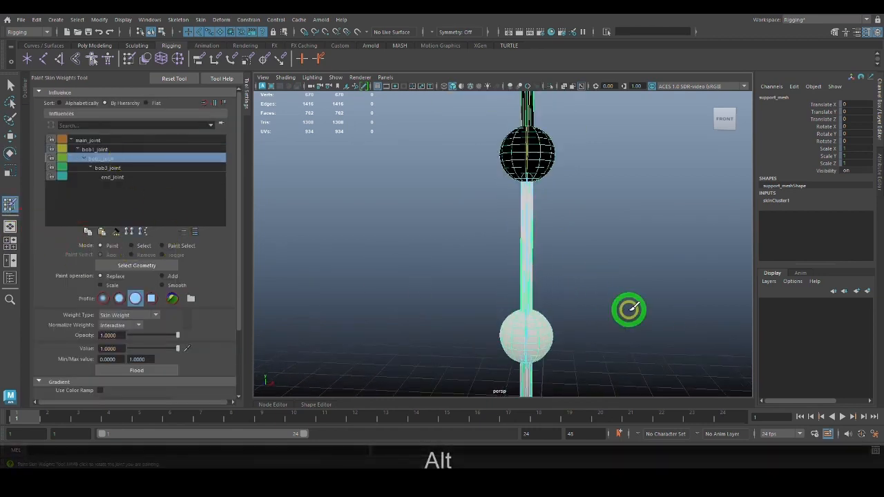
pyautogui.keyDown('alt'); pyautogui.moveTo(593, 284); pyautogui.dragTo(588, 300, button='middle'); pyautogui.keyUp('alt')
pyautogui.keyDown('alt'); pyautogui.moveTo(588, 299); pyautogui.dragTo(621, 322, button='right'); pyautogui.keyUp('alt')
pyautogui.keyDown('alt'); pyautogui.moveTo(622, 321); pyautogui.dragTo(603, 252, button='middle'); pyautogui.keyUp('alt')
pyautogui.keyDown('alt'); pyautogui.moveTo(607, 304); pyautogui.dragTo(611, 266, button='middle'); pyautogui.keyUp('alt')
pyautogui.keyDown('alt'); pyautogui.moveTo(621, 288); pyautogui.dragTo(607, 286, button='right'); pyautogui.keyUp('alt')
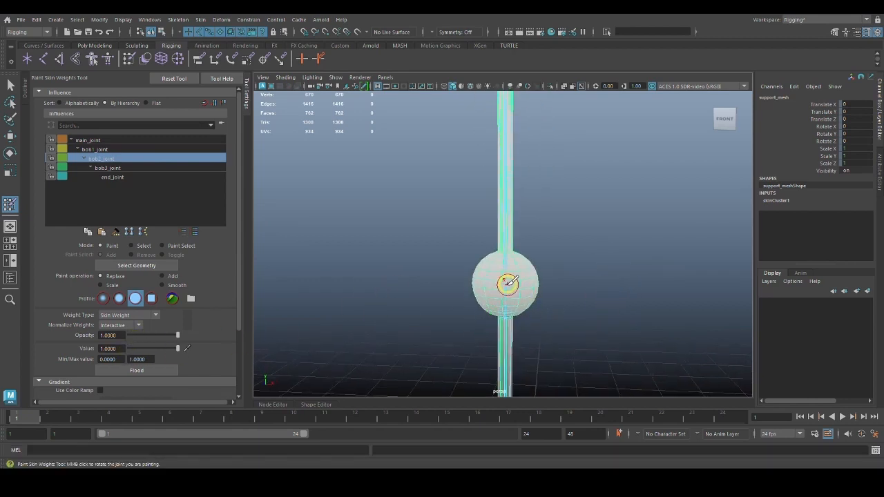
pyautogui.press('b')
pyautogui.hotkey('ctrl', 'z')
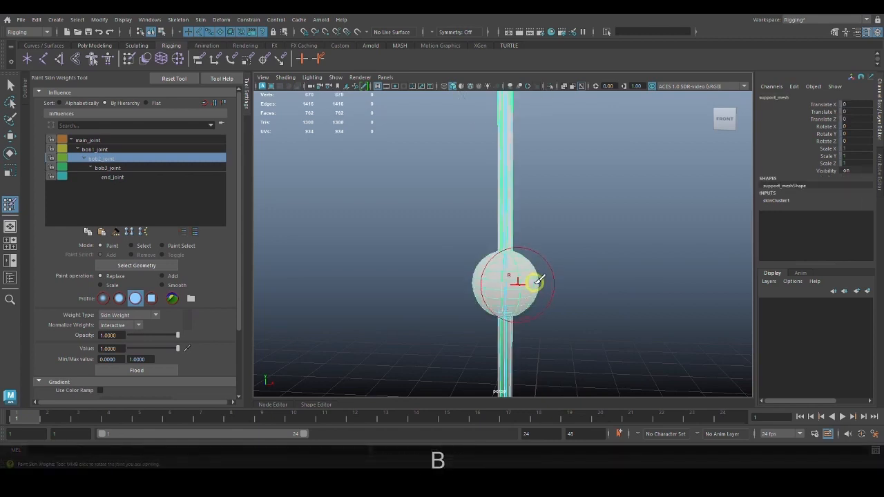
pyautogui.moveTo(535, 284); pyautogui.dragTo(501, 277)
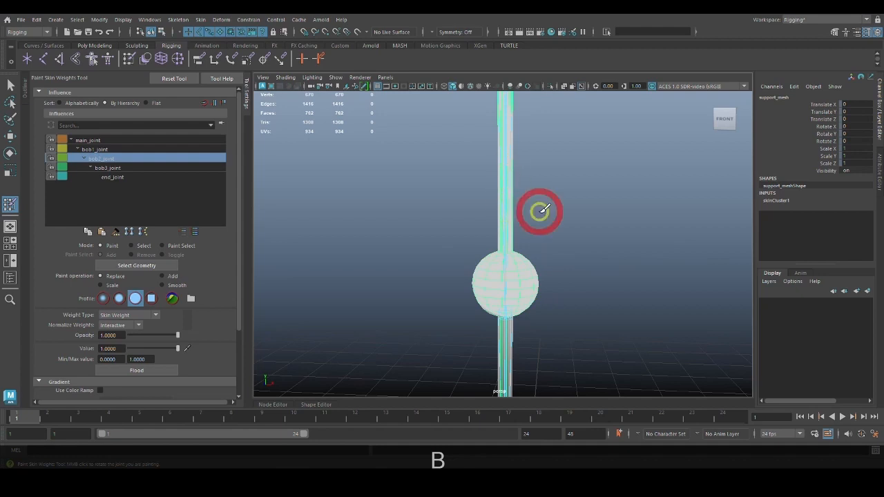
pyautogui.keyDown('alt'); pyautogui.moveTo(537, 212); pyautogui.dragTo(518, 233); pyautogui.keyUp('alt')
pyautogui.keyDown('alt'); pyautogui.moveTo(612, 262); pyautogui.dragTo(590, 323); pyautogui.keyUp('alt')
# Set the paint value to 0 and remove bob2_joint weight from the lower rod's end cap inside the third sphere
pyautogui.keyDown('alt'); pyautogui.moveTo(518, 244); pyautogui.dragTo(629, 301, button='right'); pyautogui.keyUp('alt')
pyautogui.keyDown('alt'); pyautogui.moveTo(572, 300); pyautogui.dragTo(657, 263); pyautogui.keyUp('alt')
pyautogui.keyDown('alt'); pyautogui.moveTo(657, 265); pyautogui.dragTo(681, 261, button='right'); pyautogui.keyUp('alt')
pyautogui.keyDown('alt'); pyautogui.moveTo(680, 260); pyautogui.dragTo(734, 276); pyautogui.keyUp('alt')
pyautogui.keyDown('alt'); pyautogui.moveTo(734, 276); pyautogui.dragTo(587, 271, button='right'); pyautogui.keyUp('alt')
pyautogui.keyDown('alt'); pyautogui.moveTo(586, 271); pyautogui.dragTo(214, 282); pyautogui.keyUp('alt')
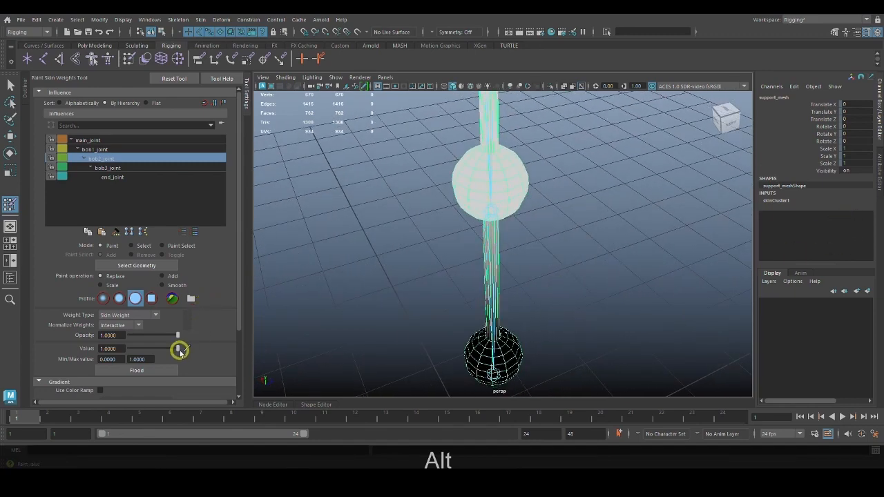
pyautogui.keyDown('alt'); pyautogui.moveTo(629, 323); pyautogui.dragTo(497, 290); pyautogui.keyUp('alt')
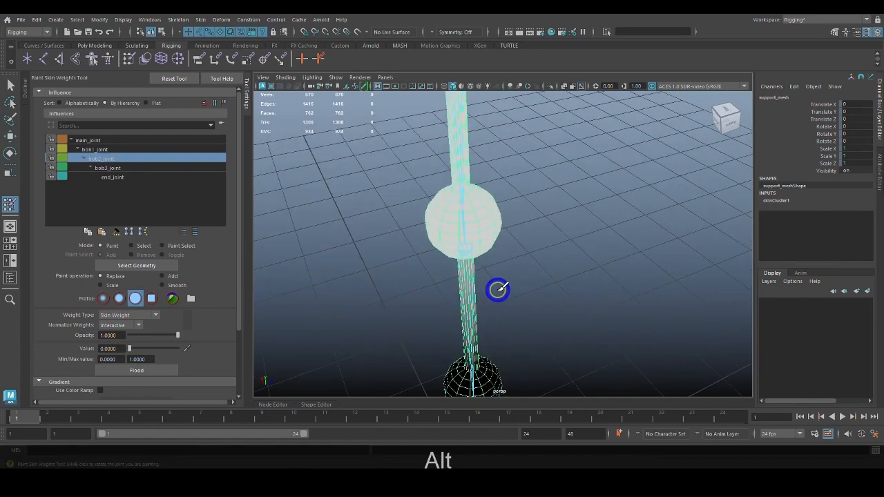
pyautogui.keyDown('alt'); pyautogui.moveTo(498, 290); pyautogui.dragTo(564, 260, button='right'); pyautogui.keyUp('alt')
pyautogui.keyDown('alt'); pyautogui.moveTo(564, 261); pyautogui.dragTo(557, 218, button='middle'); pyautogui.keyUp('alt')
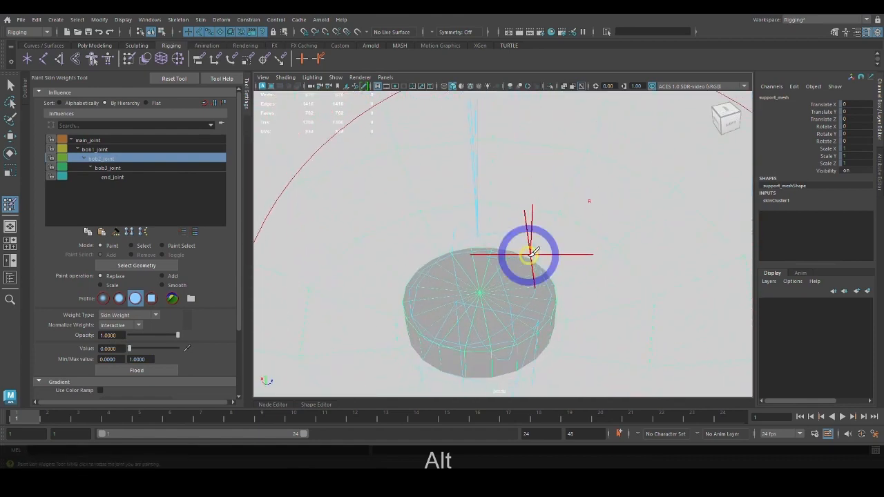
pyautogui.press('b')
pyautogui.moveTo(516, 273); pyautogui.dragTo(350, 274)
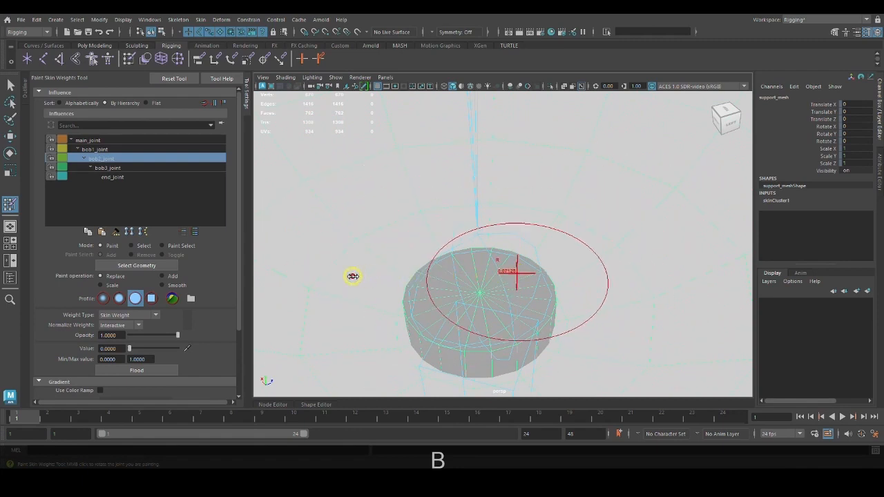
pyautogui.click(480, 294)
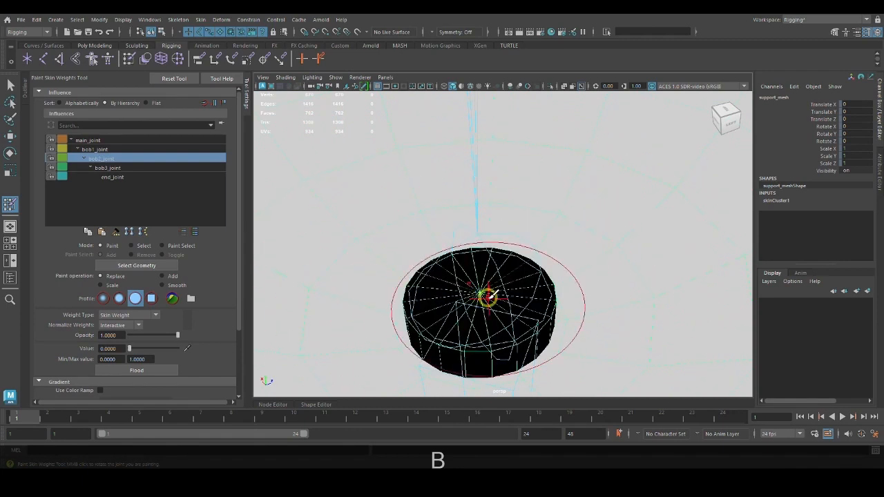
pyautogui.scroll(-5, 519, 321)
pyautogui.scroll(-4, 590, 351)
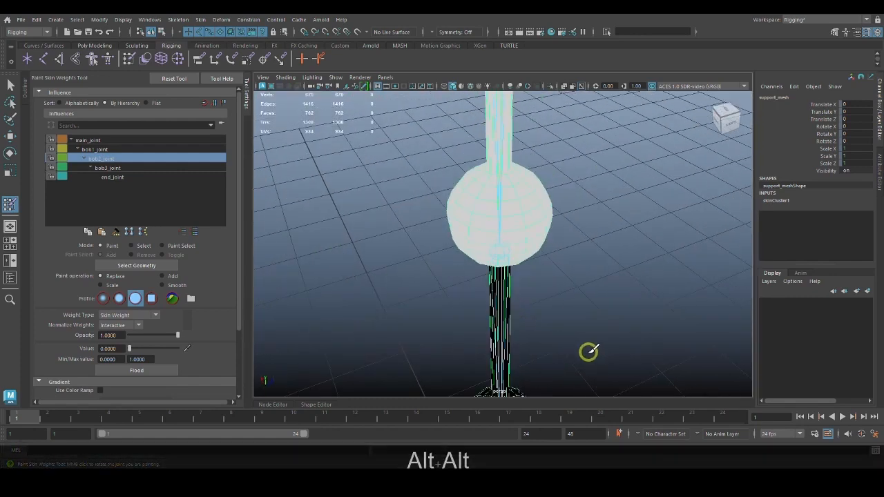
# Choose bob3_joint as the influence and examine its weights along the support mesh's rods and spheres
pyautogui.keyDown('alt'); pyautogui.moveTo(588, 352); pyautogui.dragTo(592, 317); pyautogui.keyUp('alt')
pyautogui.scroll(-4, 540, 316)
pyautogui.keyDown('alt'); pyautogui.moveTo(539, 315); pyautogui.dragTo(542, 256, button='middle'); pyautogui.keyUp('alt')
pyautogui.scroll(-1, 573, 279)
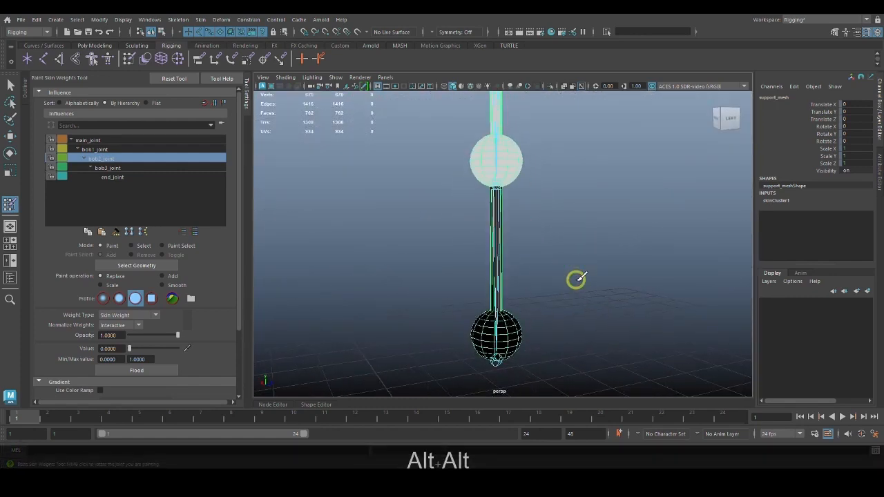
pyautogui.click(116, 167)
pyautogui.keyDown('alt'); pyautogui.moveTo(630, 285); pyautogui.dragTo(603, 404, button='middle'); pyautogui.keyUp('alt')
pyautogui.keyDown('alt'); pyautogui.moveTo(599, 278); pyautogui.dragTo(608, 384, button='middle'); pyautogui.keyUp('alt')
pyautogui.keyDown('alt'); pyautogui.moveTo(591, 218); pyautogui.dragTo(592, 406, button='middle'); pyautogui.keyUp('alt')
pyautogui.keyDown('alt'); pyautogui.moveTo(598, 349); pyautogui.dragTo(581, 256, button='middle'); pyautogui.keyUp('alt')
pyautogui.keyDown('alt'); pyautogui.moveTo(605, 297); pyautogui.dragTo(615, 319, button='middle'); pyautogui.keyUp('alt')
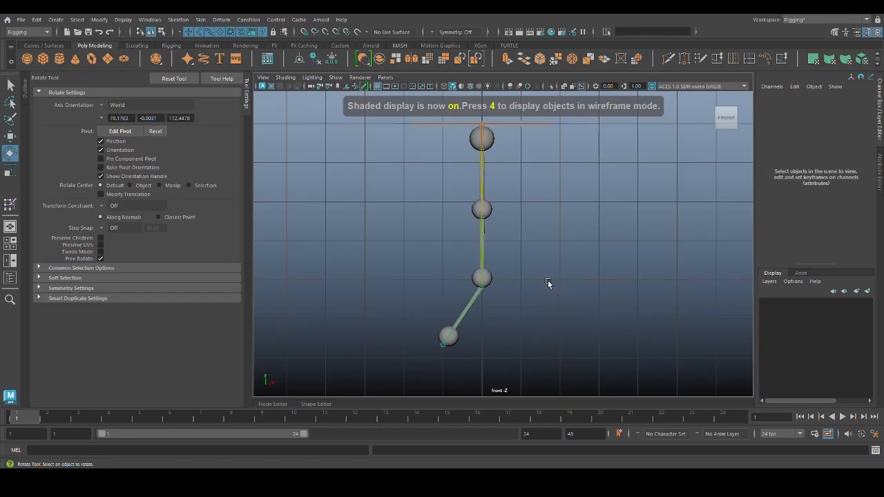
# Examine the rod between the second and third bobs in the front view, and try rotating bob3_joint
pyautogui.scroll(2, 532, 333)
pyautogui.keyDown('alt'); pyautogui.moveTo(529, 336); pyautogui.dragTo(617, 286, button='middle'); pyautogui.keyUp('alt')
pyautogui.scroll(2, 523, 302)
pyautogui.scroll(2, 624, 367)
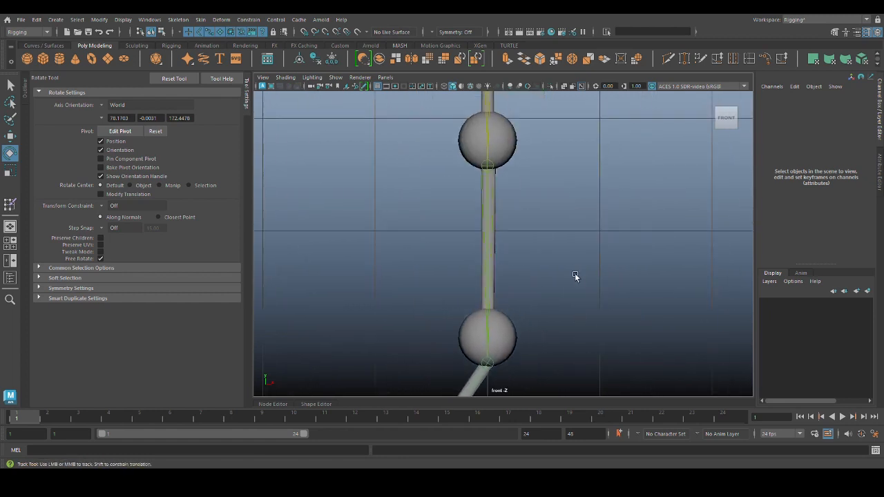
pyautogui.keyDown('alt'); pyautogui.moveTo(550, 253); pyautogui.dragTo(585, 279, button='right'); pyautogui.keyUp('alt')
pyautogui.keyDown('alt'); pyautogui.moveTo(585, 279); pyautogui.dragTo(593, 245, button='middle'); pyautogui.keyUp('alt')
pyautogui.keyDown('alt'); pyautogui.moveTo(547, 199); pyautogui.dragTo(551, 213, button='middle'); pyautogui.keyUp('alt')
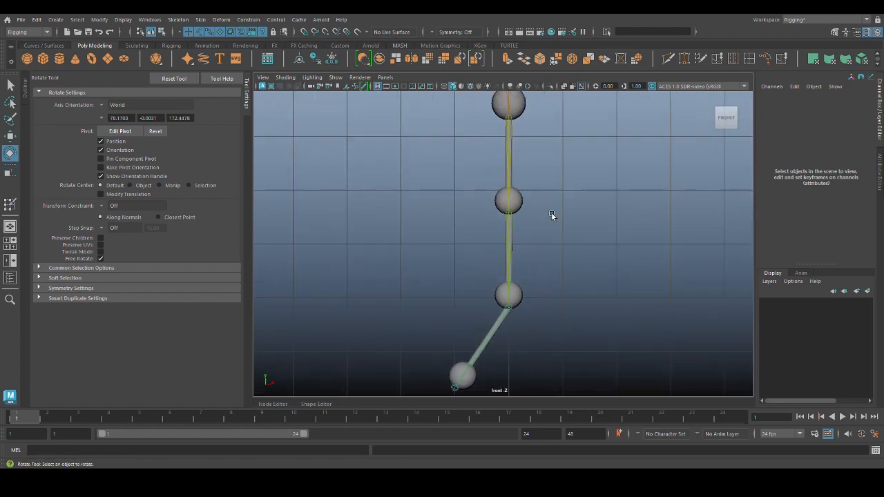
pyautogui.keyDown('alt'); pyautogui.moveTo(551, 213); pyautogui.dragTo(533, 319, button='right'); pyautogui.keyUp('alt')
pyautogui.click(512, 328)
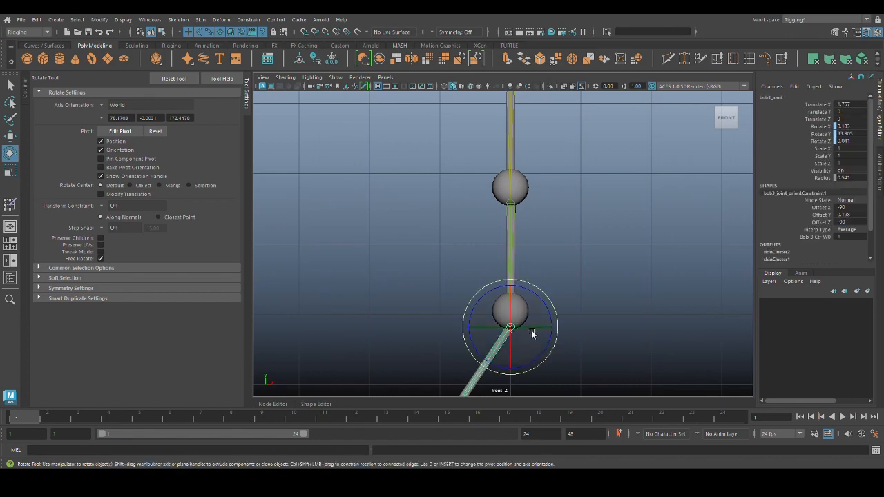
pyautogui.moveTo(548, 312); pyautogui.dragTo(546, 314)
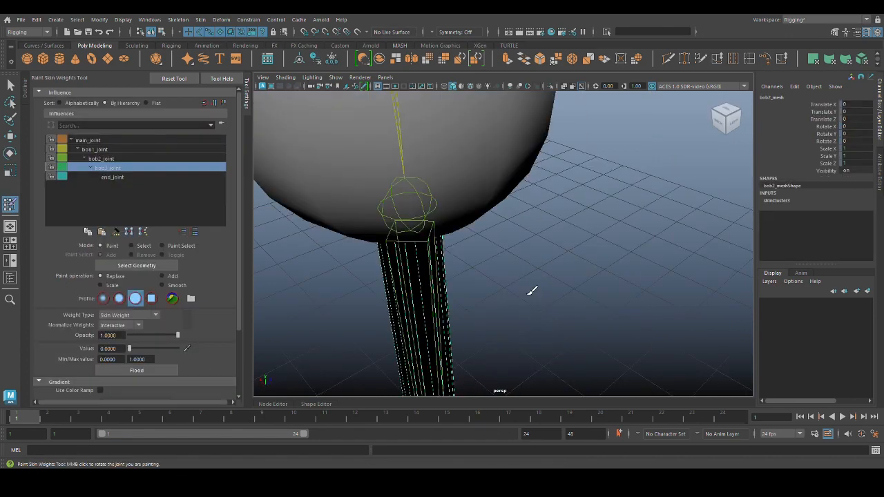
# Choose end_joint as the influence and examine its weights on the rod and sphere of bob2_mesh
pyautogui.keyDown('alt'); pyautogui.moveTo(529, 292); pyautogui.dragTo(638, 355, button='right'); pyautogui.keyUp('alt')
pyautogui.keyDown('alt'); pyautogui.moveTo(604, 348); pyautogui.dragTo(607, 319, button='middle'); pyautogui.keyUp('alt')
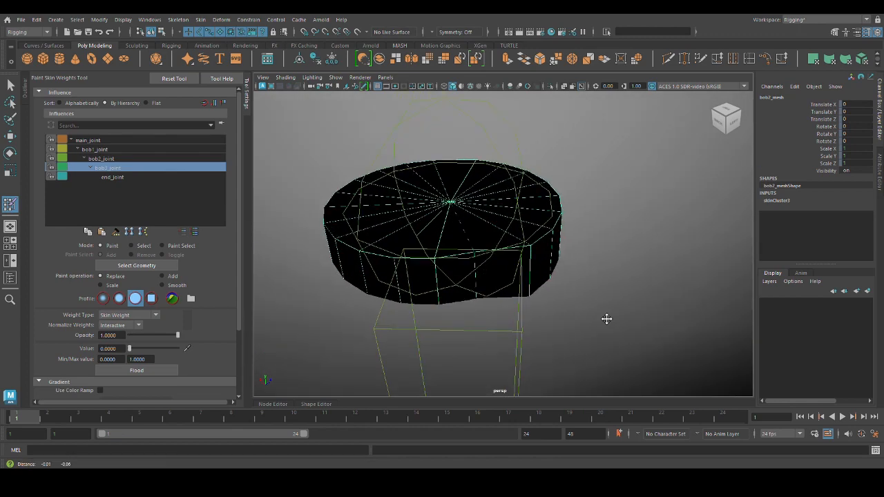
pyautogui.click(105, 178)
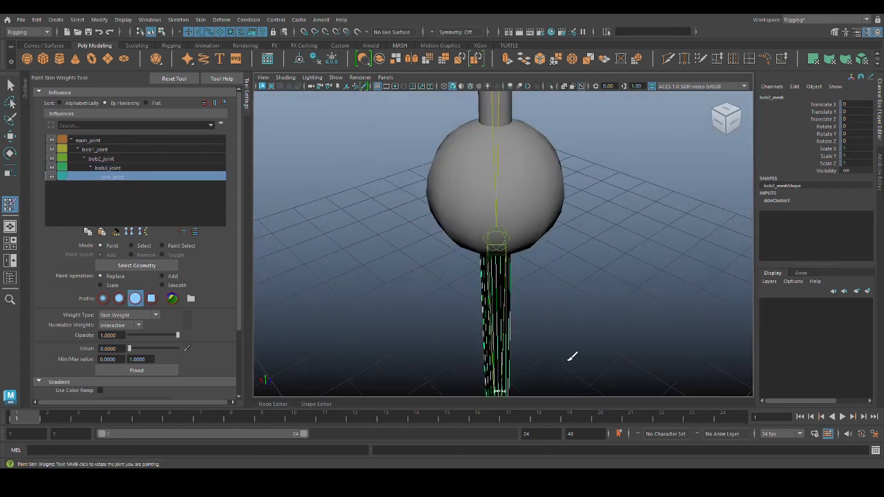
pyautogui.keyDown('alt'); pyautogui.moveTo(571, 350); pyautogui.dragTo(567, 320, button='middle'); pyautogui.keyUp('alt')
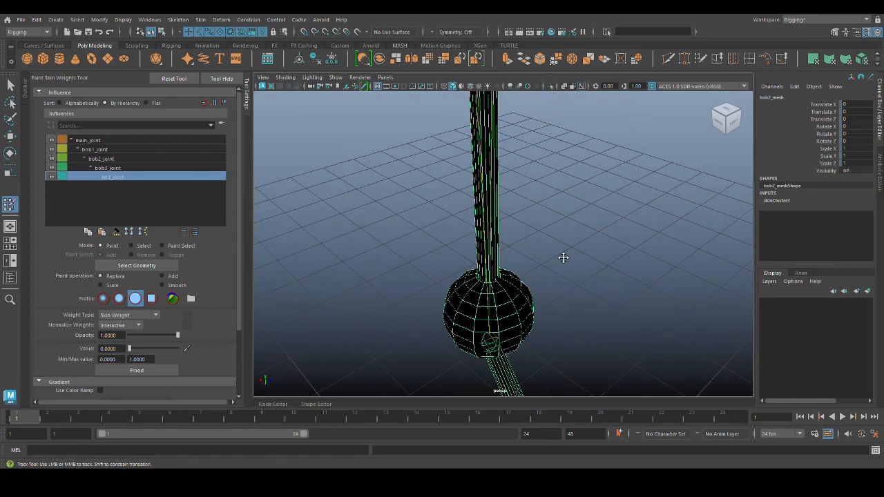
pyautogui.moveTo(562, 256)
pyautogui.keyDown('alt'); pyautogui.mouseDown(button='middle')
pyautogui.moveTo(557, 144)
pyautogui.moveTo(543, 260)
pyautogui.moveTo(551, 310)
pyautogui.mouseUp(button='middle'); pyautogui.keyUp('alt')
pyautogui.keyDown('alt'); pyautogui.moveTo(542, 223); pyautogui.dragTo(539, 264, button='middle'); pyautogui.keyUp('alt')
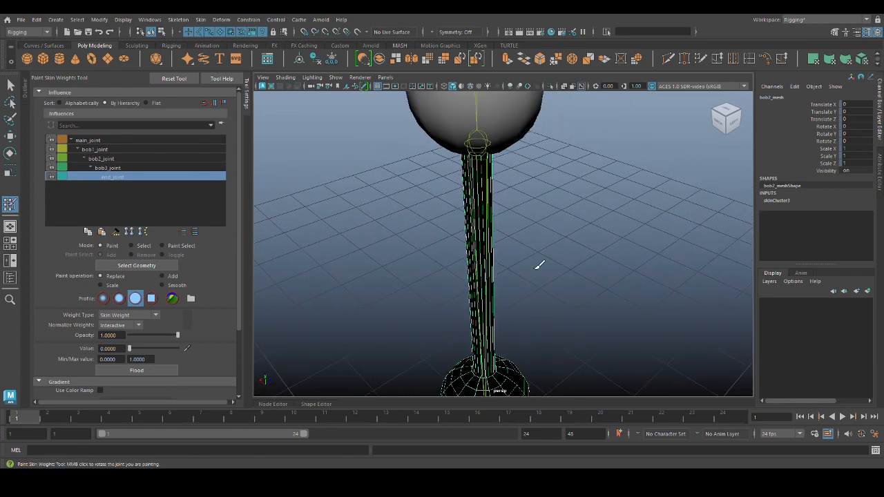
pyautogui.keyDown('alt'); pyautogui.moveTo(544, 234); pyautogui.dragTo(610, 278, button='right'); pyautogui.keyUp('alt')
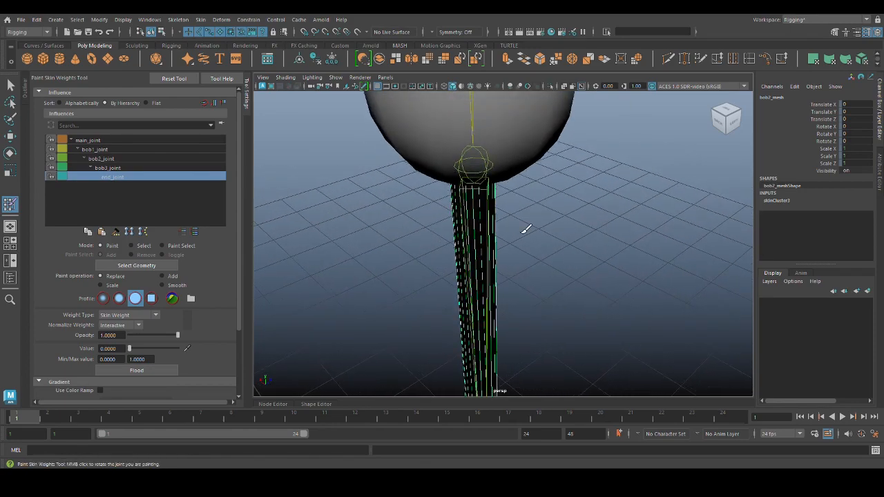
# Flood bob2_mesh with end_joint weight at value 0 to clean the rod's end cap hidden inside the upper sphere
pyautogui.keyDown('alt'); pyautogui.moveTo(527, 228); pyautogui.dragTo(612, 322, button='right'); pyautogui.keyUp('alt')
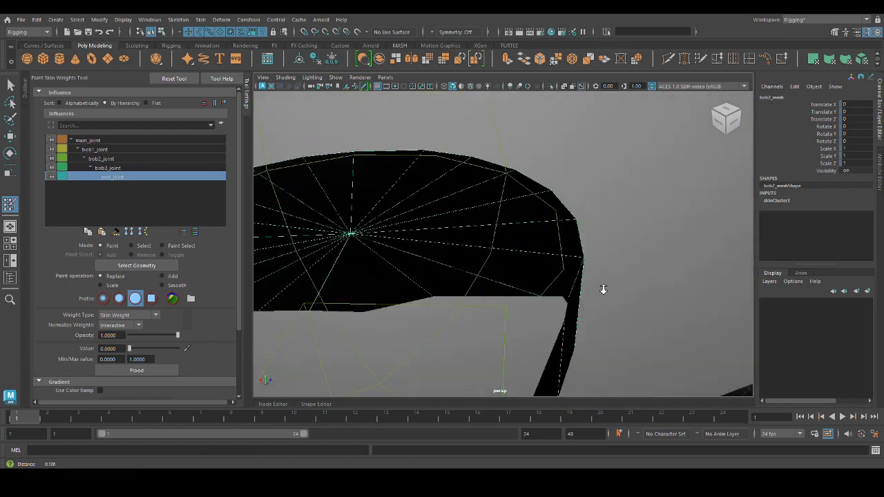
pyautogui.keyDown('alt'); pyautogui.moveTo(563, 276); pyautogui.dragTo(602, 296, button='middle'); pyautogui.keyUp('alt')
pyautogui.keyDown('alt'); pyautogui.moveTo(601, 287); pyautogui.dragTo(600, 320); pyautogui.keyUp('alt')
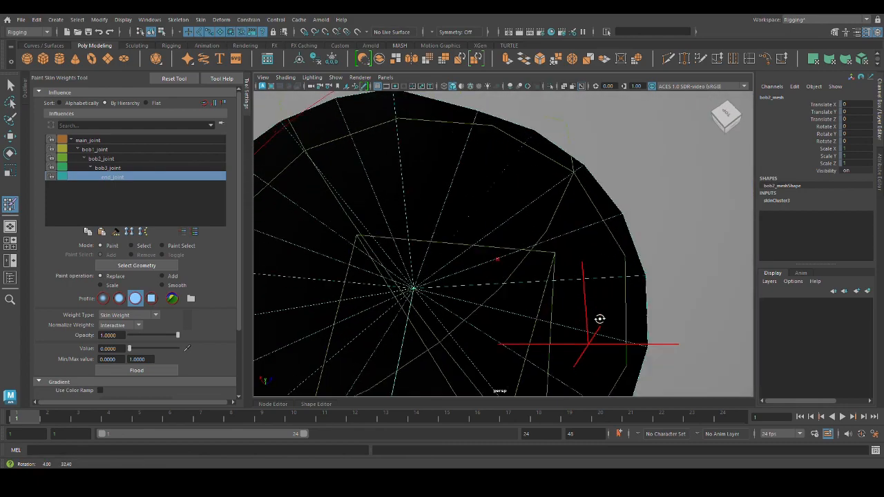
pyautogui.keyDown('alt'); pyautogui.moveTo(635, 332); pyautogui.dragTo(584, 319, button='right'); pyautogui.keyUp('alt')
pyautogui.keyDown('alt'); pyautogui.moveTo(595, 331); pyautogui.dragTo(593, 321, button='middle'); pyautogui.keyUp('alt')
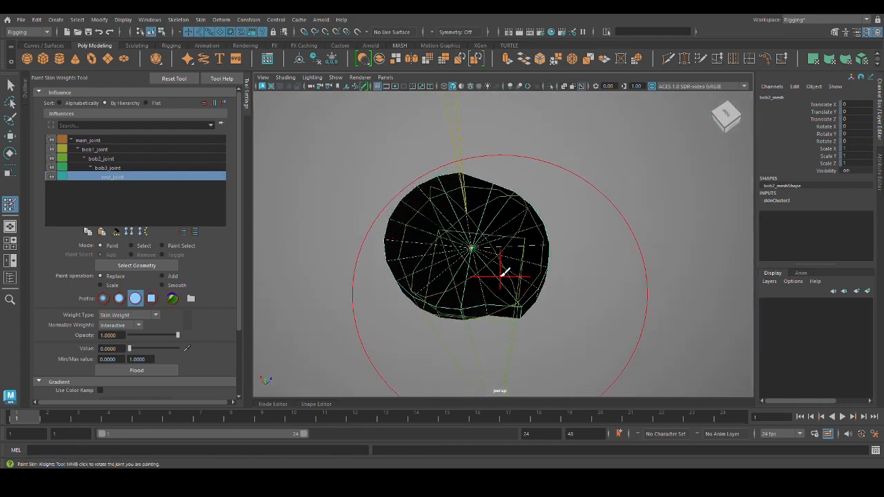
pyautogui.scroll(-2, 166, 324)
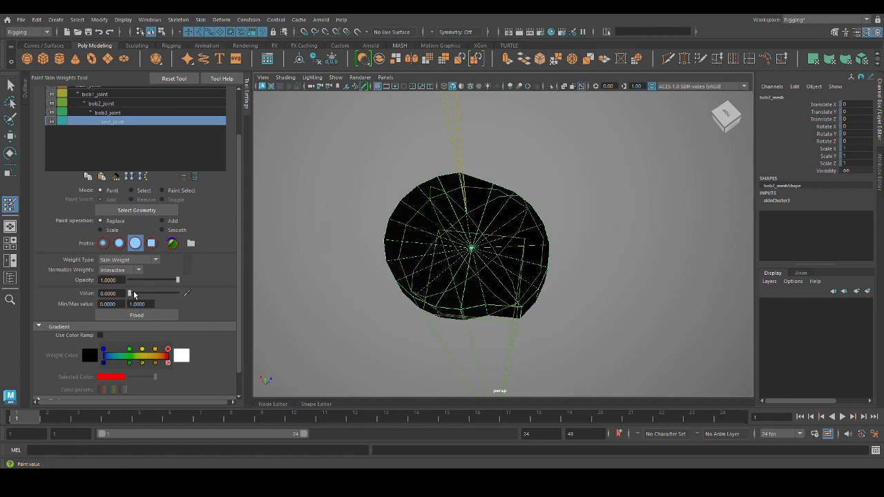
pyautogui.click(150, 316)
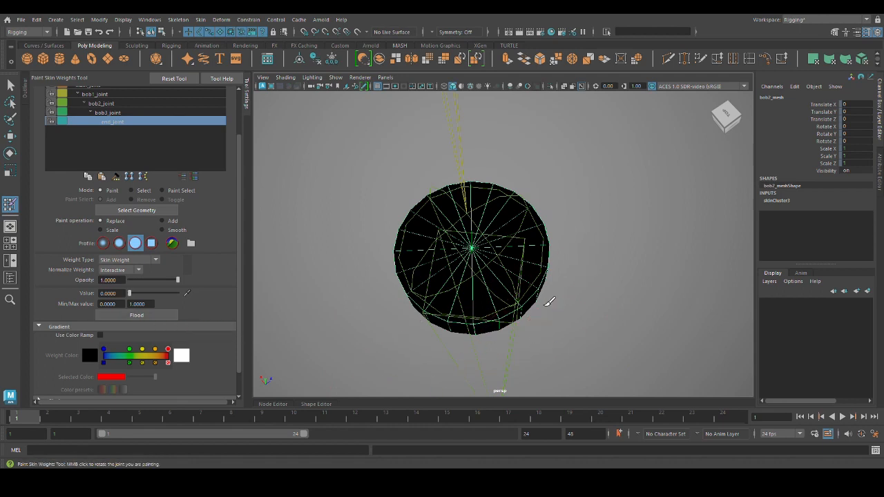
# Examine the end_joint weights along the rod and sphere of bob2_mesh
pyautogui.scroll(-5, 562, 335)
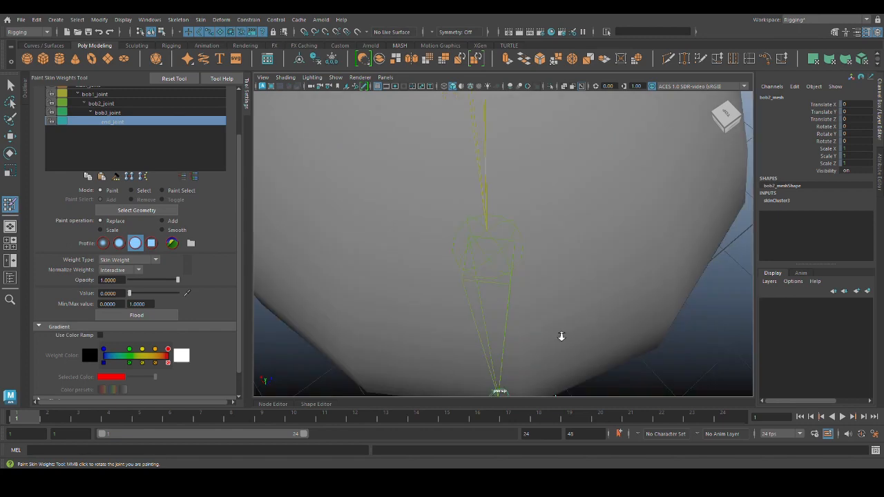
pyautogui.keyDown('alt'); pyautogui.moveTo(562, 337); pyautogui.dragTo(602, 317); pyautogui.keyUp('alt')
pyautogui.keyDown('alt'); pyautogui.moveTo(606, 314); pyautogui.dragTo(603, 359, button='middle'); pyautogui.keyUp('alt')
pyautogui.keyDown('alt'); pyautogui.moveTo(603, 359); pyautogui.dragTo(607, 290); pyautogui.keyUp('alt')
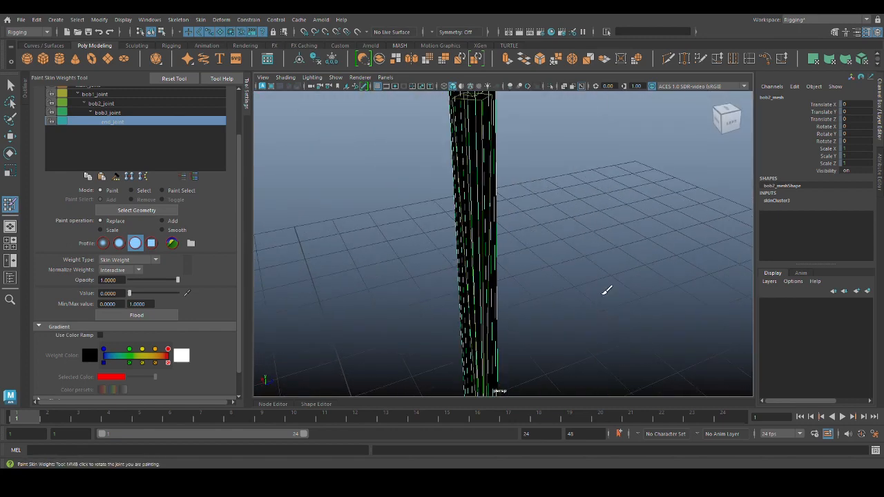
pyautogui.scroll(-4, 593, 276)
pyautogui.keyDown('alt'); pyautogui.moveTo(552, 284); pyautogui.dragTo(537, 210, button='middle'); pyautogui.keyUp('alt')
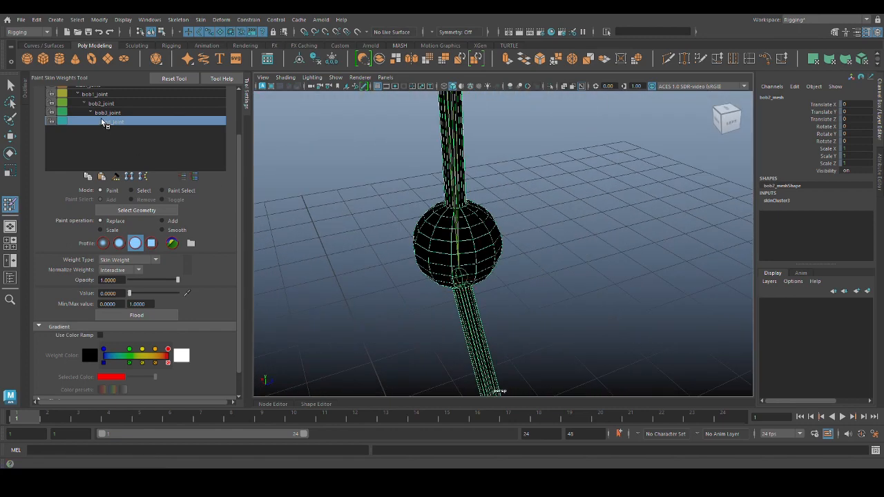
pyautogui.moveTo(546, 301)
pyautogui.keyDown('alt'); pyautogui.mouseDown(button='middle')
pyautogui.moveTo(544, 224)
pyautogui.moveTo(527, 219)
pyautogui.moveTo(537, 298)
pyautogui.mouseUp(button='middle'); pyautogui.keyUp('alt')
pyautogui.keyDown('alt'); pyautogui.moveTo(537, 245); pyautogui.dragTo(551, 311, button='middle'); pyautogui.keyUp('alt')
pyautogui.moveTo(553, 257)
pyautogui.keyDown('alt'); pyautogui.mouseDown(button='middle')
pyautogui.moveTo(555, 340)
pyautogui.moveTo(561, 269)
pyautogui.mouseUp(button='middle'); pyautogui.keyUp('alt')
pyautogui.keyDown('alt'); pyautogui.moveTo(564, 294); pyautogui.dragTo(534, 328, button='right'); pyautogui.keyUp('alt')
pyautogui.moveTo(534, 327)
pyautogui.keyDown('alt'); pyautogui.mouseDown(button='middle')
pyautogui.moveTo(531, 286)
pyautogui.moveTo(529, 337)
pyautogui.mouseUp(button='middle'); pyautogui.keyUp('alt')
pyautogui.keyDown('alt'); pyautogui.moveTo(529, 269); pyautogui.dragTo(536, 307, button='middle'); pyautogui.keyUp('alt')
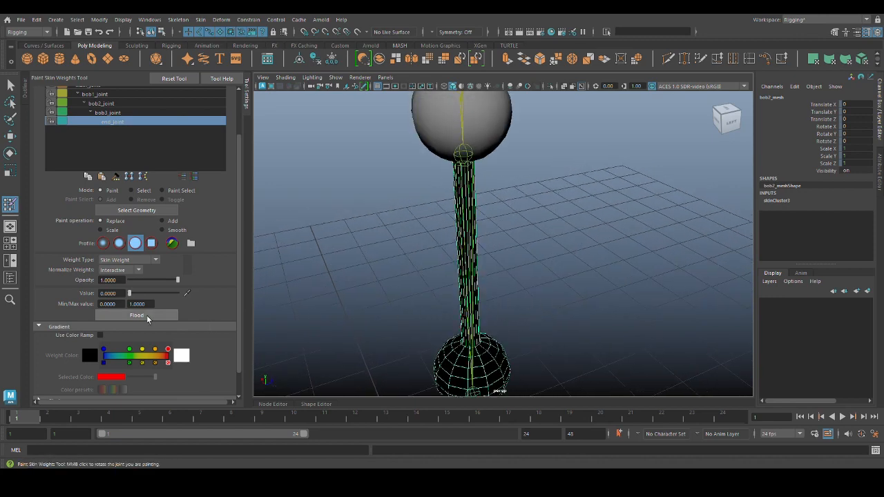
pyautogui.keyDown('alt'); pyautogui.moveTo(578, 330); pyautogui.dragTo(572, 263, button='middle'); pyautogui.keyUp('alt')
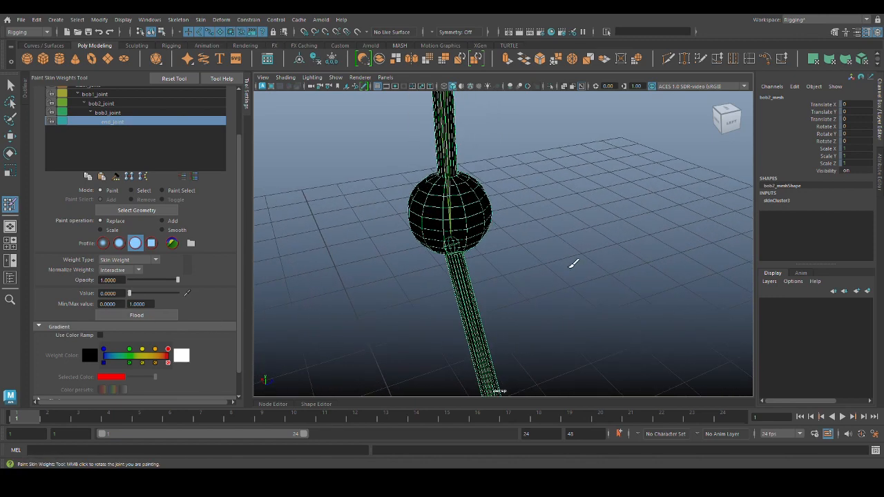
# Select bob3_mesh, start painting its skin weights, and choose bob3_joint as the influence
pyautogui.press('q')
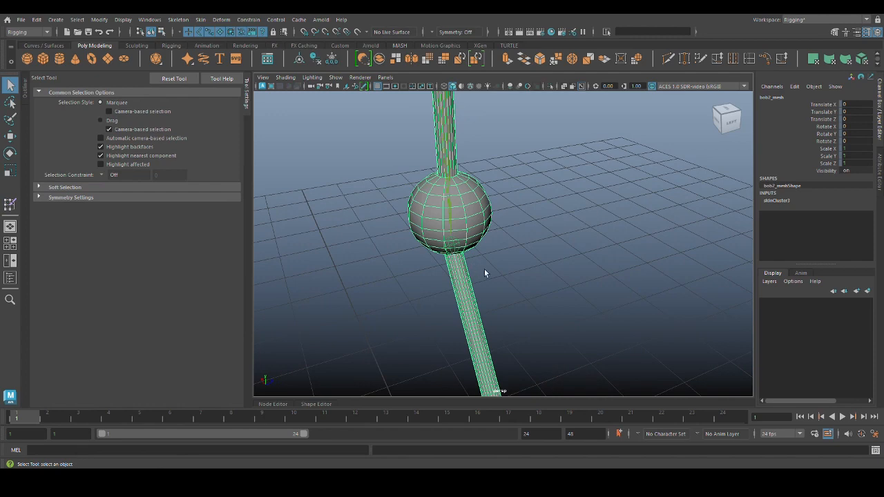
pyautogui.click(456, 246)
pyautogui.keyDown('alt'); pyautogui.moveTo(477, 295); pyautogui.dragTo(474, 270, button='middle'); pyautogui.keyUp('alt')
pyautogui.click(474, 301)
pyautogui.keyDown('alt'); pyautogui.moveTo(525, 312); pyautogui.dragTo(481, 261, button='right'); pyautogui.keyUp('alt')
pyautogui.click(9, 204)
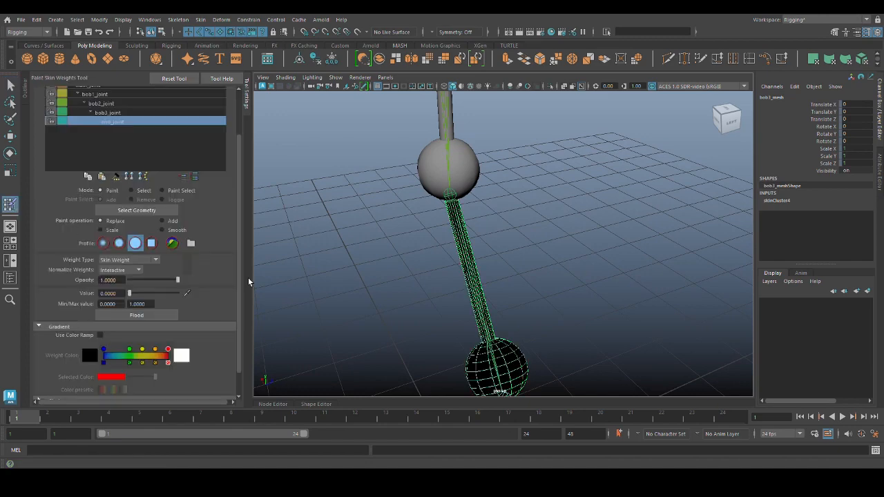
pyautogui.keyDown('alt'); pyautogui.moveTo(534, 295); pyautogui.dragTo(549, 279, button='middle'); pyautogui.keyUp('alt')
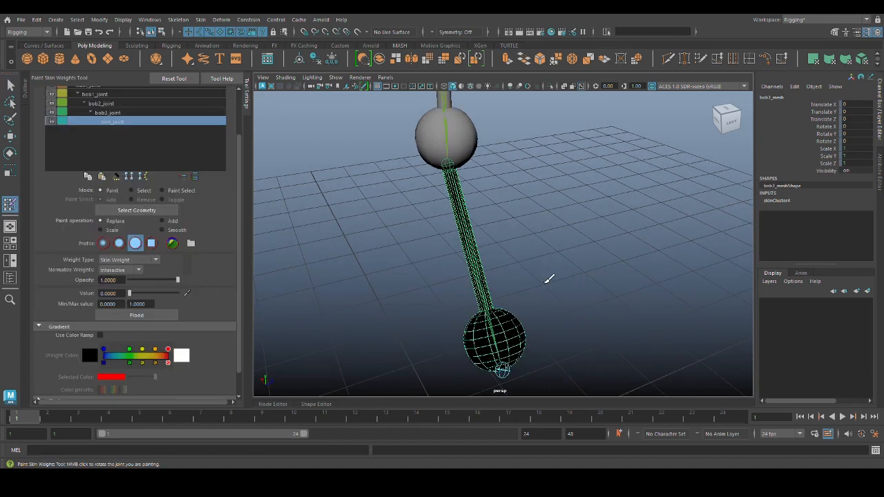
pyautogui.click(121, 113)
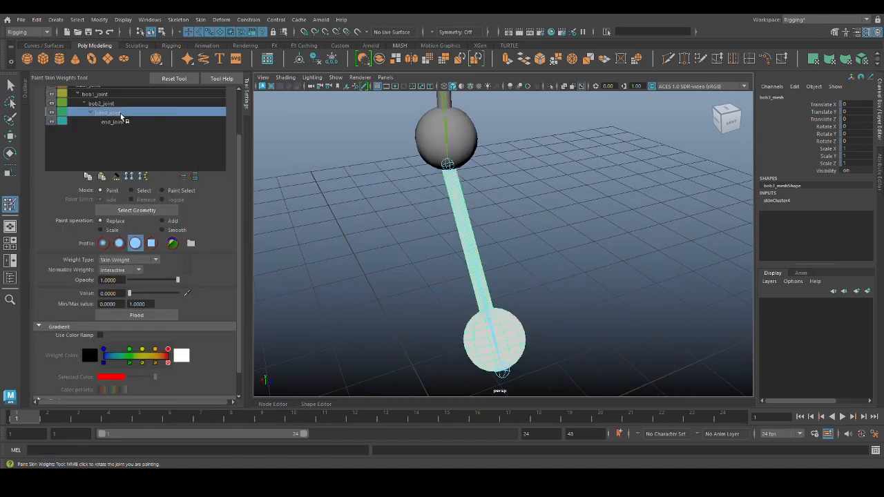
pyautogui.keyDown('alt'); pyautogui.moveTo(573, 268); pyautogui.dragTo(576, 271, button='middle'); pyautogui.keyUp('alt')
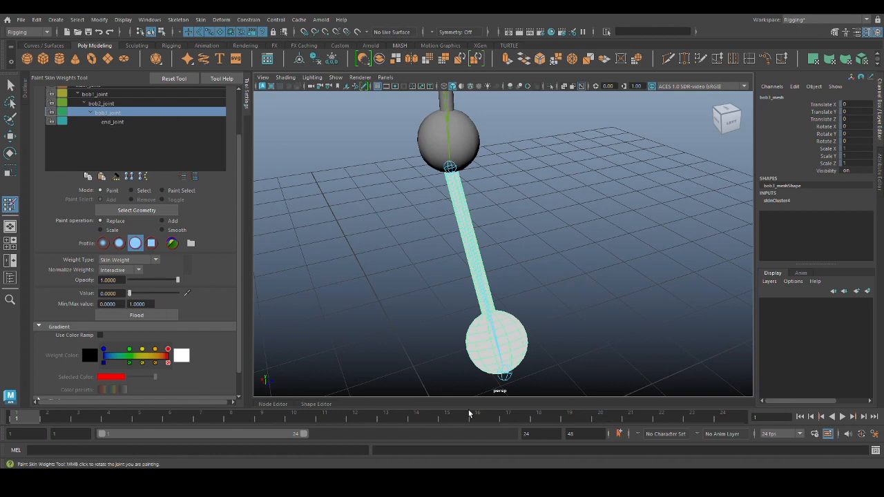
# Try painting bob3_joint weight at value 0.1165 on the upper part of bob3_mesh's sphere
pyautogui.moveTo(131, 293); pyautogui.dragTo(215, 295)
pyautogui.moveTo(177, 293); pyautogui.dragTo(134, 294)
pyautogui.moveTo(509, 331); pyautogui.dragTo(502, 331)
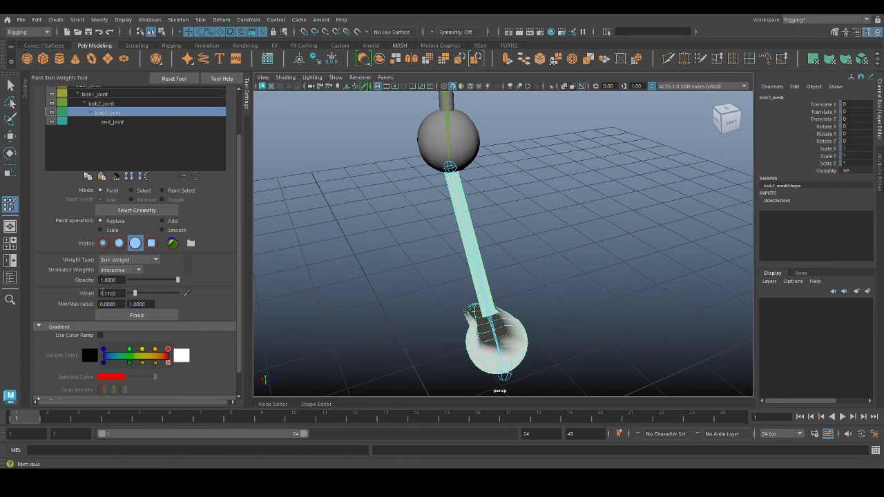
# Flood bob3_mesh with bob3_joint weight at value 1
pyautogui.moveTo(142, 296); pyautogui.dragTo(246, 311)
pyautogui.click(173, 315)
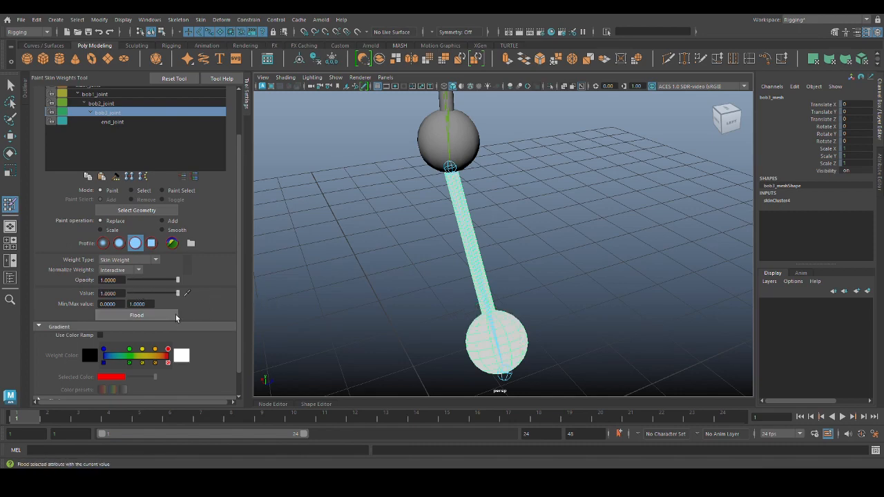
pyautogui.keyDown('alt'); pyautogui.moveTo(620, 311); pyautogui.dragTo(606, 262, button='middle'); pyautogui.keyUp('alt')
pyautogui.keyDown('alt'); pyautogui.moveTo(605, 263); pyautogui.dragTo(631, 331, button='right'); pyautogui.keyUp('alt')
pyautogui.keyDown('alt'); pyautogui.moveTo(631, 331); pyautogui.dragTo(631, 324, button='middle'); pyautogui.keyUp('alt')
pyautogui.keyDown('alt'); pyautogui.moveTo(583, 258); pyautogui.dragTo(576, 293, button='middle'); pyautogui.keyUp('alt')
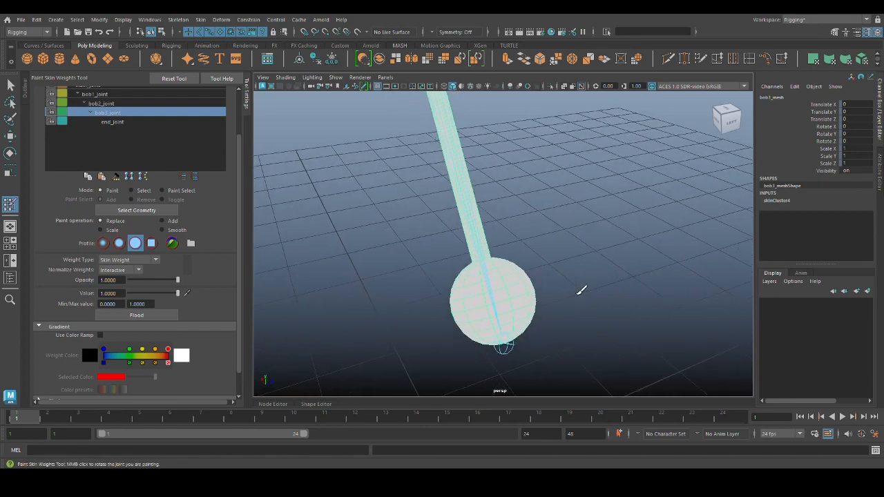
pyautogui.keyDown('alt'); pyautogui.moveTo(565, 276); pyautogui.dragTo(541, 295, button='right'); pyautogui.keyUp('alt')
pyautogui.keyDown('alt'); pyautogui.moveTo(560, 301); pyautogui.dragTo(554, 278); pyautogui.keyUp('alt')
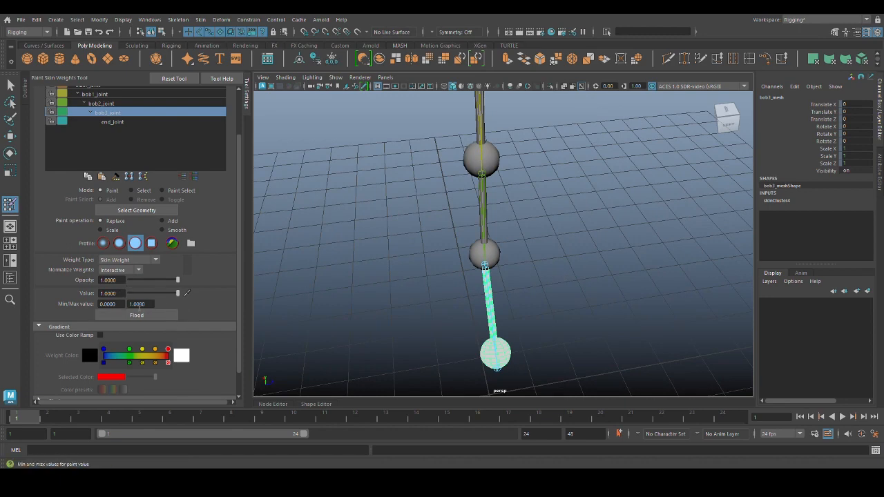
pyautogui.keyDown('alt'); pyautogui.moveTo(581, 291); pyautogui.dragTo(539, 298); pyautogui.keyUp('alt')
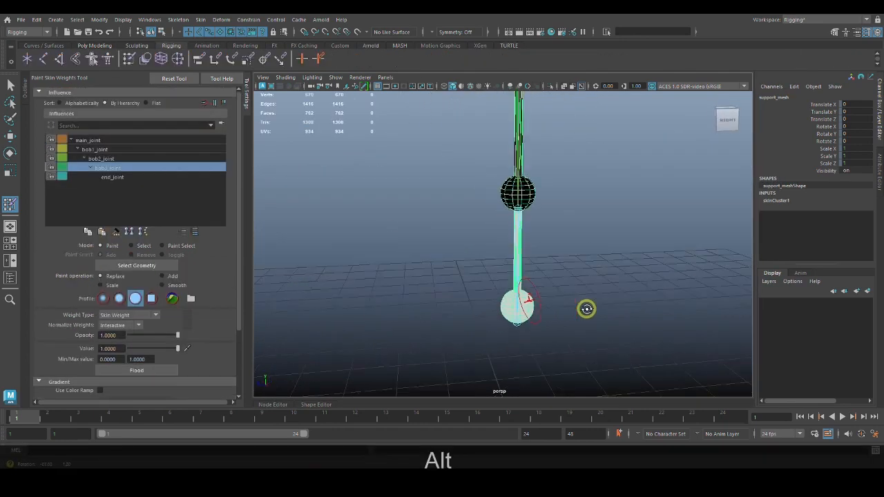
# Examine the bob3_joint weights on support_mesh, then those of end_joint along its whole chain of rods and spheres
pyautogui.keyDown('alt'); pyautogui.moveTo(586, 309); pyautogui.dragTo(594, 309); pyautogui.keyUp('alt')
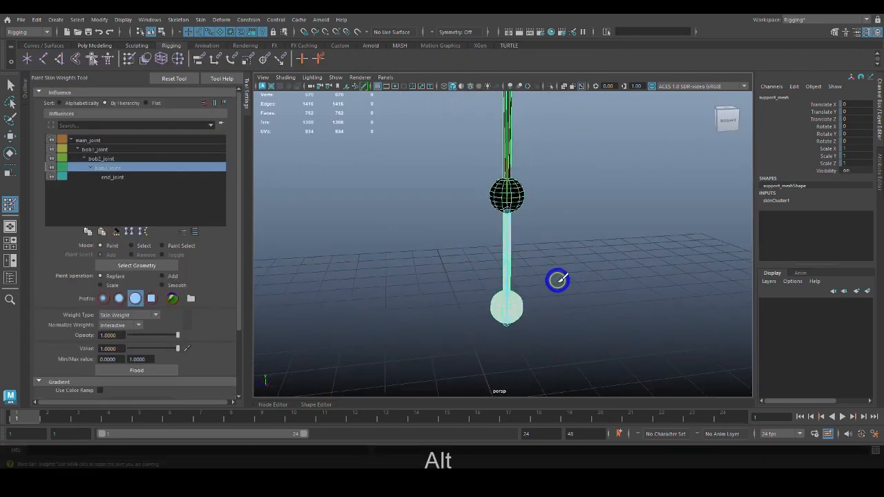
pyautogui.keyDown('alt'); pyautogui.moveTo(559, 280); pyautogui.dragTo(616, 318, button='right'); pyautogui.keyUp('alt')
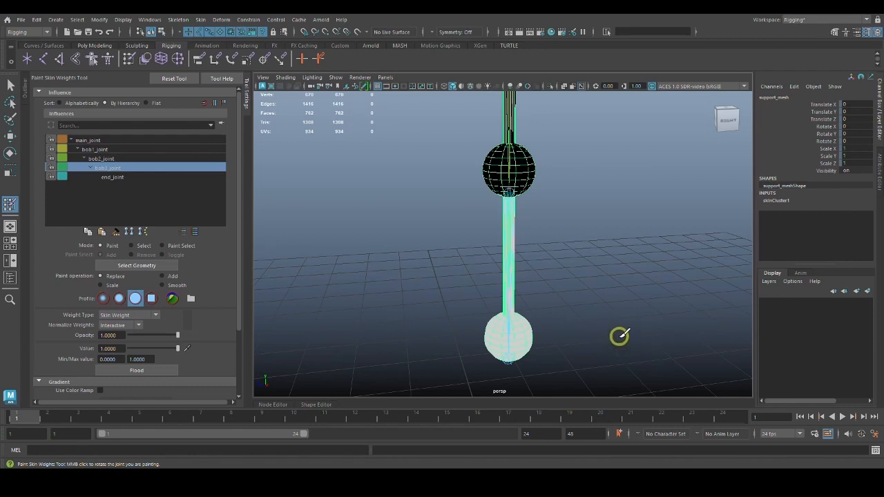
pyautogui.keyDown('alt'); pyautogui.moveTo(633, 313); pyautogui.dragTo(594, 311); pyautogui.keyUp('alt')
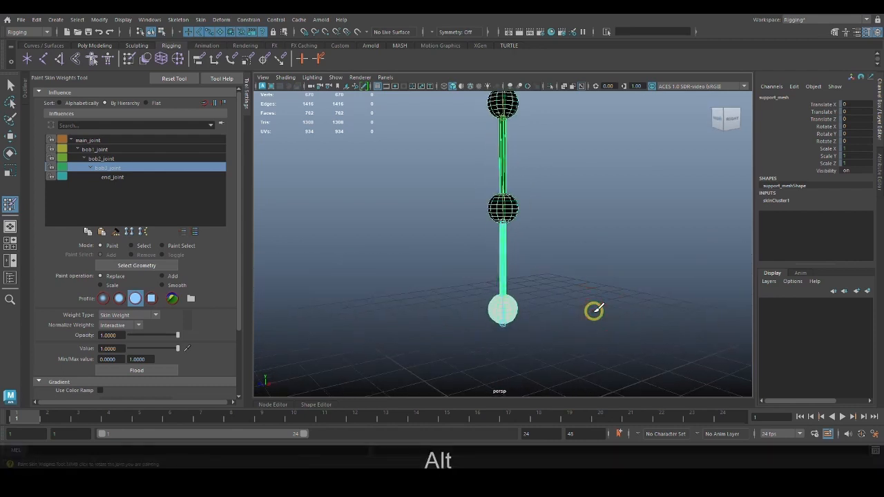
pyautogui.click(142, 182)
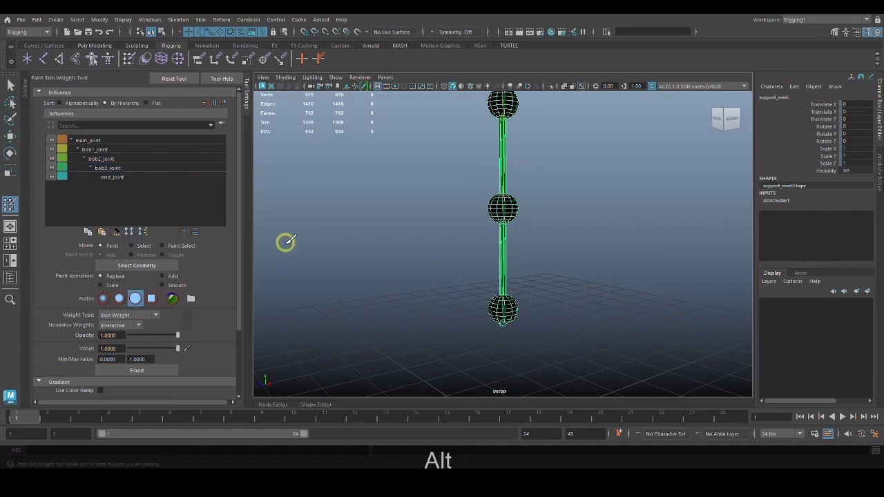
pyautogui.click(112, 180)
pyautogui.keyDown('alt'); pyautogui.moveTo(578, 253); pyautogui.dragTo(693, 338, button='right'); pyautogui.keyUp('alt')
pyautogui.keyDown('alt'); pyautogui.moveTo(693, 339); pyautogui.dragTo(668, 362, button='middle'); pyautogui.keyUp('alt')
pyautogui.keyDown('alt'); pyautogui.moveTo(669, 362); pyautogui.dragTo(546, 281, button='right'); pyautogui.keyUp('alt')
pyautogui.keyDown('alt'); pyautogui.moveTo(546, 281); pyautogui.dragTo(543, 324, button='middle'); pyautogui.keyUp('alt')
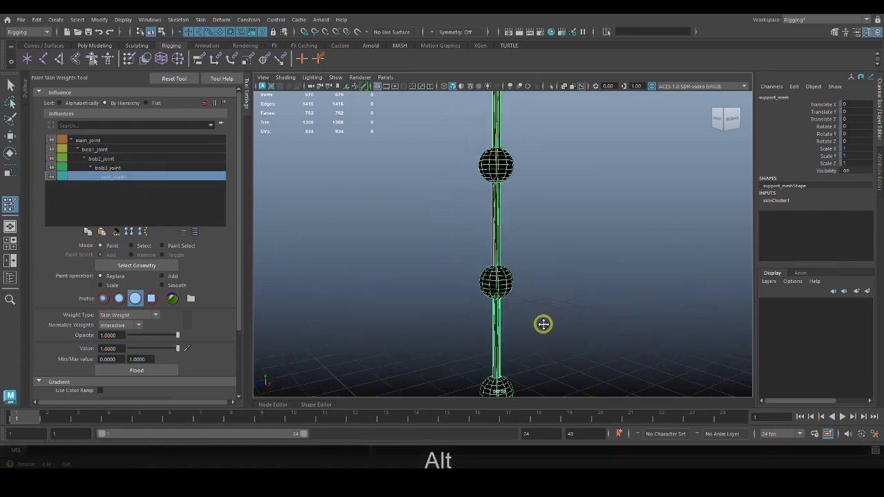
pyautogui.keyDown('alt'); pyautogui.moveTo(580, 156); pyautogui.dragTo(571, 330, button='middle'); pyautogui.keyUp('alt')
pyautogui.keyDown('alt'); pyautogui.moveTo(561, 262); pyautogui.dragTo(543, 308, button='right'); pyautogui.keyUp('alt')
pyautogui.keyDown('alt'); pyautogui.moveTo(513, 302); pyautogui.dragTo(523, 251, button='middle'); pyautogui.keyUp('alt')
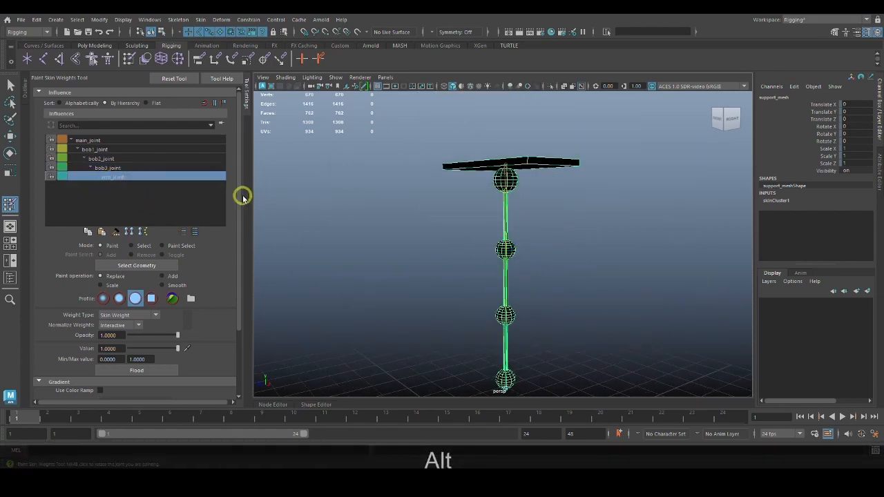
# Leave weight painting, select bob3_joint and rotate it by about -42 degrees in Y to swing the lowest rod and sphere
pyautogui.press('q')
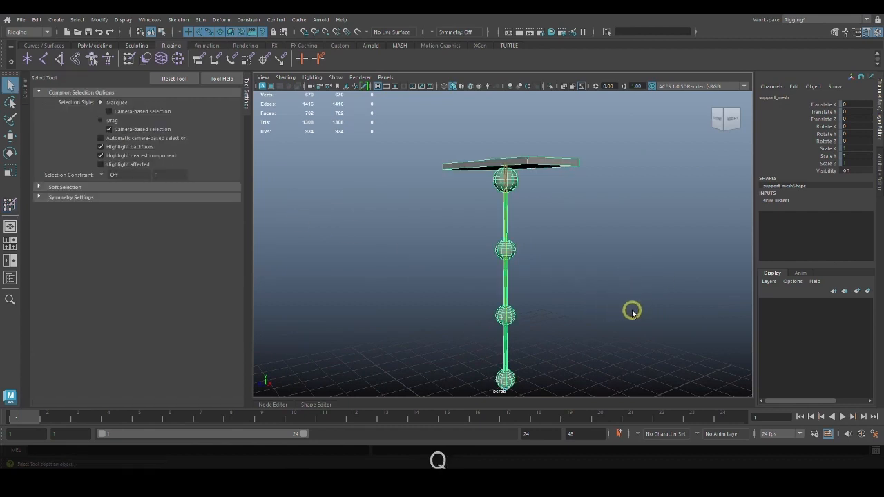
pyautogui.click(632, 313)
pyautogui.keyDown('alt'); pyautogui.moveTo(609, 290); pyautogui.dragTo(550, 340); pyautogui.keyUp('alt')
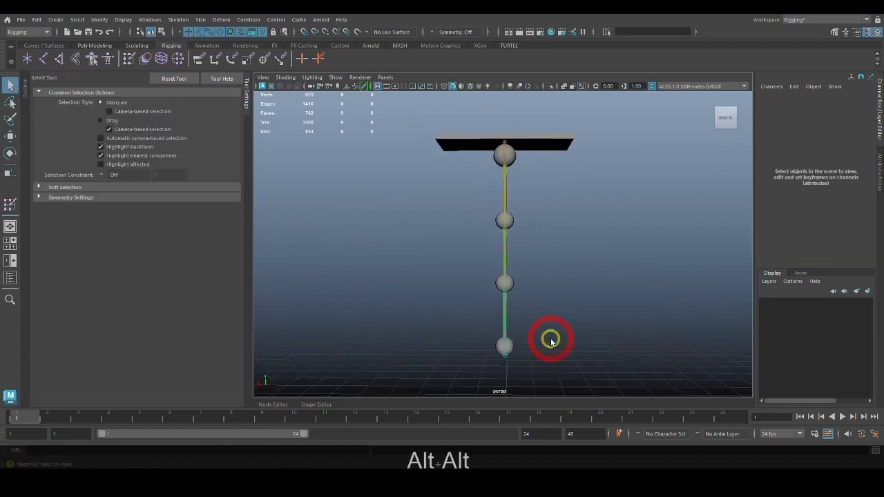
pyautogui.keyDown('alt'); pyautogui.moveTo(551, 340); pyautogui.dragTo(630, 391, button='right'); pyautogui.keyUp('alt')
pyautogui.keyDown('alt'); pyautogui.moveTo(629, 391); pyautogui.dragTo(609, 305, button='middle'); pyautogui.keyUp('alt')
pyautogui.keyDown('alt'); pyautogui.moveTo(610, 305); pyautogui.dragTo(591, 318); pyautogui.keyUp('alt')
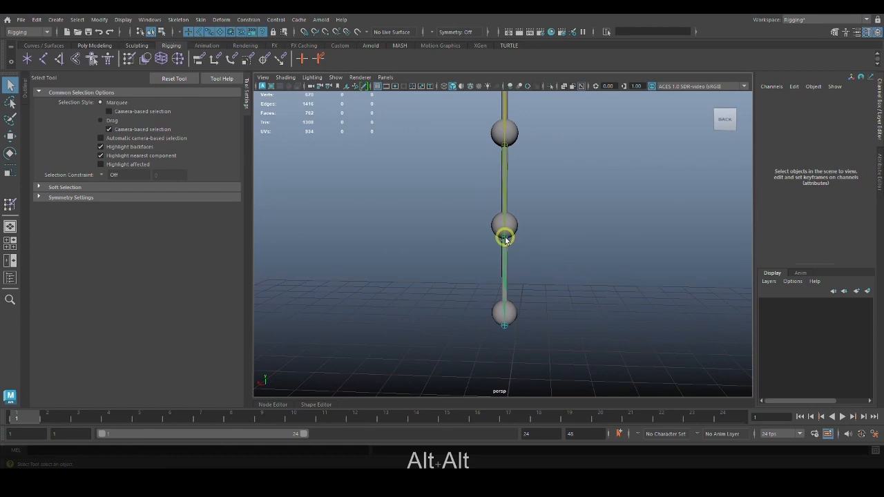
pyautogui.click(504, 239)
pyautogui.keyDown('alt'); pyautogui.moveTo(553, 267); pyautogui.dragTo(523, 260, button='right'); pyautogui.keyUp('alt')
pyautogui.keyDown('alt'); pyautogui.moveTo(523, 261); pyautogui.dragTo(532, 278, button='middle'); pyautogui.keyUp('alt')
pyautogui.press('e')
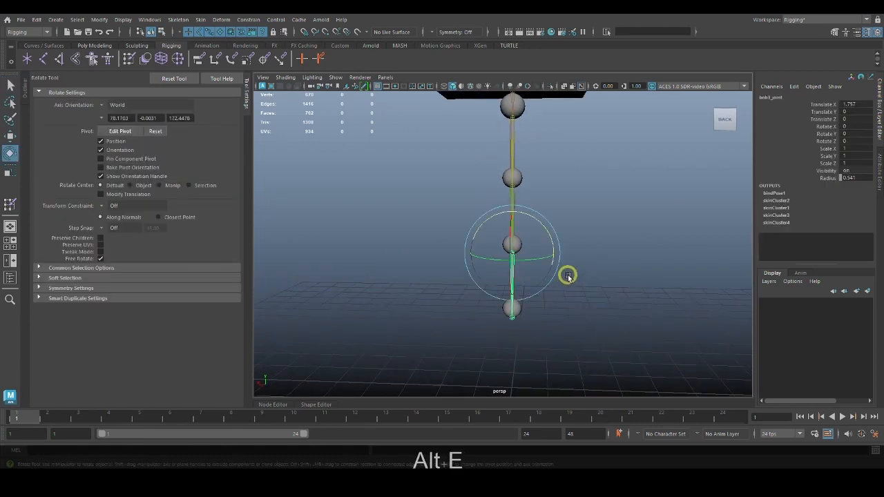
pyautogui.moveTo(549, 233); pyautogui.dragTo(550, 243)
# Examine how the rods and spheres around the rotated bob3_joint deform
pyautogui.keyDown('alt'); pyautogui.moveTo(598, 259); pyautogui.dragTo(580, 252, button='right'); pyautogui.keyUp('alt')
pyautogui.keyDown('alt'); pyautogui.moveTo(580, 255); pyautogui.dragTo(581, 288, button='middle'); pyautogui.keyUp('alt')
pyautogui.keyDown('alt'); pyautogui.moveTo(581, 288); pyautogui.dragTo(642, 274, button='right'); pyautogui.keyUp('alt')
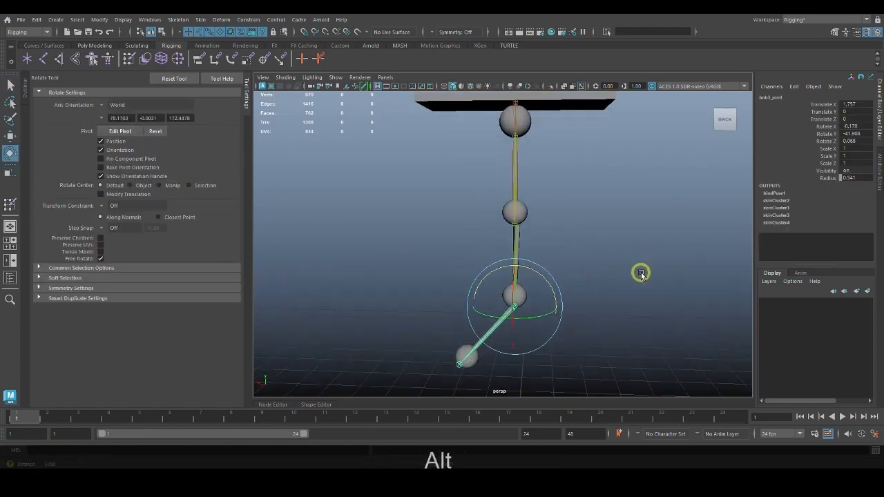
pyautogui.keyDown('alt'); pyautogui.moveTo(586, 271); pyautogui.dragTo(576, 231, button='middle'); pyautogui.keyUp('alt')
pyautogui.keyDown('alt'); pyautogui.moveTo(575, 231); pyautogui.dragTo(614, 223, button='right'); pyautogui.keyUp('alt')
pyautogui.keyDown('alt'); pyautogui.moveTo(614, 223); pyautogui.dragTo(616, 272, button='middle'); pyautogui.keyUp('alt')
pyautogui.keyDown('alt'); pyautogui.moveTo(615, 272); pyautogui.dragTo(582, 279, button='right'); pyautogui.keyUp('alt')
pyautogui.keyDown('alt'); pyautogui.moveTo(581, 279); pyautogui.dragTo(582, 303, button='middle'); pyautogui.keyUp('alt')
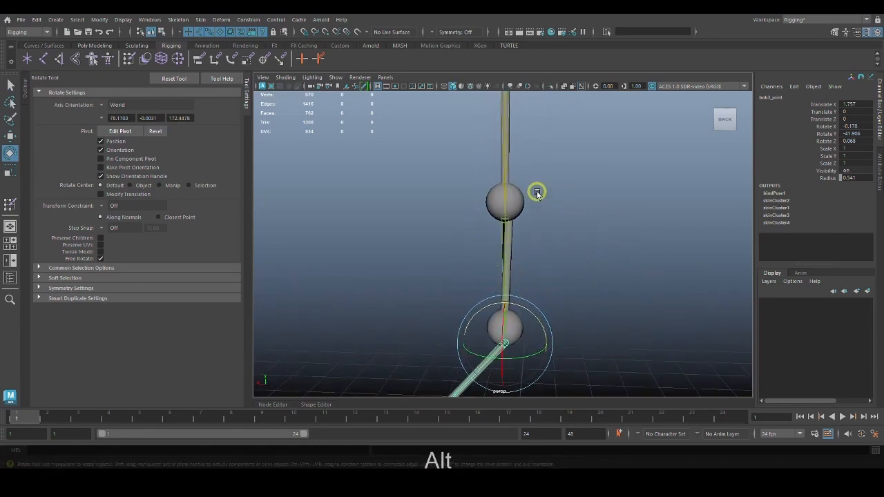
pyautogui.keyDown('alt'); pyautogui.moveTo(545, 251); pyautogui.dragTo(540, 274, button='right'); pyautogui.keyUp('alt')
pyautogui.keyDown('alt'); pyautogui.moveTo(568, 326); pyautogui.dragTo(580, 262, button='middle'); pyautogui.keyUp('alt')
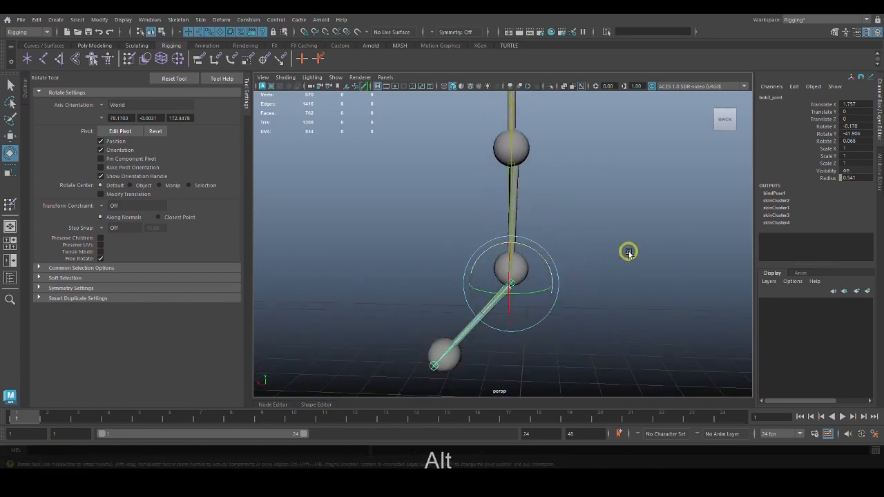
pyautogui.keyDown('alt'); pyautogui.moveTo(583, 293); pyautogui.dragTo(588, 318, button='middle'); pyautogui.keyUp('alt')
pyautogui.keyDown('alt'); pyautogui.moveTo(574, 257); pyautogui.dragTo(574, 272, button='middle'); pyautogui.keyUp('alt')
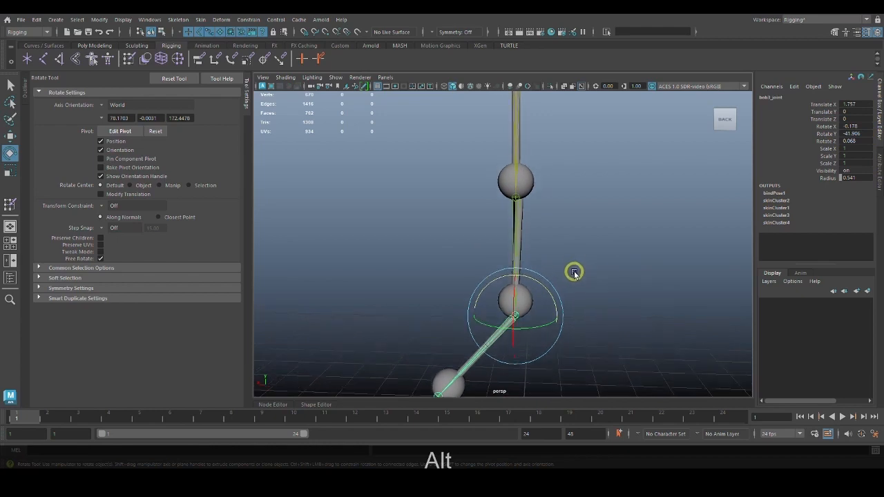
pyautogui.keyDown('alt'); pyautogui.moveTo(574, 273); pyautogui.dragTo(559, 278, button='right'); pyautogui.keyUp('alt')
# Select support_mesh, start painting its skin weights, and choose bob3_joint as the influence
pyautogui.click(521, 217)
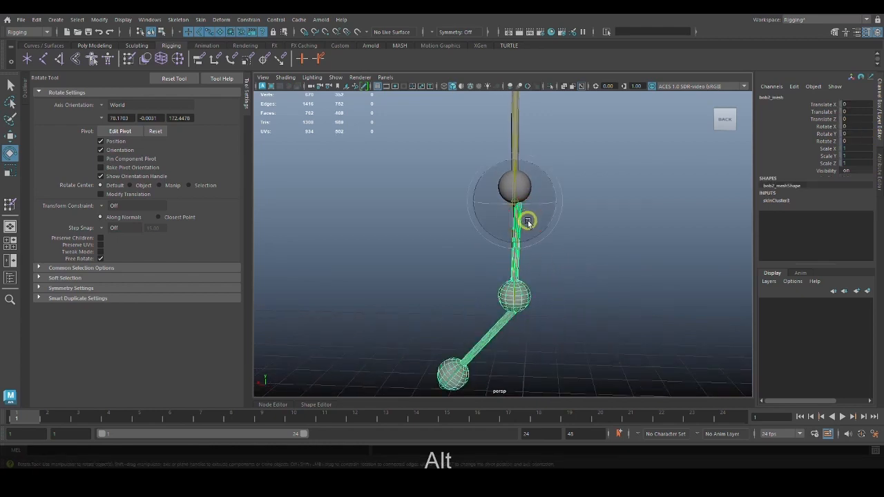
pyautogui.keyDown('alt'); pyautogui.moveTo(610, 243); pyautogui.dragTo(612, 290); pyautogui.keyUp('alt')
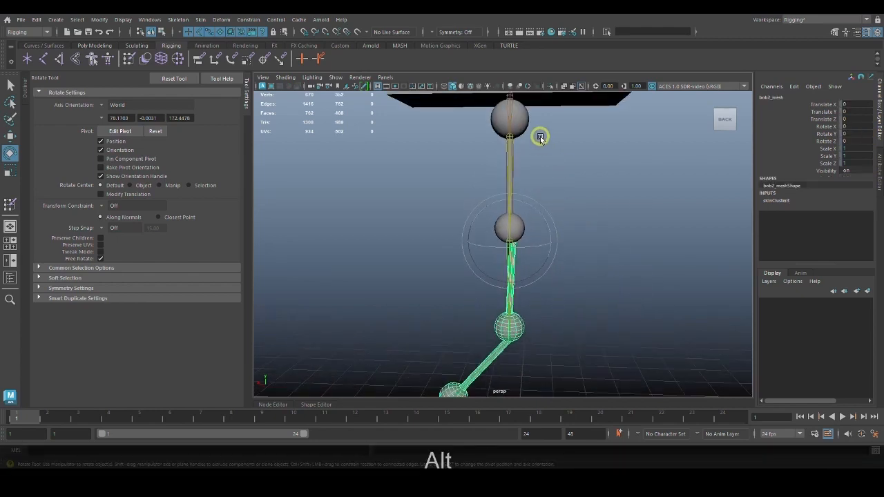
pyautogui.keyDown('alt'); pyautogui.moveTo(538, 134); pyautogui.dragTo(557, 158); pyautogui.keyUp('alt')
pyautogui.click(557, 155)
pyautogui.keyDown('alt'); pyautogui.moveTo(590, 247); pyautogui.dragTo(586, 245); pyautogui.keyUp('alt')
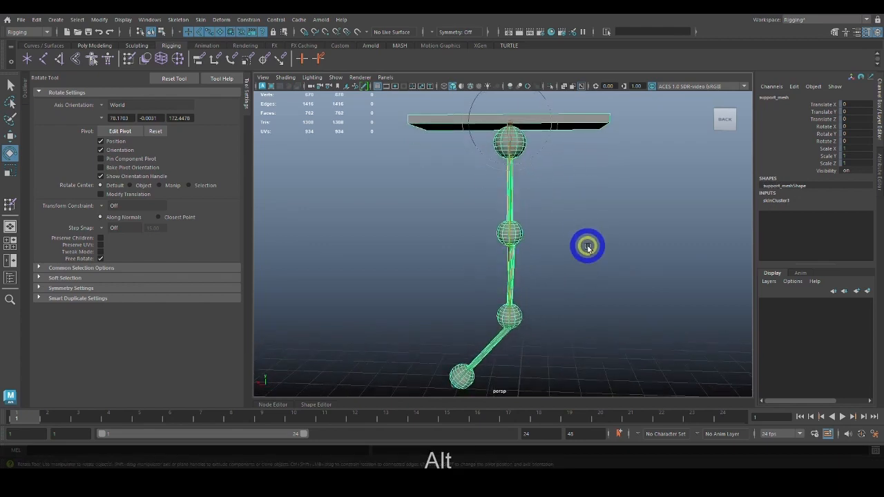
pyautogui.click(10, 204)
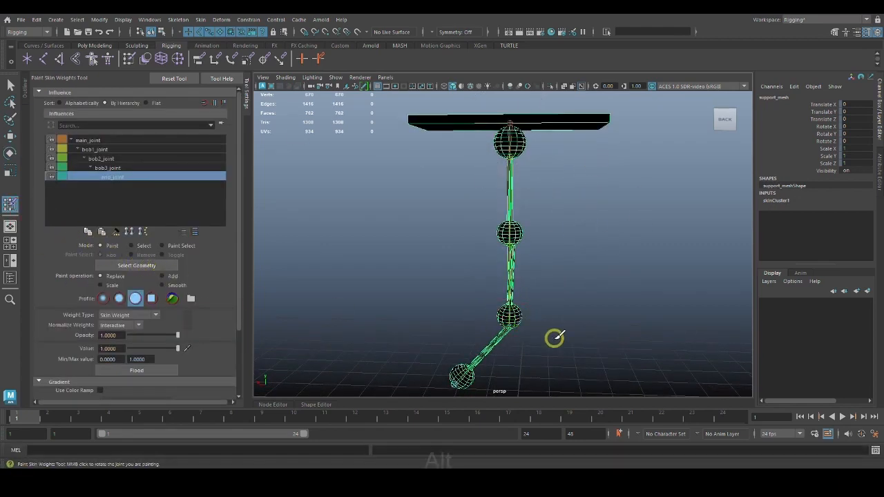
pyautogui.keyDown('alt'); pyautogui.moveTo(557, 336); pyautogui.dragTo(554, 288, button='middle'); pyautogui.keyUp('alt')
pyautogui.keyDown('alt'); pyautogui.moveTo(555, 288); pyautogui.dragTo(645, 325, button='right'); pyautogui.keyUp('alt')
pyautogui.keyDown('alt'); pyautogui.moveTo(645, 325); pyautogui.dragTo(646, 271, button='middle'); pyautogui.keyUp('alt')
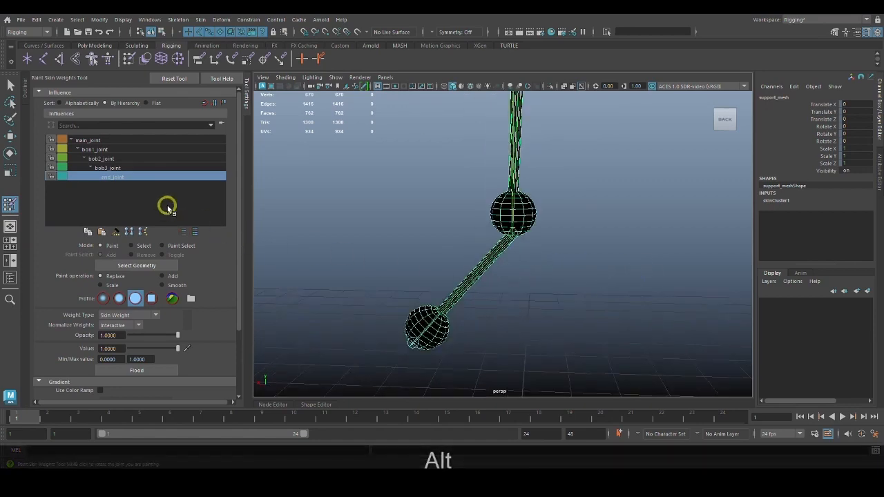
pyautogui.click(135, 169)
# Set the skin weight paint value to 0 for the bob3_joint influence
pyautogui.moveTo(459, 297)
pyautogui.keyDown('alt'); pyautogui.mouseDown()
pyautogui.moveTo(627, 314)
pyautogui.moveTo(623, 335)
pyautogui.moveTo(526, 334)
pyautogui.moveTo(518, 325)
pyautogui.moveTo(580, 325)
pyautogui.mouseUp(); pyautogui.keyUp('alt')
pyautogui.click(583, 88)
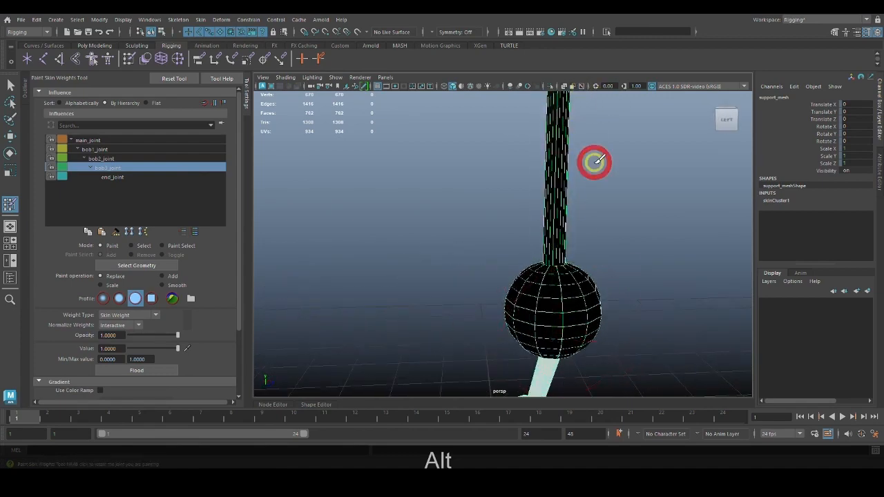
pyautogui.keyDown('alt'); pyautogui.moveTo(592, 210); pyautogui.dragTo(673, 278, button='right'); pyautogui.keyUp('alt')
pyautogui.keyDown('alt'); pyautogui.moveTo(673, 279); pyautogui.dragTo(664, 278); pyautogui.keyUp('alt')
pyautogui.moveTo(178, 348); pyautogui.dragTo(152, 350)
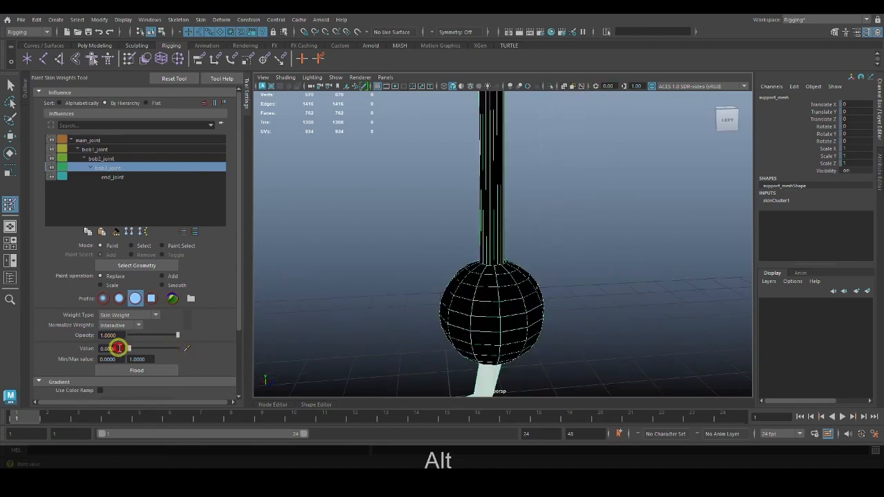
# Inspect the bob3_joint weights on the spheres and connecting rods from all sides
pyautogui.keyDown('alt'); pyautogui.moveTo(504, 256); pyautogui.dragTo(576, 286); pyautogui.keyUp('alt')
pyautogui.keyDown('alt'); pyautogui.moveTo(576, 286); pyautogui.dragTo(665, 303, button='right'); pyautogui.keyUp('alt')
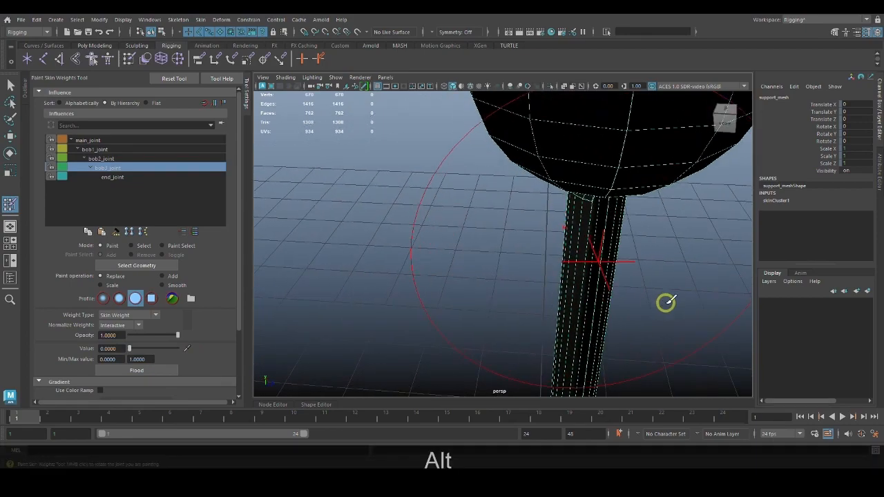
pyautogui.moveTo(665, 302)
pyautogui.keyDown('alt'); pyautogui.mouseDown()
pyautogui.moveTo(643, 268)
pyautogui.moveTo(628, 266)
pyautogui.moveTo(578, 189)
pyautogui.moveTo(592, 191)
pyautogui.mouseUp(); pyautogui.keyUp('alt')
pyautogui.keyDown('alt'); pyautogui.moveTo(509, 193); pyautogui.dragTo(582, 219); pyautogui.keyUp('alt')
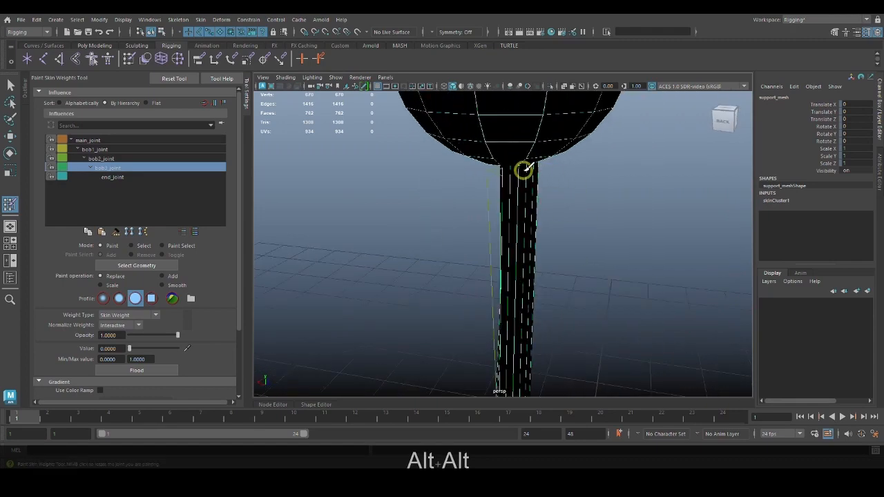
pyautogui.keyDown('alt'); pyautogui.moveTo(524, 169); pyautogui.dragTo(594, 231); pyautogui.keyUp('alt')
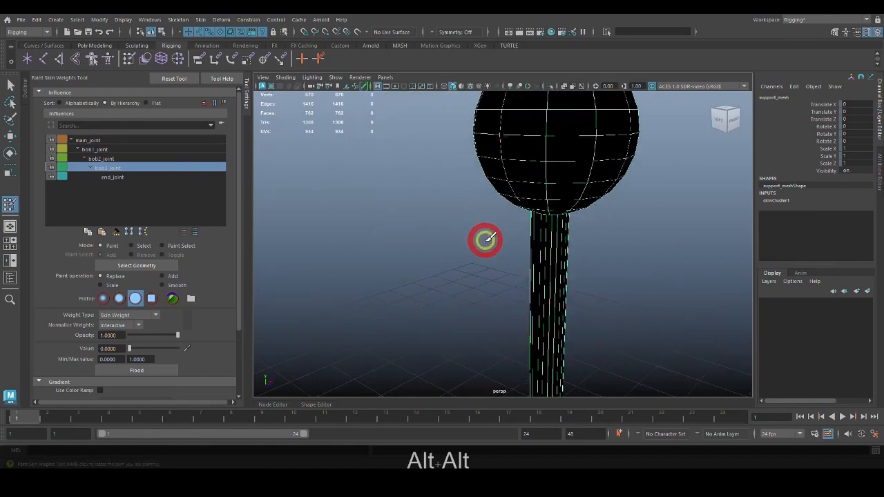
pyautogui.keyDown('alt'); pyautogui.moveTo(485, 239); pyautogui.dragTo(600, 236); pyautogui.keyUp('alt')
pyautogui.keyDown('alt'); pyautogui.moveTo(488, 209); pyautogui.dragTo(481, 284); pyautogui.keyUp('alt')
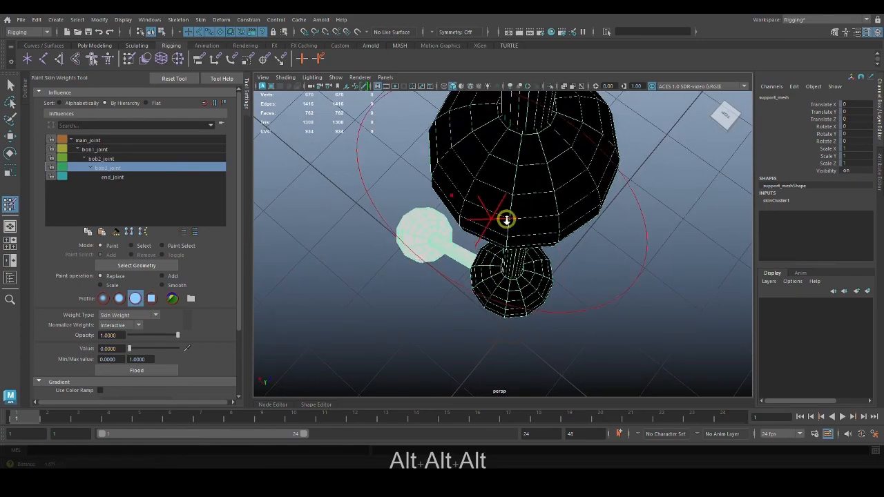
pyautogui.keyDown('alt'); pyautogui.moveTo(504, 221); pyautogui.dragTo(585, 231, button='right'); pyautogui.keyUp('alt')
pyautogui.keyDown('alt'); pyautogui.moveTo(584, 231); pyautogui.dragTo(590, 319, button='middle'); pyautogui.keyUp('alt')
pyautogui.keyDown('alt'); pyautogui.moveTo(590, 319); pyautogui.dragTo(547, 250, button='right'); pyautogui.keyUp('alt')
pyautogui.keyDown('alt'); pyautogui.moveTo(552, 291); pyautogui.dragTo(635, 234); pyautogui.keyUp('alt')
pyautogui.keyDown('alt'); pyautogui.moveTo(635, 234); pyautogui.dragTo(574, 239, button='right'); pyautogui.keyUp('alt')
pyautogui.keyDown('alt'); pyautogui.moveTo(574, 239); pyautogui.dragTo(594, 239); pyautogui.keyUp('alt')
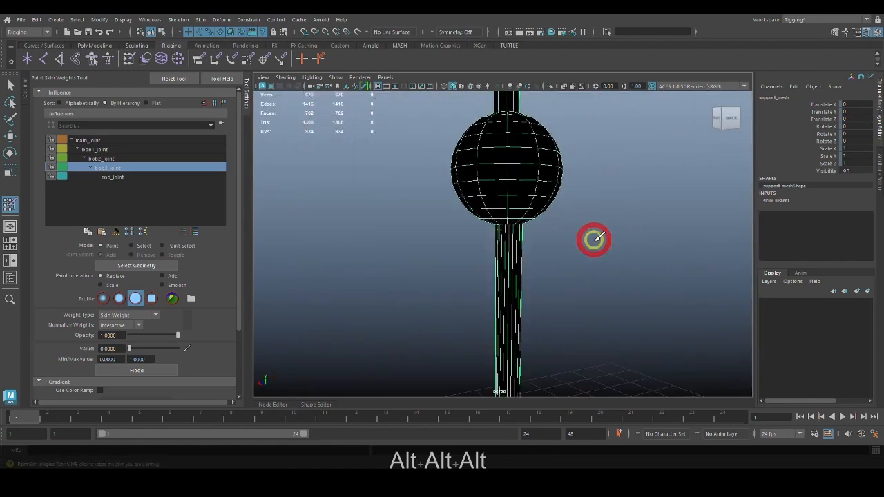
# Leave weight painting, select bob2_joint for a rotation test, and undo the joint rotations
pyautogui.press('q')
pyautogui.click(612, 255)
pyautogui.keyDown('alt'); pyautogui.moveTo(611, 255); pyautogui.dragTo(552, 258, button='right'); pyautogui.keyUp('alt')
pyautogui.keyDown('alt'); pyautogui.moveTo(553, 258); pyautogui.dragTo(531, 192, button='middle'); pyautogui.keyUp('alt')
pyautogui.keyDown('alt'); pyautogui.moveTo(530, 191); pyautogui.dragTo(596, 219); pyautogui.keyUp('alt')
pyautogui.keyDown('alt'); pyautogui.moveTo(596, 219); pyautogui.dragTo(586, 245, button='right'); pyautogui.keyUp('alt')
pyautogui.moveTo(586, 244)
pyautogui.keyDown('alt'); pyautogui.mouseDown()
pyautogui.moveTo(520, 220)
pyautogui.moveTo(554, 223)
pyautogui.moveTo(531, 189)
pyautogui.moveTo(533, 203)
pyautogui.moveTo(578, 231)
pyautogui.mouseUp(); pyautogui.keyUp('alt')
pyautogui.click(515, 217)
pyautogui.press('e')
pyautogui.hotkey('ctrl', 'z')
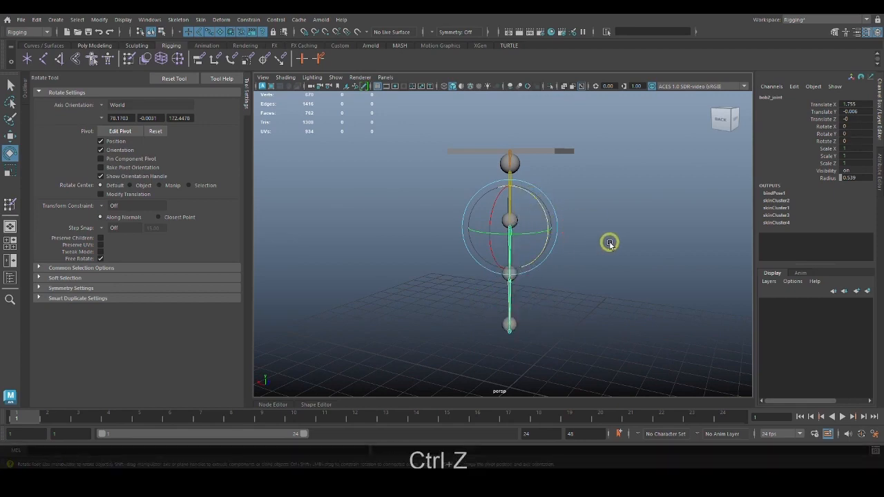
# Test-rotate bob1_joint, undo the rotation, and clear the selection
pyautogui.click(610, 243)
pyautogui.keyDown('alt'); pyautogui.moveTo(558, 199); pyautogui.dragTo(529, 197); pyautogui.keyUp('alt')
pyautogui.keyDown('alt'); pyautogui.moveTo(530, 197); pyautogui.dragTo(653, 253, button='right'); pyautogui.keyUp('alt')
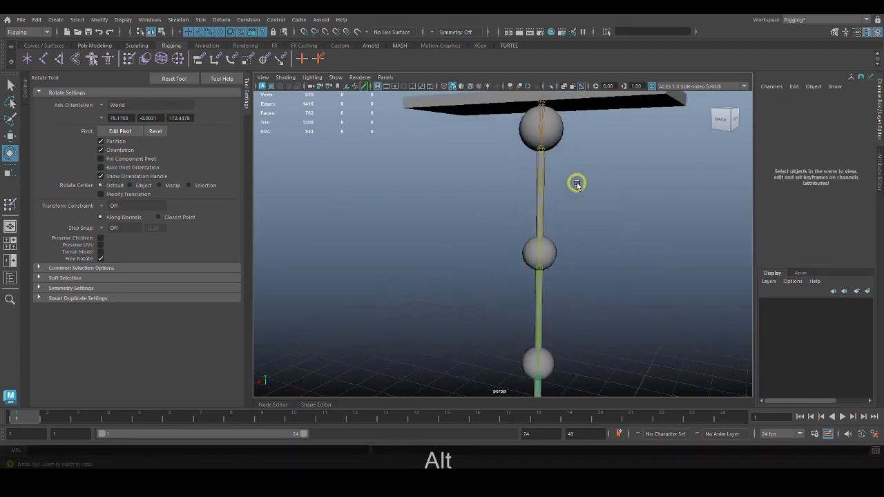
pyautogui.click(542, 151)
pyautogui.keyDown('alt'); pyautogui.moveTo(600, 201); pyautogui.dragTo(562, 180, button='right'); pyautogui.keyUp('alt')
pyautogui.keyDown('alt'); pyautogui.moveTo(610, 213); pyautogui.dragTo(535, 202, button='right'); pyautogui.keyUp('alt')
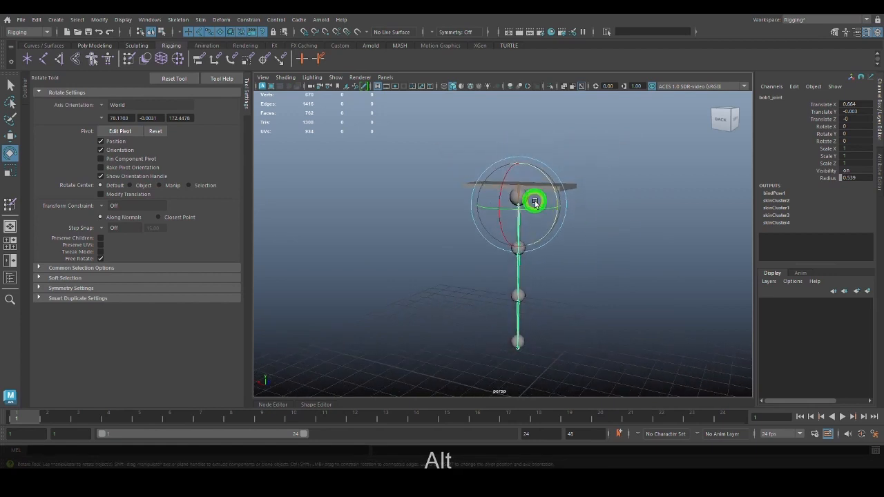
pyautogui.moveTo(535, 202); pyautogui.dragTo(553, 190)
pyautogui.hotkey('ctrl', 'z')
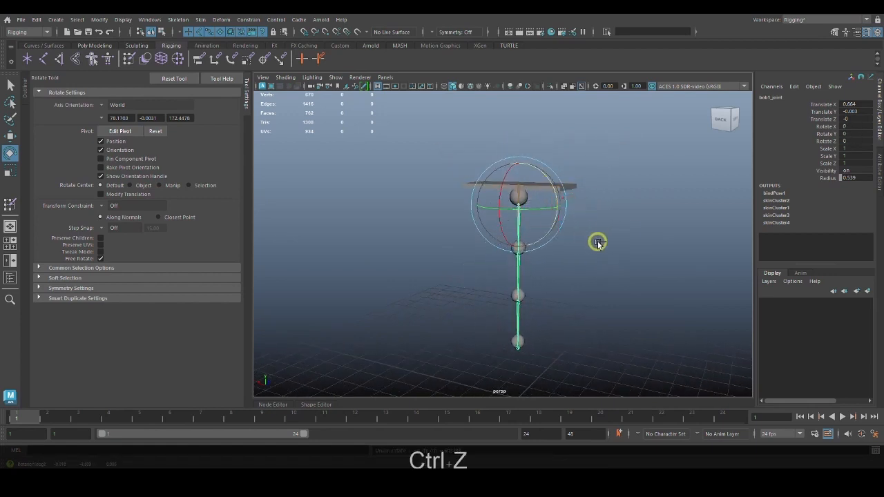
pyautogui.click(606, 250)
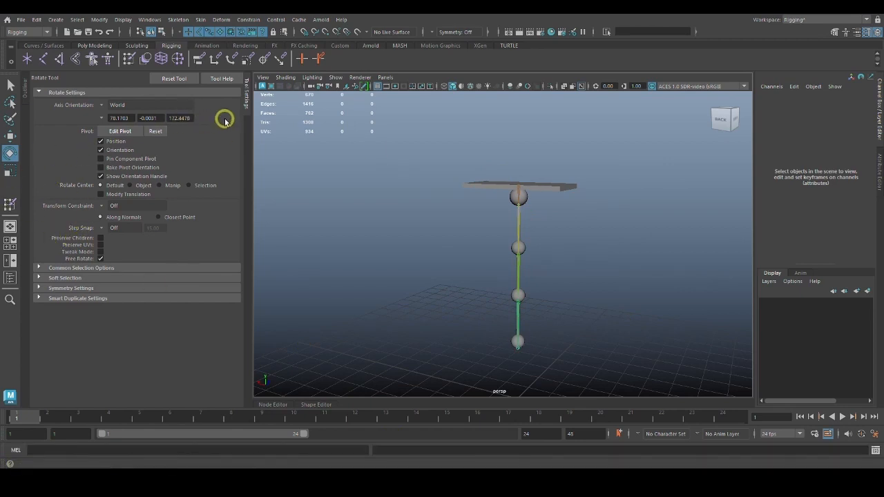
# Select bob3_joint, bob2_joint and bob1_joint together, rotate them about 46 degrees in Y, undo it and deselect them
pyautogui.press('q')
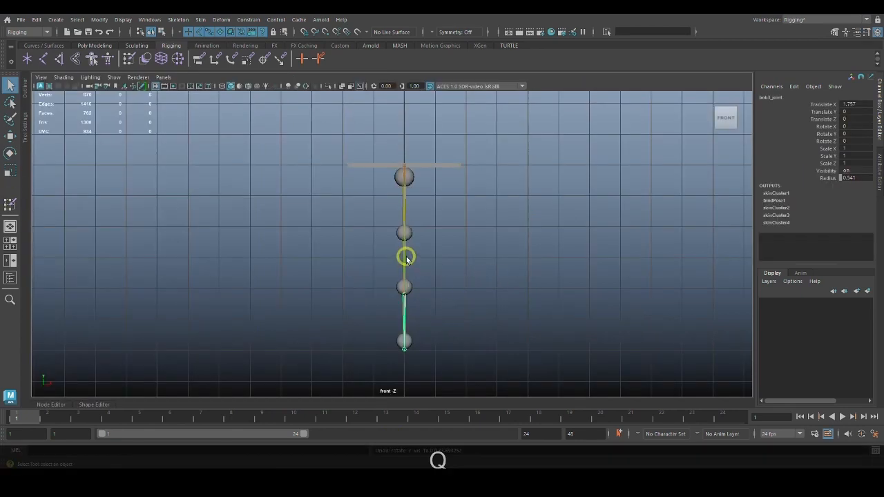
pyautogui.keyDown('shift'); pyautogui.moveTo(407, 259); pyautogui.dragTo(406, 246); pyautogui.keyUp('shift')
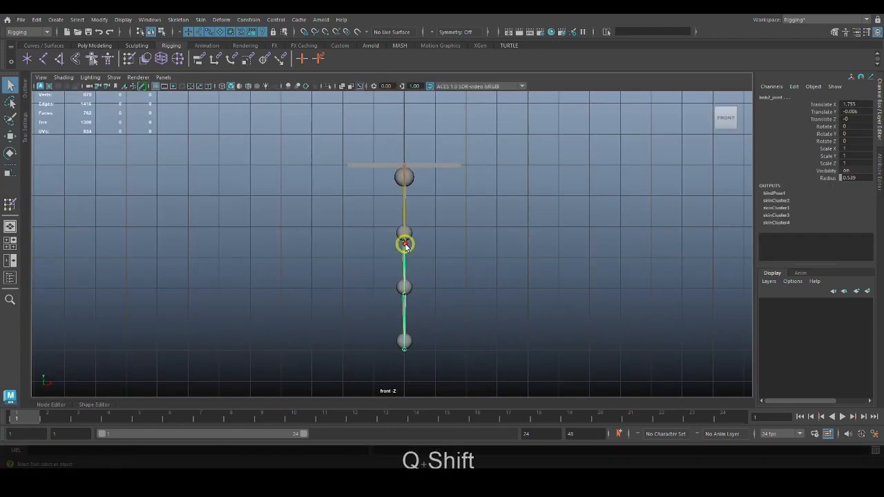
pyautogui.keyDown('shift'); pyautogui.moveTo(405, 194); pyautogui.dragTo(419, 151); pyautogui.keyUp('shift')
pyautogui.press('e')
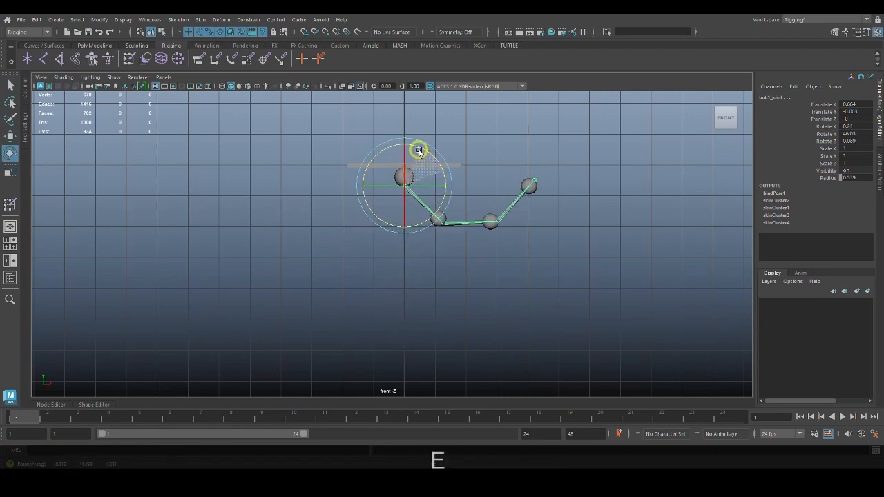
pyautogui.hotkey('ctrl', 'z')
pyautogui.press('q')
pyautogui.click(523, 246)
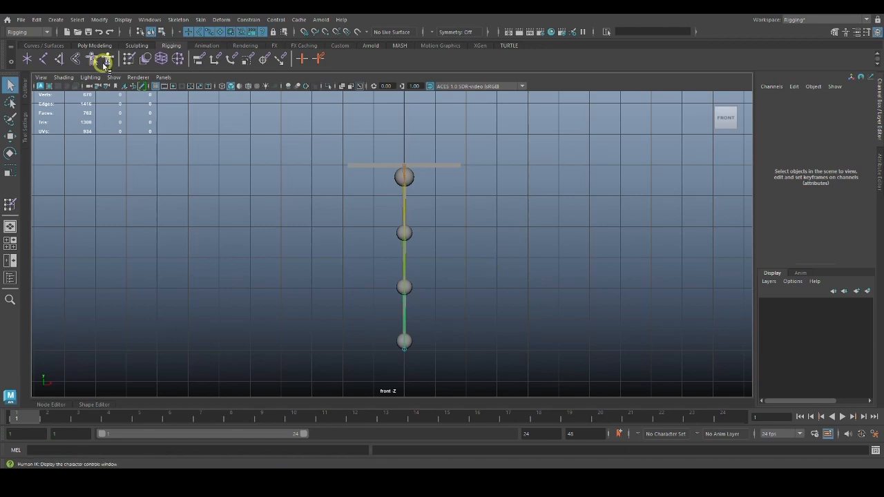
# Create a NURBS circle at the origin, display the curve creation tools, and switch to the top view
pyautogui.click(64, 21)
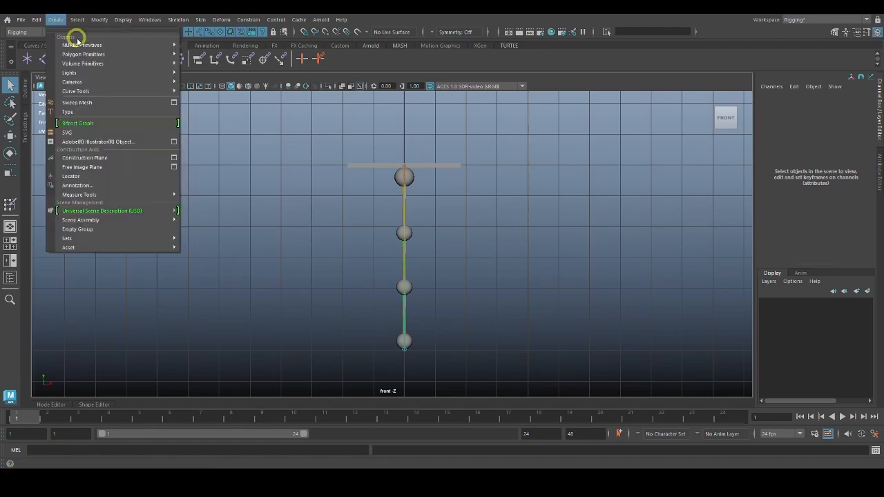
pyautogui.moveTo(90, 47)
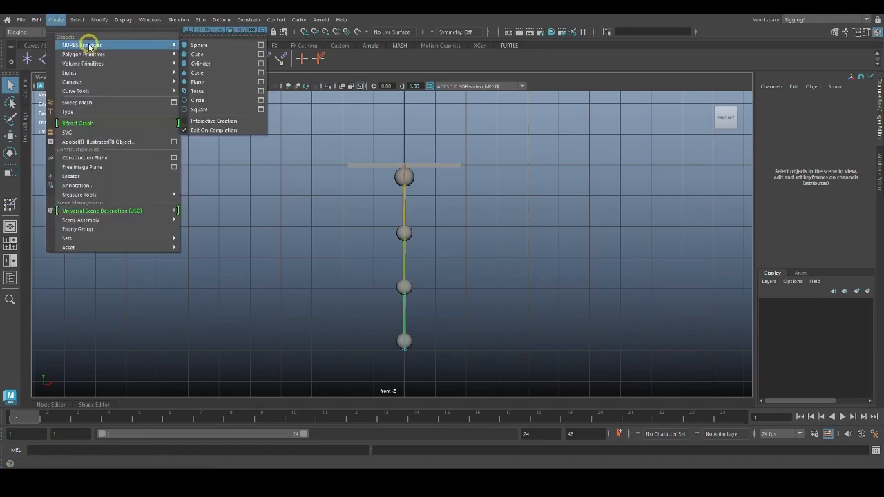
pyautogui.click(240, 103)
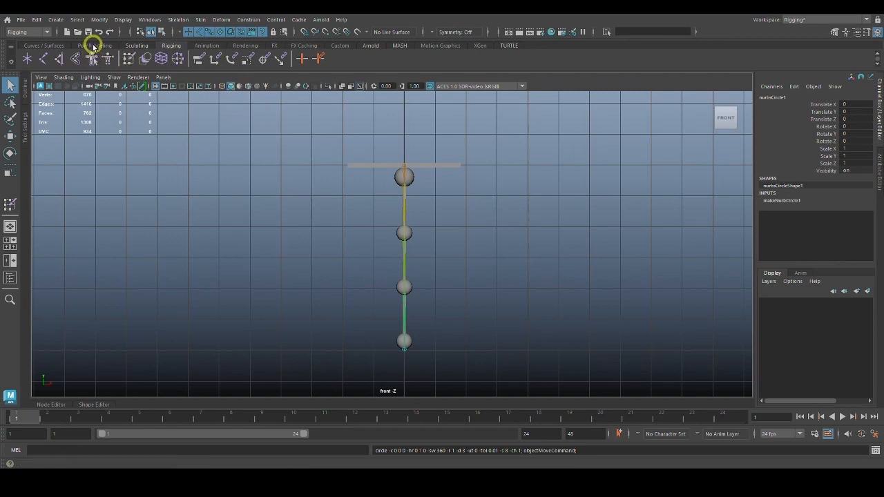
pyautogui.click(62, 44)
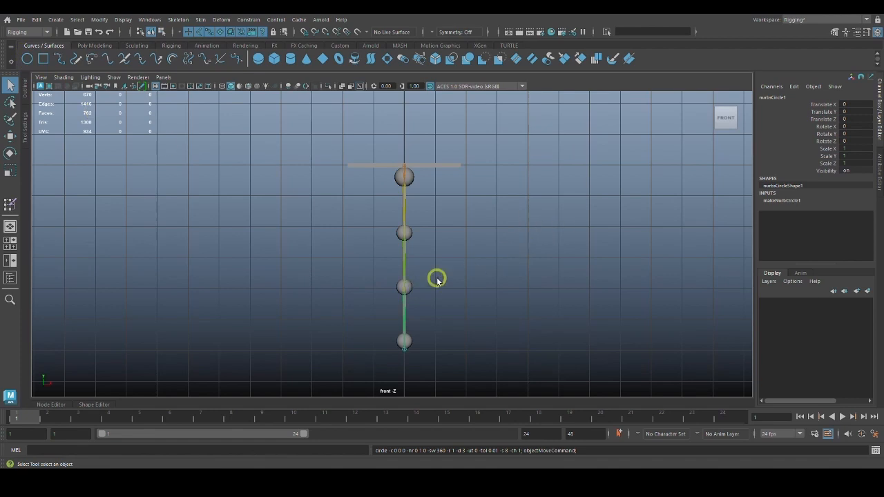
pyautogui.press('space')
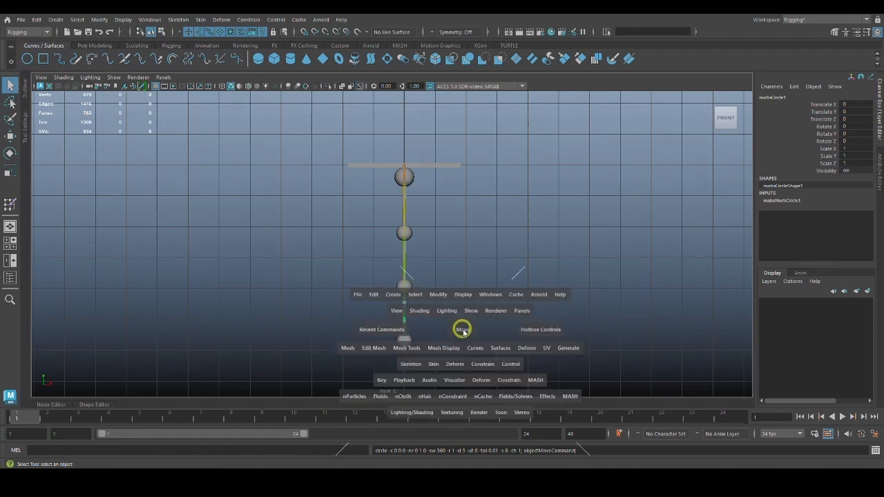
pyautogui.moveTo(457, 329); pyautogui.dragTo(423, 329)
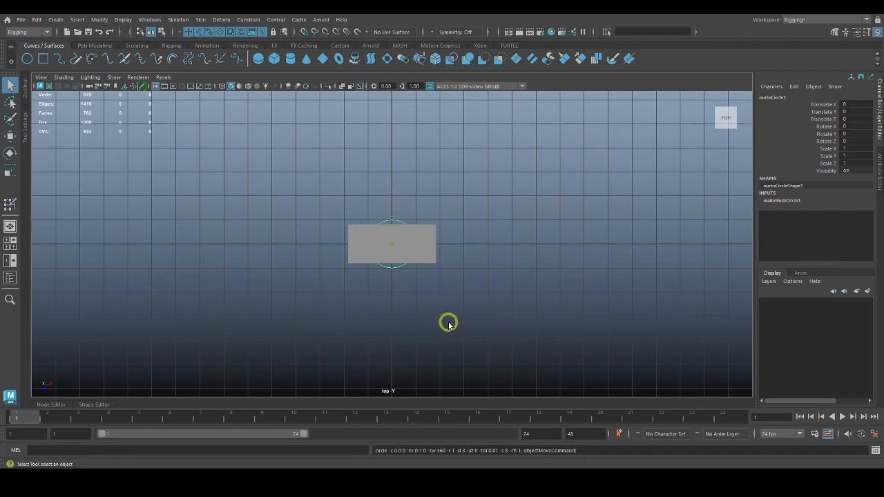
# In the front view, move the NURBS circle up in Y to about 2.07, at the base of the lowest bob
pyautogui.press('space')
pyautogui.moveTo(448, 322); pyautogui.dragTo(484, 341)
pyautogui.press('w')
pyautogui.press('space')
pyautogui.keyDown('alt'); pyautogui.moveTo(476, 316); pyautogui.dragTo(498, 326, button='middle'); pyautogui.keyUp('alt')
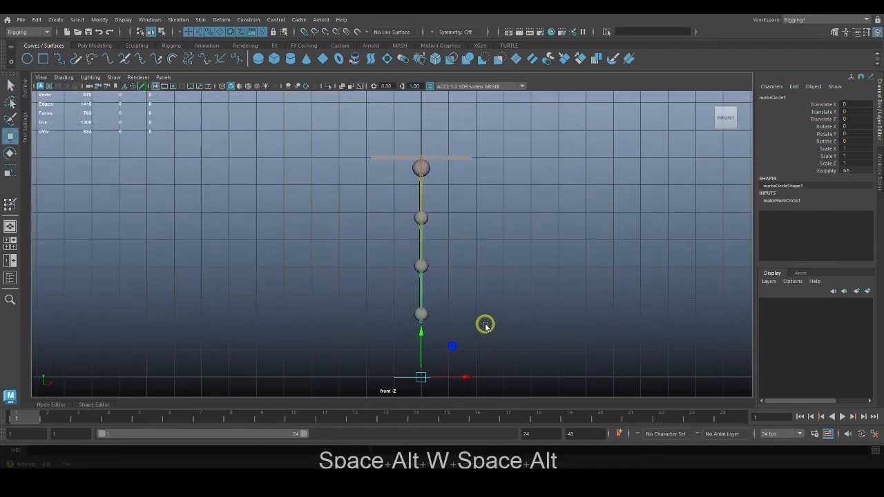
pyautogui.moveTo(421, 334); pyautogui.dragTo(421, 282)
pyautogui.keyDown('alt'); pyautogui.moveTo(471, 389); pyautogui.dragTo(463, 294, button='middle'); pyautogui.keyUp('alt')
pyautogui.keyDown('alt'); pyautogui.moveTo(420, 205); pyautogui.dragTo(424, 340, button='right'); pyautogui.keyUp('alt')
pyautogui.keyDown('alt'); pyautogui.moveTo(451, 288); pyautogui.dragTo(449, 392, button='middle'); pyautogui.keyUp('alt')
pyautogui.moveTo(421, 279); pyautogui.dragTo(421, 274)
pyautogui.keyDown('alt'); pyautogui.moveTo(385, 257); pyautogui.dragTo(556, 358, button='right'); pyautogui.keyUp('alt')
pyautogui.keyDown('alt'); pyautogui.moveTo(536, 350); pyautogui.dragTo(504, 283, button='middle'); pyautogui.keyUp('alt')
pyautogui.keyDown('alt'); pyautogui.moveTo(504, 283); pyautogui.dragTo(643, 369, button='right'); pyautogui.keyUp('alt')
pyautogui.keyDown('alt'); pyautogui.moveTo(426, 192); pyautogui.dragTo(440, 219, button='middle'); pyautogui.keyUp('alt')
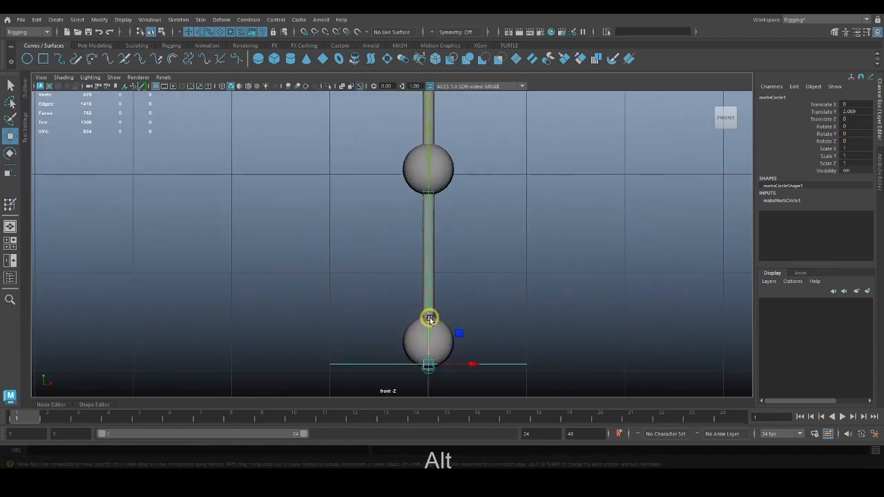
# Move the circle up to the next bob and snap it onto bob3_joint at Translate Y 3.824
pyautogui.moveTo(427, 321); pyautogui.dragTo(438, 145)
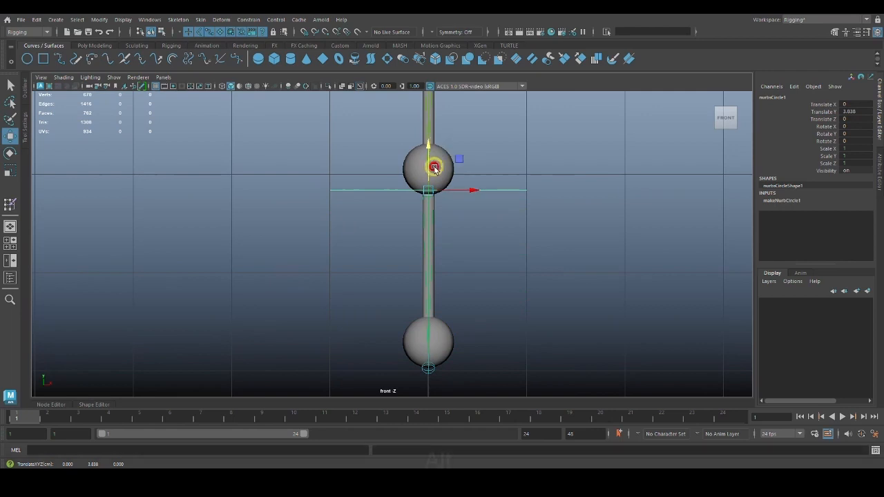
pyautogui.keyDown('alt'); pyautogui.moveTo(434, 161); pyautogui.dragTo(366, 203, button='middle'); pyautogui.keyUp('alt')
pyautogui.keyDown('alt'); pyautogui.moveTo(366, 203); pyautogui.dragTo(499, 305, button='right'); pyautogui.keyUp('alt')
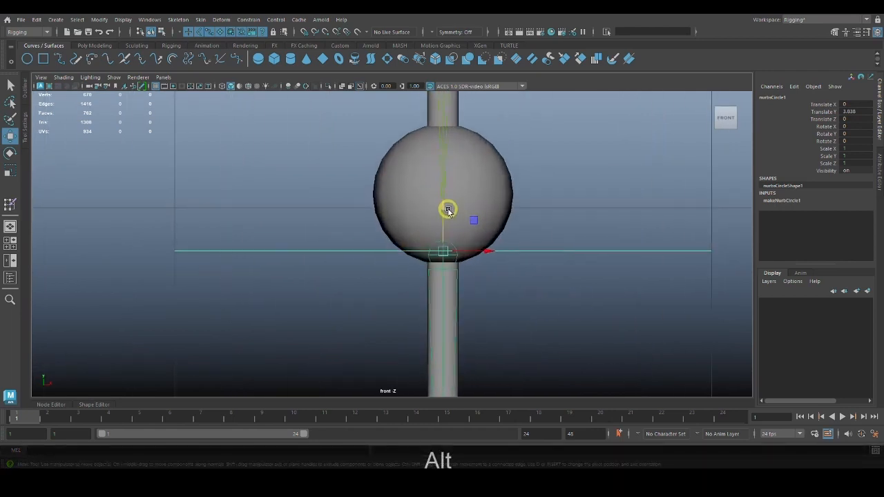
pyautogui.moveTo(446, 209); pyautogui.dragTo(445, 210)
pyautogui.keyDown('alt'); pyautogui.moveTo(538, 340); pyautogui.dragTo(474, 299, button='right'); pyautogui.keyUp('alt')
pyautogui.keyDown('alt'); pyautogui.moveTo(474, 299); pyautogui.dragTo(466, 274, button='middle'); pyautogui.keyUp('alt')
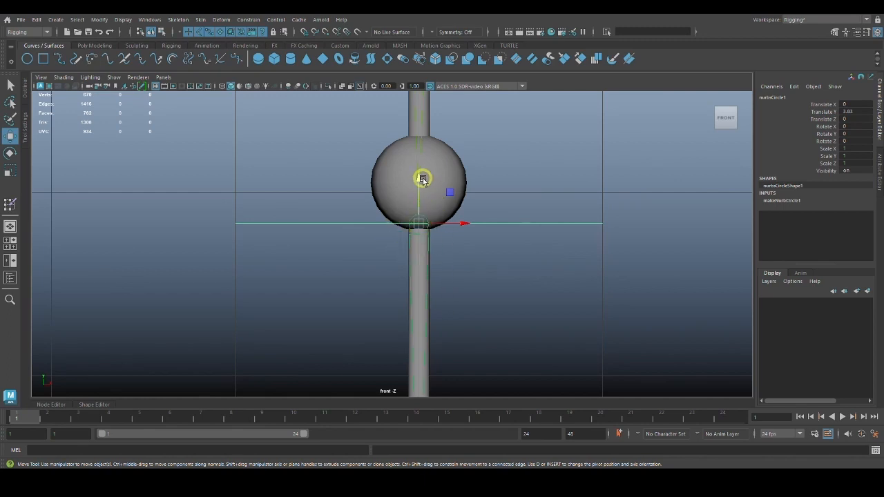
pyautogui.press('v')
pyautogui.moveTo(419, 174); pyautogui.dragTo(429, 223)
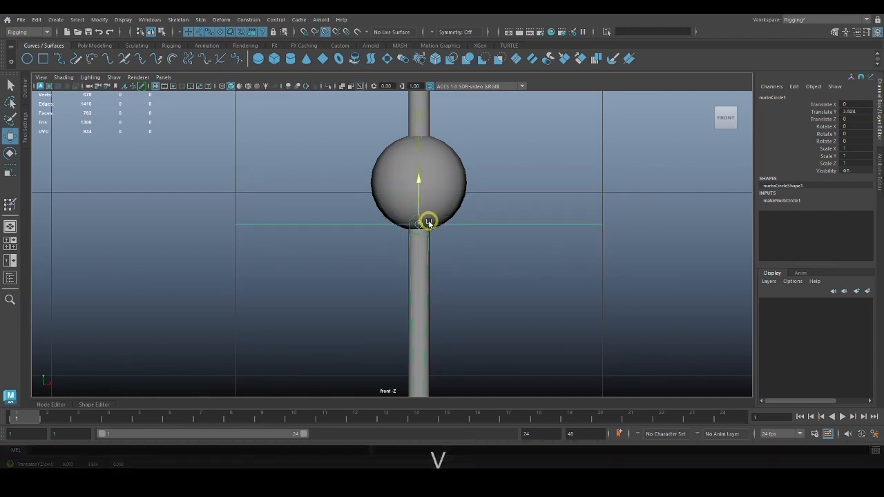
# Return to the perspective view and scale the circle down uniformly to about 0.669
pyautogui.press('space')
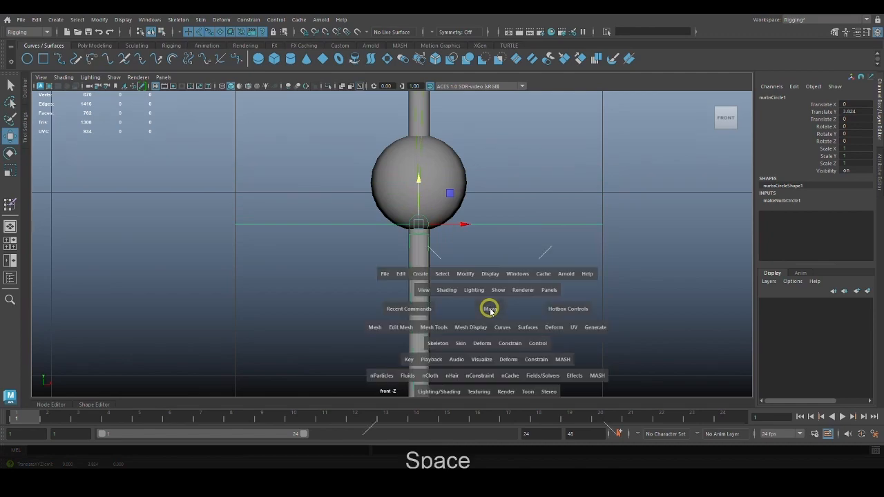
pyautogui.moveTo(489, 308); pyautogui.dragTo(491, 254)
pyautogui.keyDown('alt'); pyautogui.moveTo(496, 263); pyautogui.dragTo(573, 310, button='right'); pyautogui.keyUp('alt')
pyautogui.keyDown('alt'); pyautogui.moveTo(573, 310); pyautogui.dragTo(505, 347); pyautogui.keyUp('alt')
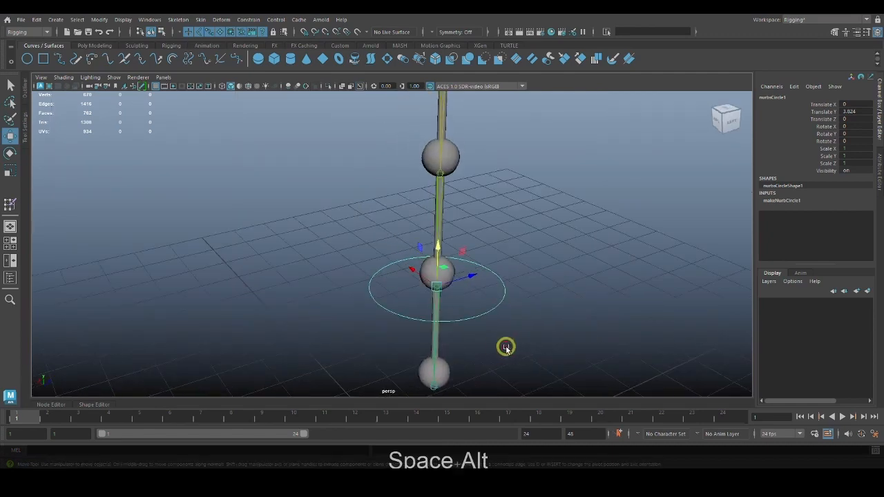
pyautogui.keyDown('alt'); pyautogui.moveTo(506, 348); pyautogui.dragTo(463, 329, button='right'); pyautogui.keyUp('alt')
pyautogui.keyDown('alt'); pyautogui.moveTo(463, 329); pyautogui.dragTo(505, 334); pyautogui.keyUp('alt')
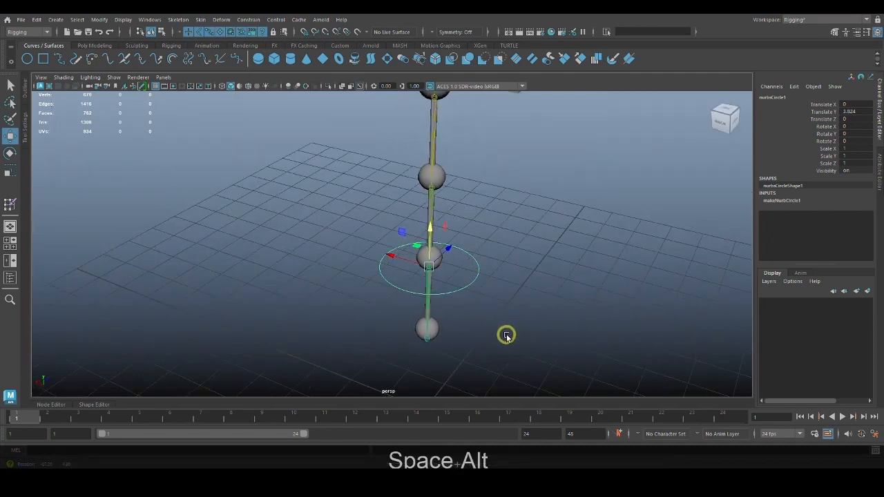
pyautogui.press('r')
pyautogui.moveTo(428, 270); pyautogui.dragTo(468, 311)
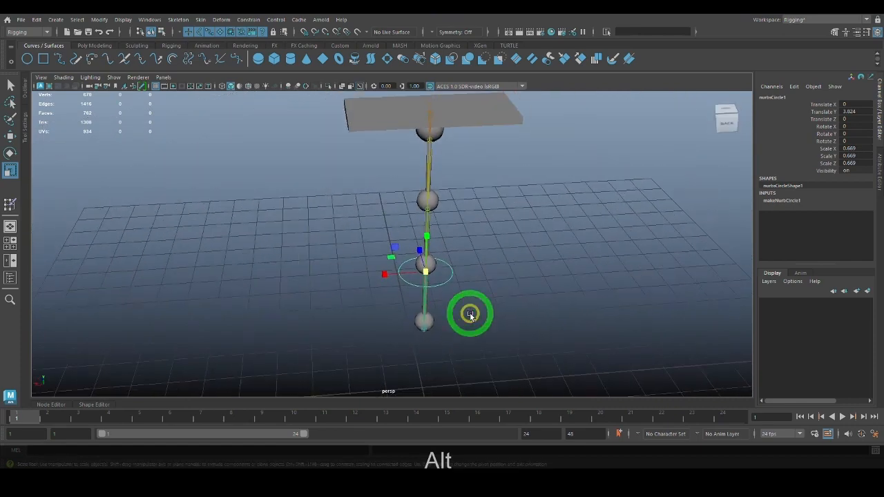
# Rename nurbsCircle1 to bob3_ctr, reusing the bob3 prefix copied from the matching joint's name
pyautogui.click(27, 93)
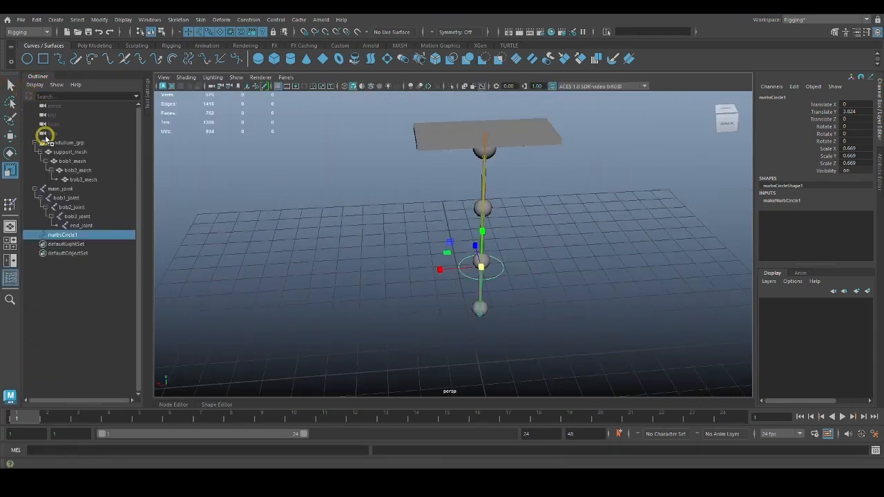
pyautogui.doubleClick(98, 236)
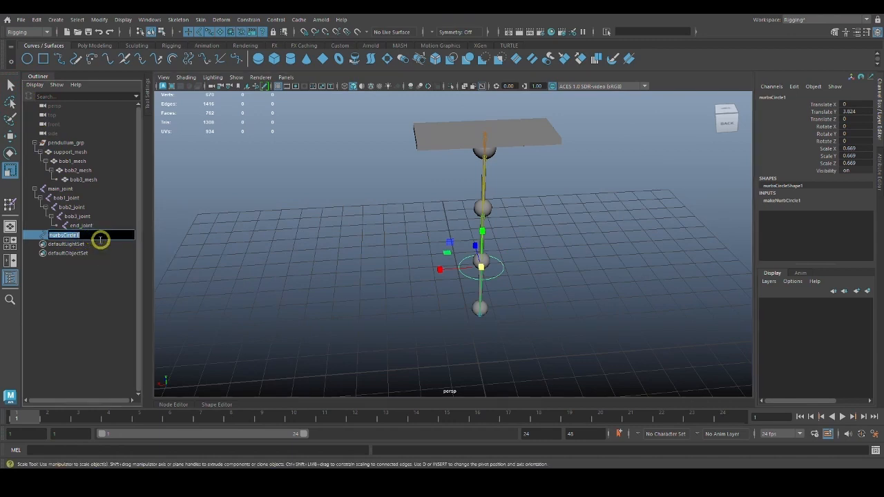
pyautogui.doubleClick(104, 218)
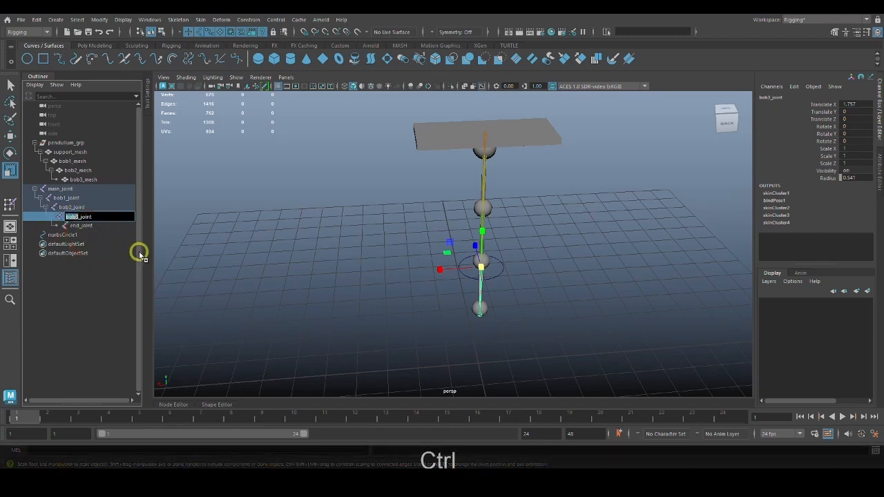
pyautogui.hotkey('ctrl', 'c')
pyautogui.doubleClick(84, 236)
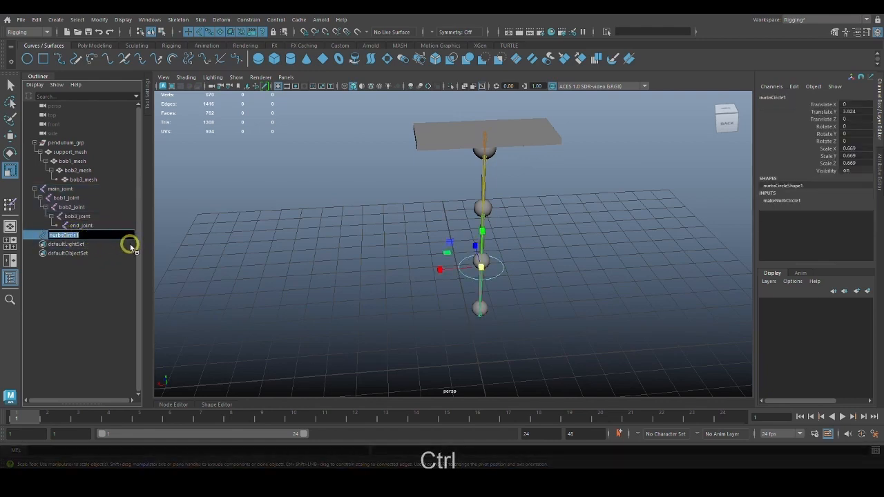
pyautogui.hotkey('ctrl', 'v')
pyautogui.write('_ctr')
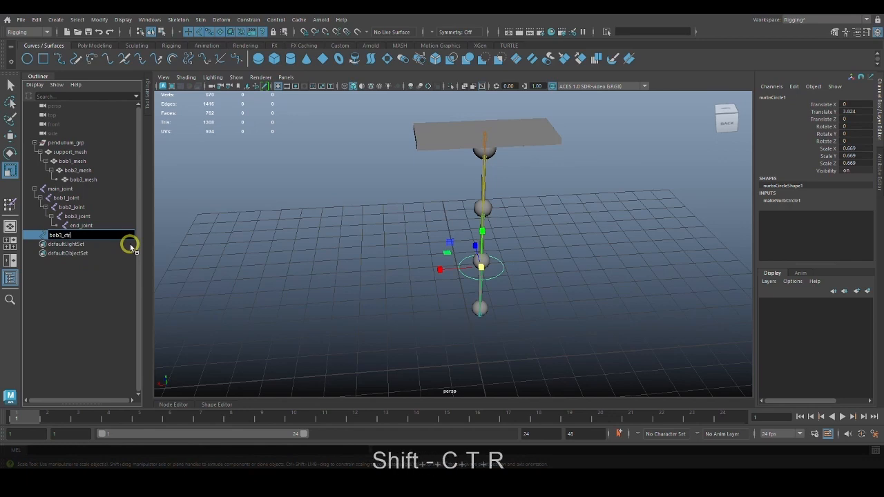
pyautogui.press('Return')
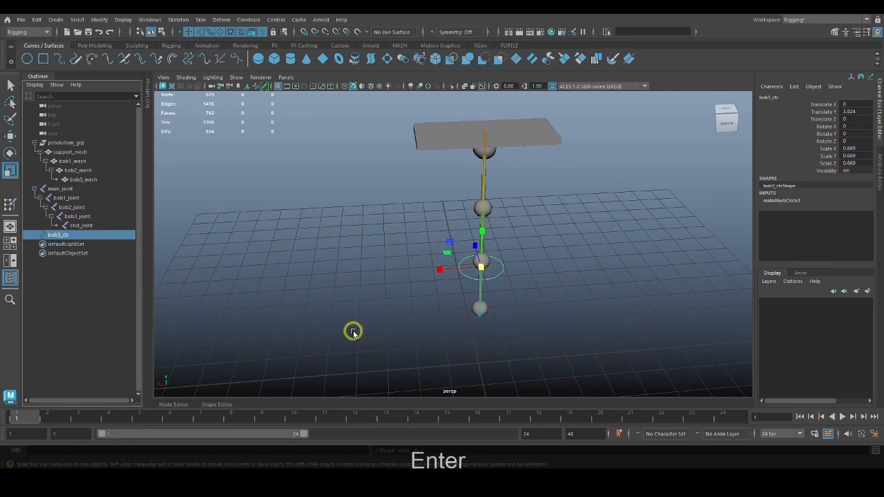
# Duplicate bob3_ctr in the front view and snap the copy onto bob2_joint at Translate Y 5.581
pyautogui.press('space')
pyautogui.moveTo(566, 282); pyautogui.dragTo(564, 307)
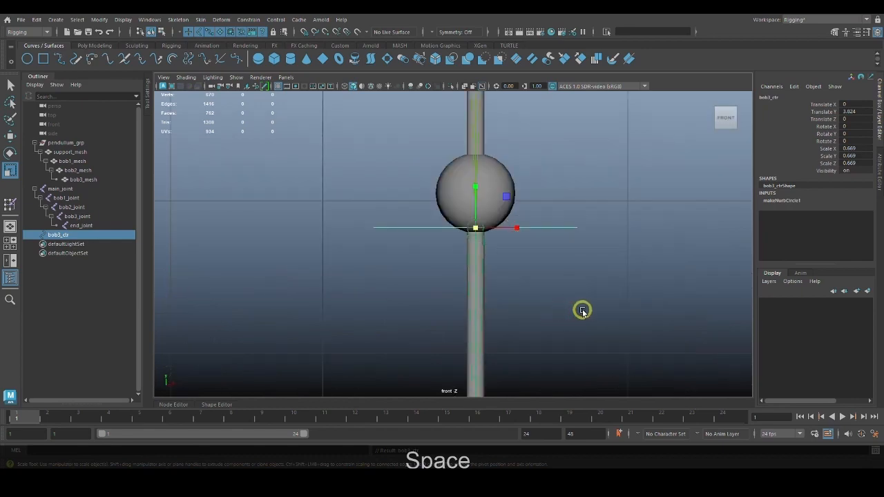
pyautogui.hotkey('ctrl', 'd')
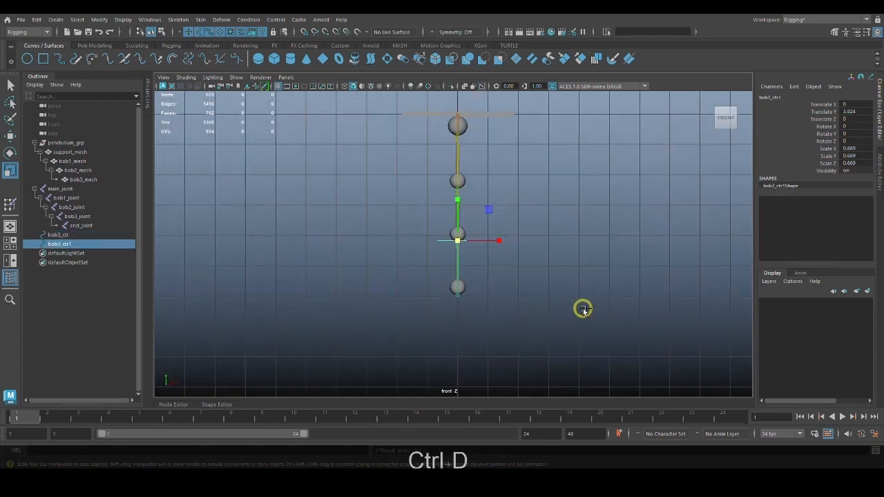
pyautogui.keyDown('alt'); pyautogui.moveTo(564, 306); pyautogui.dragTo(540, 334, button='middle'); pyautogui.keyUp('alt')
pyautogui.press('w')
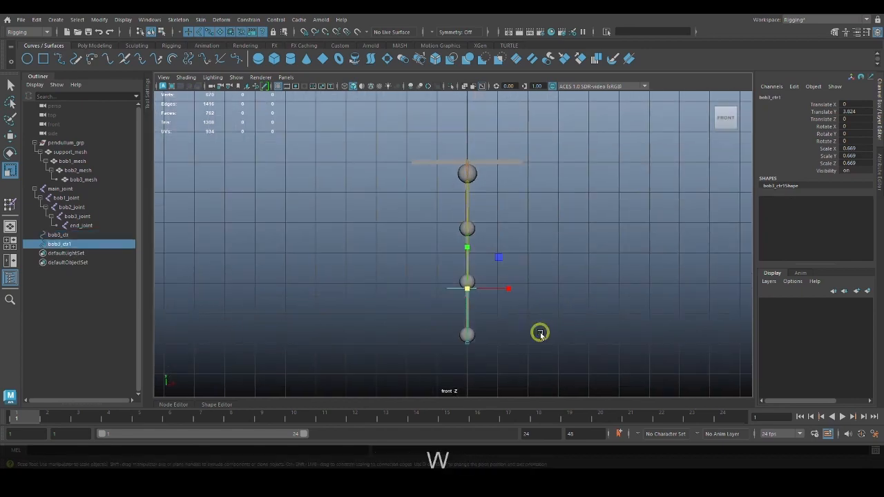
pyautogui.moveTo(464, 242); pyautogui.dragTo(472, 186)
pyautogui.keyDown('alt'); pyautogui.moveTo(473, 186); pyautogui.dragTo(592, 265, button='right'); pyautogui.keyUp('alt')
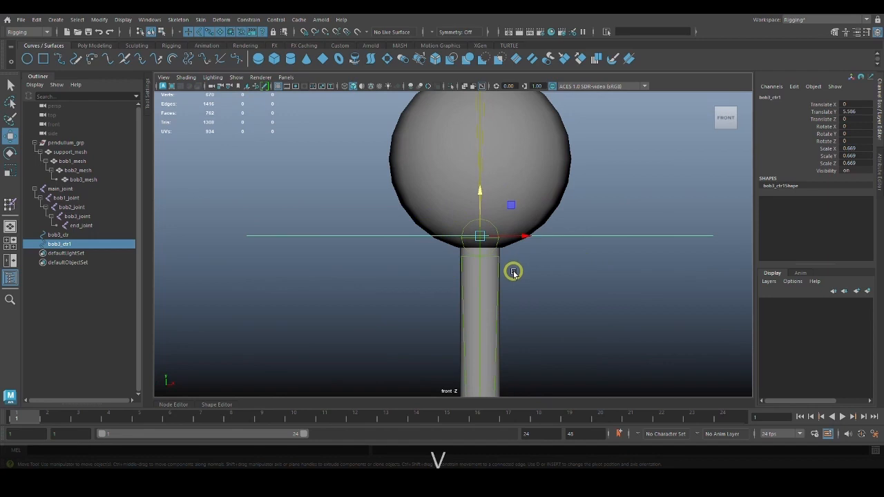
pyautogui.moveTo(482, 192); pyautogui.dragTo(486, 232)
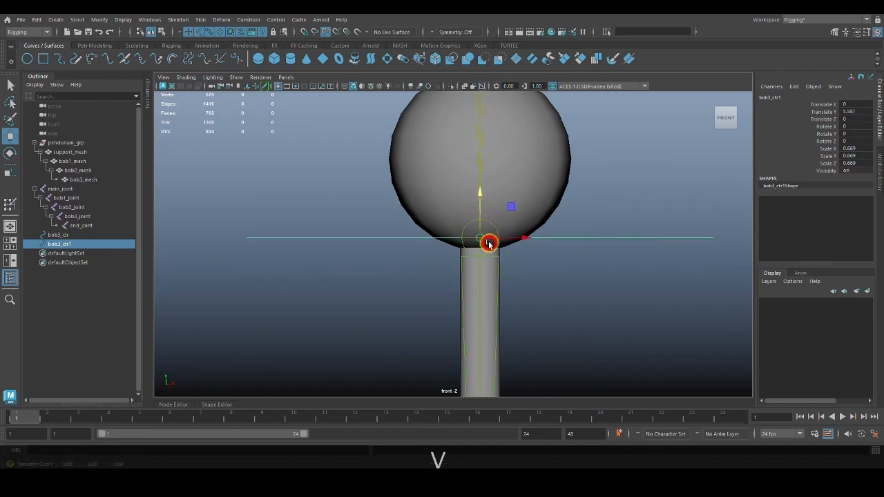
# Rename the duplicated control circle at bob2_joint to bob2_ctr
pyautogui.doubleClick(77, 245)
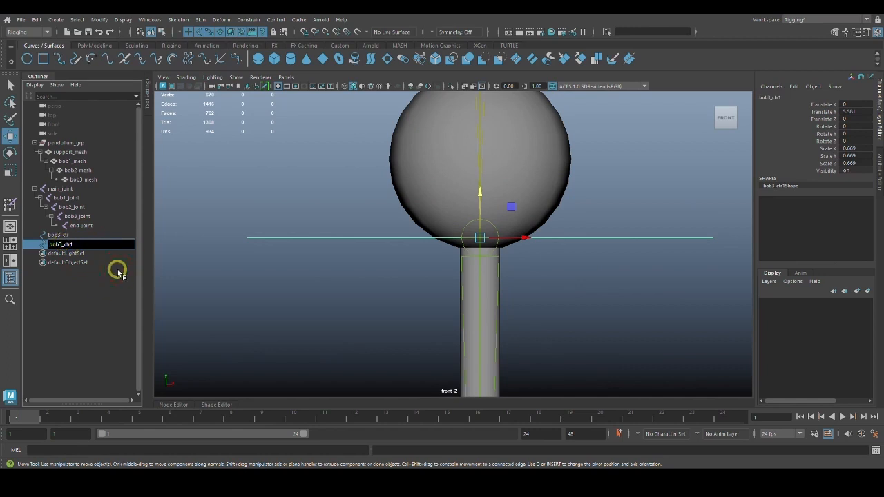
pyautogui.press('BackSpace')
pyautogui.press('BackSpace')
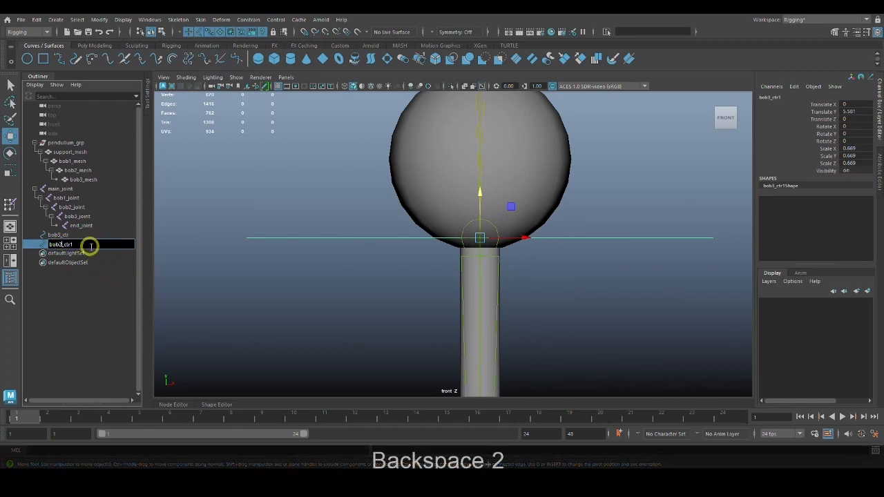
pyautogui.press('BackSpace')
pyautogui.press('Return')
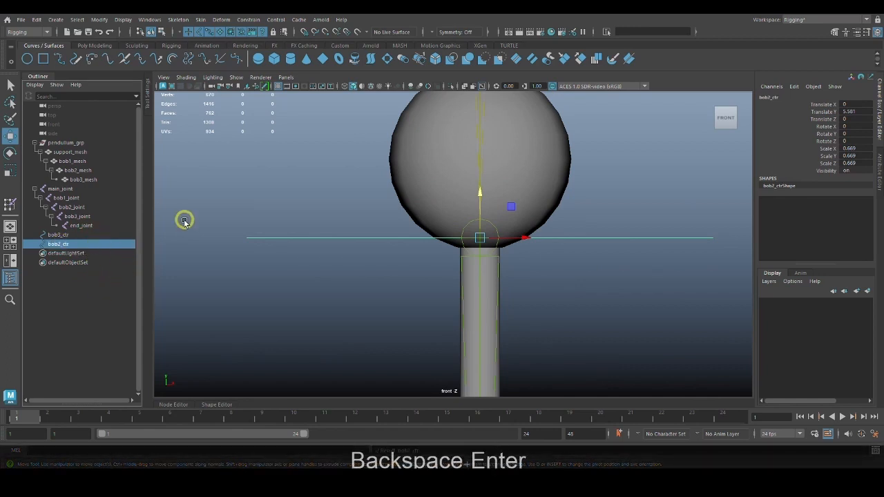
# Duplicate bob2_ctr and snap the copy onto bob1_joint below the top bob, at Translate Y 7.337
pyautogui.scroll(-10, 573, 251)
pyautogui.hotkey('ctrl', 'd')
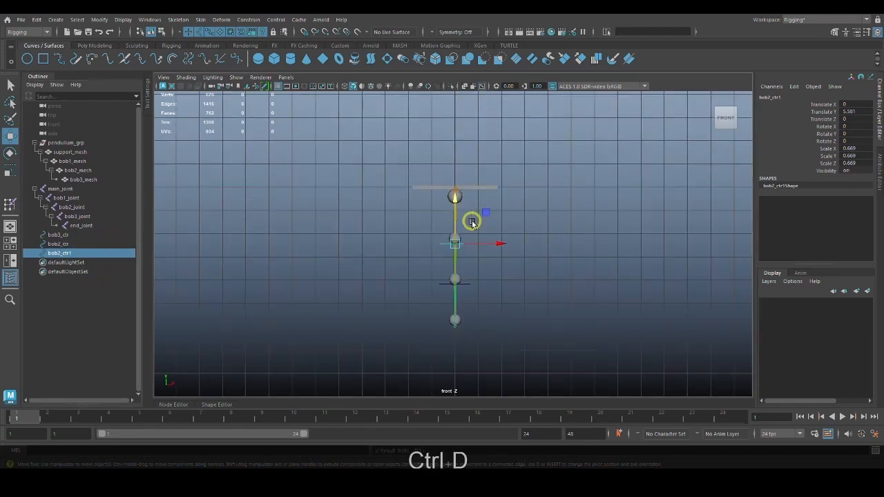
pyautogui.moveTo(455, 201); pyautogui.dragTo(455, 165)
pyautogui.scroll(8, 502, 242)
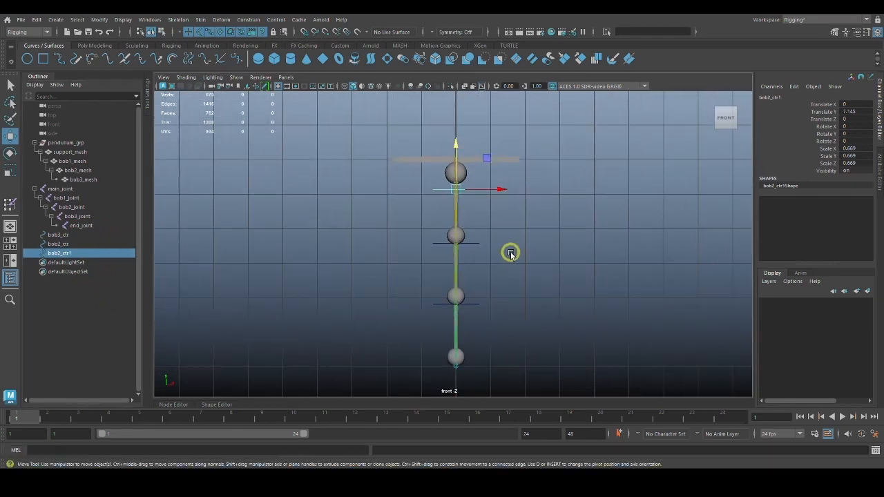
pyautogui.scroll(3, 513, 239)
pyautogui.scroll(7, 538, 349)
pyautogui.keyDown('alt'); pyautogui.moveTo(527, 184); pyautogui.dragTo(542, 242, button='middle'); pyautogui.keyUp('alt')
pyautogui.press('v')
pyautogui.moveTo(482, 245); pyautogui.dragTo(480, 306)
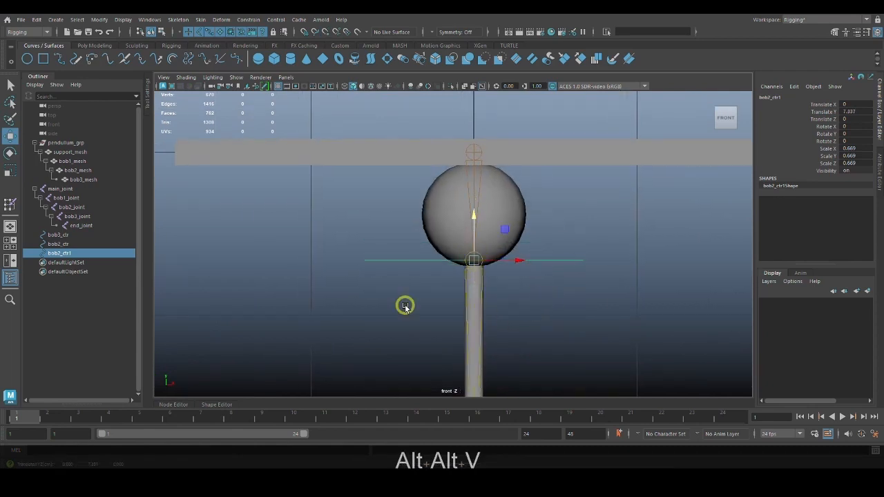
# Rename the duplicated control circle at the top bob to bob2_ctr2
pyautogui.doubleClick(61, 253)
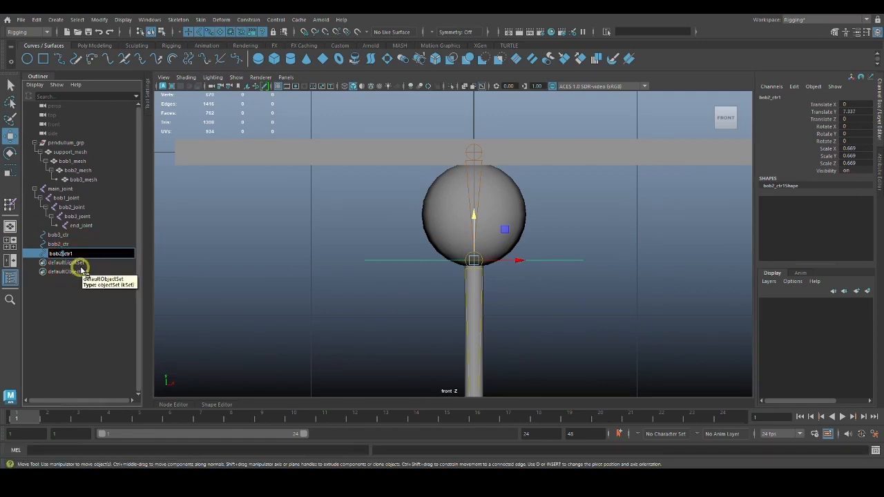
pyautogui.click(67, 271)
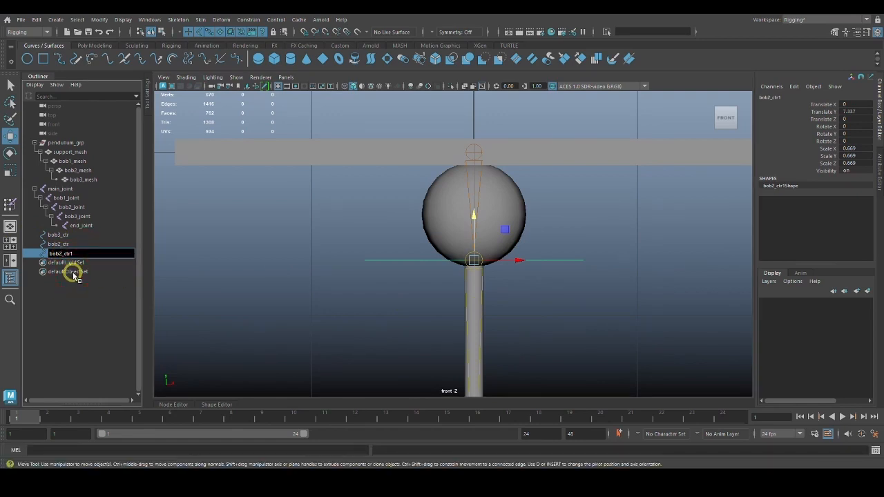
pyautogui.press('BackSpace')
pyautogui.press('BackSpace')
pyautogui.press('Right')
pyautogui.press('Right')
pyautogui.press('Right')
pyautogui.press('Right')
pyautogui.press('Right')
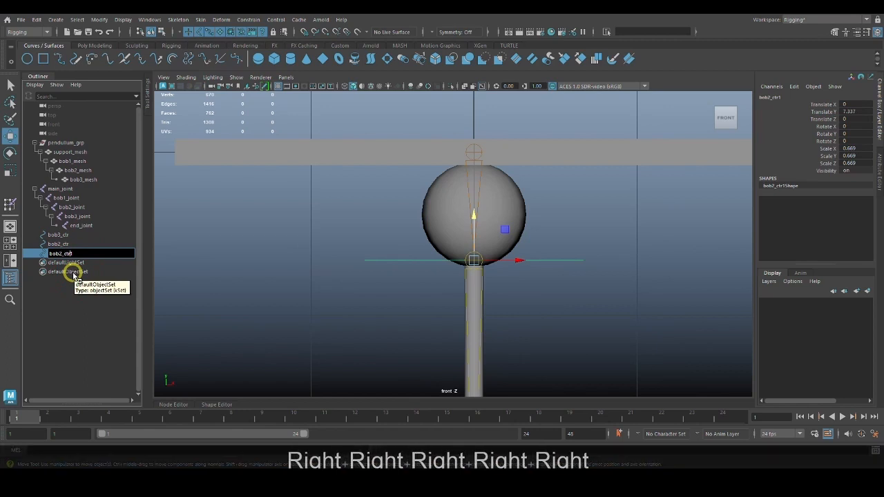
pyautogui.press('BackSpace')
pyautogui.write('2')
pyautogui.press('Return')
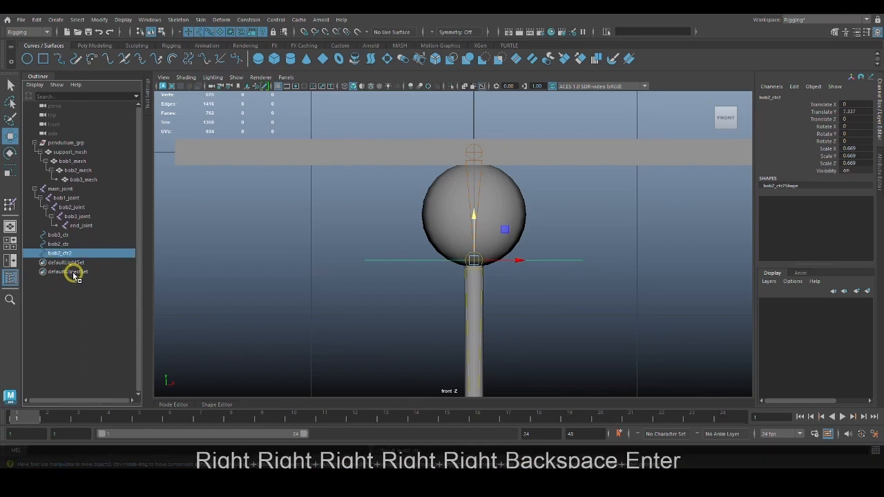
# Return to the perspective view, inspect the three control circles along the pendulum, and reselect the uppermost one
pyautogui.keyDown('alt'); pyautogui.moveTo(533, 344); pyautogui.dragTo(554, 335, button='right'); pyautogui.keyUp('alt')
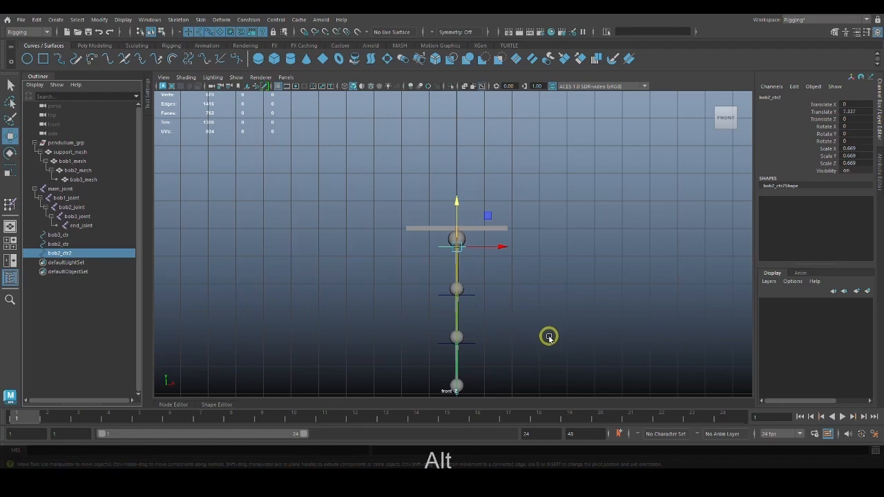
pyautogui.keyDown('alt'); pyautogui.moveTo(491, 327); pyautogui.dragTo(502, 288, button='middle'); pyautogui.keyUp('alt')
pyautogui.press('space')
pyautogui.click(514, 274)
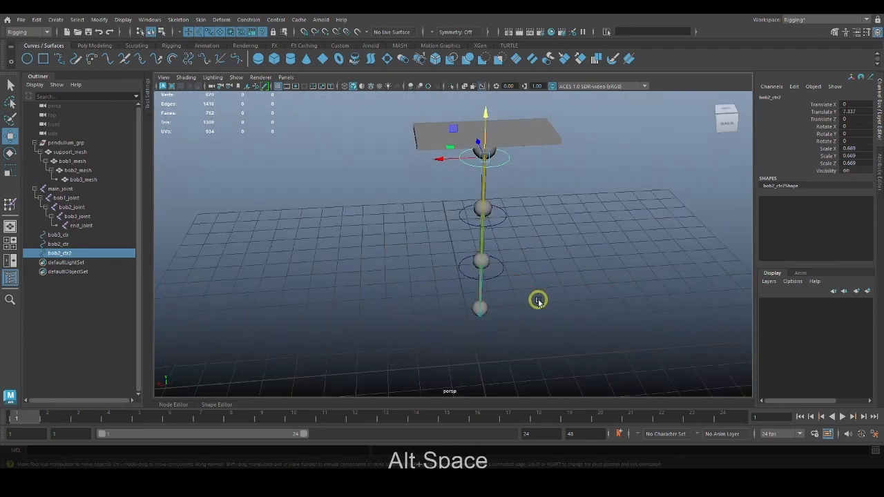
pyautogui.moveTo(532, 300)
pyautogui.keyDown('alt'); pyautogui.mouseDown()
pyautogui.moveTo(499, 283)
pyautogui.moveTo(466, 306)
pyautogui.moveTo(339, 306)
pyautogui.moveTo(519, 307)
pyautogui.mouseUp(); pyautogui.keyUp('alt')
pyautogui.click(544, 240)
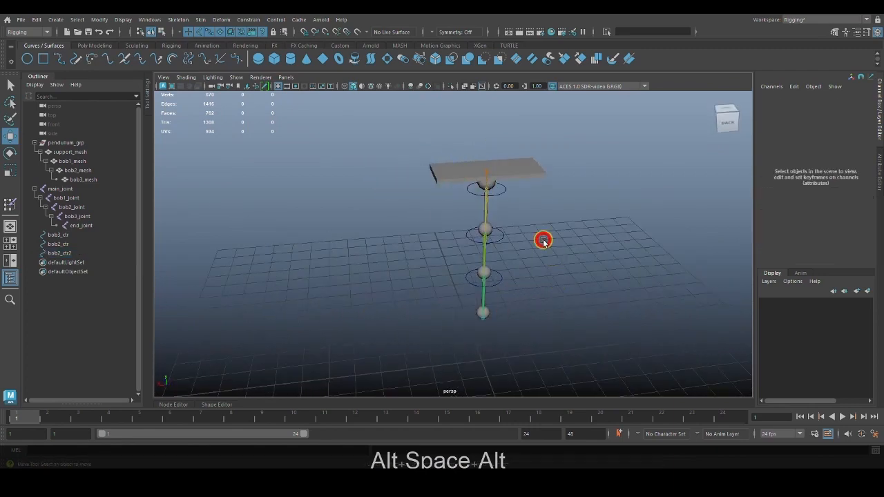
pyautogui.click(502, 196)
pyautogui.keyDown('alt'); pyautogui.moveTo(578, 247); pyautogui.dragTo(516, 246); pyautogui.keyUp('alt')
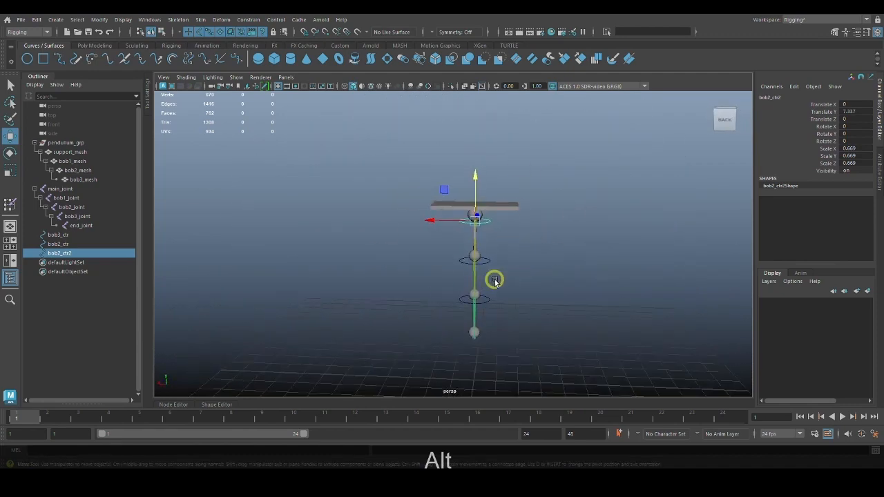
# Duplicate bob2_ctr2 and raise the copy to the level of the support plate
pyautogui.keyDown('alt'); pyautogui.moveTo(495, 280); pyautogui.dragTo(560, 267, button='right'); pyautogui.keyUp('alt')
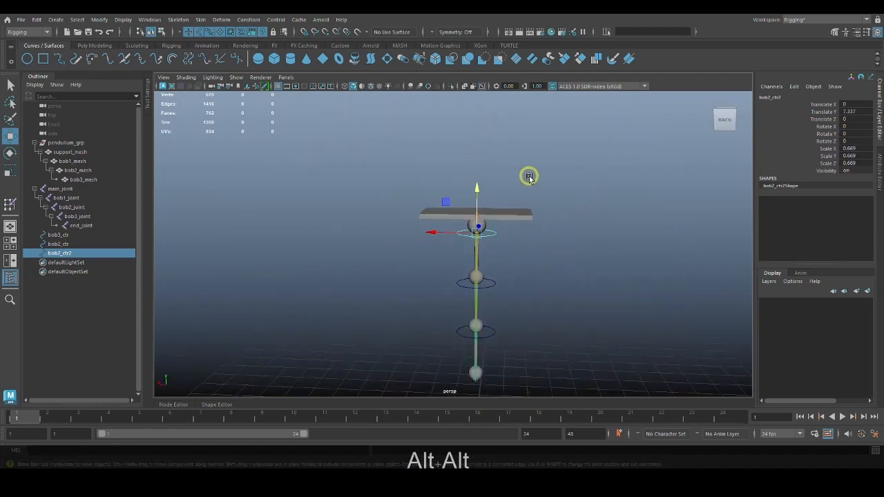
pyautogui.keyDown('alt'); pyautogui.moveTo(538, 334); pyautogui.dragTo(534, 313, button='middle'); pyautogui.keyUp('alt')
pyautogui.hotkey('ctrl', 'd')
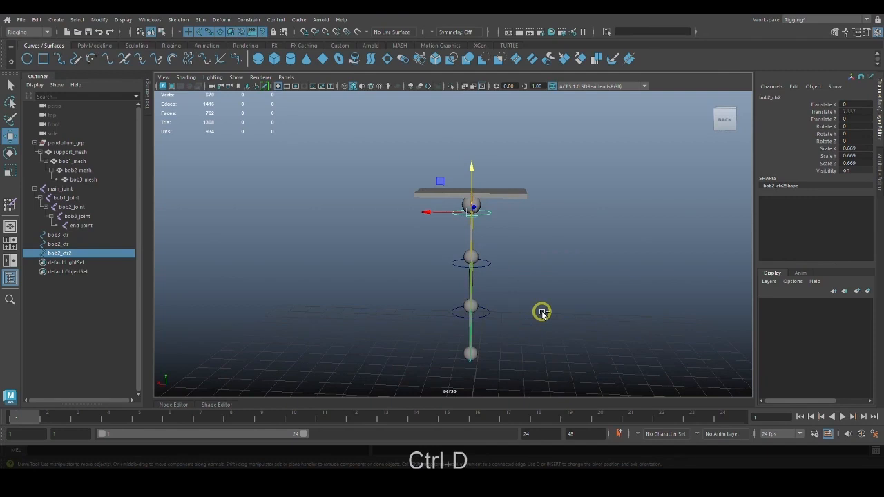
pyautogui.moveTo(476, 175); pyautogui.dragTo(474, 157)
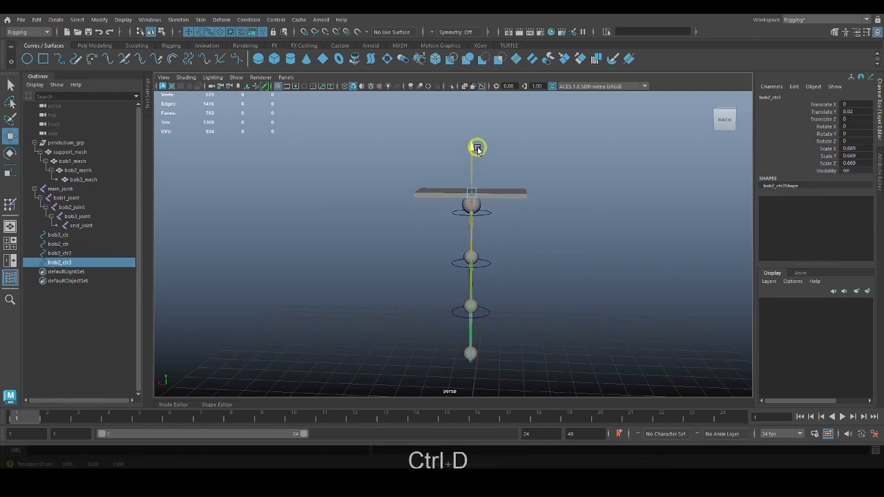
# In the front view, snap the duplicated control vertically onto main_joint inside the support plate
pyautogui.press('space')
pyautogui.moveTo(491, 199); pyautogui.dragTo(495, 225)
pyautogui.keyDown('alt'); pyautogui.moveTo(456, 203); pyautogui.dragTo(451, 266, button='middle'); pyautogui.keyUp('alt')
pyautogui.keyDown('alt'); pyautogui.moveTo(452, 267); pyautogui.dragTo(553, 351, button='right'); pyautogui.keyUp('alt')
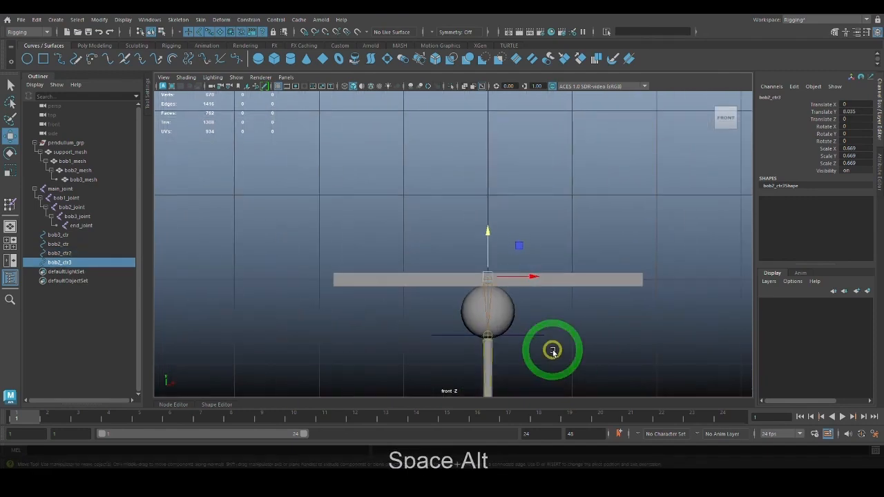
pyautogui.keyDown('alt'); pyautogui.moveTo(553, 350); pyautogui.dragTo(527, 303, button='middle'); pyautogui.keyUp('alt')
pyautogui.keyDown('alt'); pyautogui.moveTo(526, 303); pyautogui.dragTo(712, 384, button='right'); pyautogui.keyUp('alt')
pyautogui.keyDown('alt'); pyautogui.moveTo(617, 318); pyautogui.dragTo(614, 346, button='middle'); pyautogui.keyUp('alt')
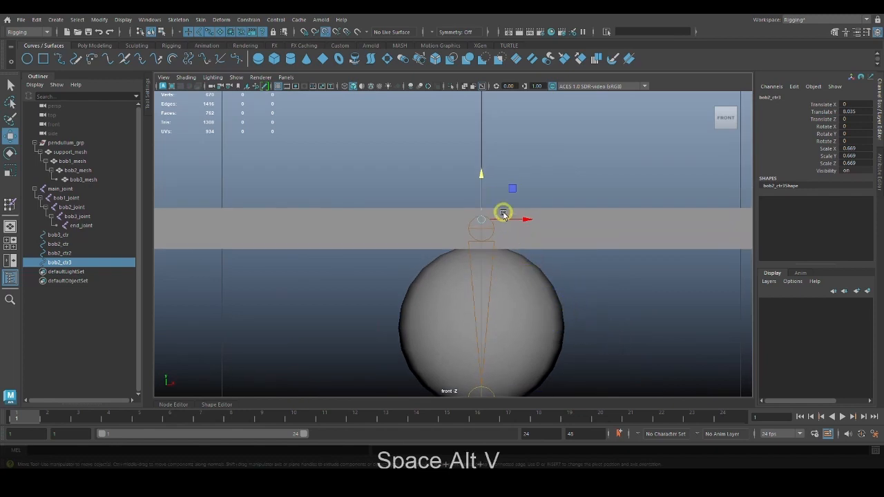
pyautogui.moveTo(483, 180); pyautogui.dragTo(513, 233)
# In the perspective view, scale the duplicated control uniformly to 2.2 so it surrounds the support plate
pyautogui.press('space')
pyautogui.moveTo(579, 311); pyautogui.dragTo(538, 318)
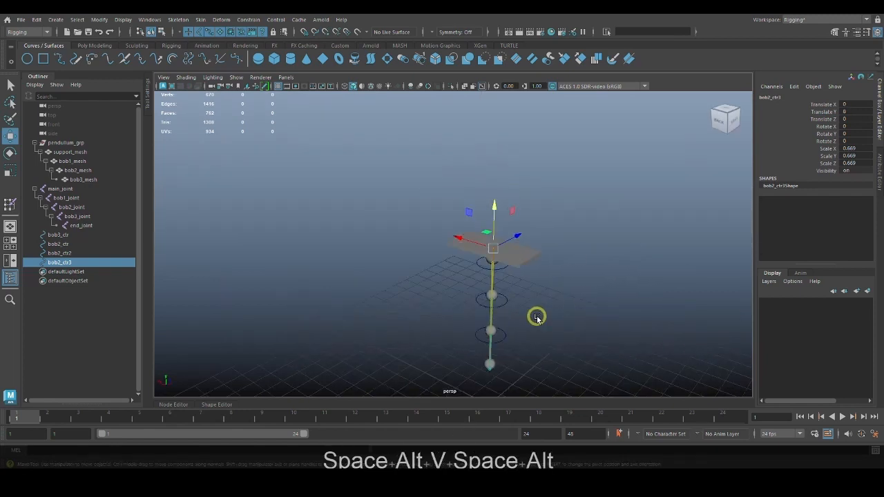
pyautogui.press('r')
pyautogui.moveTo(493, 252); pyautogui.dragTo(495, 322)
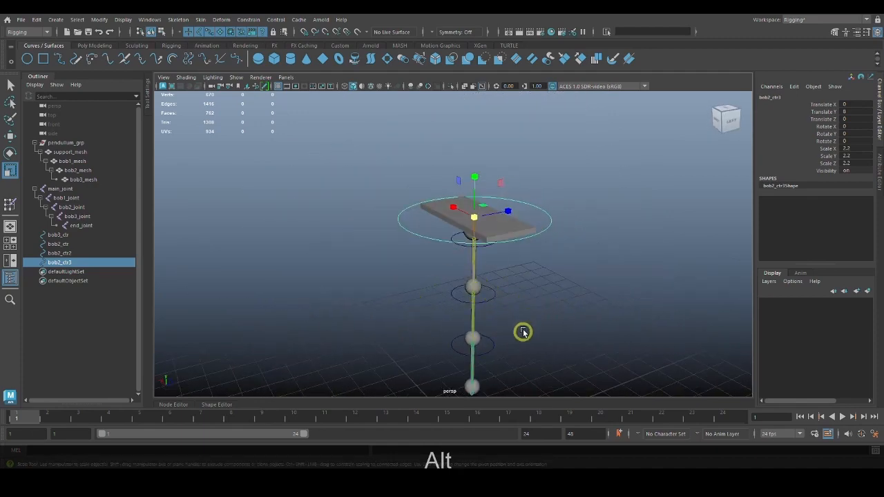
# Narrow the support control by scaling its side control vertices inward along Z toward the plate's long edges
pyautogui.moveTo(577, 351)
pyautogui.keyDown('alt'); pyautogui.mouseDown()
pyautogui.moveTo(582, 341)
pyautogui.moveTo(596, 353)
pyautogui.moveTo(588, 347)
pyautogui.mouseUp(); pyautogui.keyUp('alt')
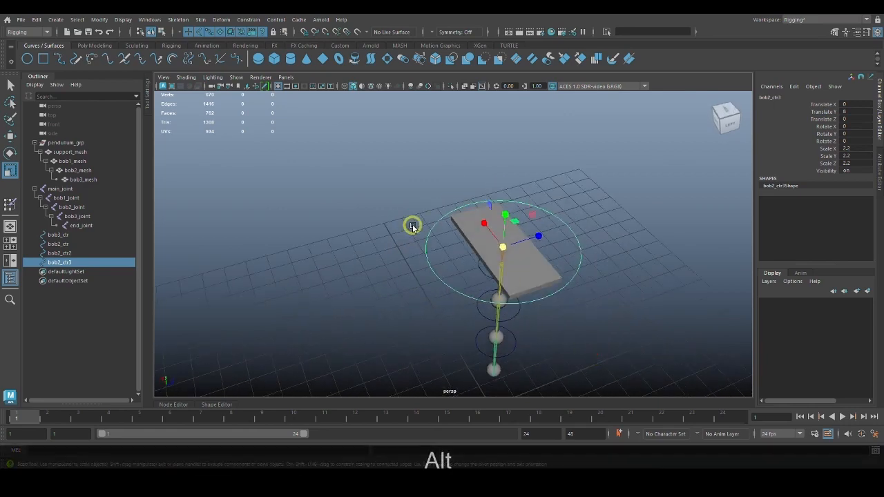
pyautogui.keyDown('alt'); pyautogui.moveTo(564, 315); pyautogui.dragTo(531, 257); pyautogui.keyUp('alt')
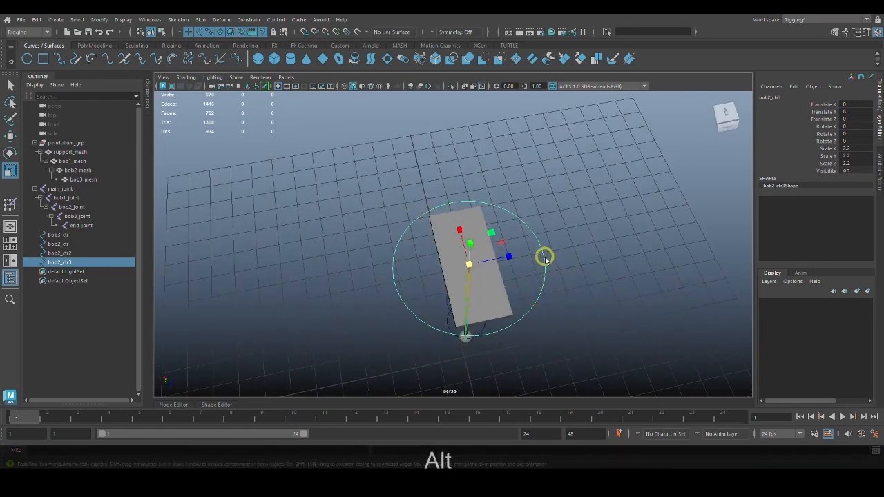
pyautogui.moveTo(545, 260); pyautogui.dragTo(504, 239, button='right')
pyautogui.keyDown('alt'); pyautogui.moveTo(588, 306); pyautogui.dragTo(559, 311); pyautogui.keyUp('alt')
pyautogui.keyDown('alt'); pyautogui.moveTo(505, 296); pyautogui.dragTo(562, 272); pyautogui.keyUp('alt')
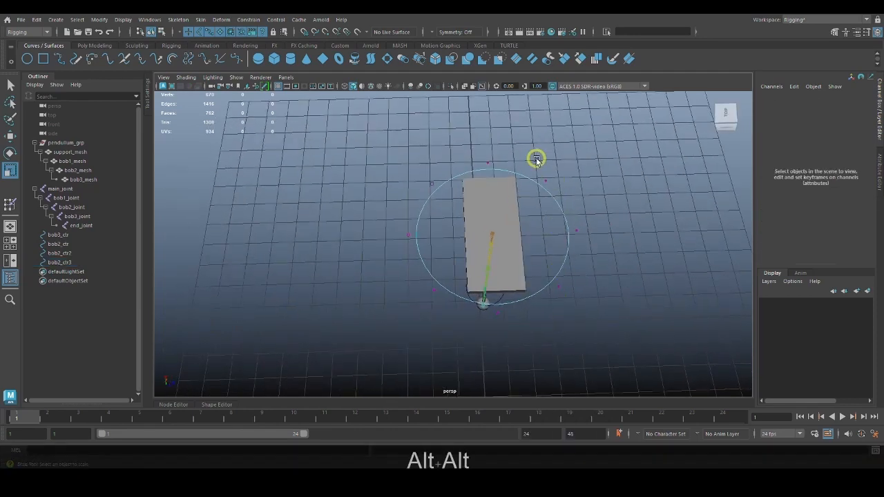
pyautogui.moveTo(537, 160); pyautogui.dragTo(624, 375)
pyautogui.keyDown('shift'); pyautogui.moveTo(393, 168); pyautogui.dragTo(450, 335); pyautogui.keyUp('shift')
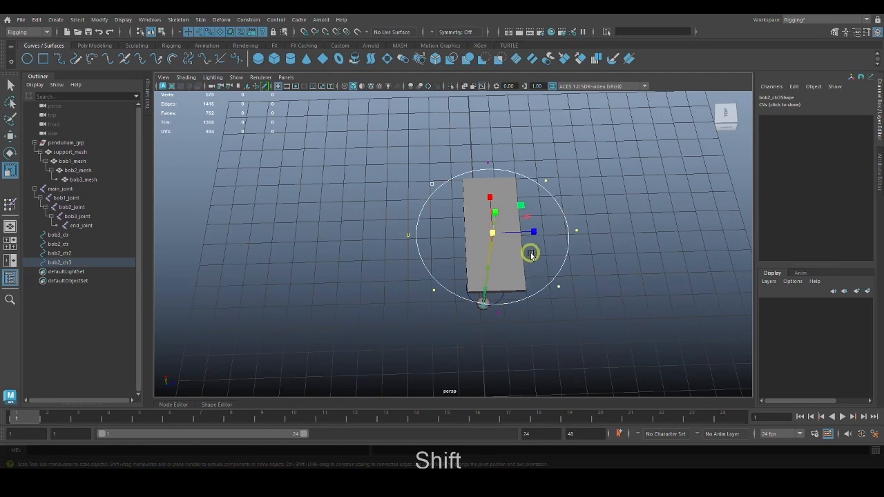
pyautogui.moveTo(533, 233); pyautogui.dragTo(512, 235)
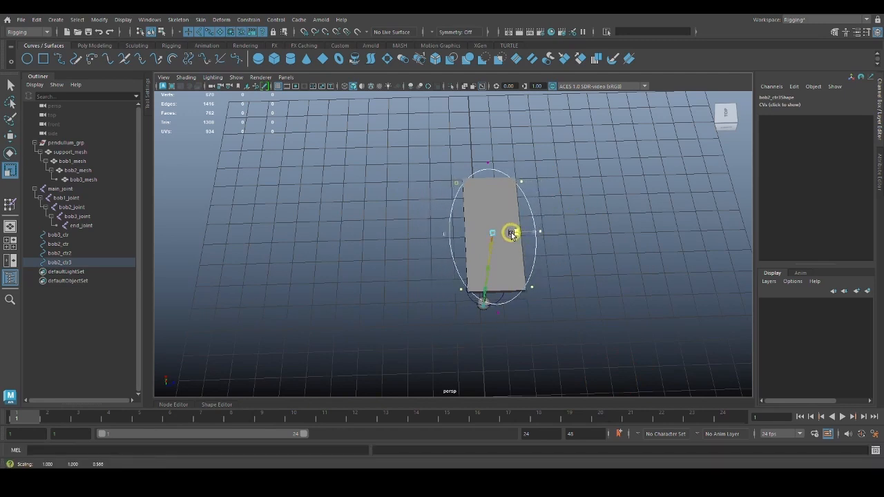
pyautogui.press('shift')
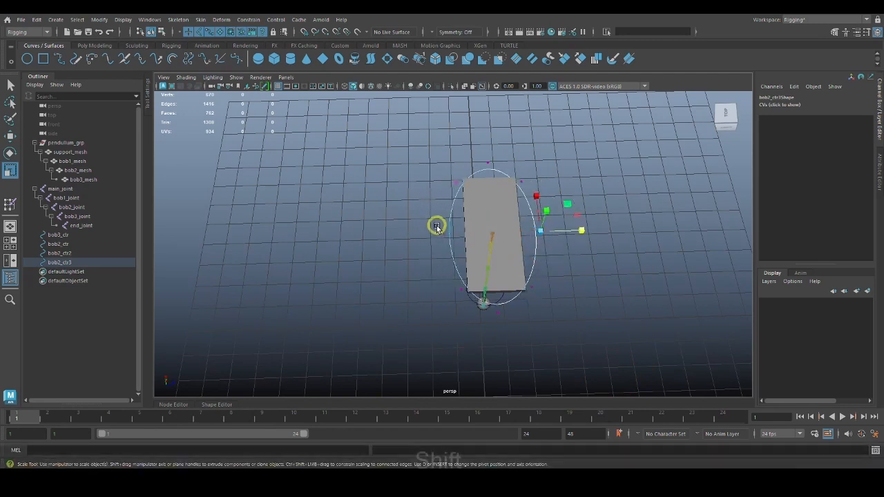
pyautogui.keyDown('shift'); pyautogui.moveTo(534, 230); pyautogui.dragTo(519, 229); pyautogui.keyUp('shift')
# Spread the support control's four corner vertices outward along X to square off its ends around the plate
pyautogui.moveTo(520, 168); pyautogui.dragTo(553, 201)
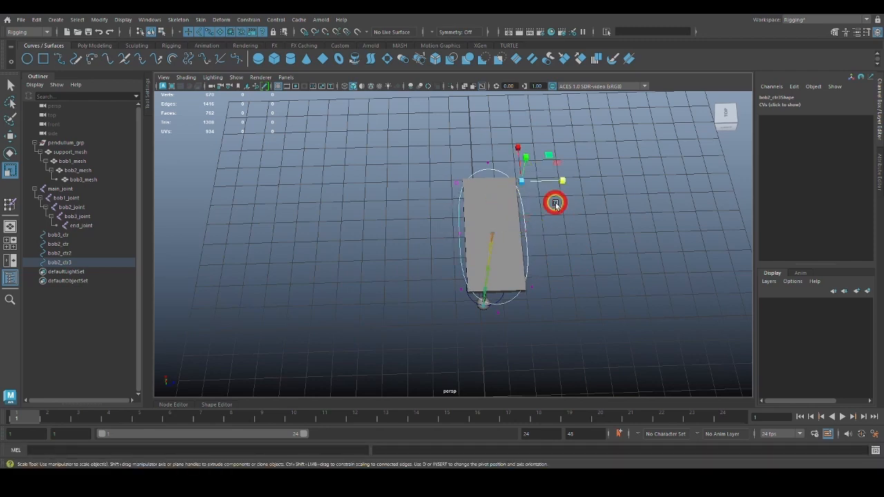
pyautogui.keyDown('shift'); pyautogui.moveTo(440, 170); pyautogui.dragTo(480, 201); pyautogui.keyUp('shift')
pyautogui.keyDown('shift'); pyautogui.moveTo(540, 303); pyautogui.dragTo(461, 299); pyautogui.keyUp('shift')
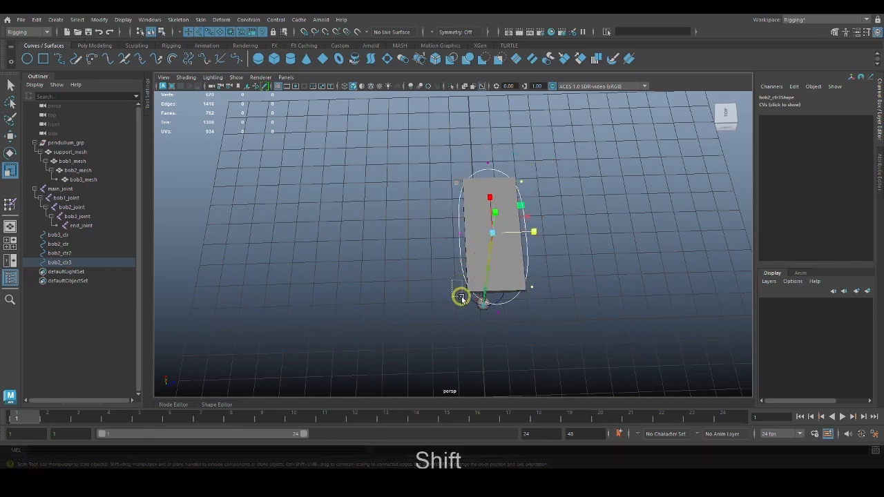
pyautogui.keyDown('alt'); pyautogui.moveTo(562, 268); pyautogui.dragTo(592, 320); pyautogui.keyUp('alt')
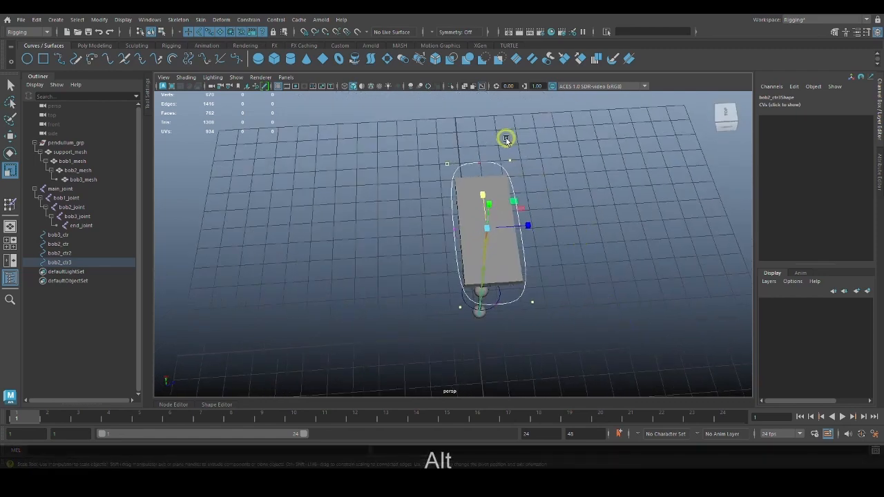
# Widen the support control's four corner vertices along Z by a factor of about 1.145
pyautogui.moveTo(506, 138); pyautogui.dragTo(544, 177)
pyautogui.keyDown('shift'); pyautogui.moveTo(564, 323); pyautogui.dragTo(529, 294); pyautogui.keyUp('shift')
pyautogui.keyDown('shift'); pyautogui.moveTo(429, 141); pyautogui.dragTo(454, 180); pyautogui.keyUp('shift')
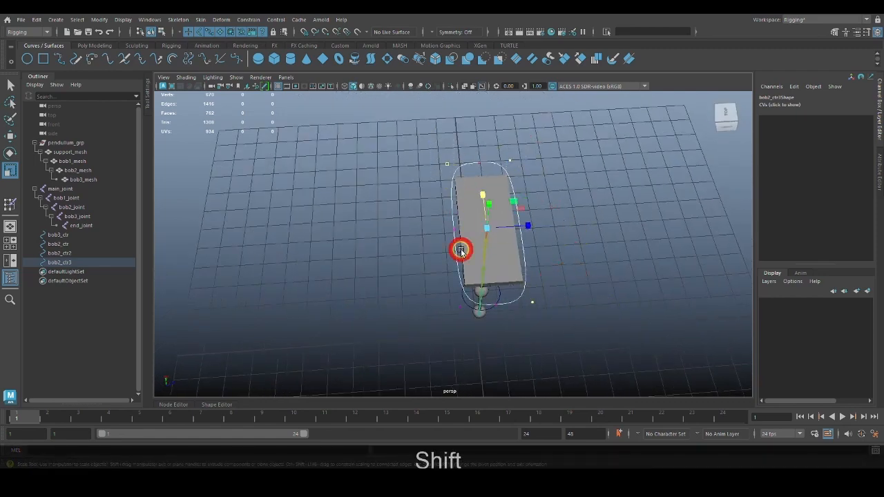
pyautogui.keyDown('shift'); pyautogui.moveTo(430, 291); pyautogui.dragTo(451, 320); pyautogui.keyUp('shift')
pyautogui.moveTo(527, 225); pyautogui.dragTo(535, 223)
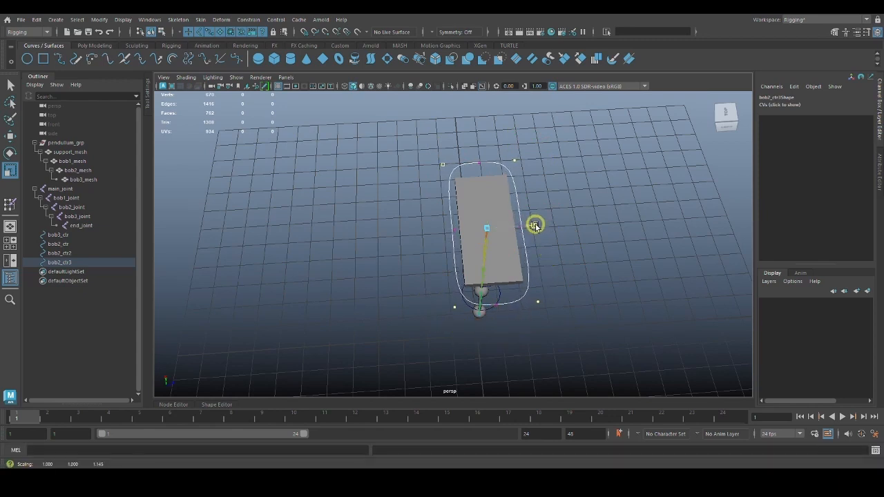
# Return the support control to object mode and fine-tune its width and length around the plate
pyautogui.click(555, 280)
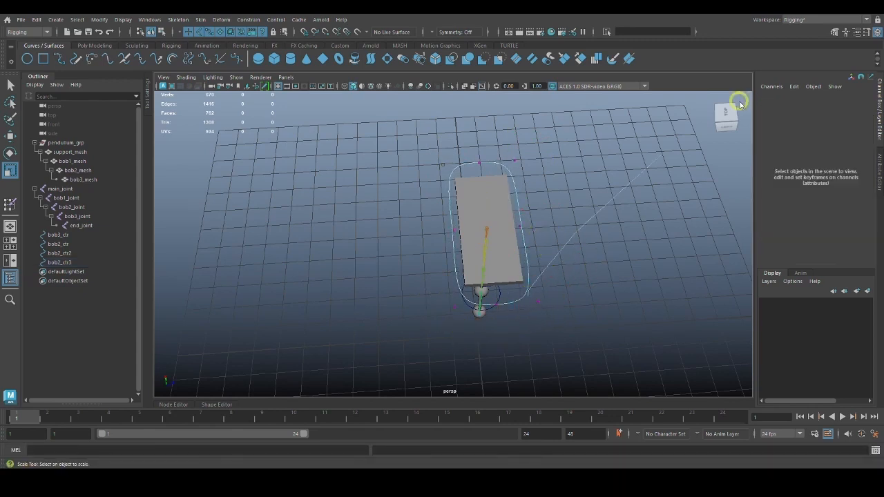
pyautogui.moveTo(741, 104); pyautogui.dragTo(742, 102, button='right')
pyautogui.moveTo(526, 226); pyautogui.dragTo(533, 223)
pyautogui.keyDown('alt'); pyautogui.moveTo(488, 262); pyautogui.dragTo(507, 244); pyautogui.keyUp('alt')
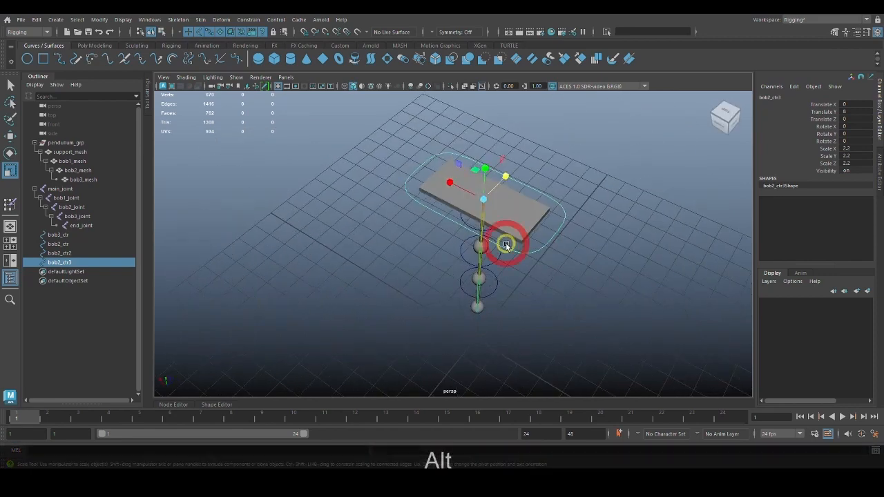
pyautogui.moveTo(448, 182); pyautogui.dragTo(451, 183)
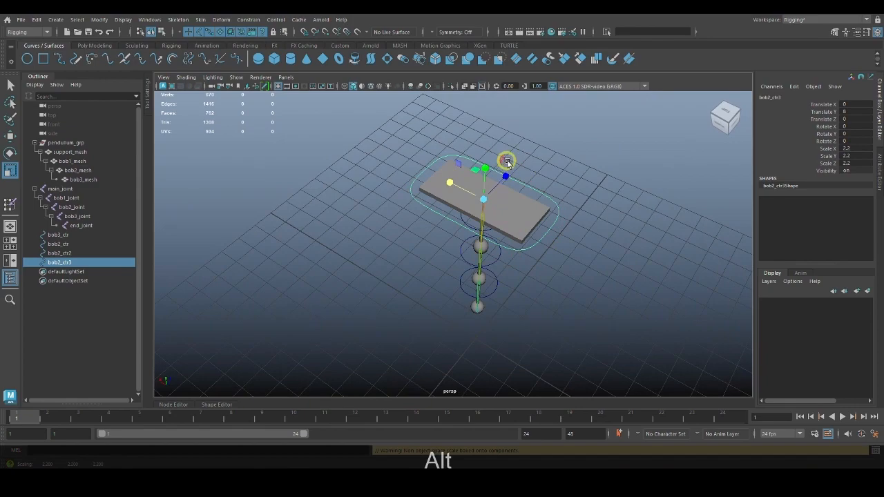
# Inspect the reshaped support control and the bob controls from several angles, with the support control selected
pyautogui.click(594, 192)
pyautogui.keyDown('alt'); pyautogui.moveTo(594, 191); pyautogui.dragTo(584, 258); pyautogui.keyUp('alt')
pyautogui.hotkey('alt', 'q')
pyautogui.click(555, 231)
pyautogui.keyDown('alt'); pyautogui.moveTo(533, 290); pyautogui.dragTo(578, 300); pyautogui.keyUp('alt')
pyautogui.keyDown('alt'); pyautogui.moveTo(563, 314); pyautogui.dragTo(558, 284, button='middle'); pyautogui.keyUp('alt')
pyautogui.keyDown('alt'); pyautogui.moveTo(557, 284); pyautogui.dragTo(573, 292); pyautogui.keyUp('alt')
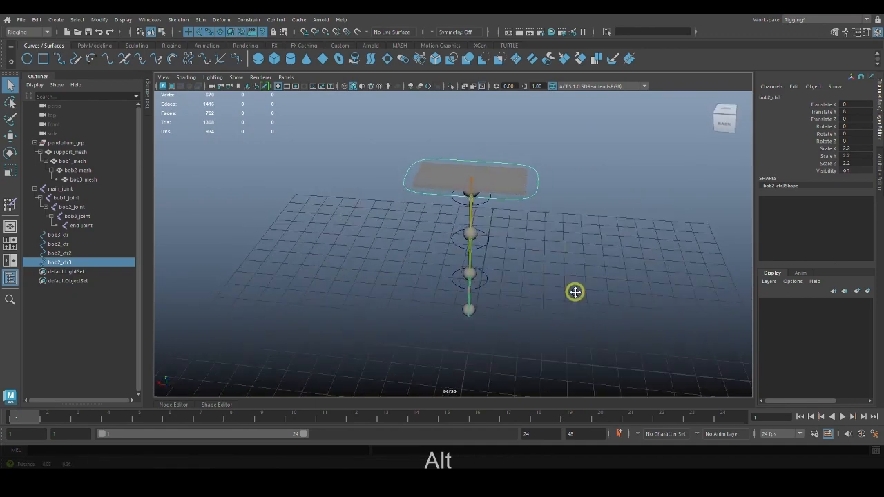
# Delete the construction history of all four control curves and freeze their transformations
pyautogui.click(80, 235)
pyautogui.keyDown('shift'); pyautogui.click(79, 262); pyautogui.keyUp('shift')
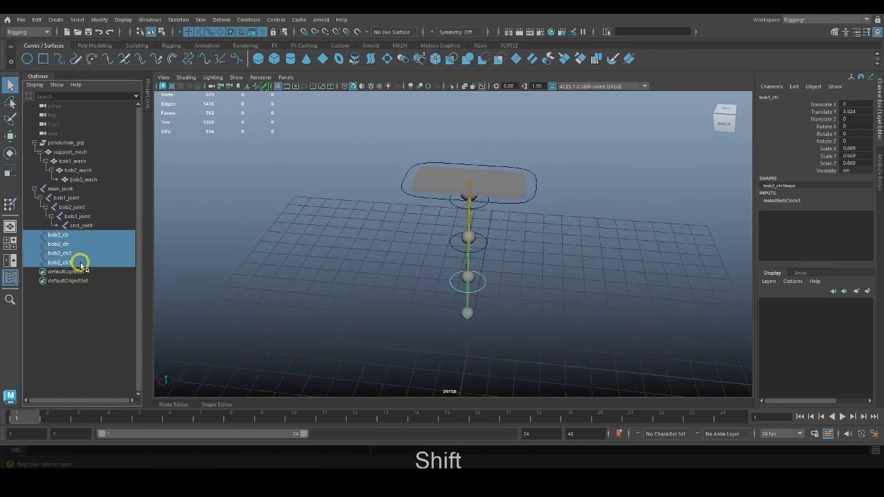
pyautogui.click(98, 45)
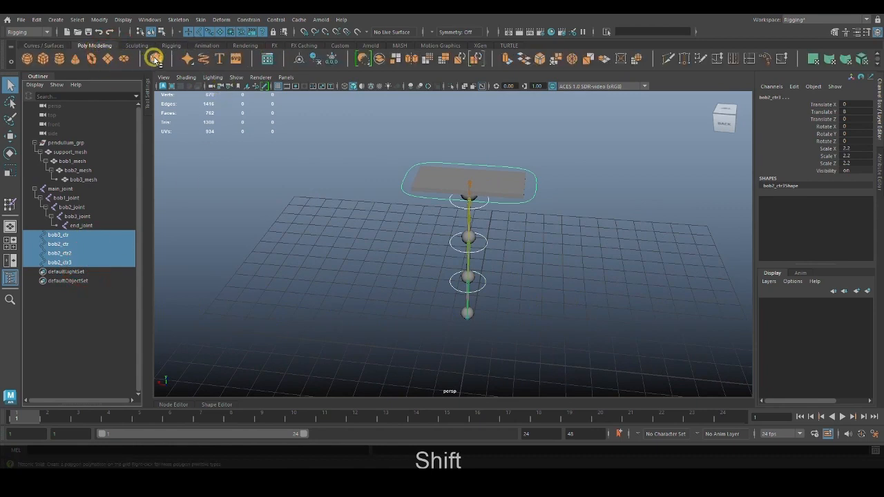
pyautogui.scroll(-1, 136, 60)
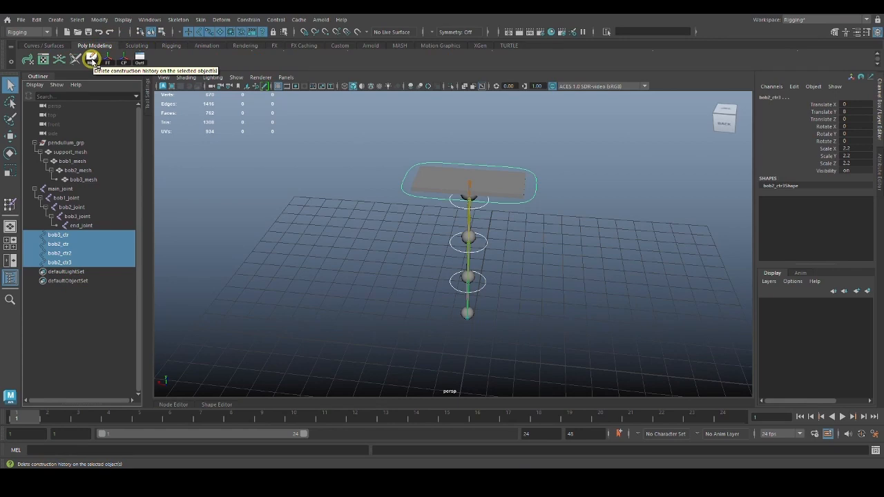
pyautogui.click(93, 60)
pyautogui.click(107, 60)
pyautogui.click(104, 20)
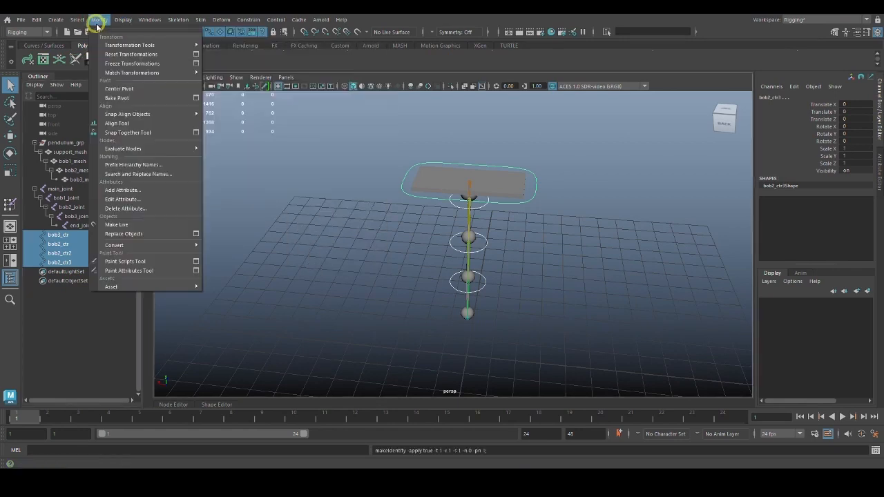
pyautogui.click(142, 64)
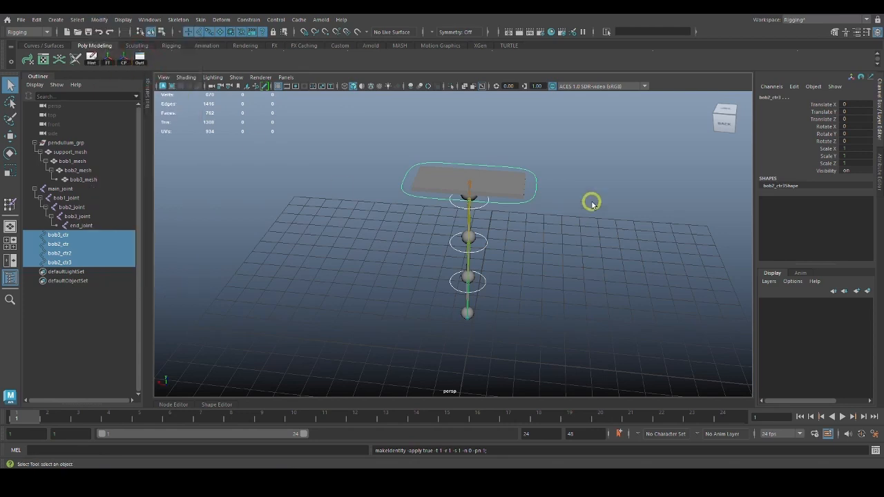
pyautogui.click(619, 302)
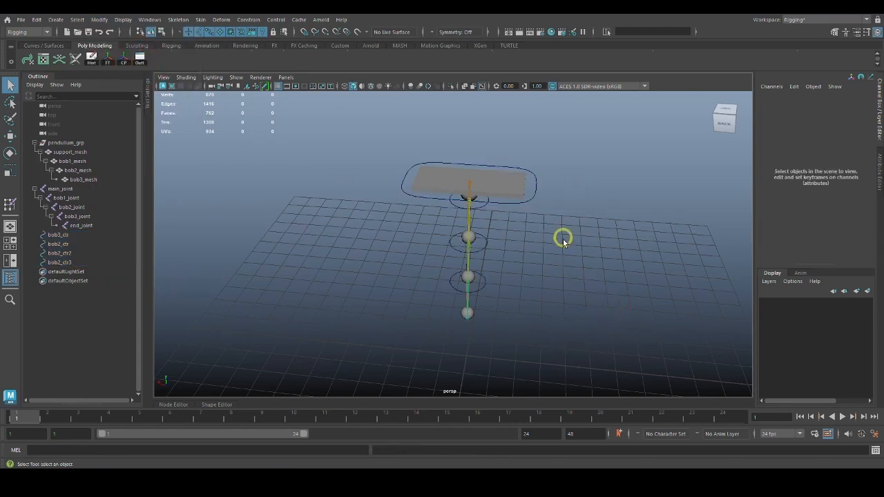
# Rename the support plate's control to main_ctr and move it above bob3_ctr in the Outliner
pyautogui.click(536, 193)
pyautogui.press('w')
pyautogui.doubleClick(90, 263)
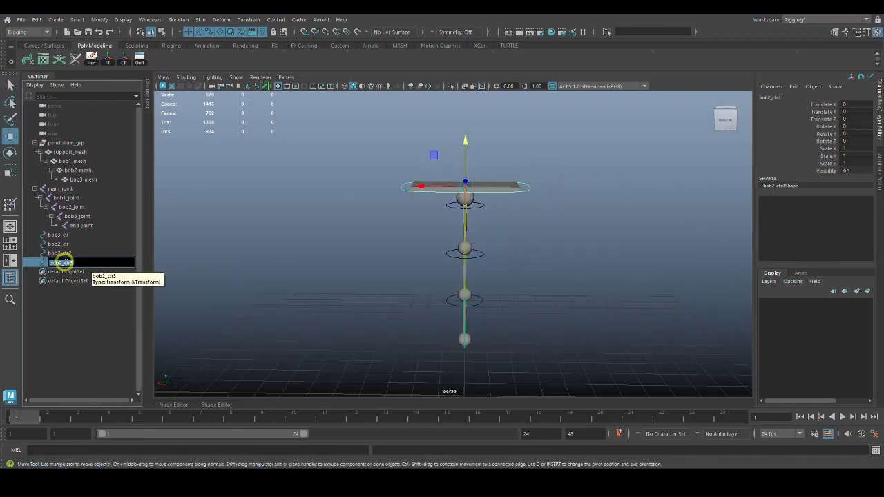
pyautogui.moveTo(63, 262); pyautogui.dragTo(47, 262)
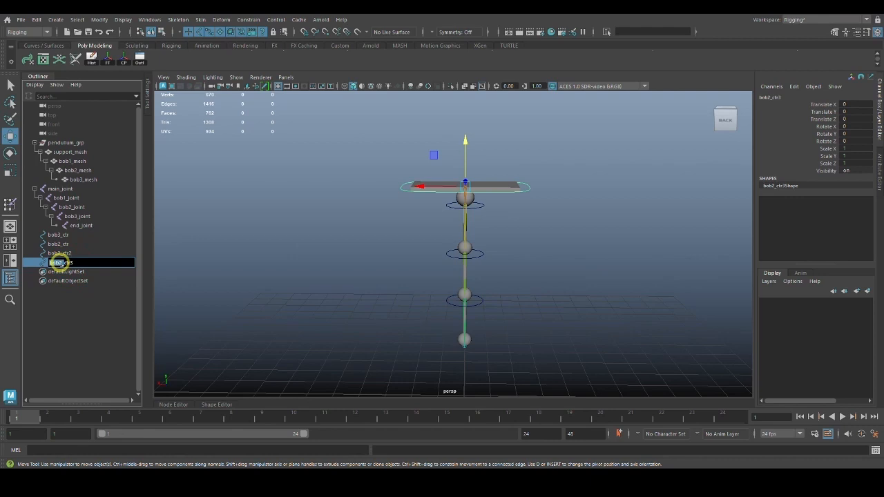
pyautogui.click(62, 264)
pyautogui.moveTo(61, 263); pyautogui.dragTo(46, 261)
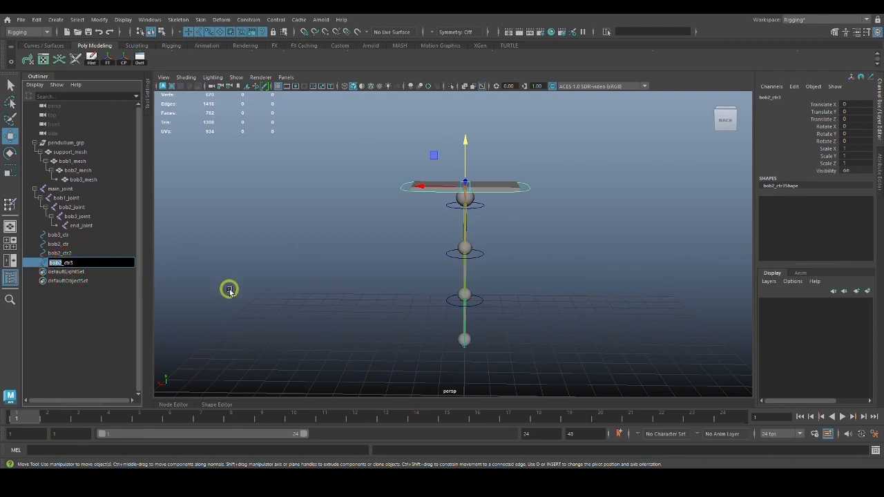
pyautogui.write('ma')
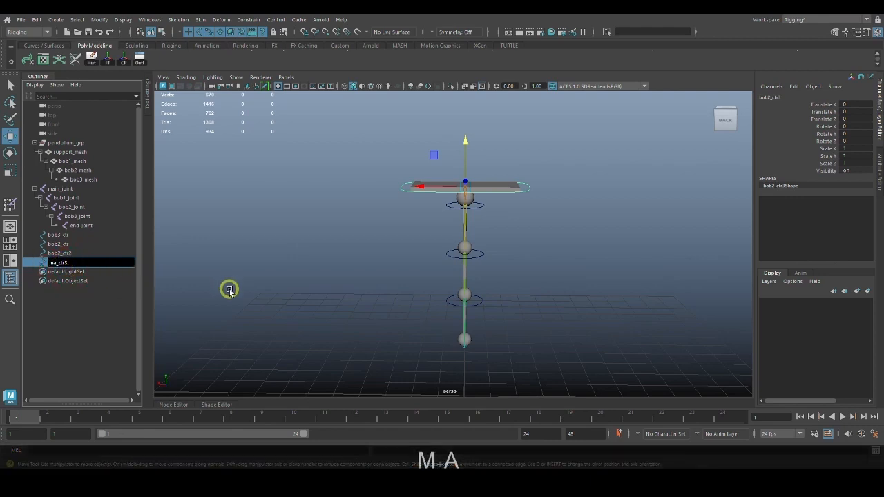
pyautogui.write('in')
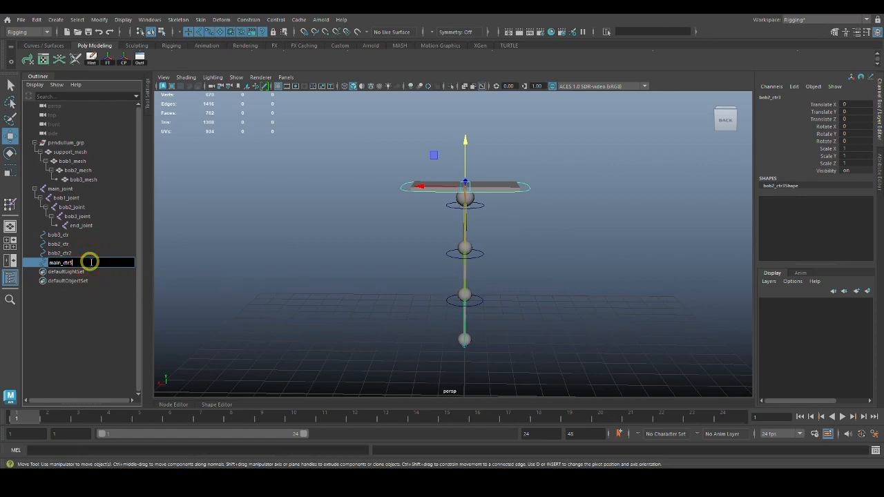
pyautogui.press('BackSpace')
pyautogui.press('Return')
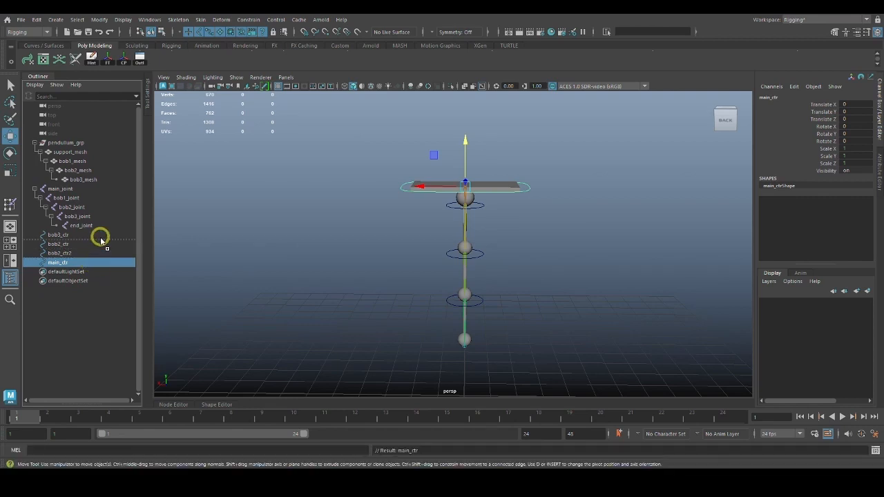
pyautogui.moveTo(113, 236); pyautogui.dragTo(113, 240)
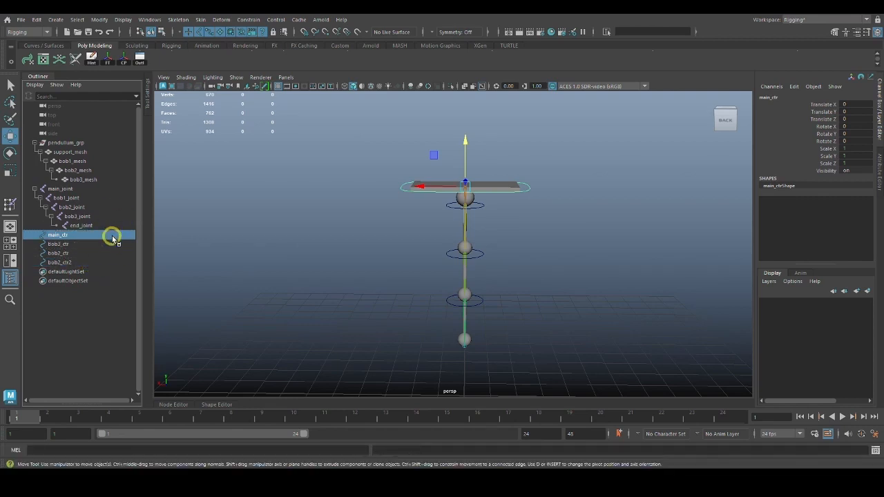
# Reorder the controls in the Outliner as main_ctr, bob2_ctr2, bob2_ctr, bob3_ctr
pyautogui.click(76, 263)
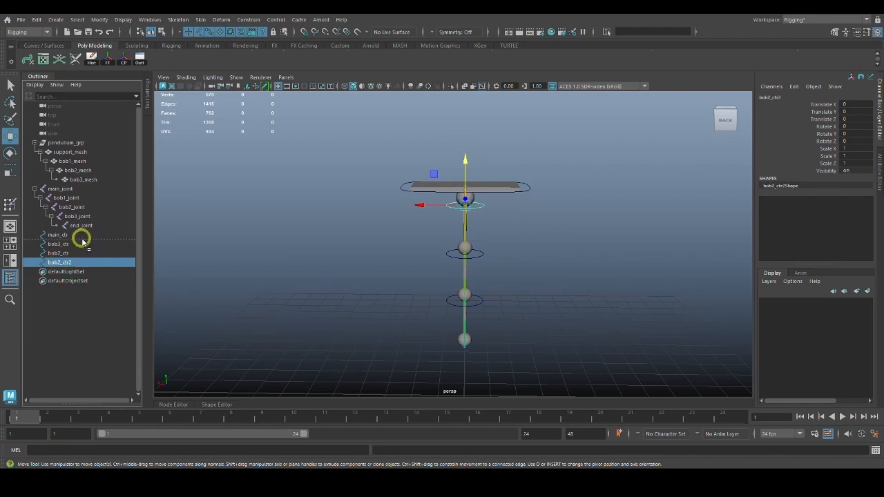
pyautogui.moveTo(82, 240); pyautogui.dragTo(86, 253)
pyautogui.click(79, 263)
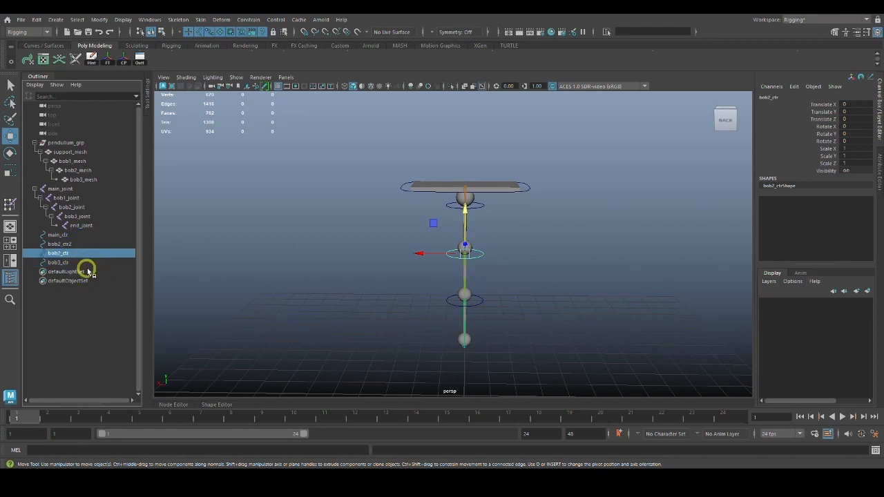
pyautogui.click(84, 263)
pyautogui.click(81, 253)
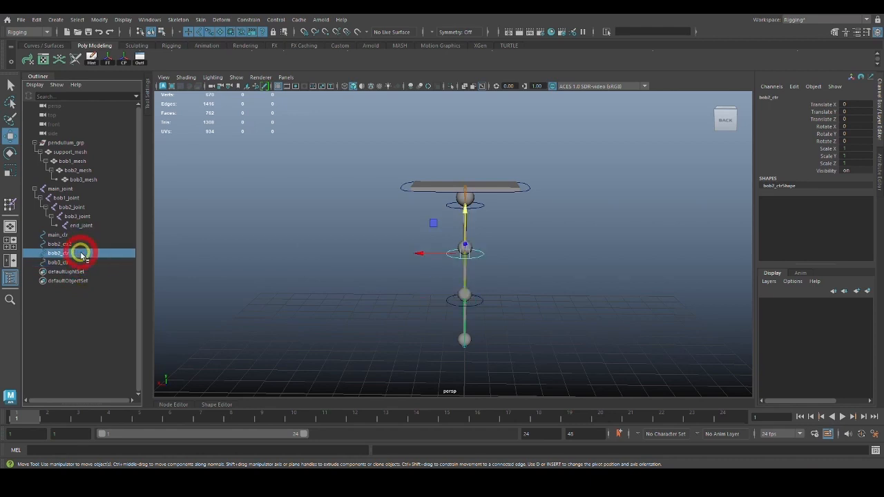
# Rename the top bob's control, bob2_ctr2, to bob1_ctr and clear the selection
pyautogui.click(83, 245)
pyautogui.doubleClick(71, 245)
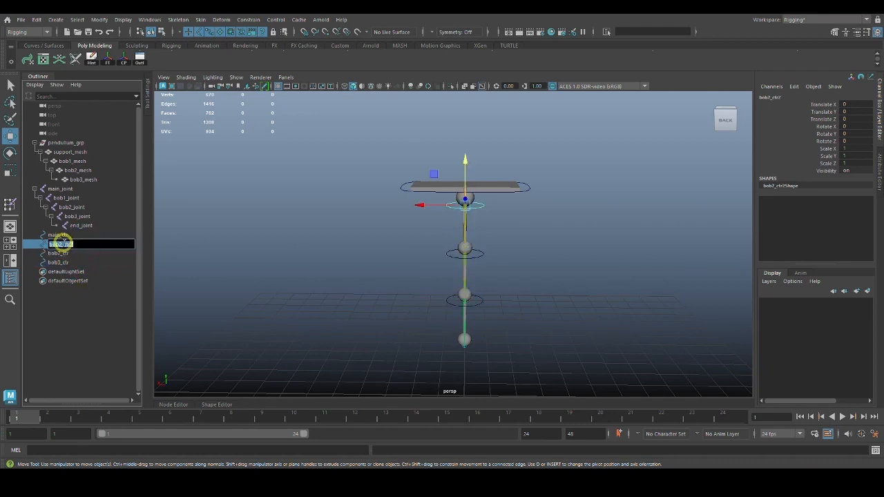
pyautogui.press('BackSpace')
pyautogui.write('1')
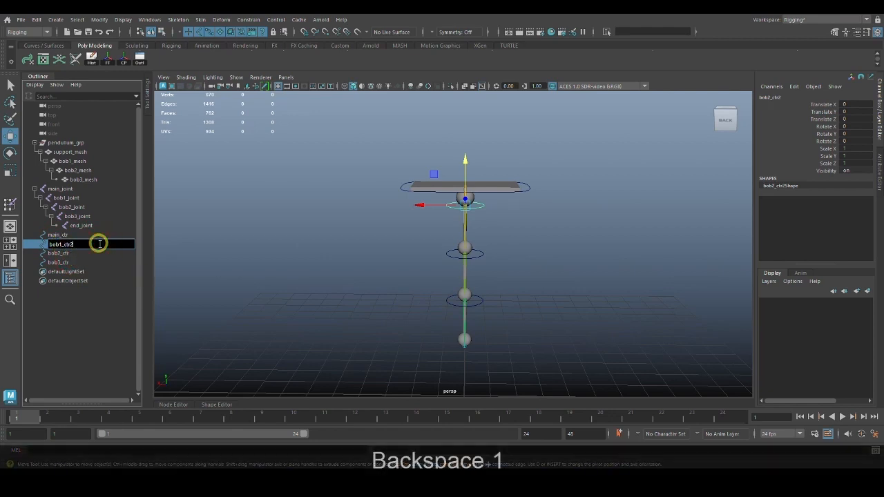
pyautogui.press('BackSpace')
pyautogui.press('Return')
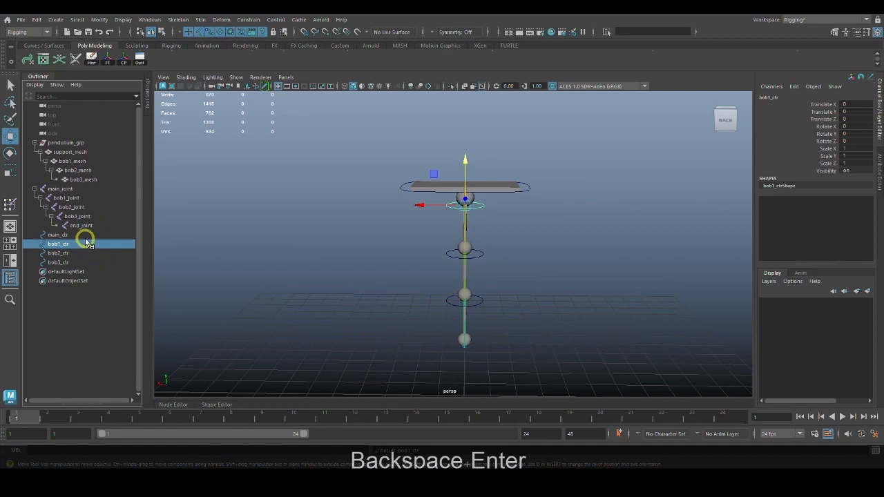
pyautogui.click(551, 219)
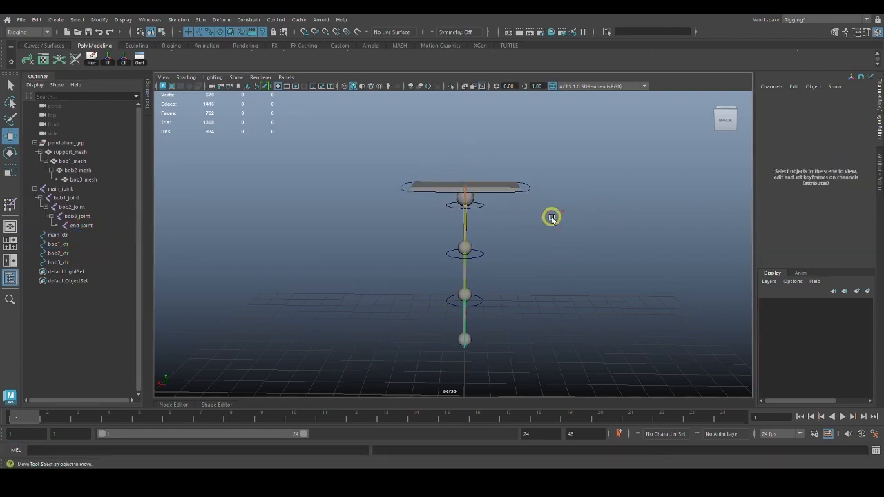
# Parent the lowest bob control, bob3_ctr, under bob2_ctr
pyautogui.keyDown('alt'); pyautogui.moveTo(551, 218); pyautogui.dragTo(502, 310); pyautogui.keyUp('alt')
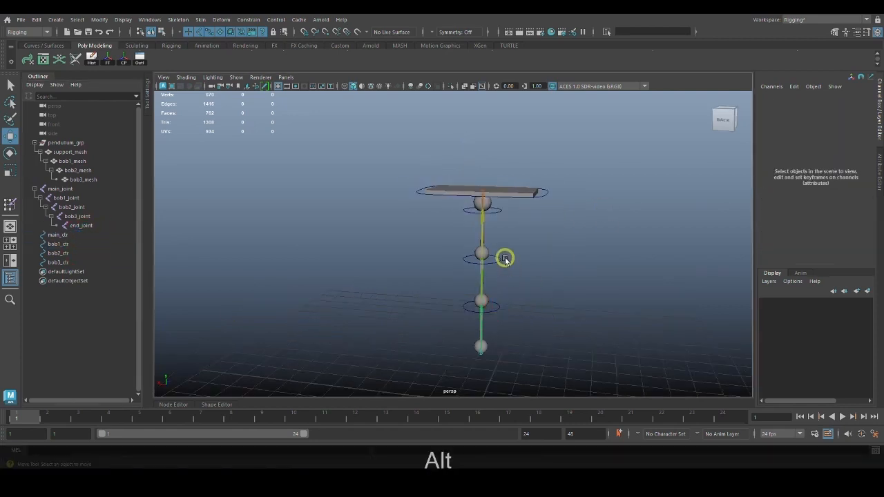
pyautogui.click(498, 305)
pyautogui.keyDown('alt'); pyautogui.moveTo(528, 344); pyautogui.dragTo(540, 316); pyautogui.keyUp('alt')
pyautogui.press('q')
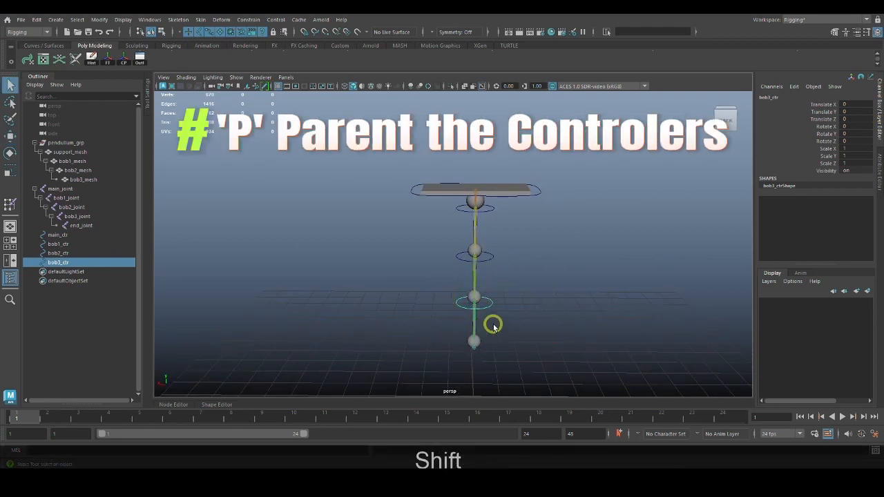
pyautogui.keyDown('shift'); pyautogui.click(491, 257); pyautogui.keyUp('shift')
pyautogui.press('p')
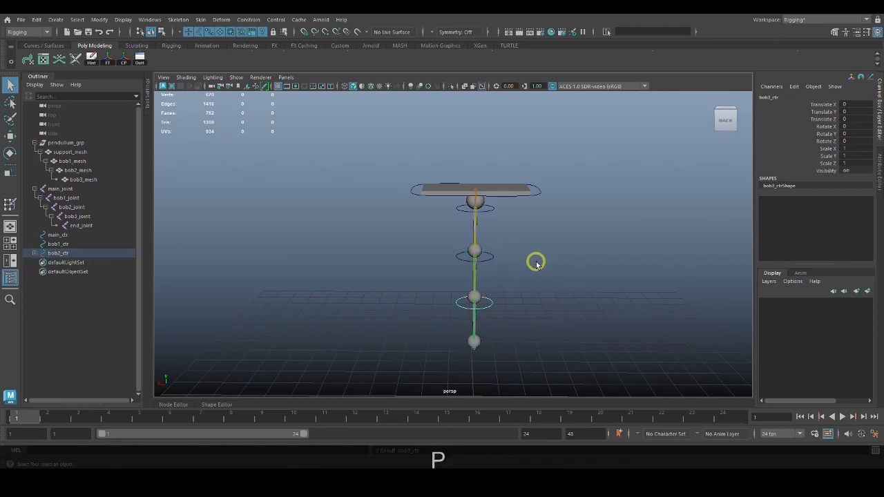
# Parent bob2_ctr under bob1_ctr and bob1_ctr under main_ctr, then clear the selection
pyautogui.click(490, 256)
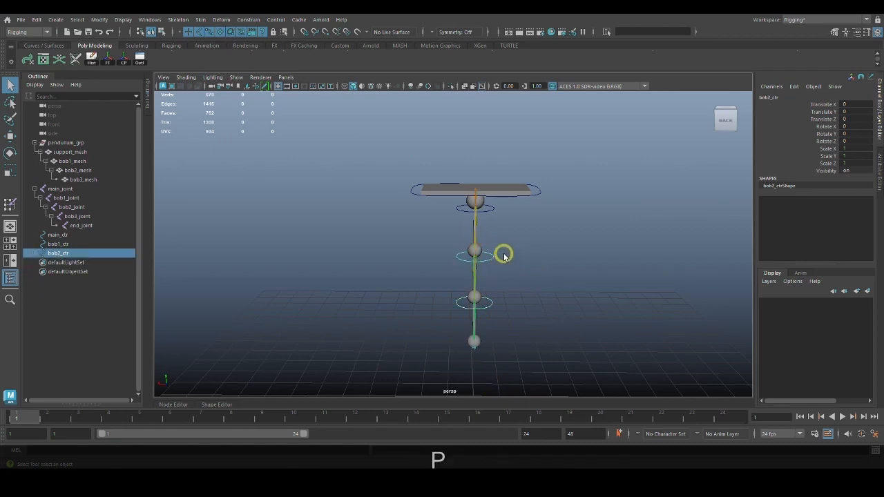
pyautogui.keyDown('shift'); pyautogui.click(485, 206); pyautogui.keyUp('shift')
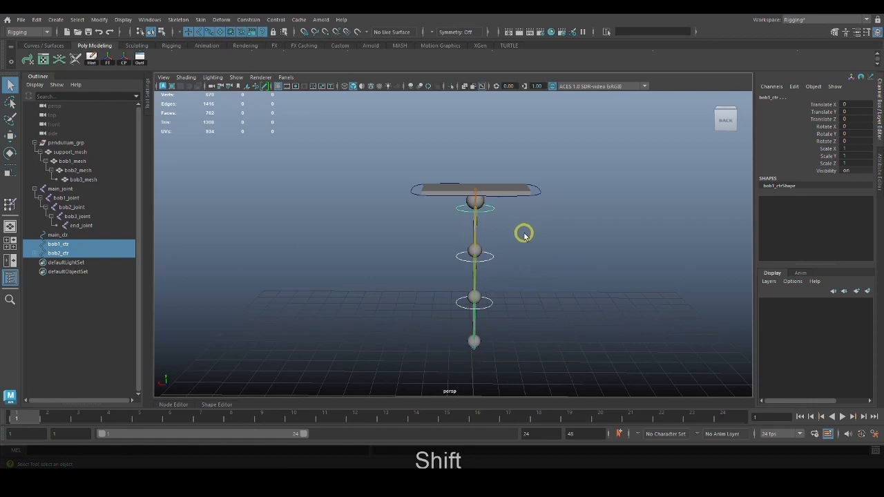
pyautogui.press('p')
pyautogui.click(483, 207)
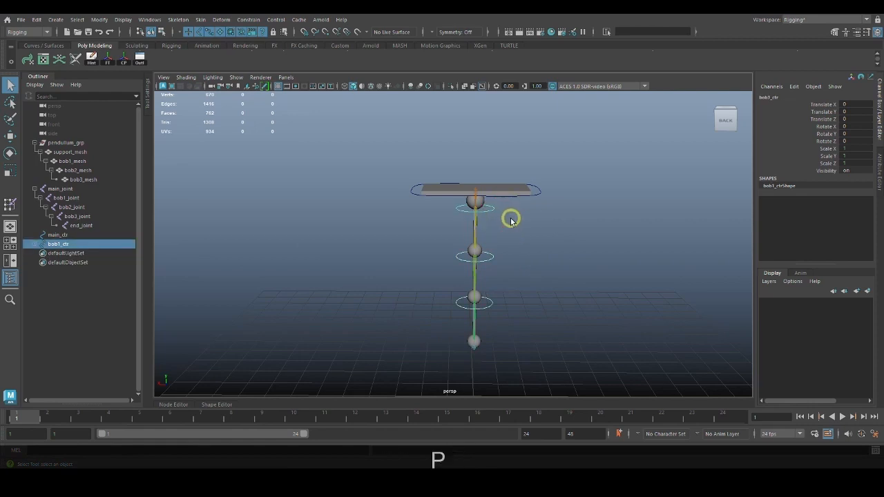
pyautogui.keyDown('shift'); pyautogui.click(538, 192); pyautogui.keyUp('shift')
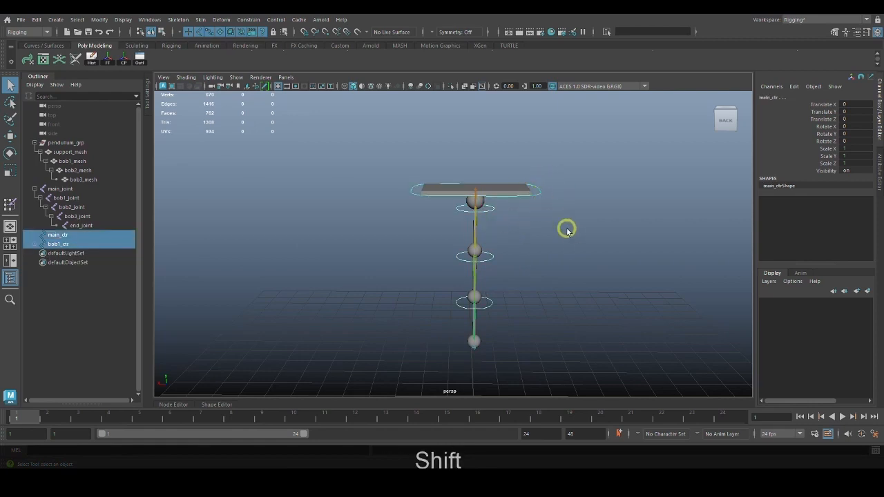
pyautogui.press('p')
pyautogui.click(546, 217)
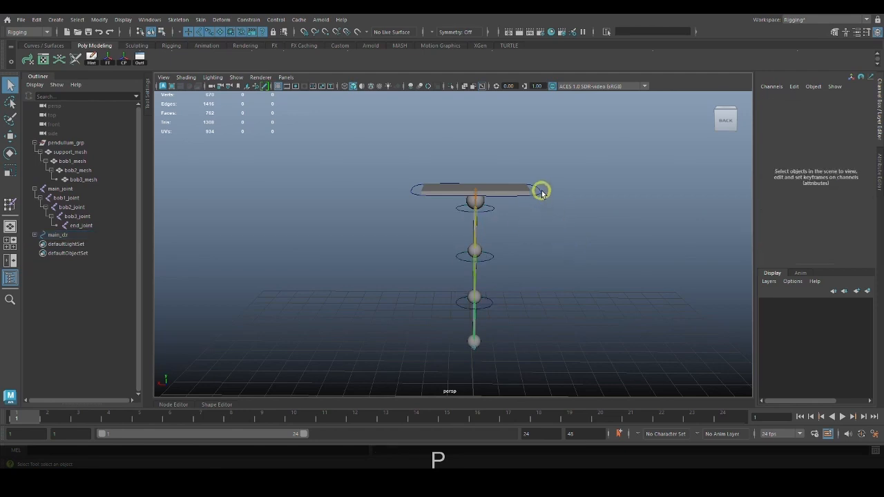
# Select main_ctr and each bob control in turn to check the control hierarchy
pyautogui.click(540, 190)
pyautogui.press('w')
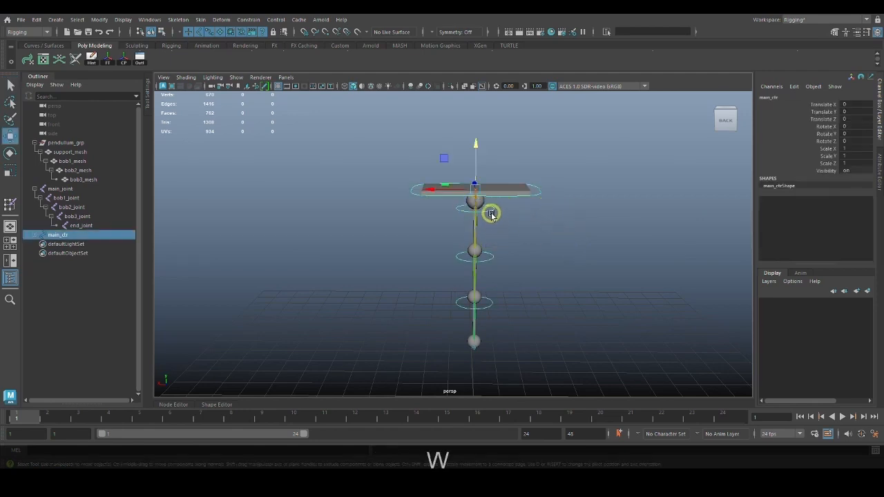
pyautogui.click(501, 243)
pyautogui.click(489, 208)
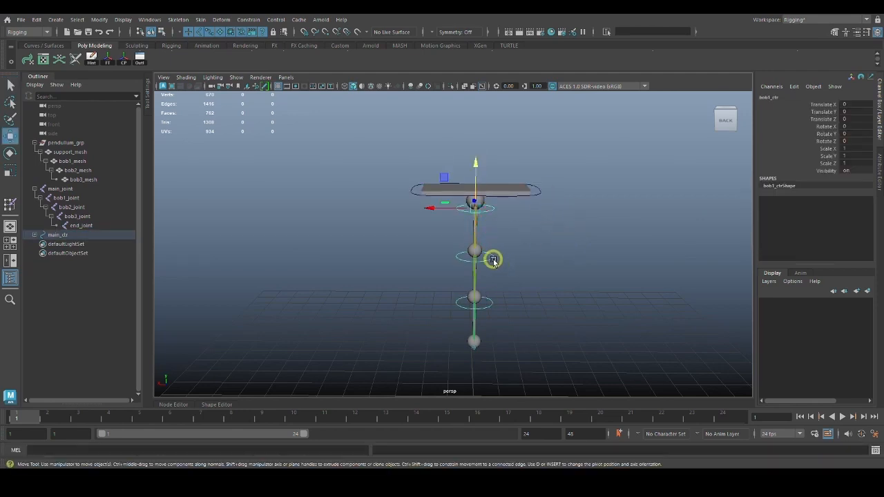
pyautogui.click(492, 257)
pyautogui.click(497, 311)
# Frame the whole pendulum rig in a close, level view from behind
pyautogui.keyDown('alt'); pyautogui.moveTo(535, 320); pyautogui.dragTo(552, 330); pyautogui.keyUp('alt')
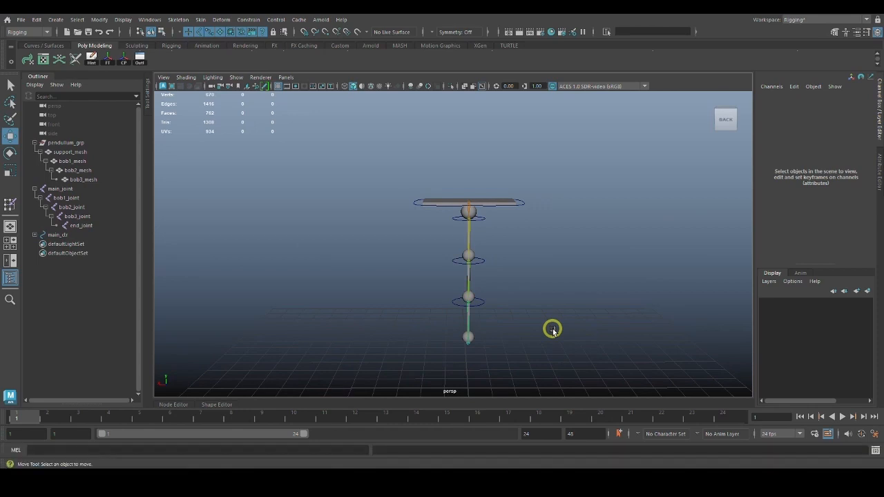
pyautogui.keyDown('alt'); pyautogui.moveTo(538, 284); pyautogui.dragTo(521, 272, button='middle'); pyautogui.keyUp('alt')
pyautogui.keyDown('alt'); pyautogui.moveTo(520, 272); pyautogui.dragTo(608, 323, button='right'); pyautogui.keyUp('alt')
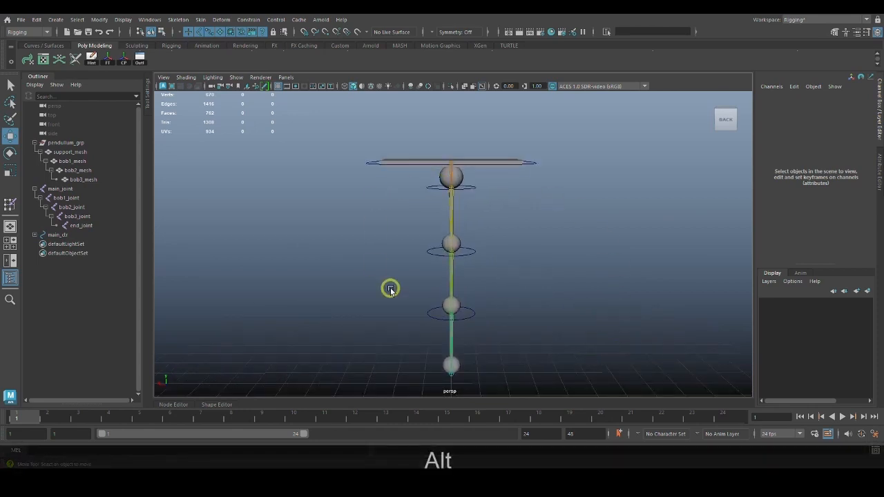
pyautogui.keyDown('alt'); pyautogui.moveTo(509, 332); pyautogui.dragTo(540, 307, button='middle'); pyautogui.keyUp('alt')
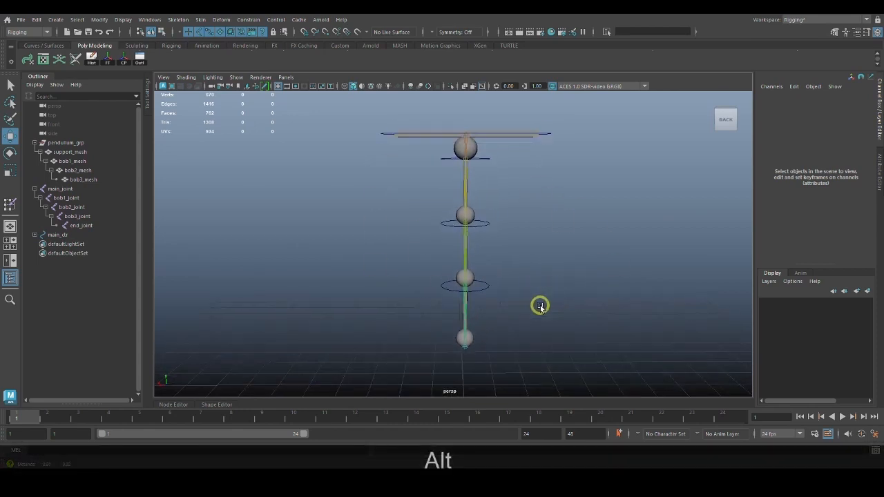
pyautogui.keyDown('alt'); pyautogui.moveTo(541, 307); pyautogui.dragTo(541, 310, button='right'); pyautogui.keyUp('alt')
pyautogui.keyDown('alt'); pyautogui.moveTo(541, 310); pyautogui.dragTo(546, 324, button='middle'); pyautogui.keyUp('alt')
pyautogui.moveTo(558, 318)
pyautogui.keyDown('alt'); pyautogui.mouseDown()
pyautogui.moveTo(508, 315)
pyautogui.moveTo(559, 317)
pyautogui.mouseUp(); pyautogui.keyUp('alt')
pyautogui.keyDown('alt'); pyautogui.moveTo(559, 317); pyautogui.dragTo(566, 348, button='middle'); pyautogui.keyUp('alt')
pyautogui.keyDown('alt'); pyautogui.moveTo(567, 347); pyautogui.dragTo(568, 308); pyautogui.keyUp('alt')
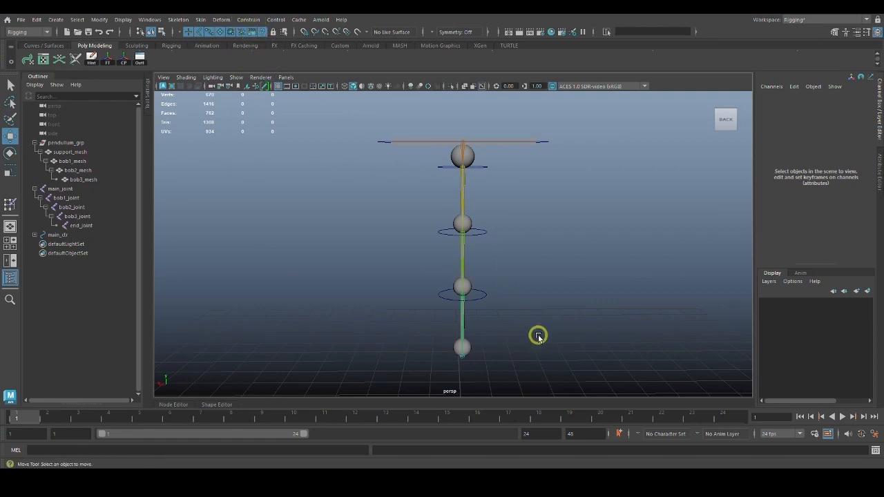
pyautogui.keyDown('alt'); pyautogui.moveTo(537, 334); pyautogui.dragTo(537, 325); pyautogui.keyUp('alt')
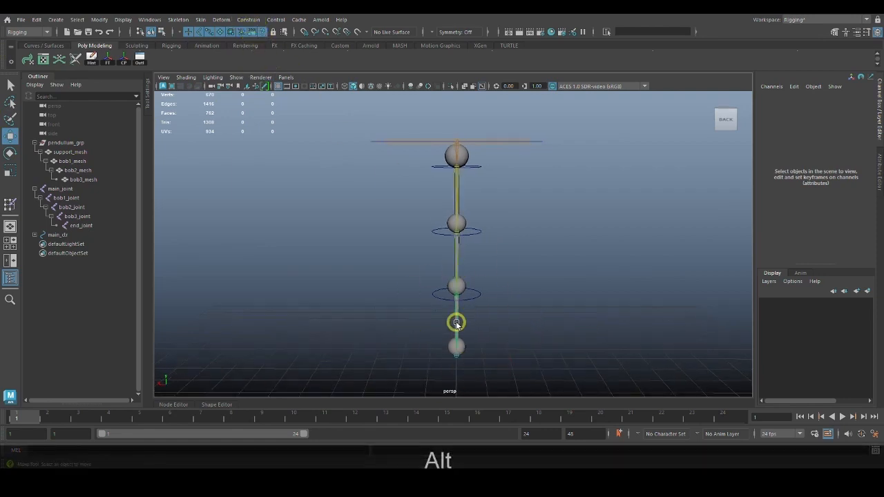
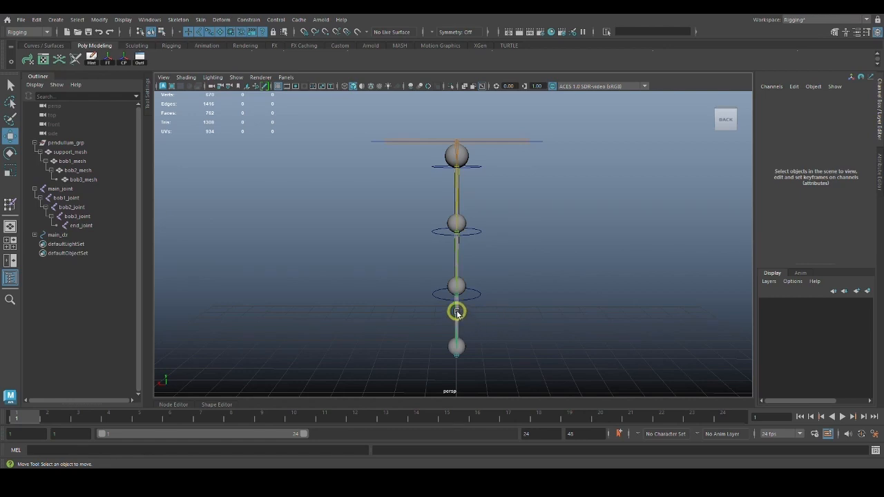
# Orient-constrain bob3_joint to bob3_ctr with the constraint options reset to defaults and Maintain offset enabled
pyautogui.click(478, 295)
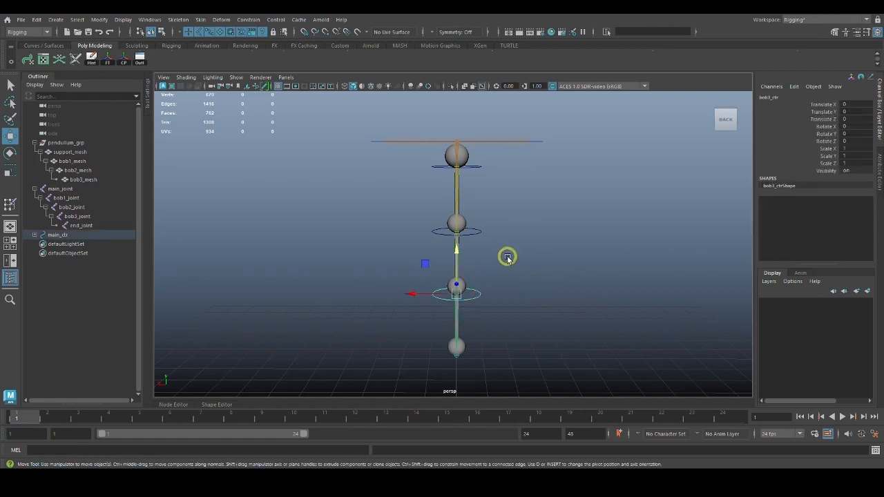
pyautogui.keyDown('shift'); pyautogui.click(457, 322); pyautogui.keyUp('shift')
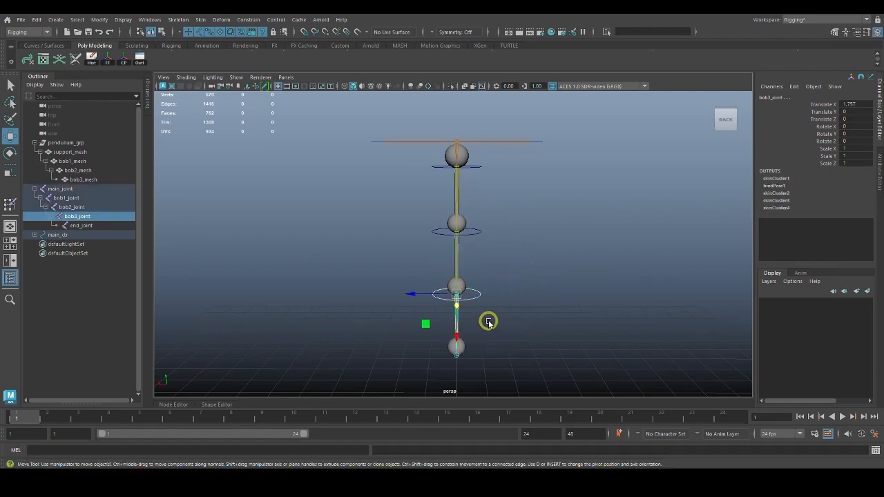
pyautogui.click(250, 19)
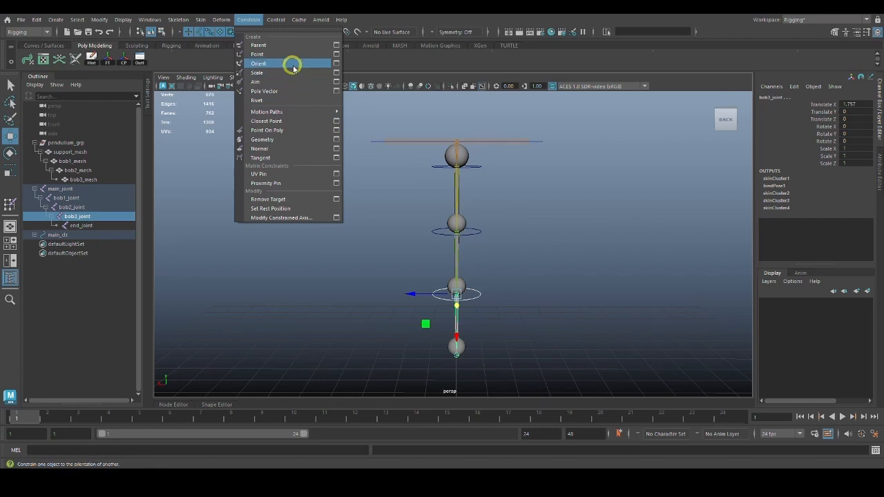
pyautogui.click(335, 64)
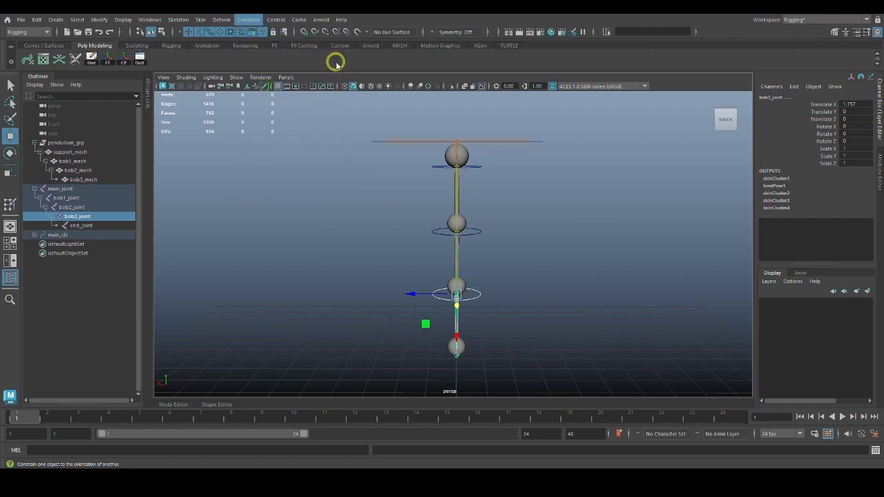
pyautogui.click(490, 174)
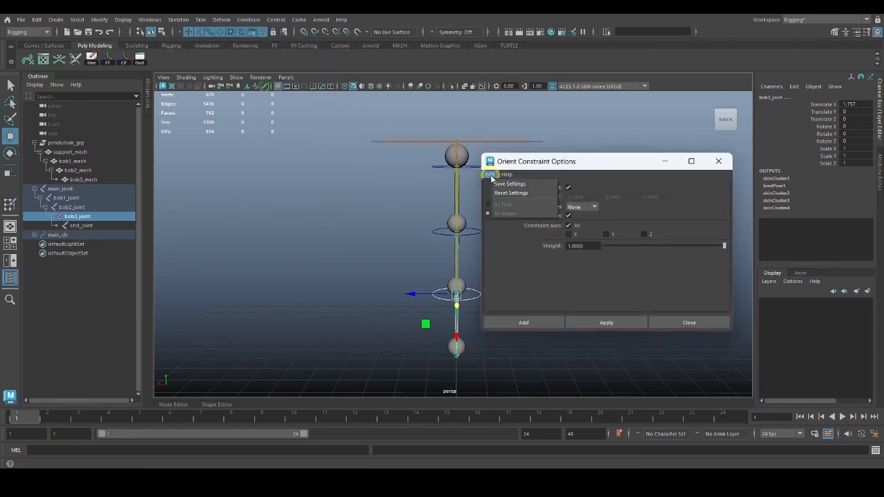
pyautogui.click(507, 192)
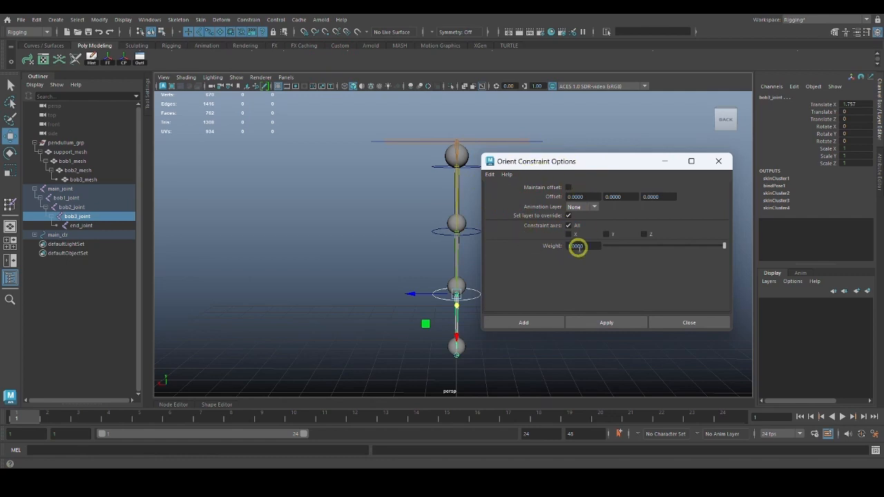
pyautogui.moveTo(587, 167); pyautogui.dragTo(617, 159)
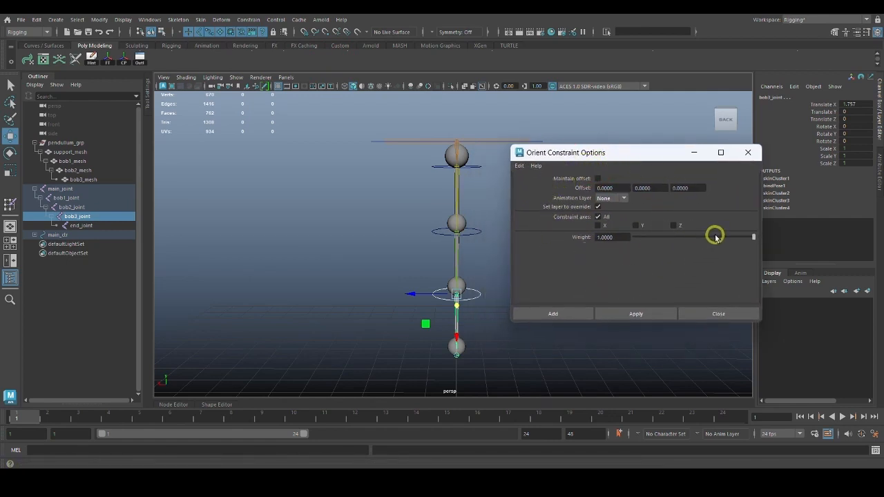
pyautogui.click(598, 179)
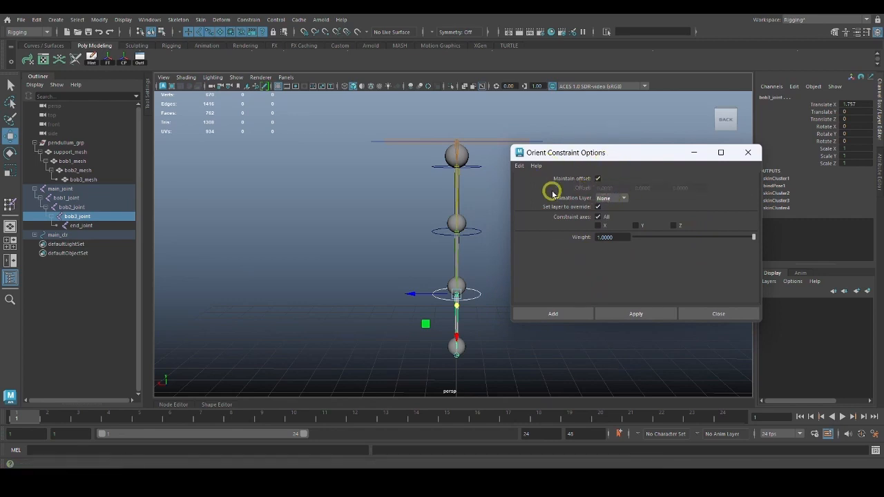
pyautogui.moveTo(615, 164); pyautogui.dragTo(243, 254)
pyautogui.click(664, 339)
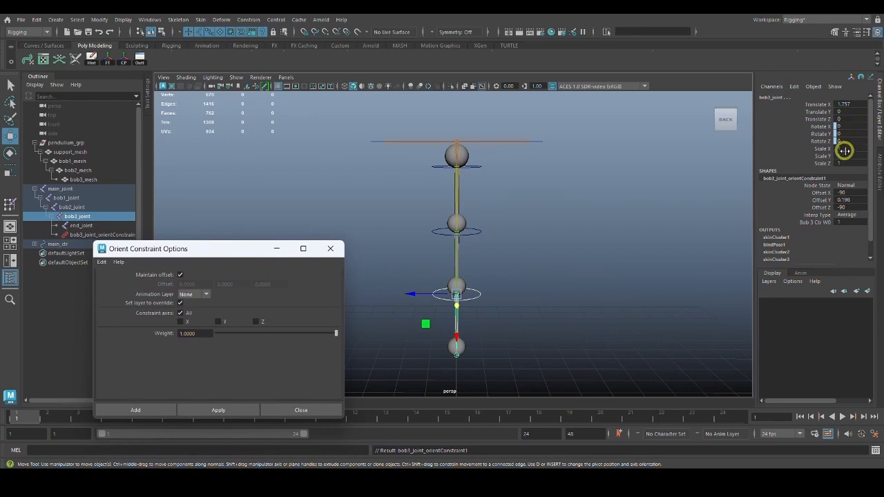
# Check the constrained rotation channels of bob3_joint and compare them with the channels of bob3_ctr
pyautogui.moveTo(845, 130); pyautogui.dragTo(845, 146)
pyautogui.click(484, 312)
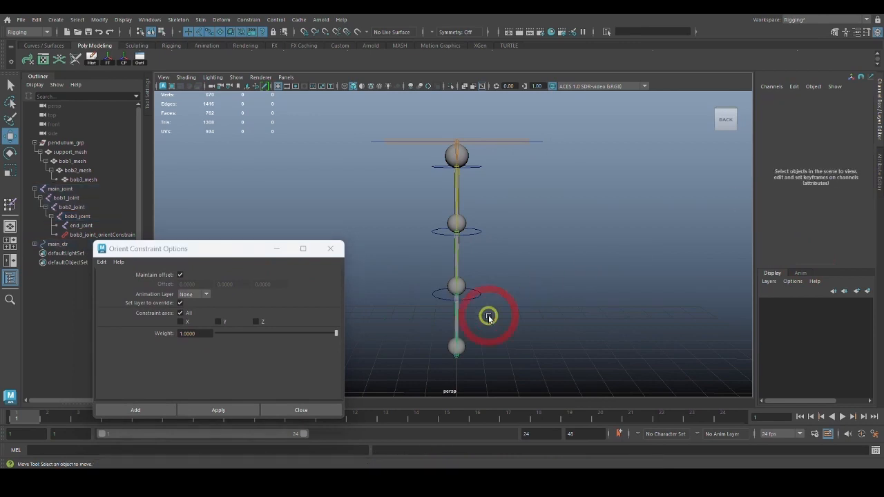
pyautogui.click(461, 315)
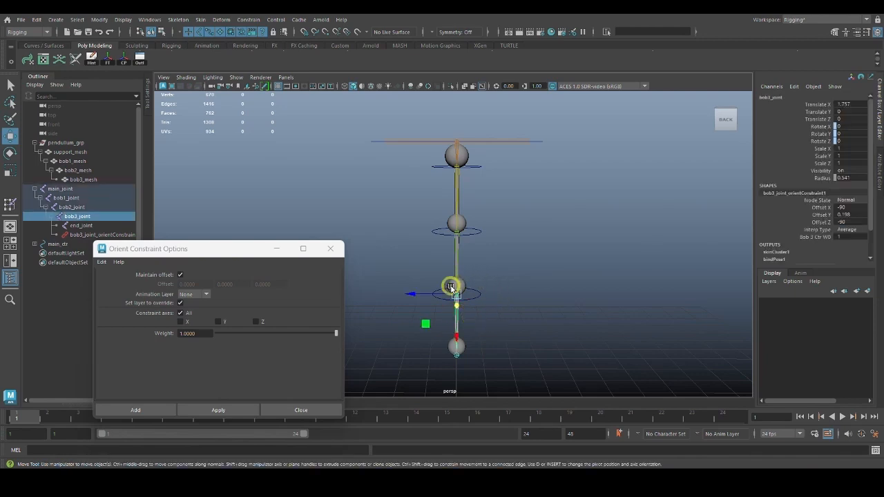
pyautogui.click(487, 297)
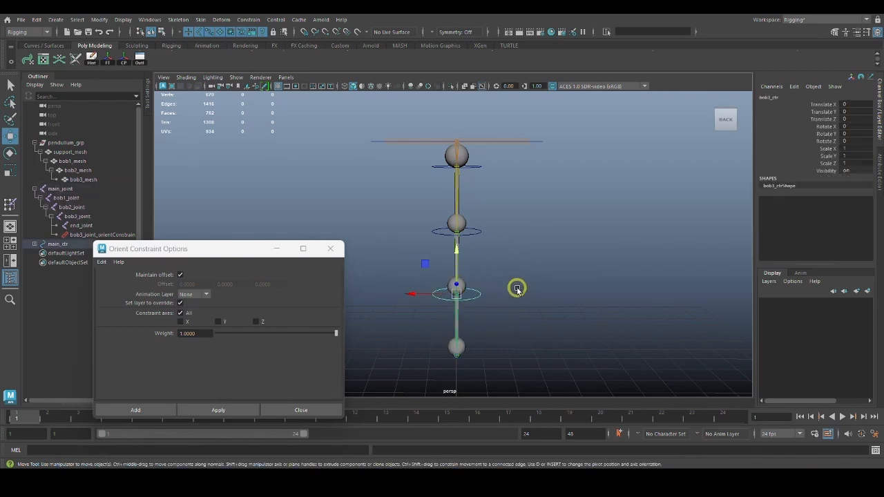
# Orient-constrain bob2_joint to bob2_ctr with Maintain offset enabled and all axes constrained
pyautogui.click(517, 288)
pyautogui.keyDown('alt'); pyautogui.moveTo(517, 287); pyautogui.dragTo(484, 250, button='right'); pyautogui.keyUp('alt')
pyautogui.click(488, 231)
pyautogui.press('q')
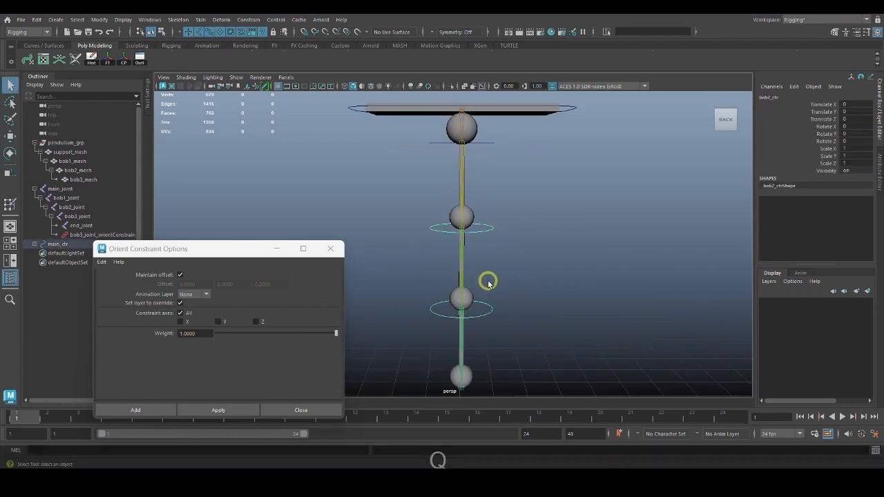
pyautogui.keyDown('shift'); pyautogui.click(462, 246); pyautogui.keyUp('shift')
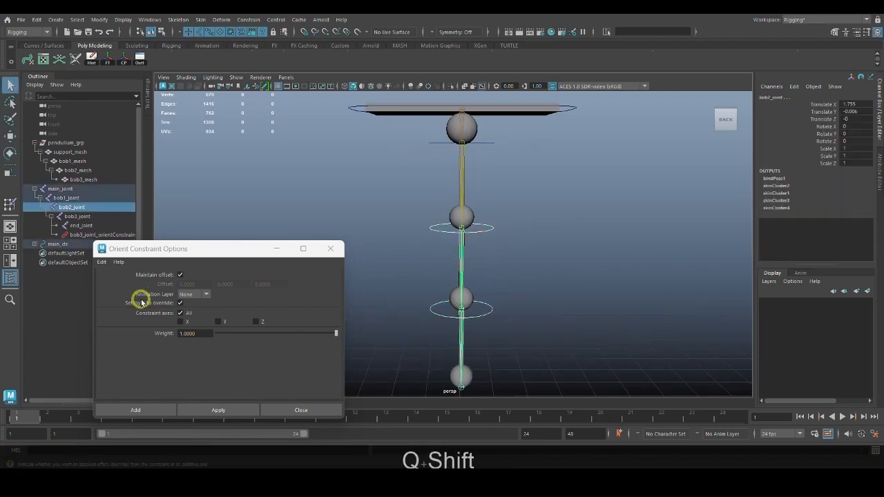
pyautogui.moveTo(173, 249); pyautogui.dragTo(213, 206)
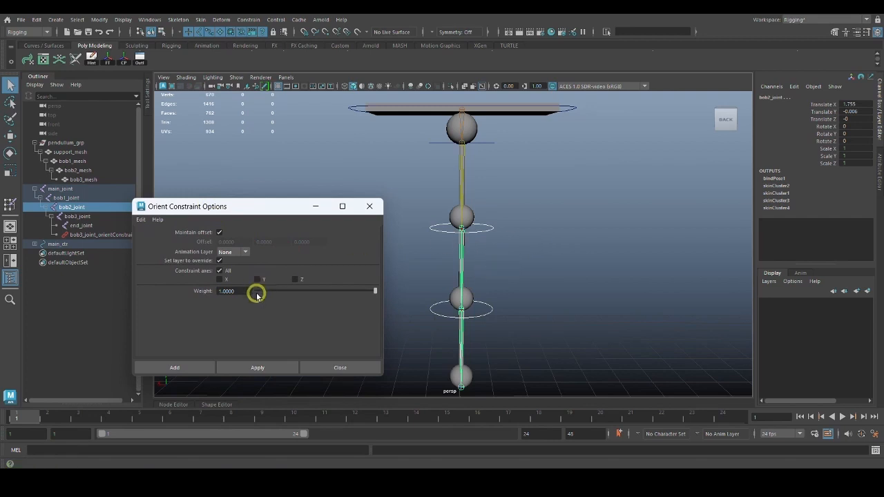
pyautogui.click(256, 366)
# Orient-constrain bob1_joint to bob1_ctr with the same options and close the constraint options
pyautogui.click(497, 152)
pyautogui.moveTo(499, 155); pyautogui.dragTo(503, 172)
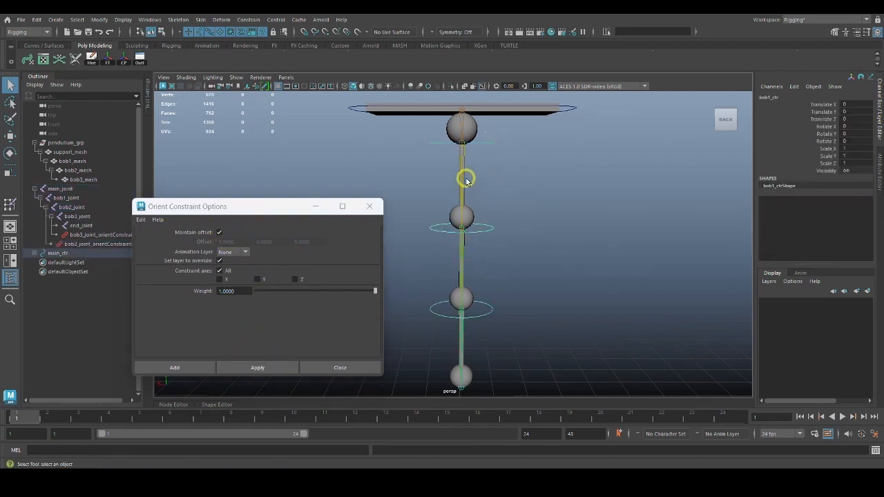
pyautogui.keyDown('shift'); pyautogui.click(461, 170); pyautogui.keyUp('shift')
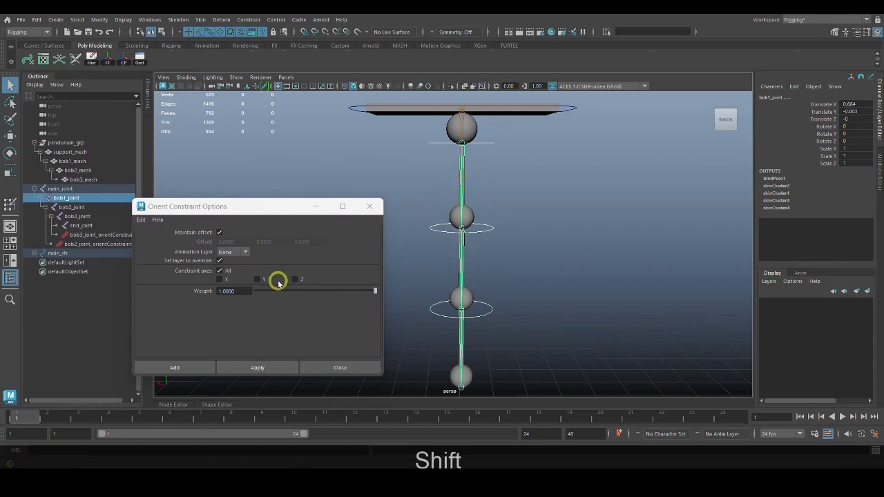
pyautogui.click(271, 366)
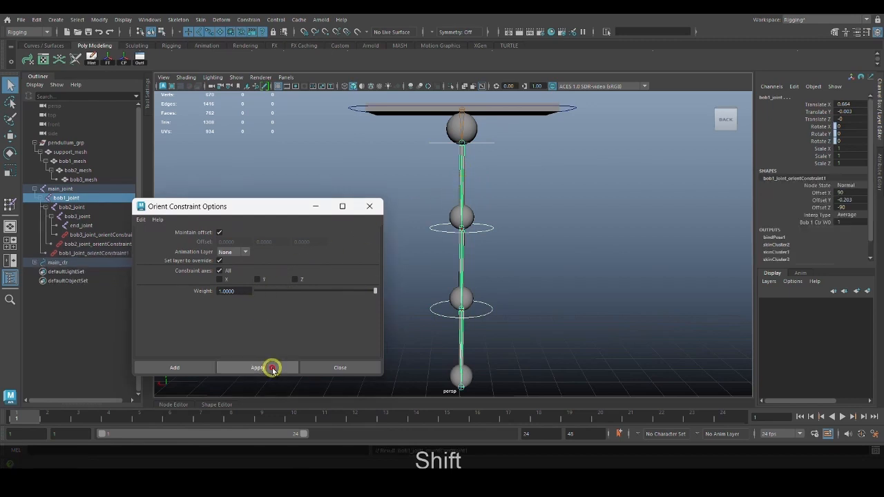
pyautogui.click(369, 206)
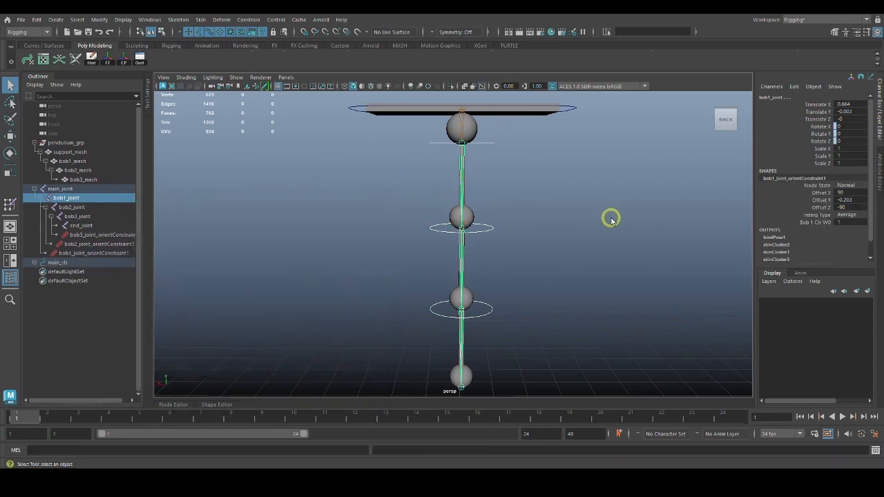
# Rotate bob1_ctr to test how the pendulum chain follows it, and undo the rotation
pyautogui.click(536, 190)
pyautogui.keyDown('alt'); pyautogui.moveTo(495, 145); pyautogui.dragTo(532, 186); pyautogui.keyUp('alt')
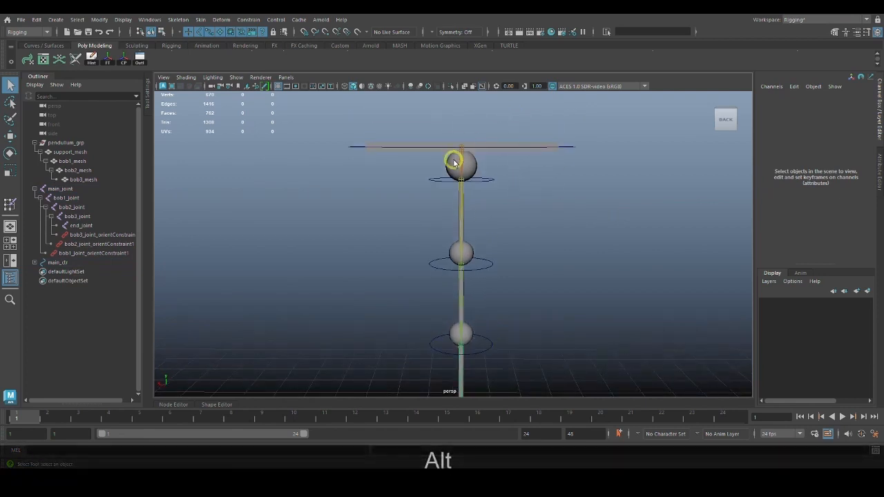
pyautogui.keyDown('alt'); pyautogui.moveTo(562, 241); pyautogui.dragTo(554, 241, button='right'); pyautogui.keyUp('alt')
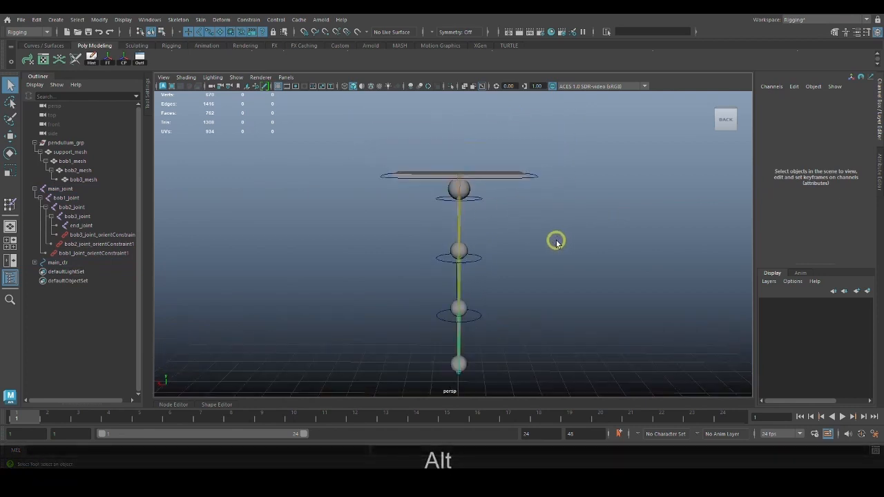
pyautogui.click(478, 200)
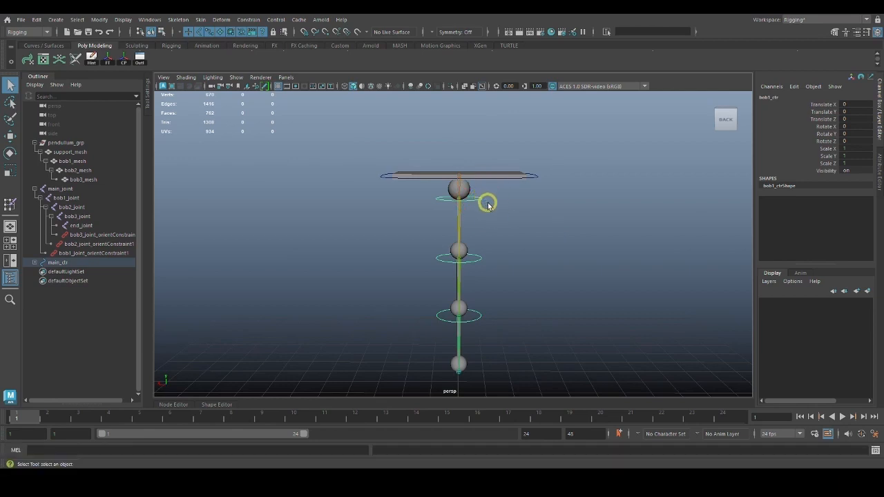
pyautogui.press('e')
pyautogui.moveTo(495, 181); pyautogui.dragTo(507, 199)
pyautogui.hotkey('ctrl', 'z')
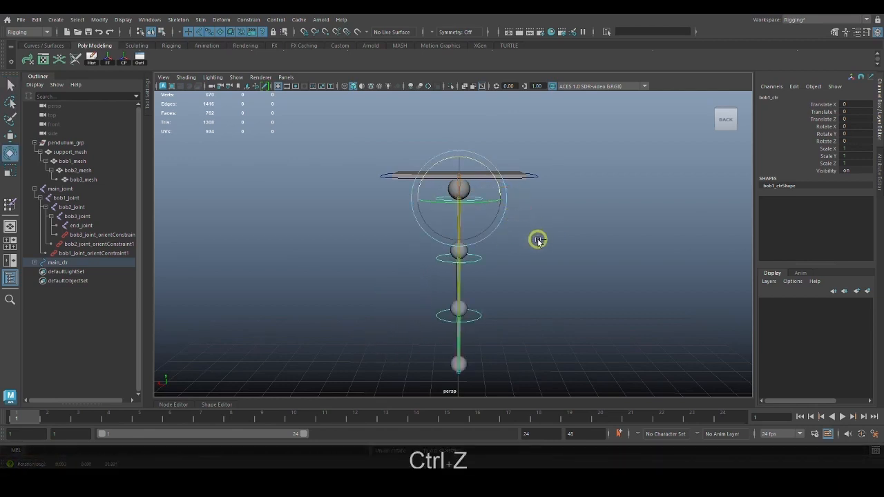
pyautogui.hotkey('ctrl', 'z')
# Rotate bob3_ctr, bob2_ctr and bob1_ctr together to test the chain's bending, undo the rotation and clear the selection
pyautogui.click(477, 317)
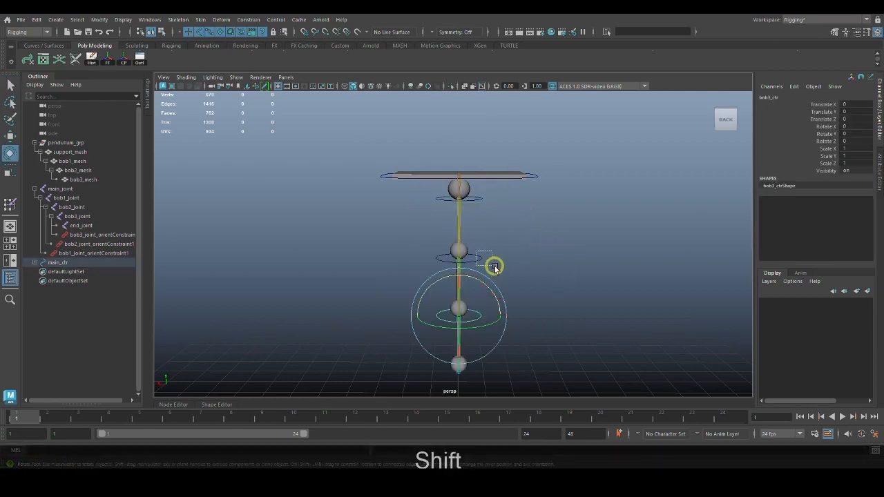
pyautogui.keyDown('shift'); pyautogui.click(496, 263); pyautogui.keyUp('shift')
pyautogui.keyDown('shift'); pyautogui.click(477, 194); pyautogui.keyUp('shift')
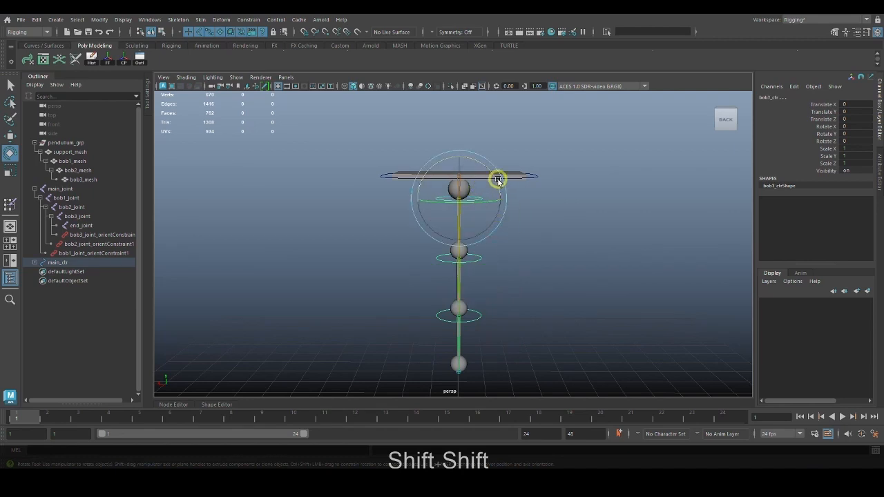
pyautogui.moveTo(497, 180); pyautogui.dragTo(477, 165)
pyautogui.hotkey('ctrl', 'z')
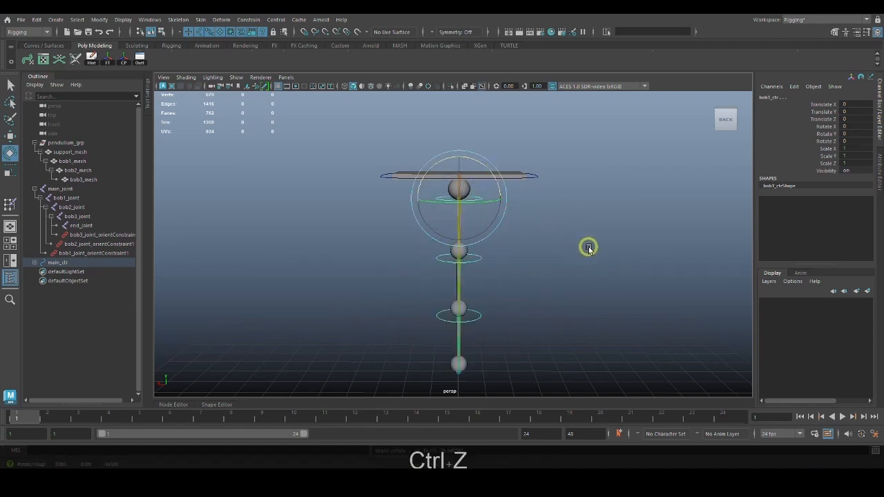
pyautogui.click(588, 249)
pyautogui.keyDown('alt'); pyautogui.moveTo(553, 230); pyautogui.dragTo(554, 213, button='middle'); pyautogui.keyUp('alt')
pyautogui.keyDown('alt'); pyautogui.moveTo(468, 248); pyautogui.dragTo(470, 253, button='middle'); pyautogui.keyUp('alt')
pyautogui.keyDown('alt'); pyautogui.moveTo(470, 253); pyautogui.dragTo(511, 225, button='right'); pyautogui.keyUp('alt')
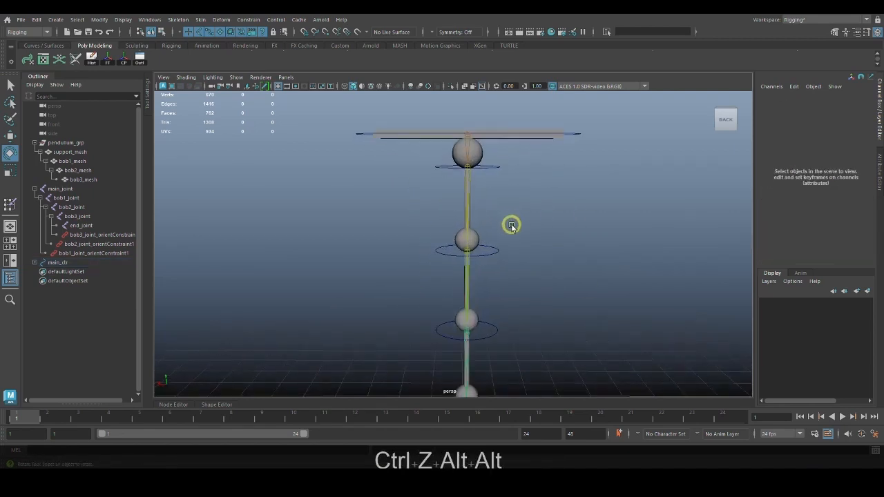
pyautogui.keyDown('alt'); pyautogui.moveTo(539, 178); pyautogui.dragTo(531, 239, button='middle'); pyautogui.keyUp('alt')
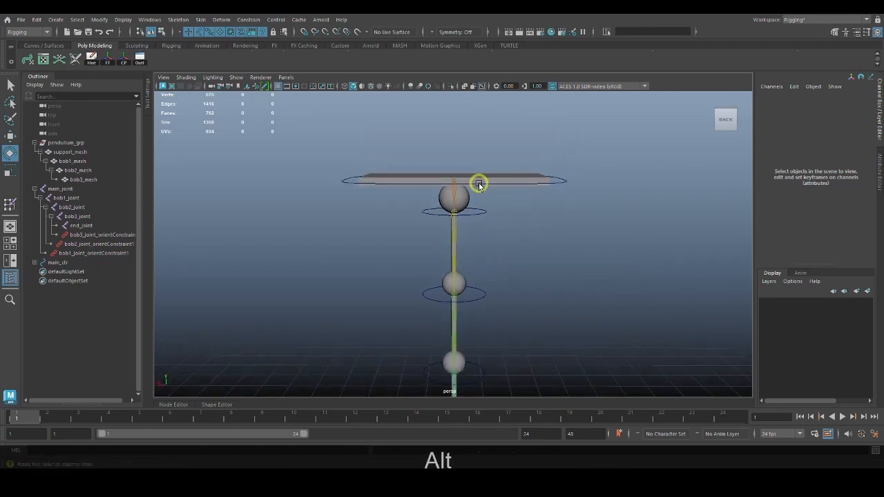
pyautogui.click(565, 182)
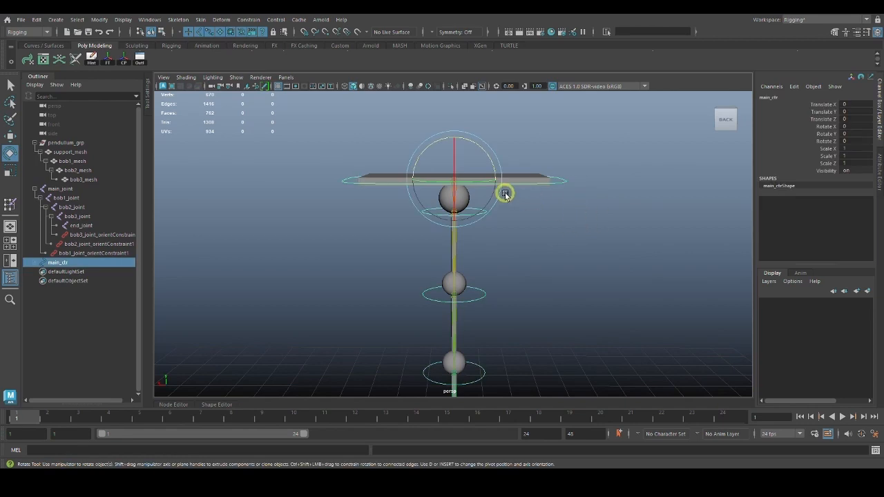
pyautogui.press('q')
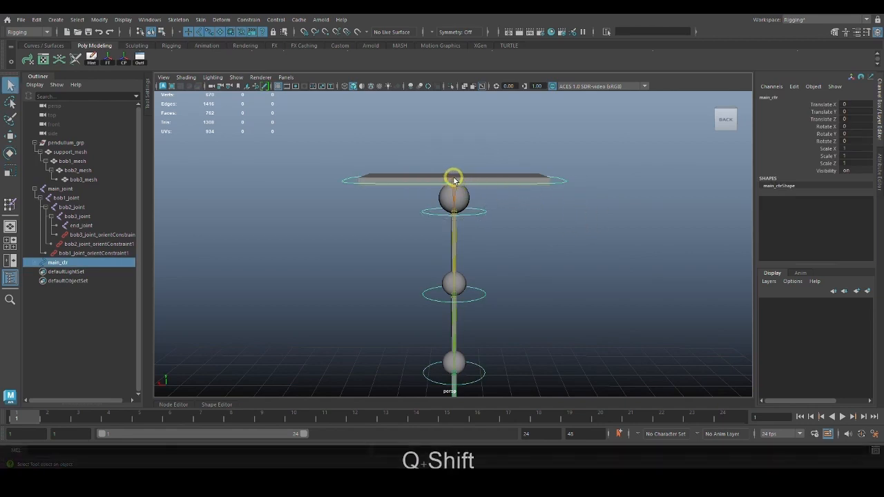
pyautogui.keyDown('shift'); pyautogui.click(454, 179); pyautogui.keyUp('shift')
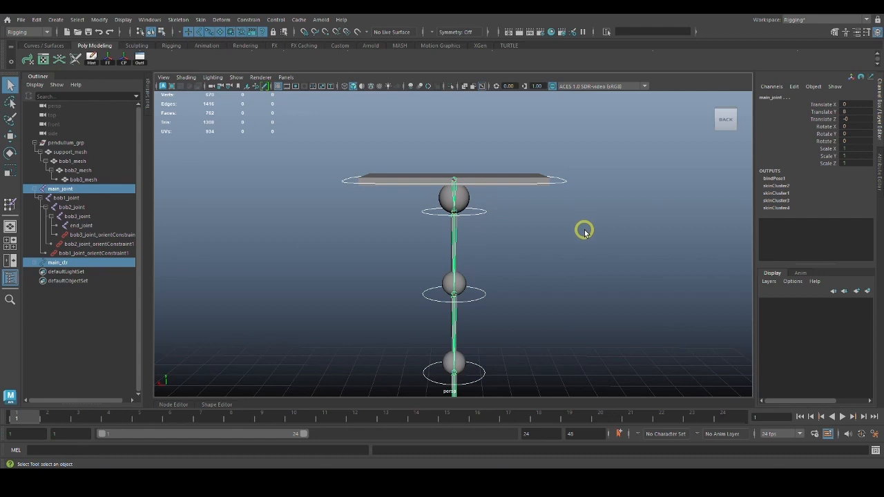
pyautogui.click(250, 20)
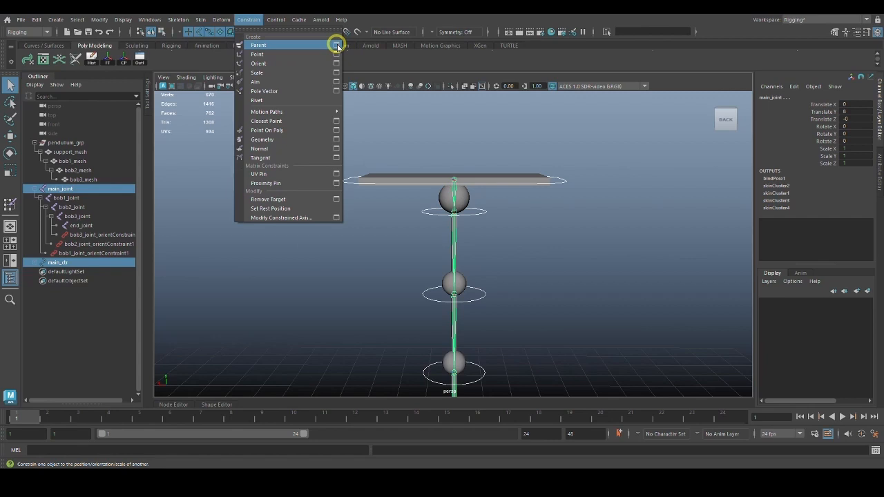
pyautogui.click(560, 201)
# Parent-constrain main_joint to main_ctr with Maintain offset enabled and all translate and rotate axes constrained
pyautogui.click(560, 181)
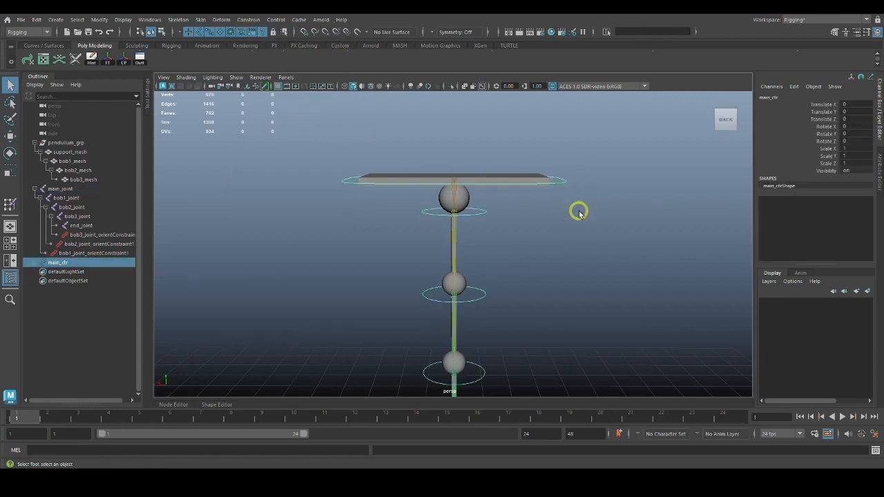
pyautogui.keyDown('shift'); pyautogui.click(453, 179); pyautogui.keyUp('shift')
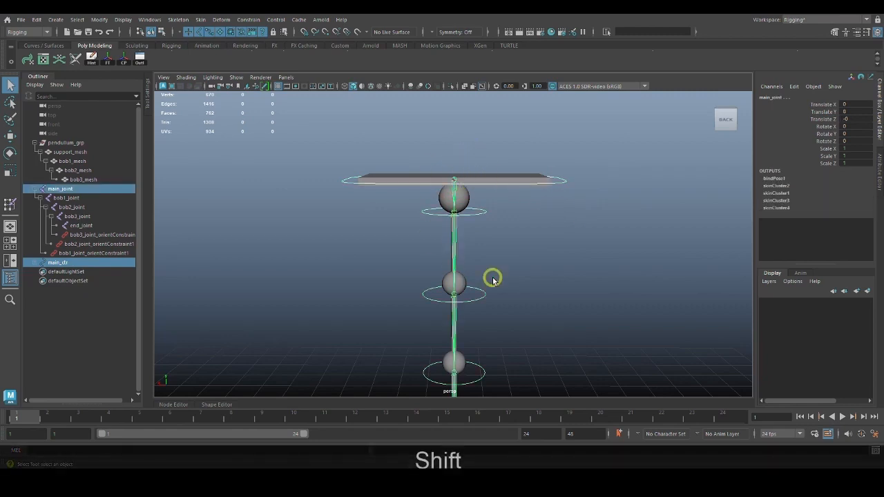
pyautogui.click(249, 20)
pyautogui.click(336, 46)
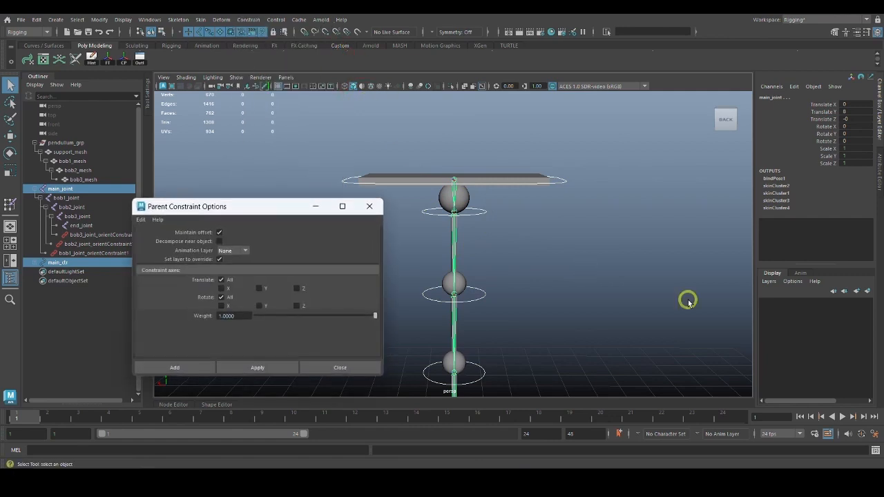
pyautogui.moveTo(233, 203); pyautogui.dragTo(677, 223)
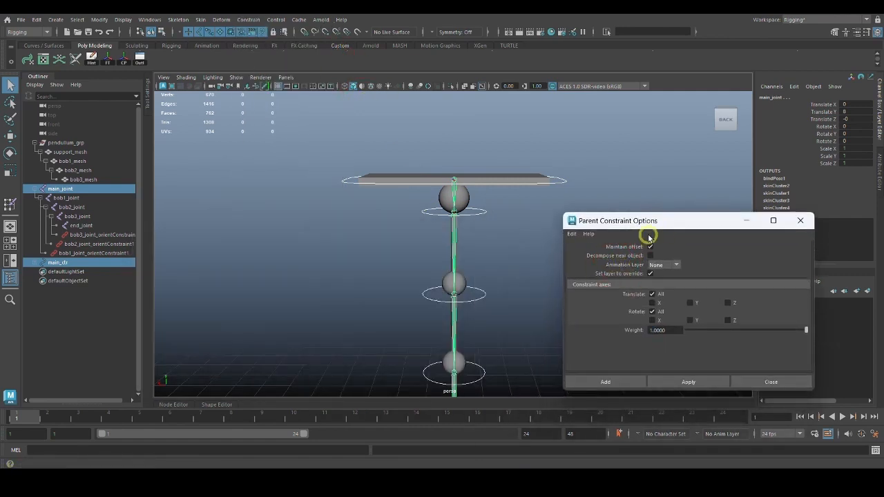
pyautogui.click(684, 381)
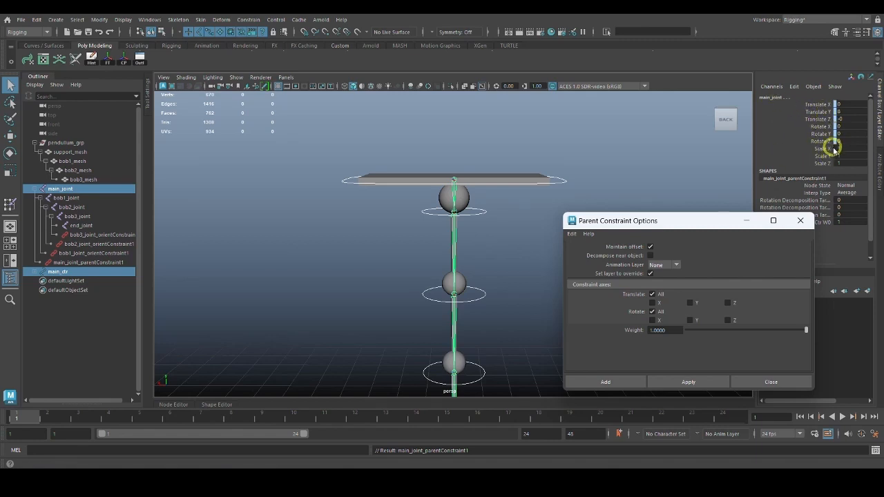
pyautogui.click(801, 220)
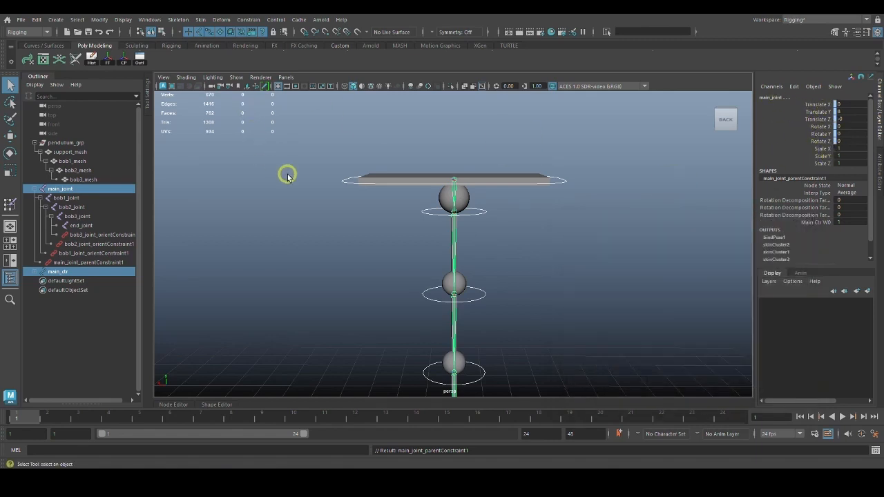
# Scale-constrain main_joint to main_ctr with the constraint options reset to defaults and Maintain offset enabled
pyautogui.click(249, 20)
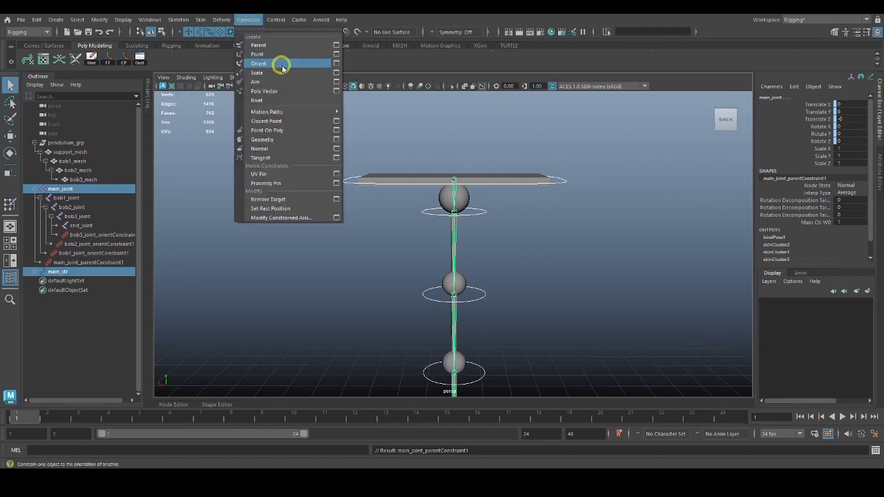
pyautogui.click(337, 73)
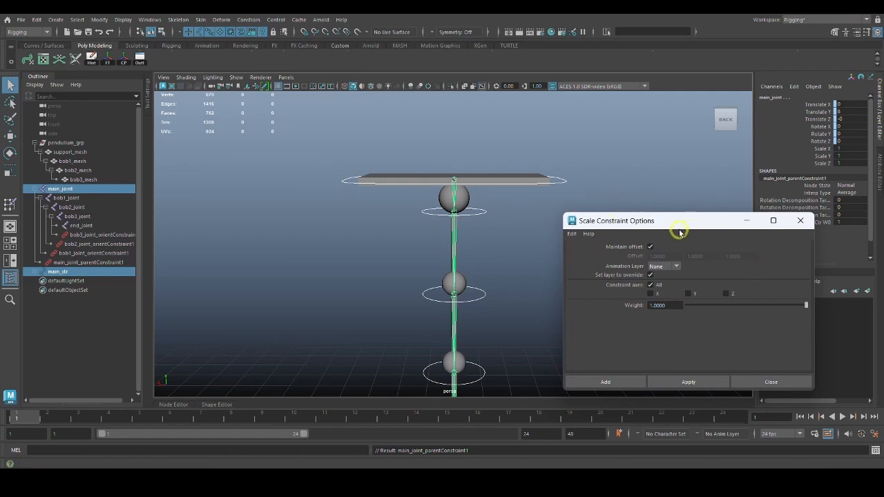
pyautogui.moveTo(680, 224); pyautogui.dragTo(682, 194)
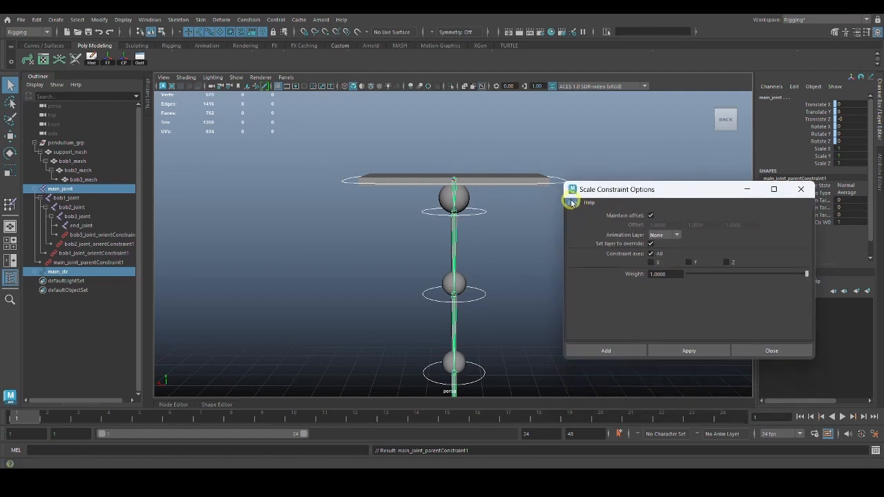
pyautogui.click(571, 202)
pyautogui.click(586, 220)
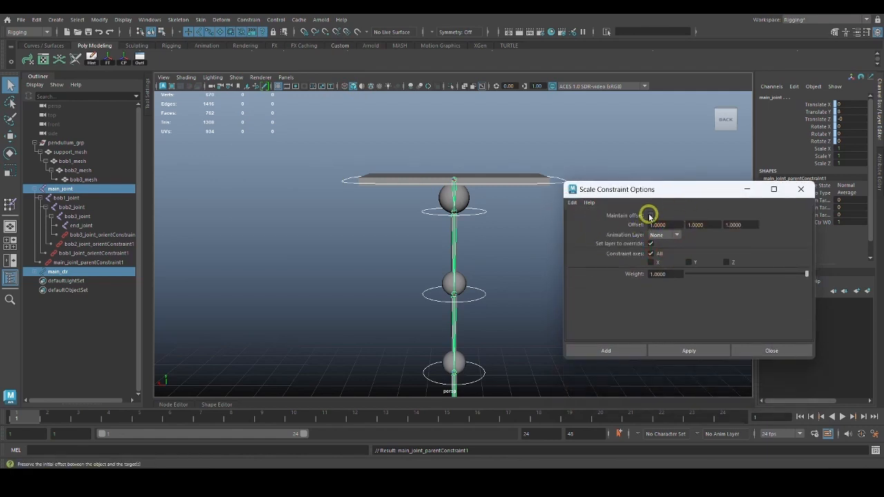
pyautogui.click(650, 215)
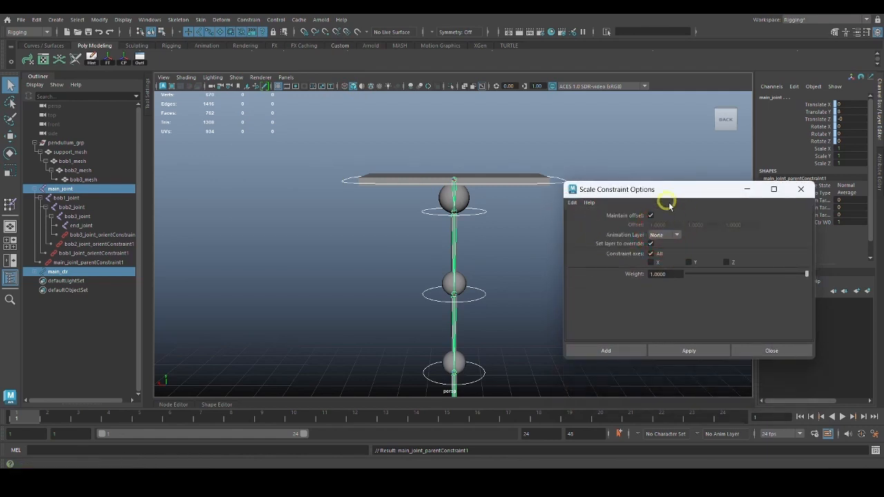
pyautogui.click(692, 348)
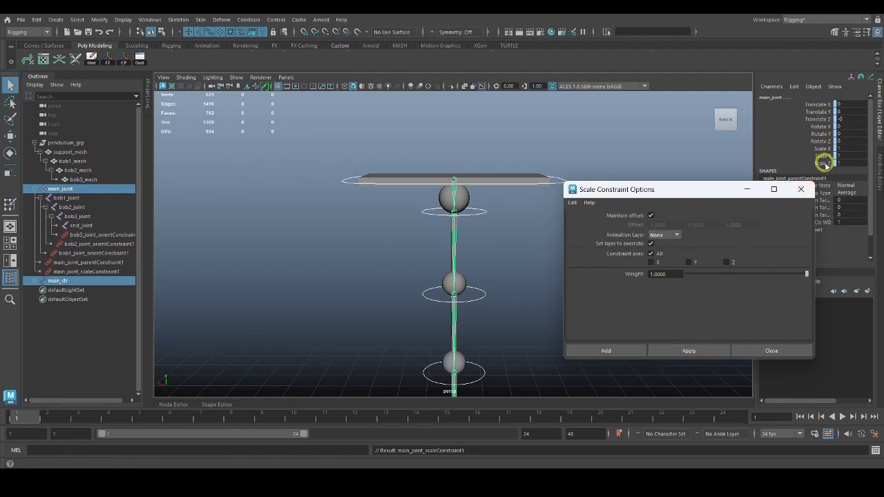
pyautogui.click(802, 189)
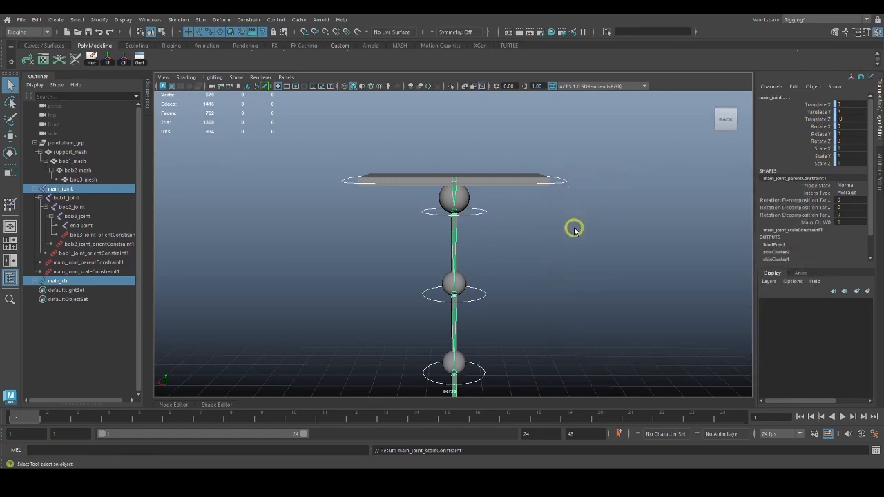
# Move main_ctr to test whether the pendulum rig follows it, and undo the move
pyautogui.scroll(-2, 584, 232)
pyautogui.scroll(-2, 584, 232)
pyautogui.click(568, 247)
pyautogui.click(532, 198)
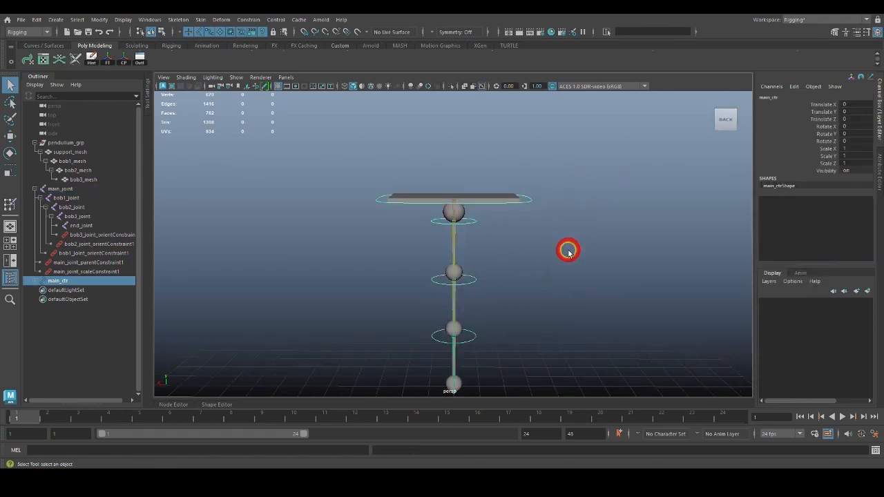
pyautogui.scroll(-2, 574, 271)
pyautogui.press('w')
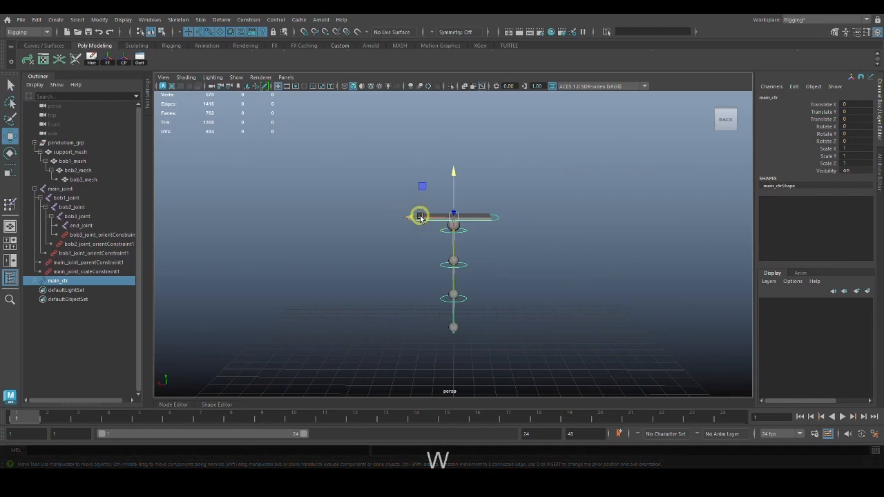
pyautogui.moveTo(421, 213); pyautogui.dragTo(451, 206)
pyautogui.hotkey('ctrl', 'z')
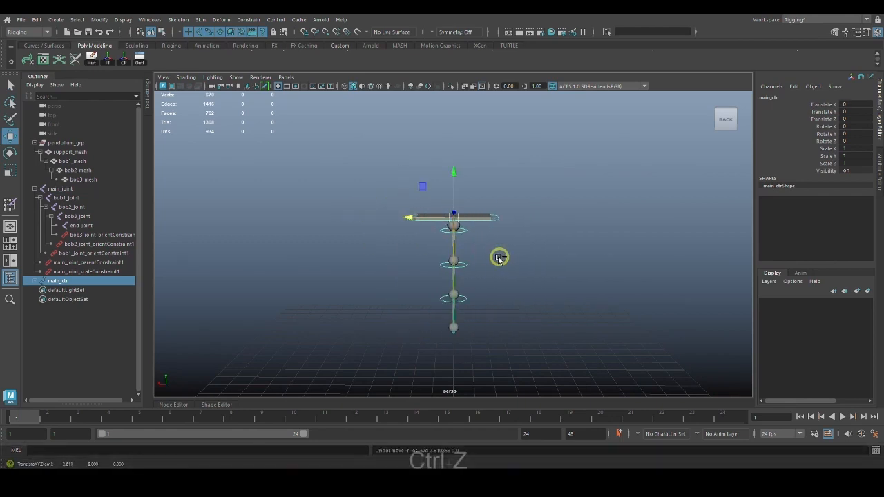
# Rotate main_ctr to test the whole rig's rotation, undo the rotation and clear the selection
pyautogui.press('e')
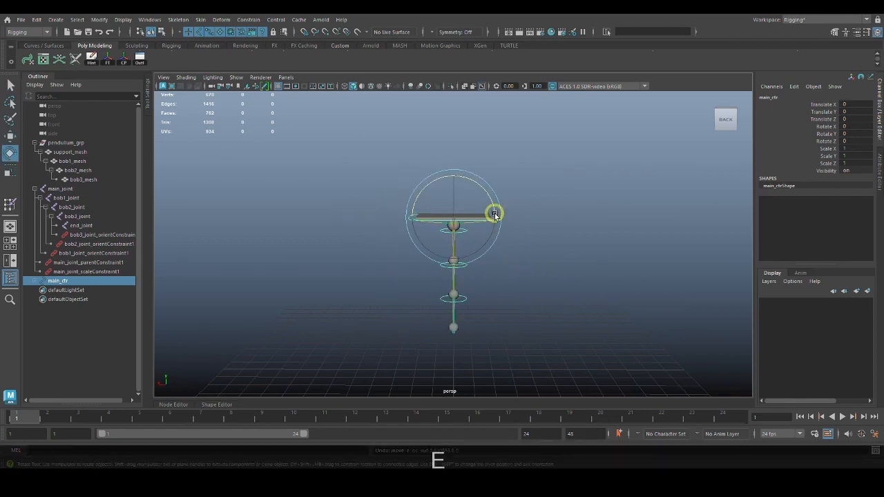
pyautogui.moveTo(493, 214); pyautogui.dragTo(442, 122)
pyautogui.hotkey('ctrl', 'z')
pyautogui.click(538, 252)
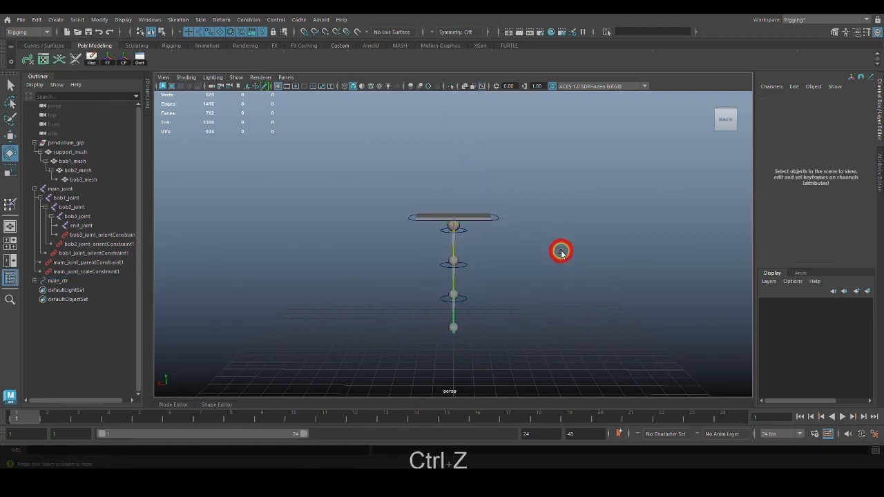
# Rotate bob1_ctr, bob2_ctr and bob3_ctr one at a time to test the chain, undoing each rotation
pyautogui.click(464, 229)
pyautogui.moveTo(494, 217); pyautogui.dragTo(501, 302)
pyautogui.hotkey('ctrl', 'z')
pyautogui.click(484, 255)
pyautogui.hotkey('ctrl', 'z')
pyautogui.click(546, 279)
pyautogui.click(464, 299)
pyautogui.hotkey('ctrl', 'z')
pyautogui.click(561, 289)
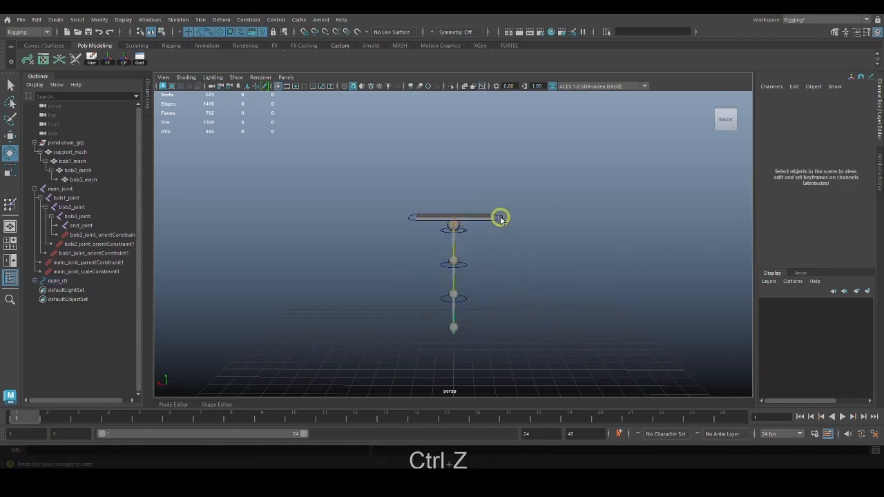
# Scale main_ctr uniformly to test the rig's scaling, undo the scaling and clear the selection
pyautogui.keyDown('alt'); pyautogui.moveTo(545, 284); pyautogui.dragTo(546, 273, button='middle'); pyautogui.keyUp('alt')
pyautogui.keyDown('alt'); pyautogui.moveTo(530, 246); pyautogui.dragTo(582, 271, button='right'); pyautogui.keyUp('alt')
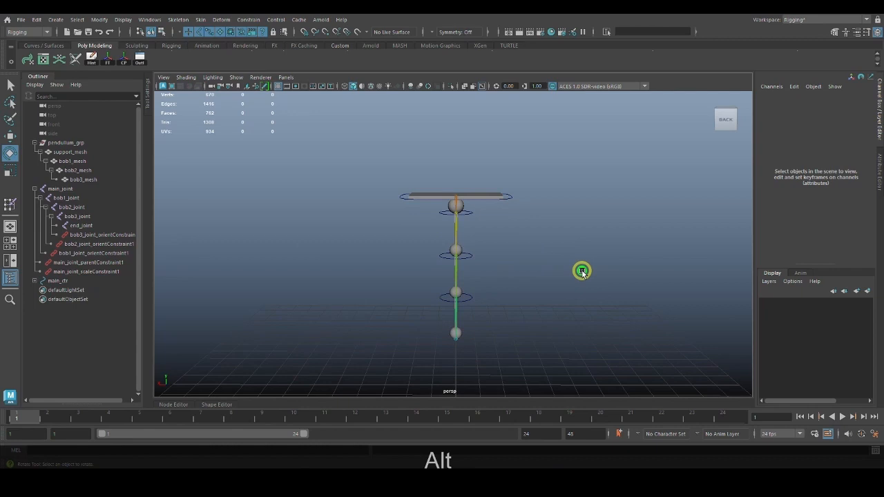
pyautogui.click(512, 197)
pyautogui.press('r')
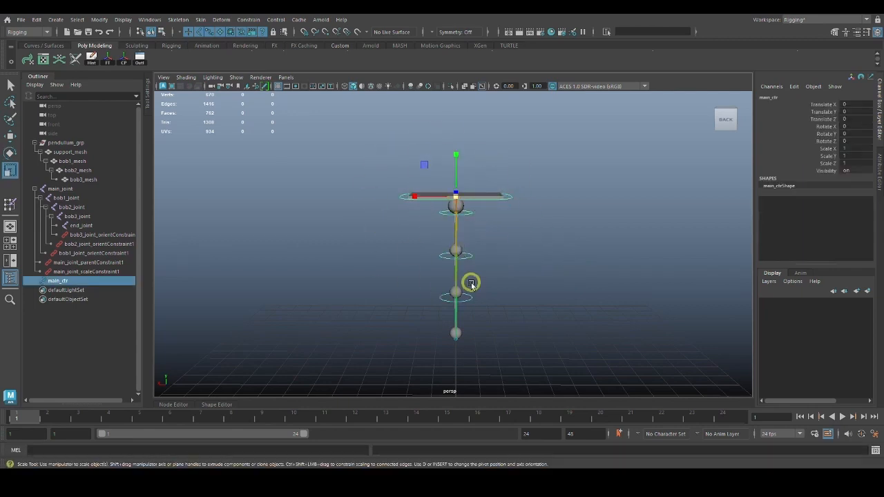
pyautogui.moveTo(457, 200); pyautogui.dragTo(562, 251)
pyautogui.hotkey('ctrl', 'z')
pyautogui.click(560, 251)
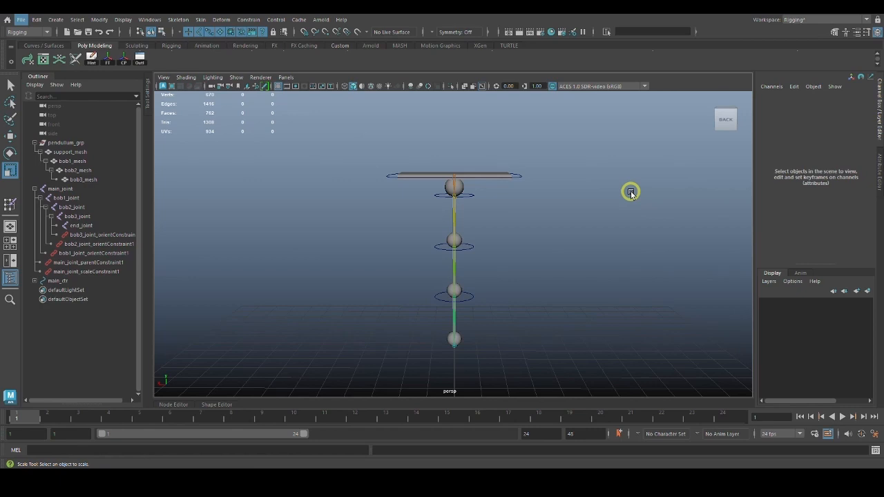
# Parent main_joint under main_ctr and clear the selection
pyautogui.keyDown('alt'); pyautogui.moveTo(580, 201); pyautogui.dragTo(578, 240, button='middle'); pyautogui.keyUp('alt')
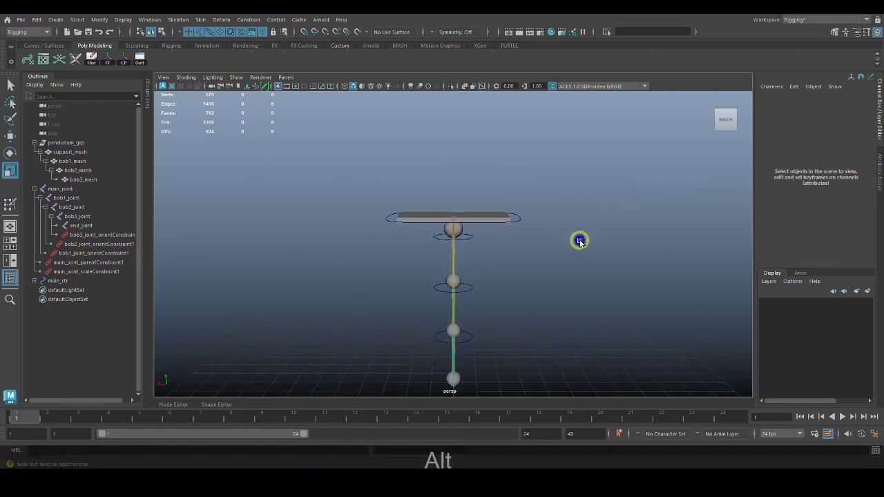
pyautogui.keyDown('alt'); pyautogui.moveTo(579, 240); pyautogui.dragTo(586, 234, button='right'); pyautogui.keyUp('alt')
pyautogui.click(456, 208)
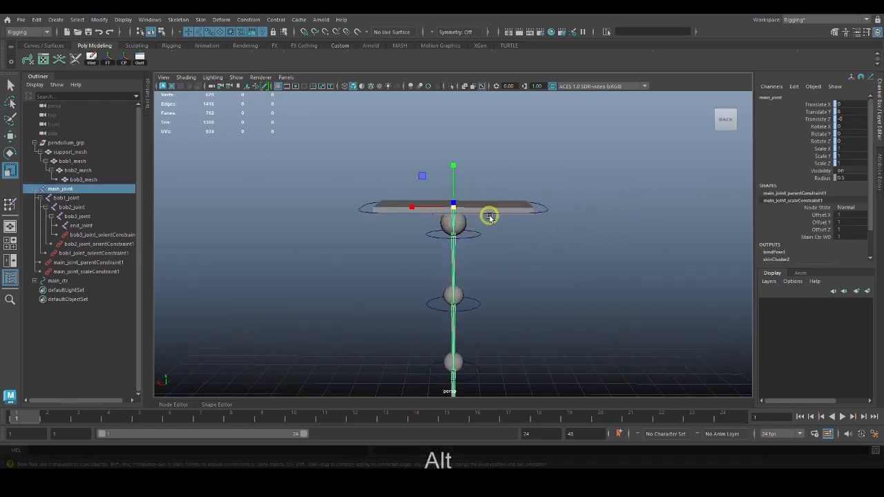
pyautogui.keyDown('shift'); pyautogui.click(542, 210); pyautogui.keyUp('shift')
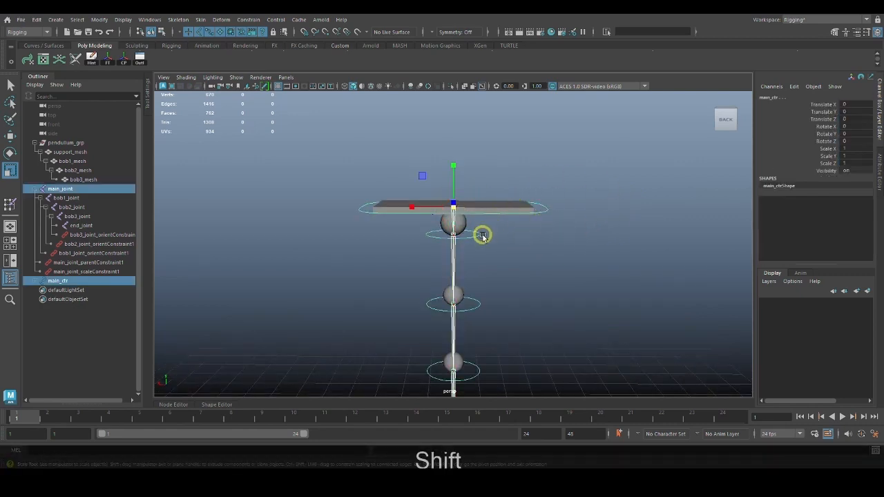
pyautogui.keyDown('alt'); pyautogui.moveTo(570, 282); pyautogui.dragTo(568, 245, button='middle'); pyautogui.keyUp('alt')
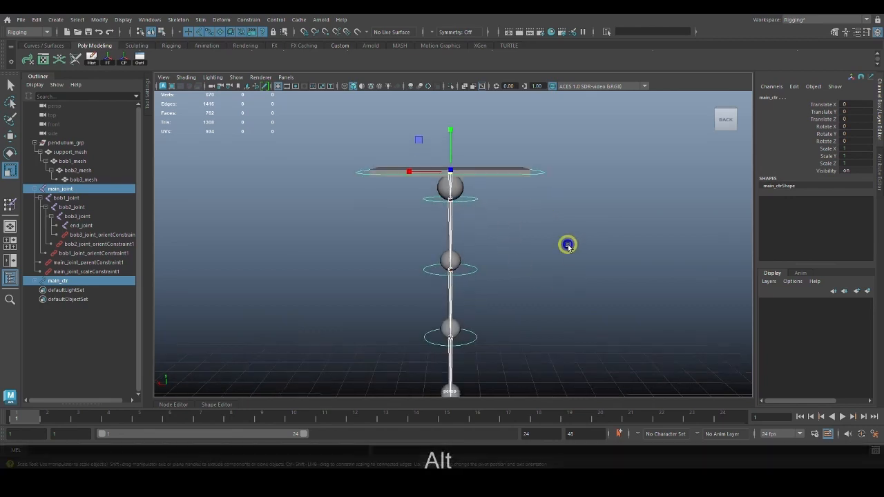
pyautogui.press('p')
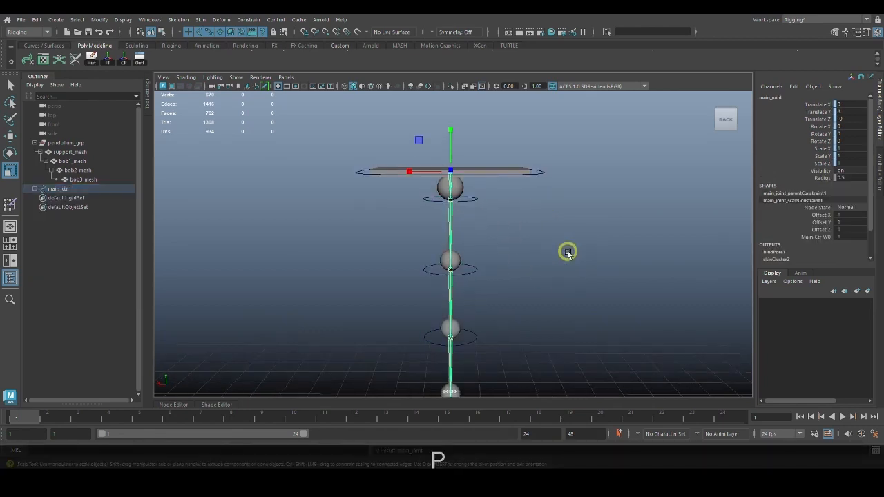
pyautogui.click(570, 256)
# Scale main_ctr uniformly to test the parented rig, and reset its Scale X, Y and Z to 1
pyautogui.keyDown('alt'); pyautogui.moveTo(571, 254); pyautogui.dragTo(512, 283, button='right'); pyautogui.keyUp('alt')
pyautogui.click(523, 170)
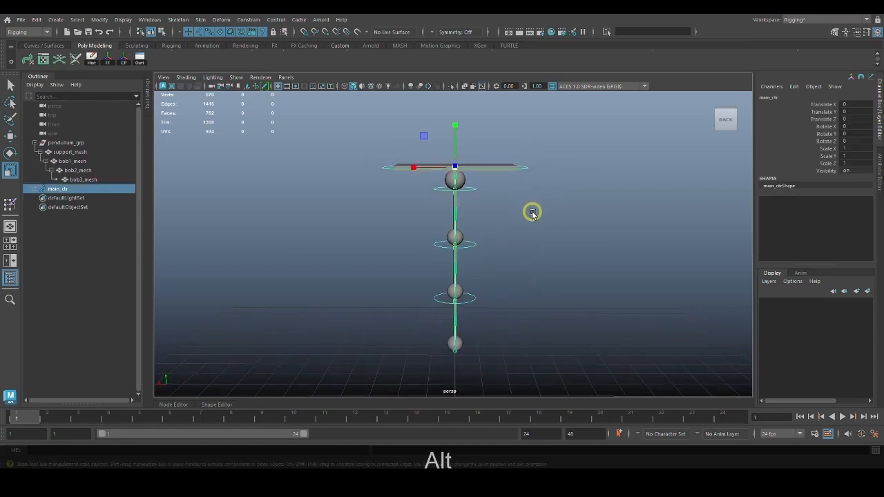
pyautogui.keyDown('alt'); pyautogui.moveTo(538, 251); pyautogui.dragTo(519, 242, button='right'); pyautogui.keyUp('alt')
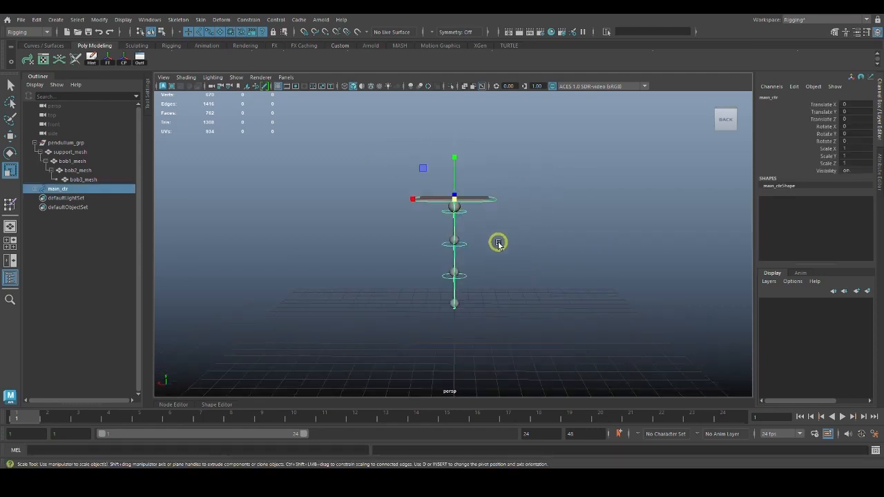
pyautogui.keyDown('alt'); pyautogui.moveTo(498, 243); pyautogui.dragTo(493, 256); pyautogui.keyUp('alt')
pyautogui.moveTo(474, 203); pyautogui.dragTo(574, 237)
pyautogui.keyDown('alt'); pyautogui.moveTo(574, 238); pyautogui.dragTo(532, 238, button='right'); pyautogui.keyUp('alt')
pyautogui.moveTo(466, 214); pyautogui.dragTo(520, 260)
pyautogui.hotkey('ctrl', 'z')
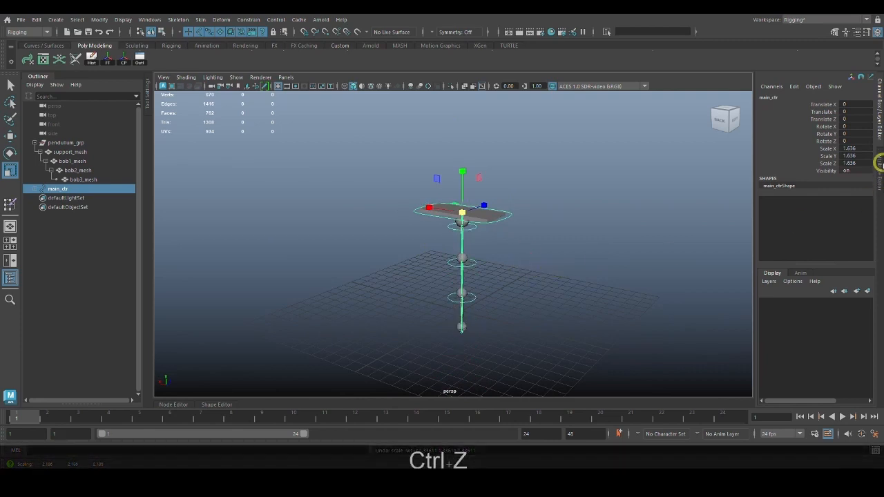
pyautogui.moveTo(868, 148); pyautogui.dragTo(868, 163)
pyautogui.write('1')
pyautogui.press('Return')
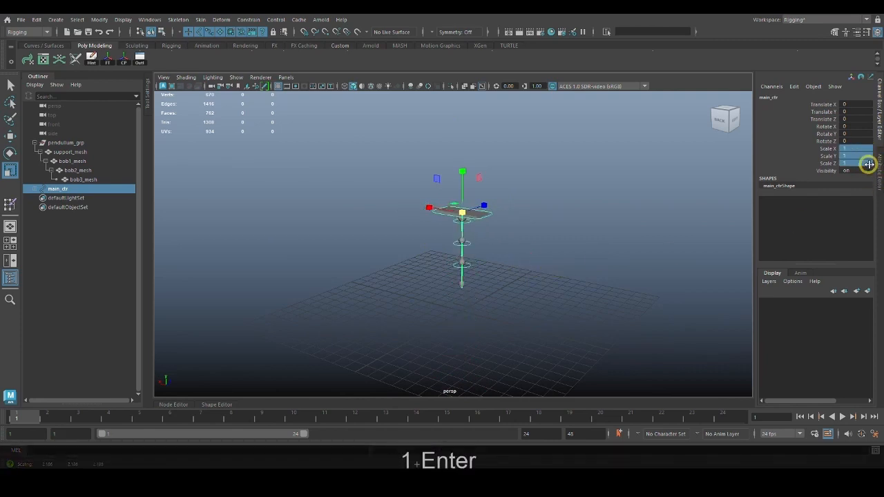
# Test moving and rotating main_ctr, undo the rotation, and restore its position with Translate Z at 0
pyautogui.press('w')
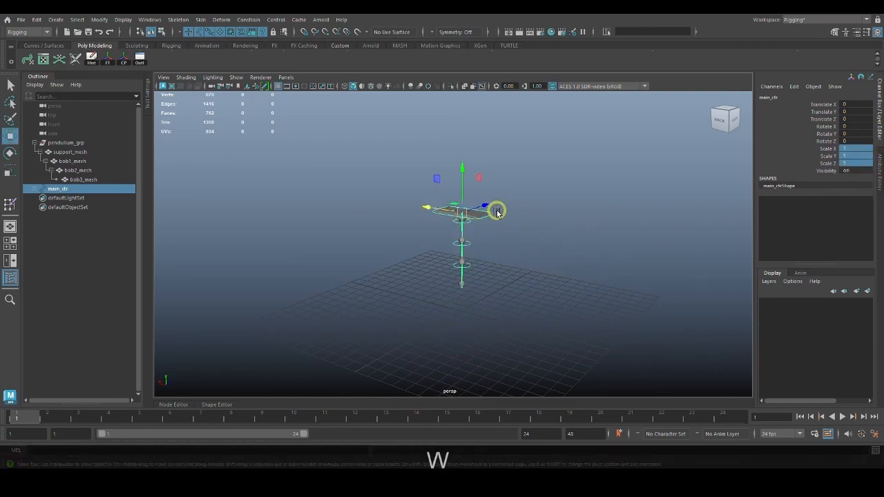
pyautogui.moveTo(497, 209); pyautogui.dragTo(430, 123)
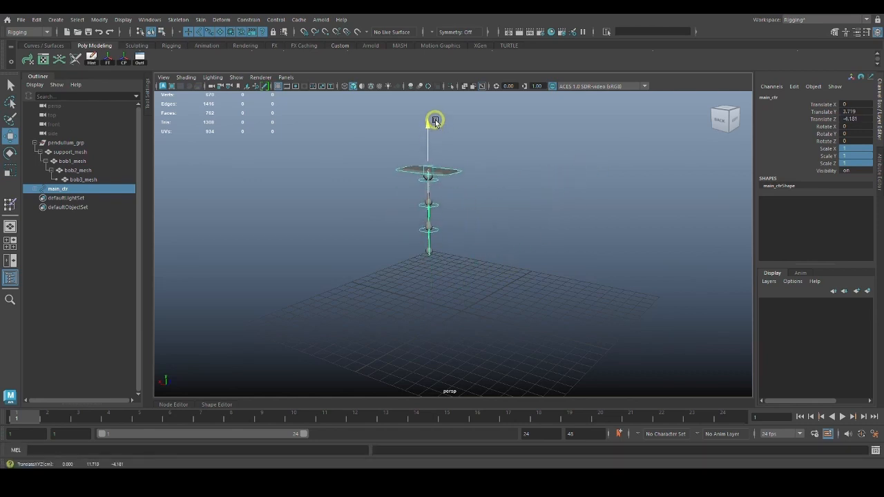
pyautogui.hotkey('ctrl', 'z')
pyautogui.press('e')
pyautogui.moveTo(453, 217); pyautogui.dragTo(483, 239)
pyautogui.hotkey('ctrl', 'z')
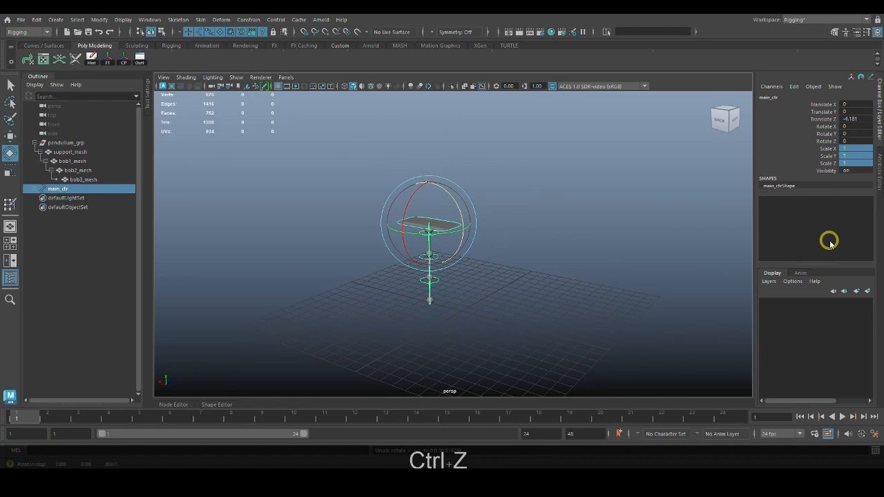
pyautogui.doubleClick(856, 119)
pyautogui.write('0')
pyautogui.press('Return')
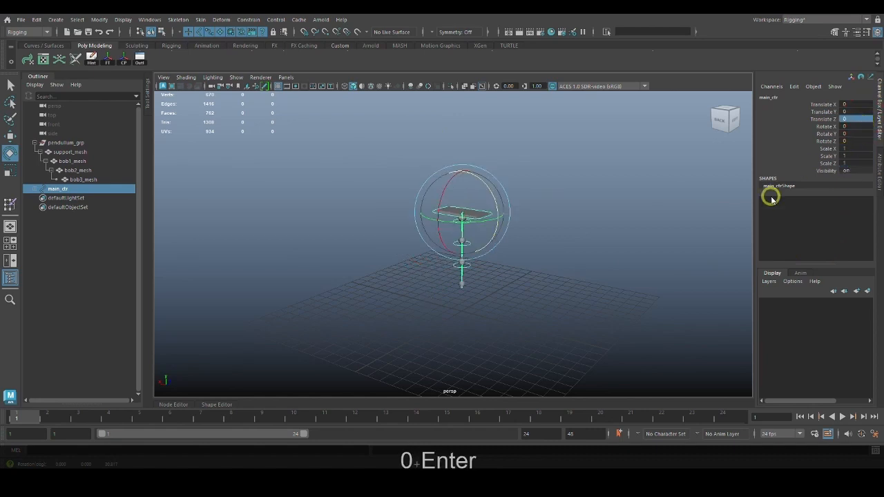
# Switch to the front view, clear the selection and frame the whole pendulum
pyautogui.press('space')
pyautogui.moveTo(631, 282); pyautogui.dragTo(633, 298)
pyautogui.scroll(-10, 637, 300)
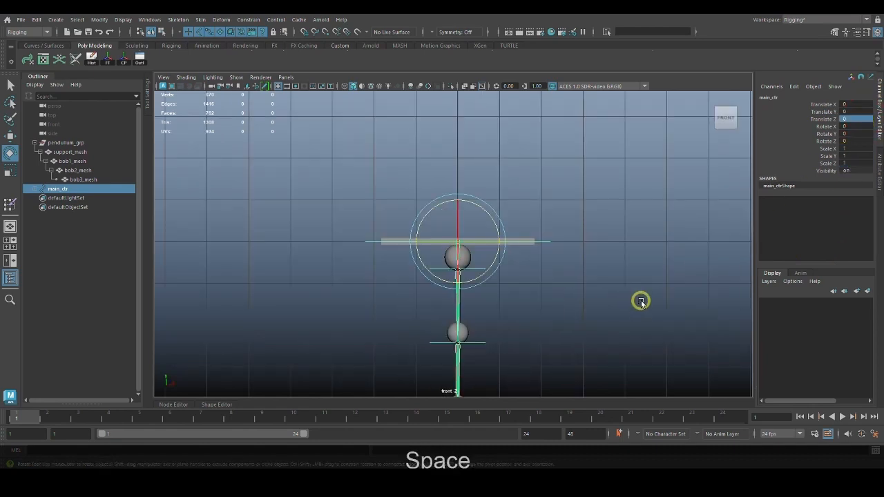
pyautogui.click(639, 343)
pyautogui.scroll(-2, 638, 340)
pyautogui.keyDown('alt'); pyautogui.moveTo(610, 338); pyautogui.dragTo(627, 273, button='middle'); pyautogui.keyUp('alt')
pyautogui.keyDown('alt'); pyautogui.moveTo(627, 272); pyautogui.dragTo(592, 266, button='right'); pyautogui.keyUp('alt')
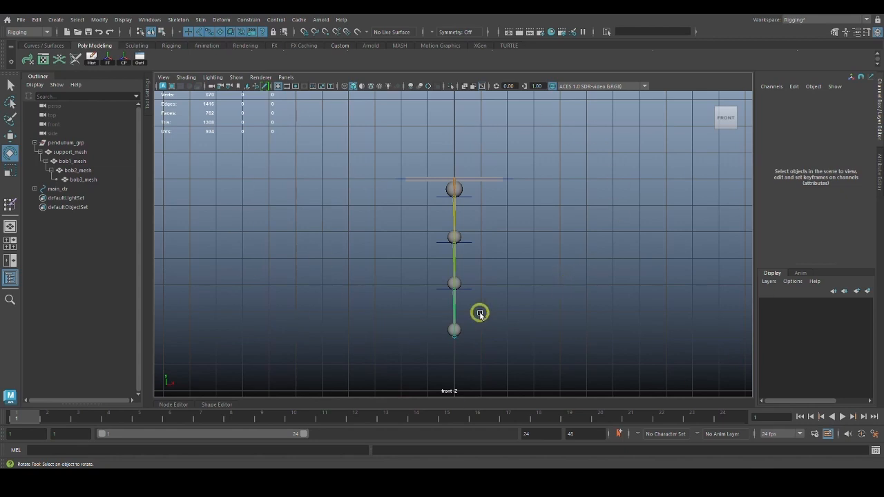
# Expand the main_ctr hierarchy in the Outliner to examine its nested controls, joints and constraints, and collapse it again
pyautogui.click(49, 189)
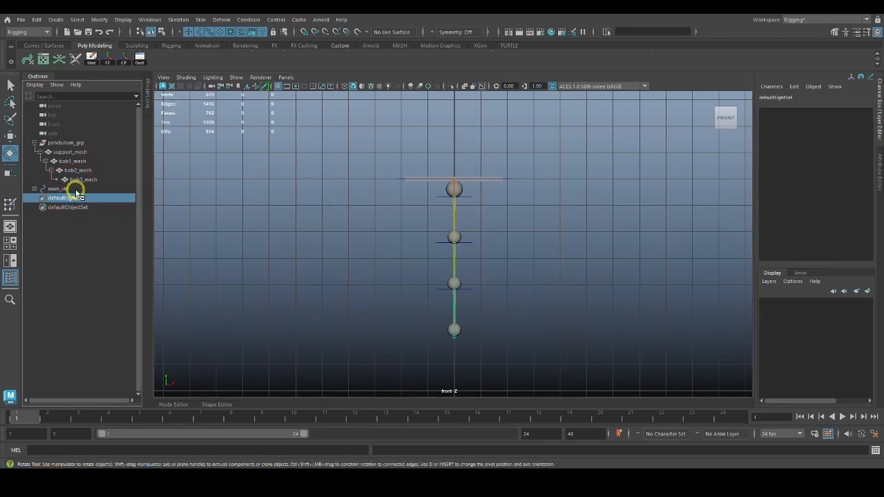
pyautogui.click(34, 190)
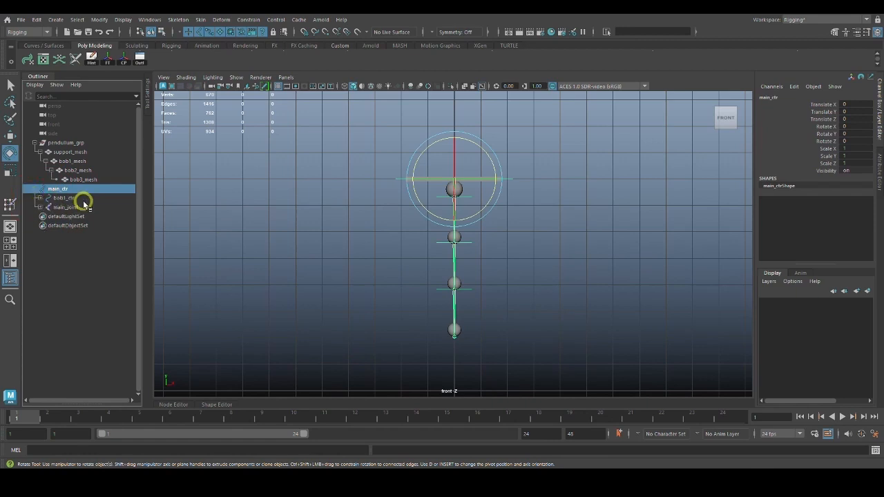
pyautogui.click(77, 199)
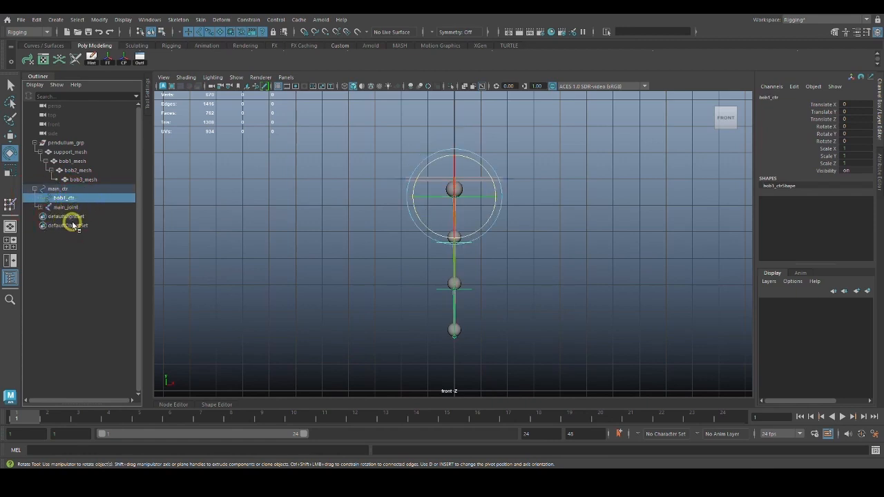
pyautogui.click(40, 207)
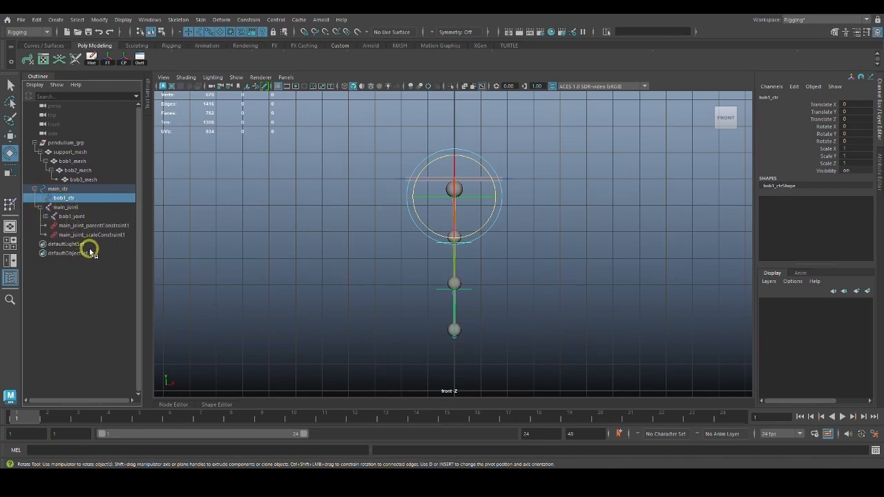
pyautogui.click(45, 216)
pyautogui.click(52, 225)
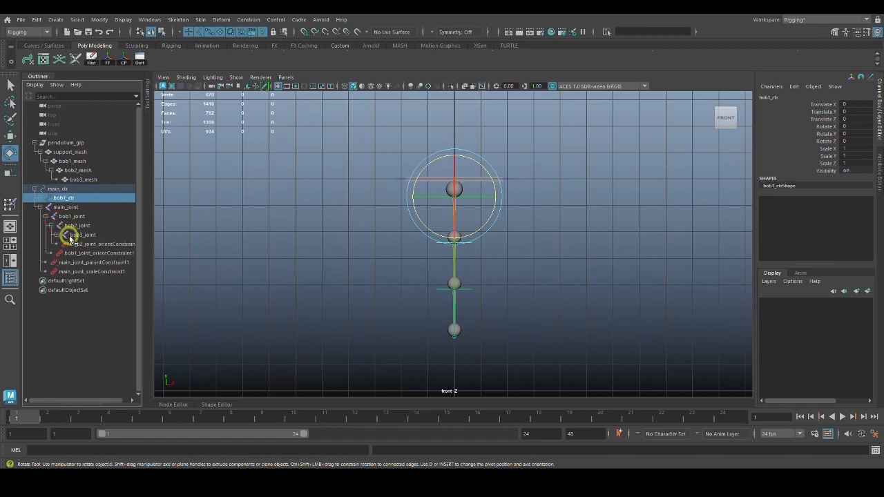
pyautogui.click(36, 190)
# Inspect pendulum_grp and its meshes, collapse the group, compare it with main_ctr and clear the selection
pyautogui.click(69, 143)
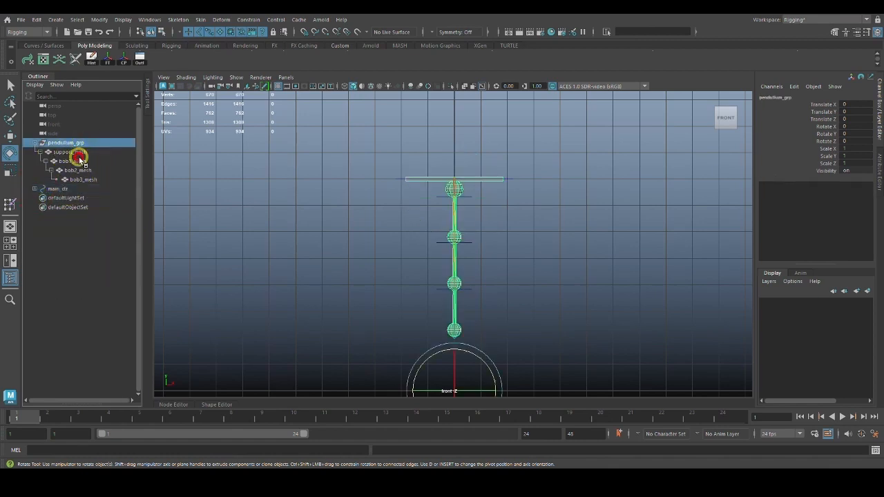
pyautogui.click(84, 178)
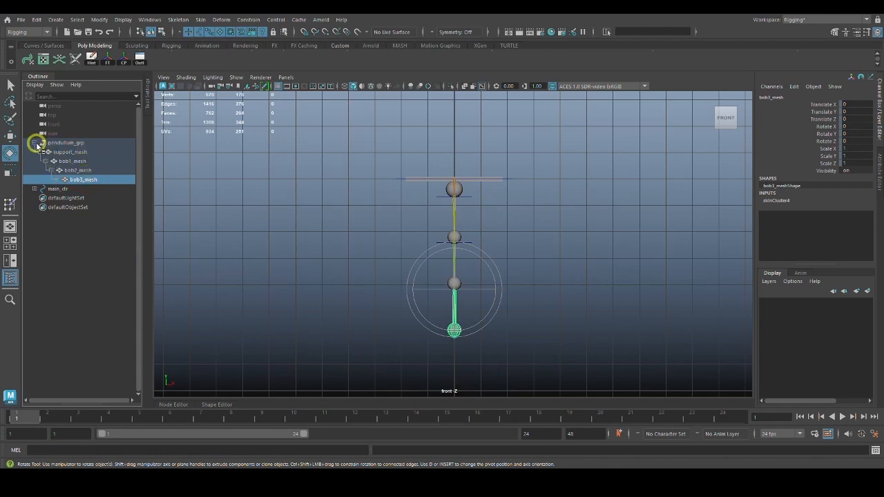
pyautogui.click(35, 144)
pyautogui.moveTo(73, 152); pyautogui.dragTo(85, 148)
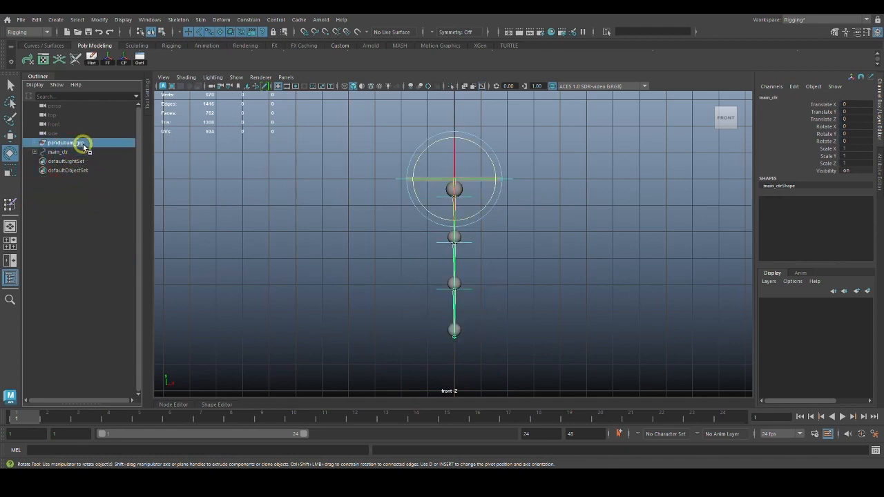
pyautogui.click(78, 153)
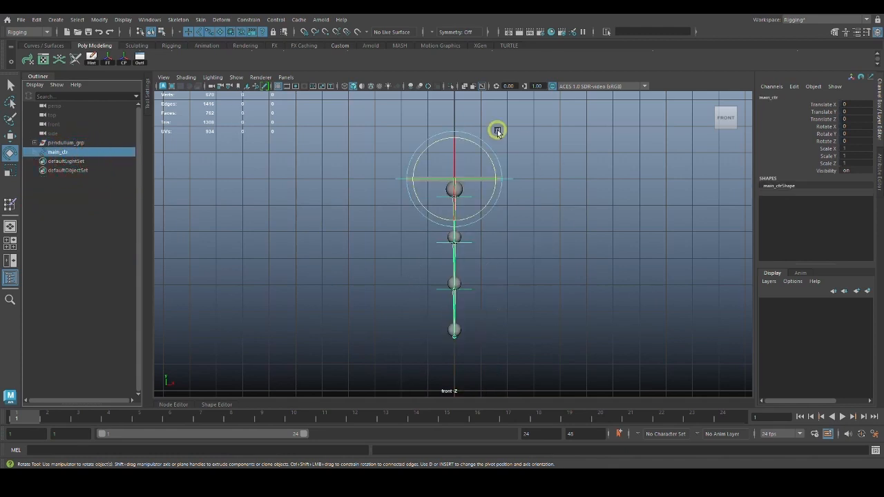
pyautogui.click(109, 143)
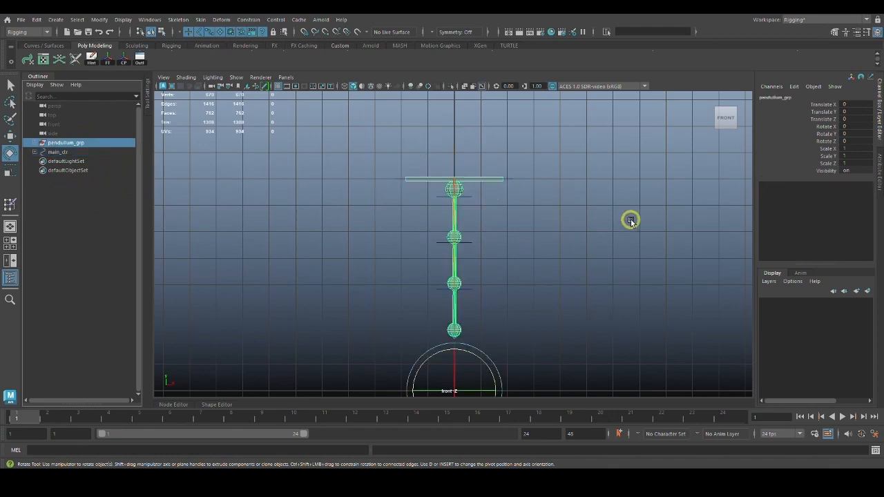
pyautogui.click(542, 246)
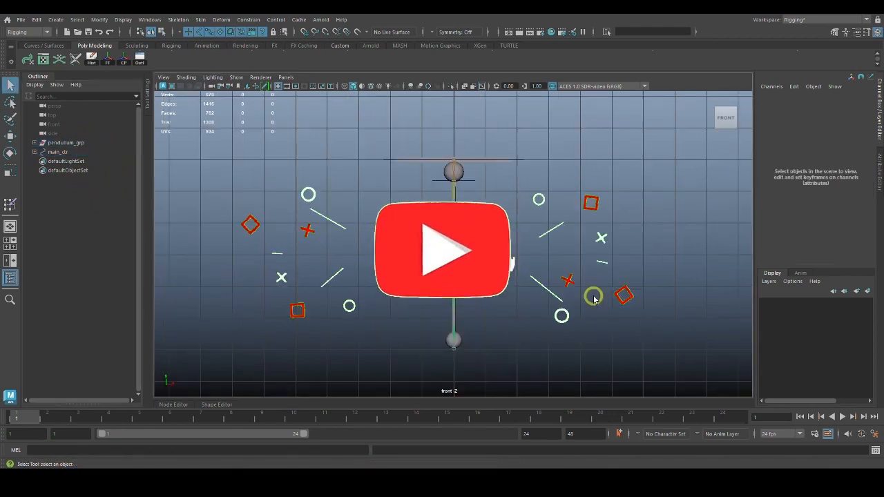